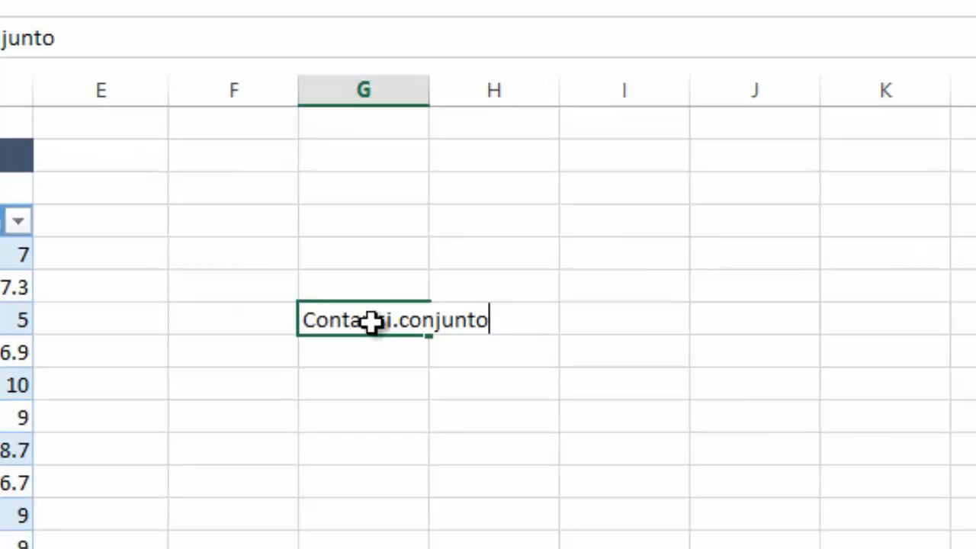
Write the description "Se aplica para contar casillas con más de una condición" in column H, one row below the Contar.si.conjunto heading.
key(Return)
key(Right)
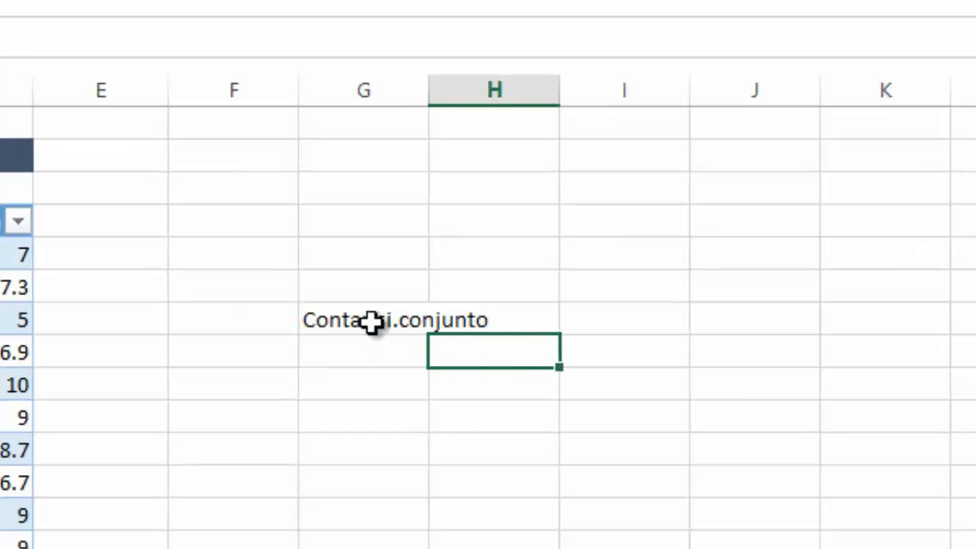
text(Se a)
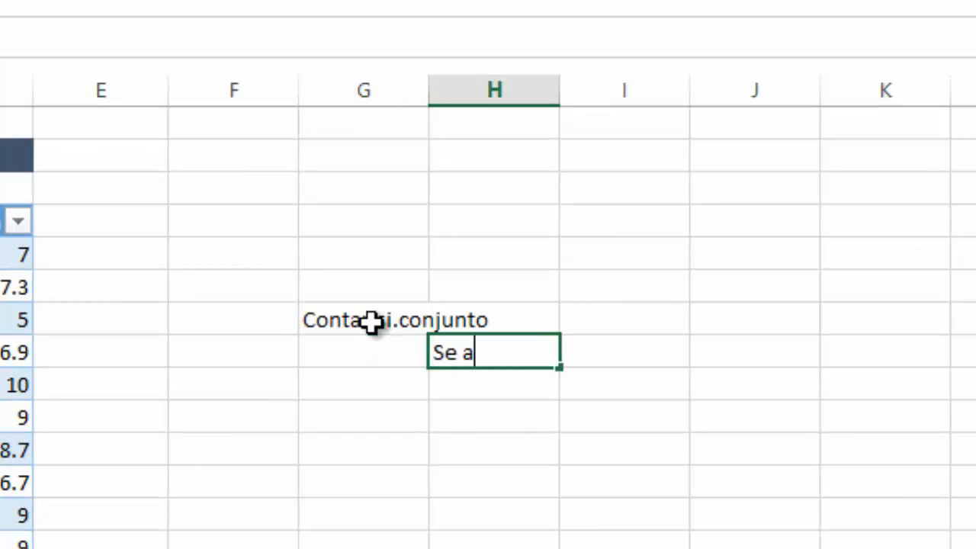
text(plica para contar )
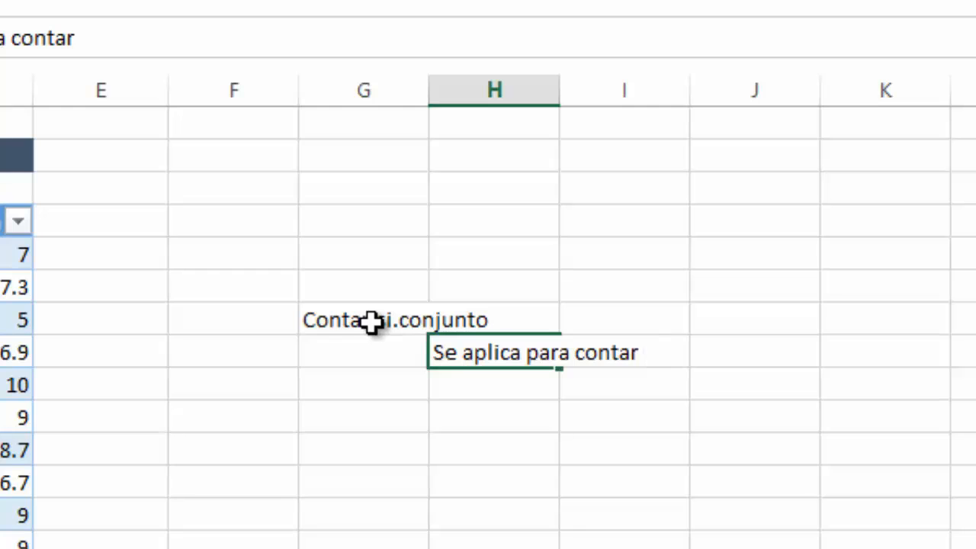
text(un)
key(BackSpace)
key(BackSpace)
key(BackSpace)
text(casilla)
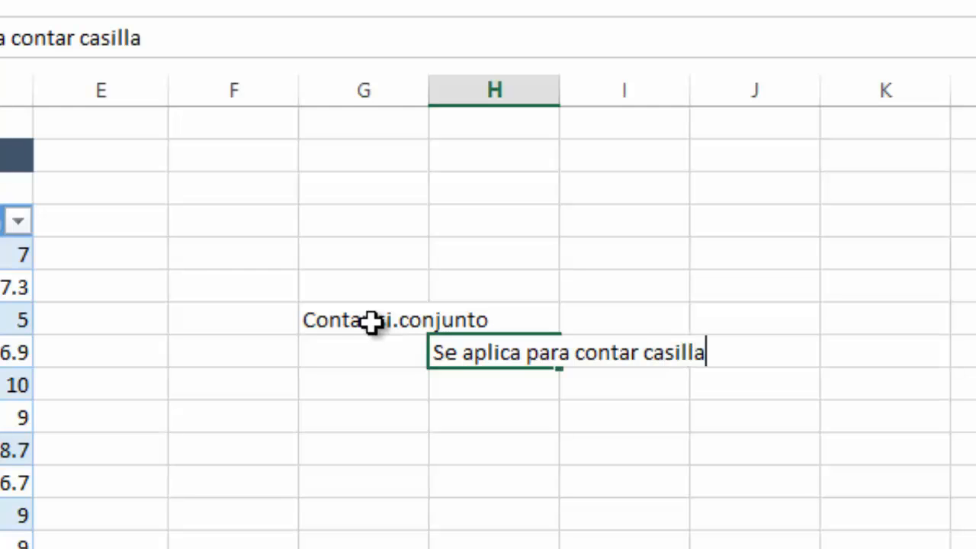
text(s con varias)
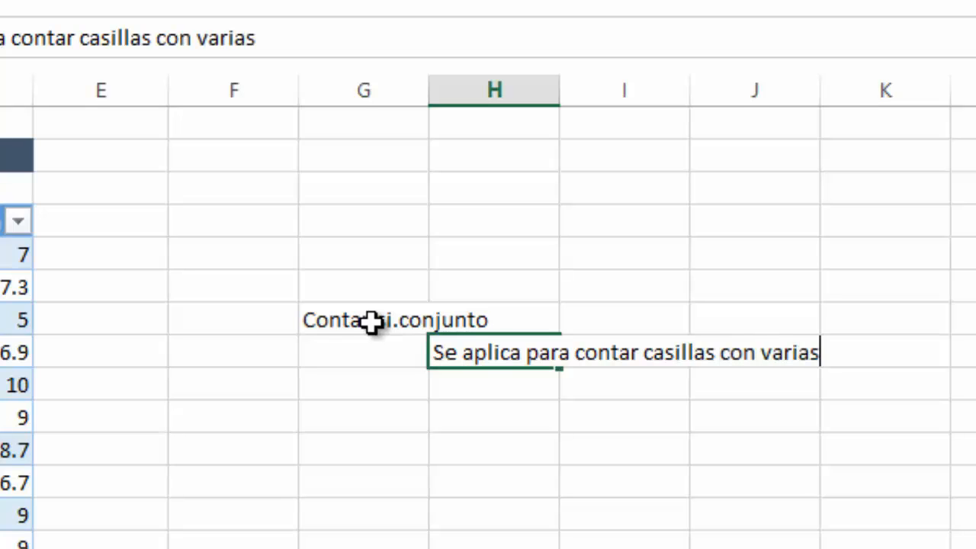
key(BackSpace)
key(BackSpace)
key(BackSpace)
key(BackSpace)
key(BackSpace)
key(BackSpace)
text(m)
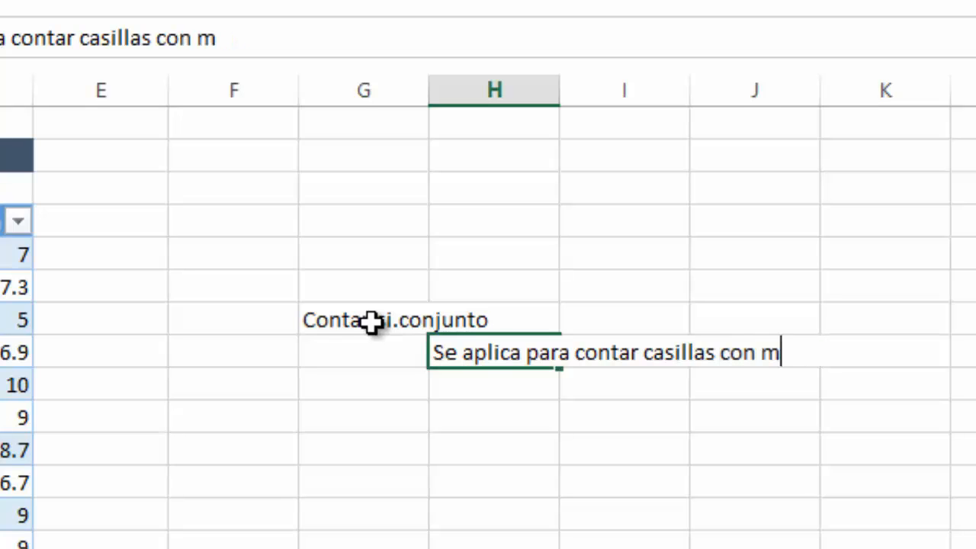
text(ás de una condi)
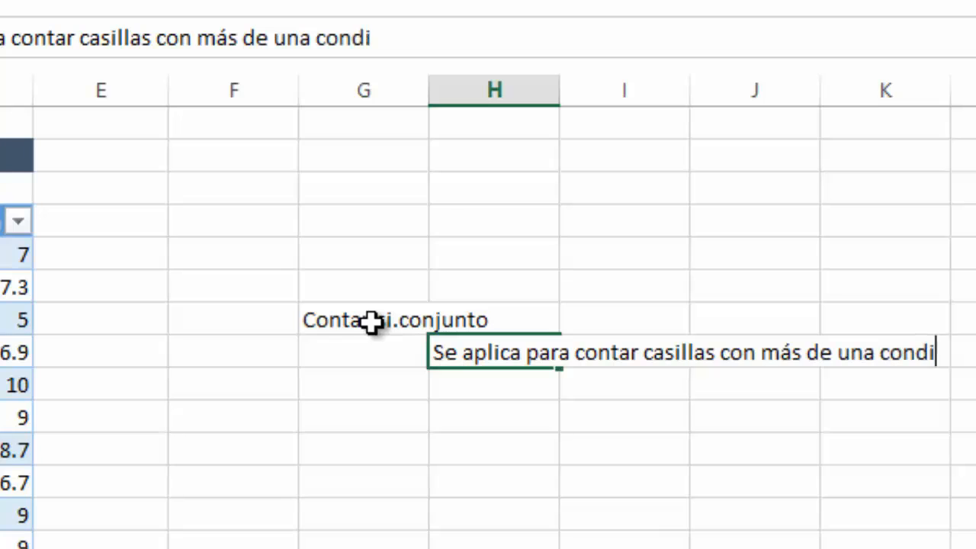
text(ción)
key(Return)
Add the label "sintaxis" in column H two rows below the description, and "1. Rango" in column I on the following row.
key(Return)
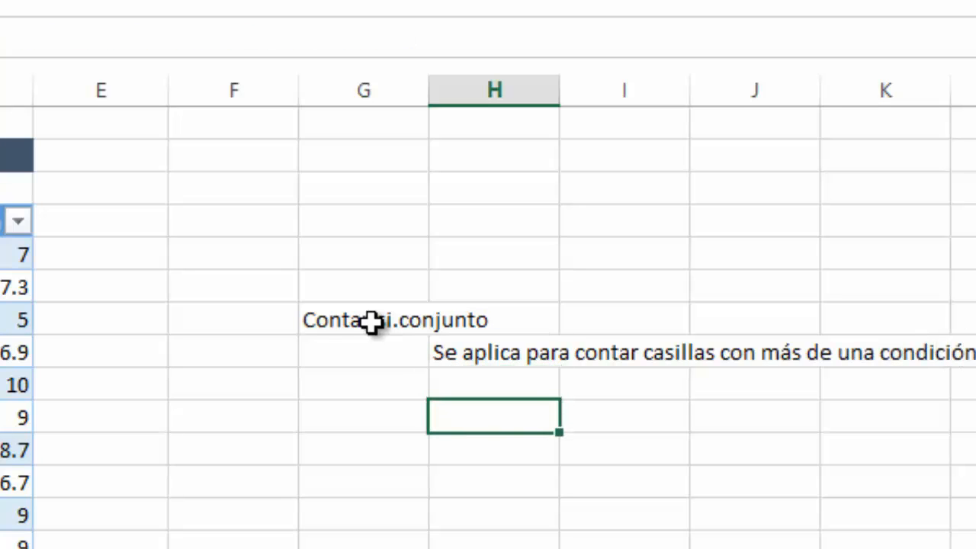
text(sintaxis)
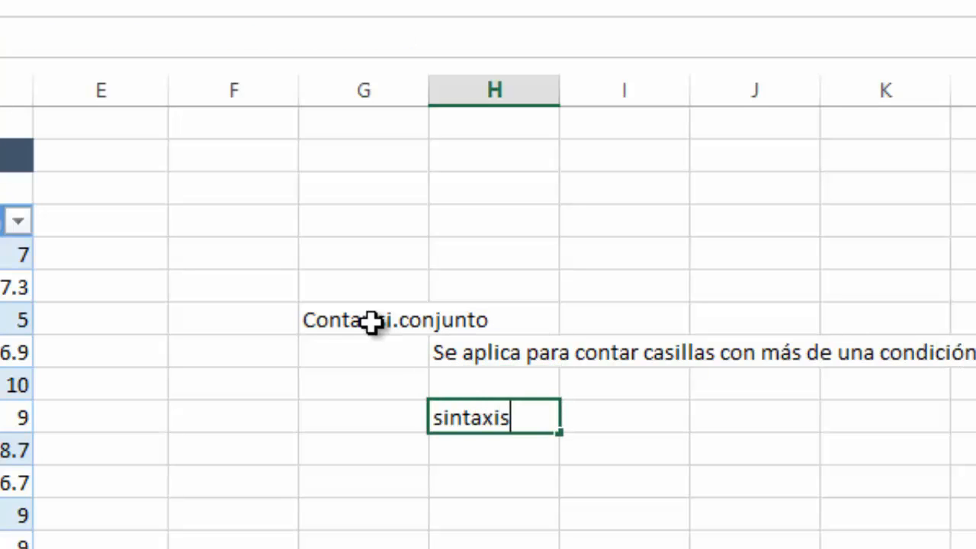
key(Return)
key(Right)
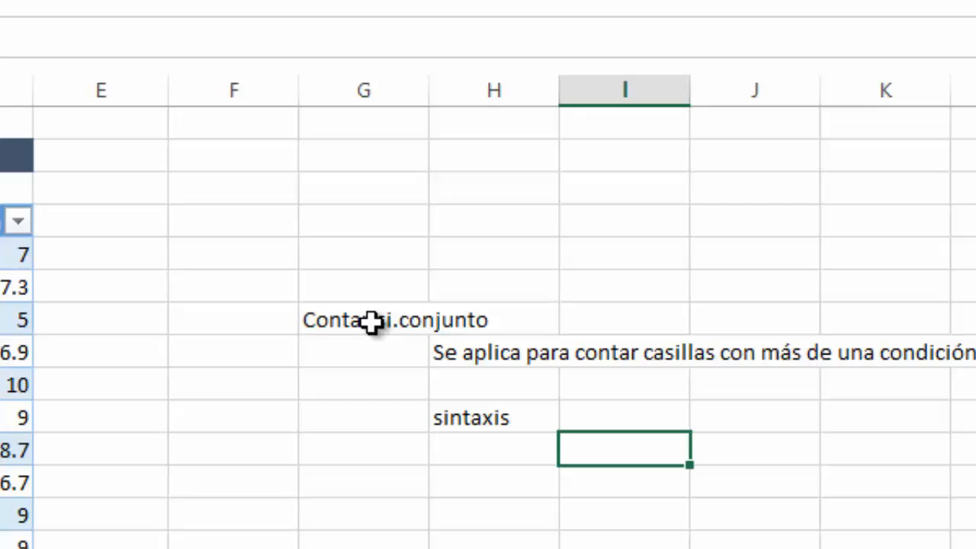
text(1. Rango)
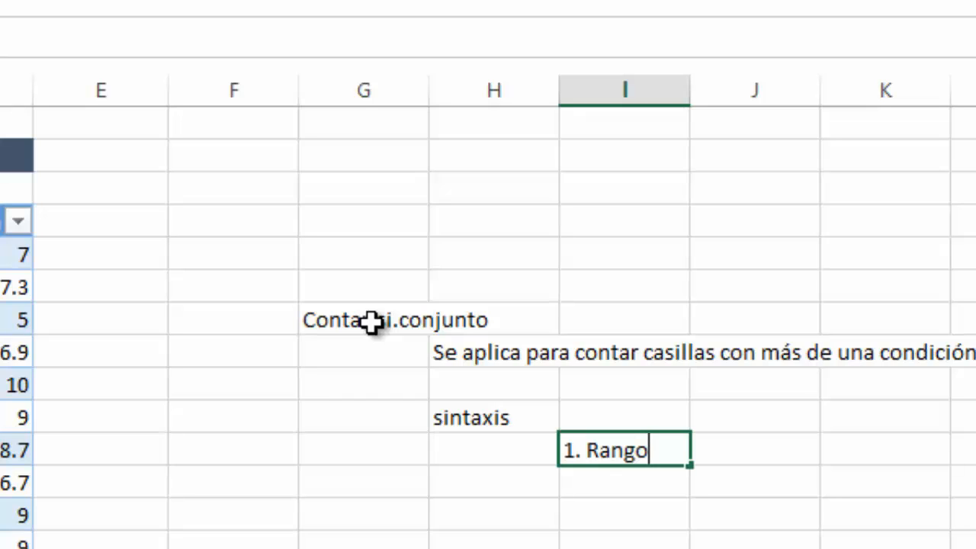
key(Return)
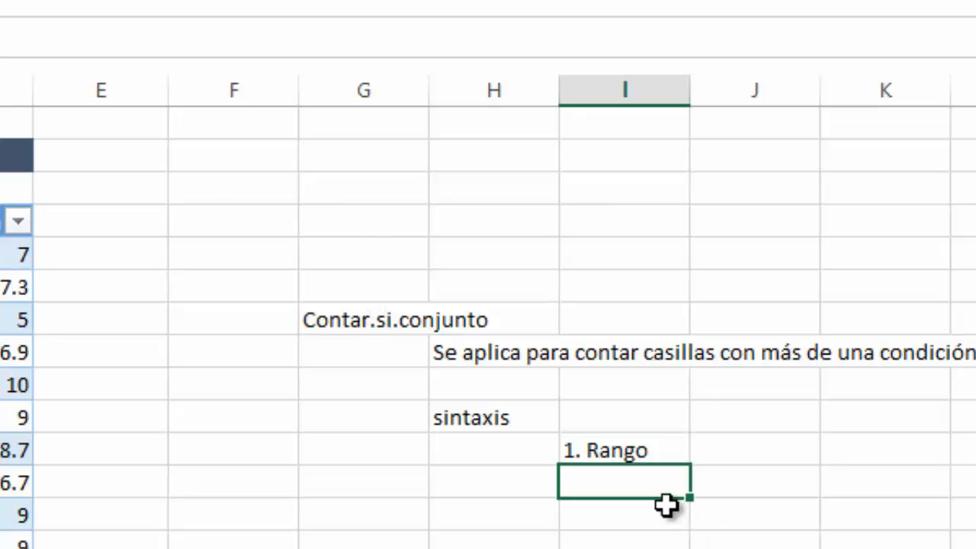
Add the second syntax item "2. Primer criterio del rango anterior" directly below "1. Rango".
text(2.)
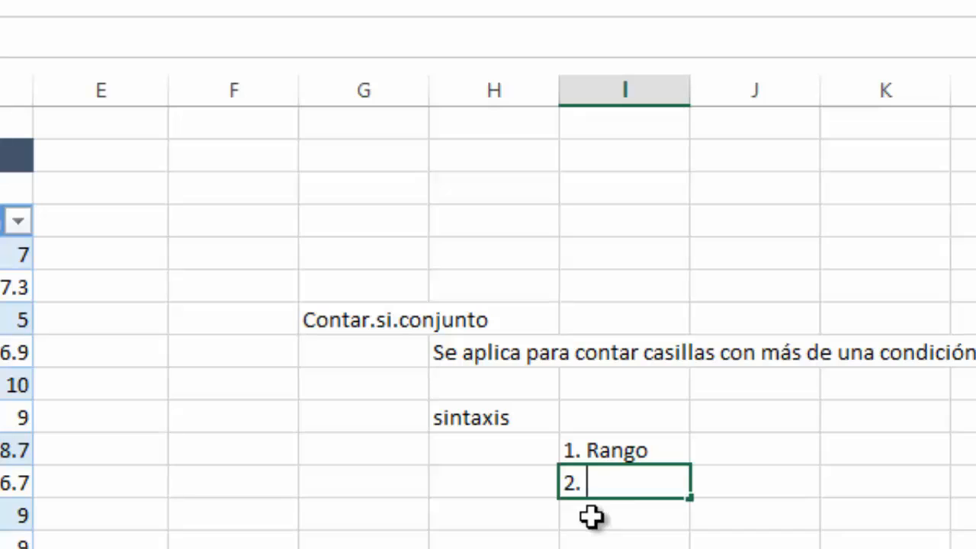
text(Primer criter)
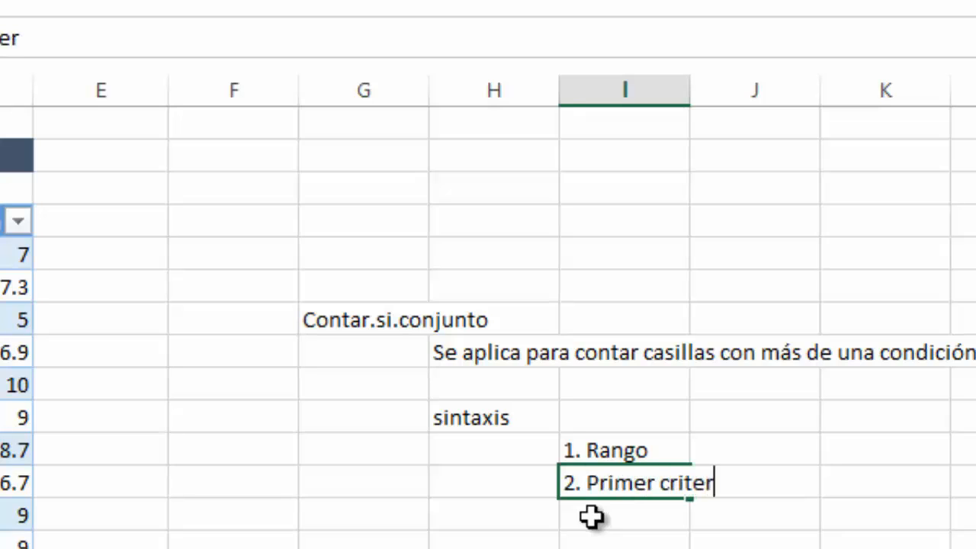
text(io del )
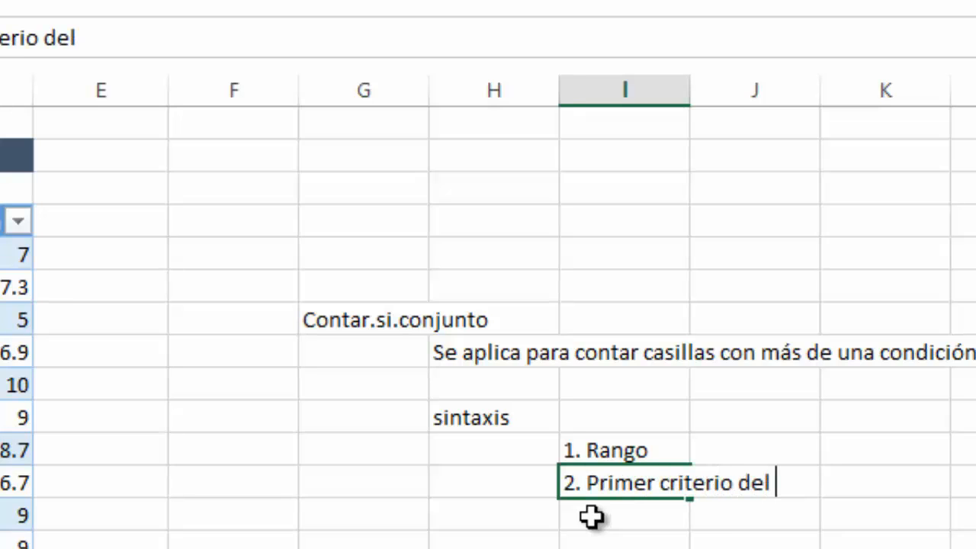
text(rango anterior)
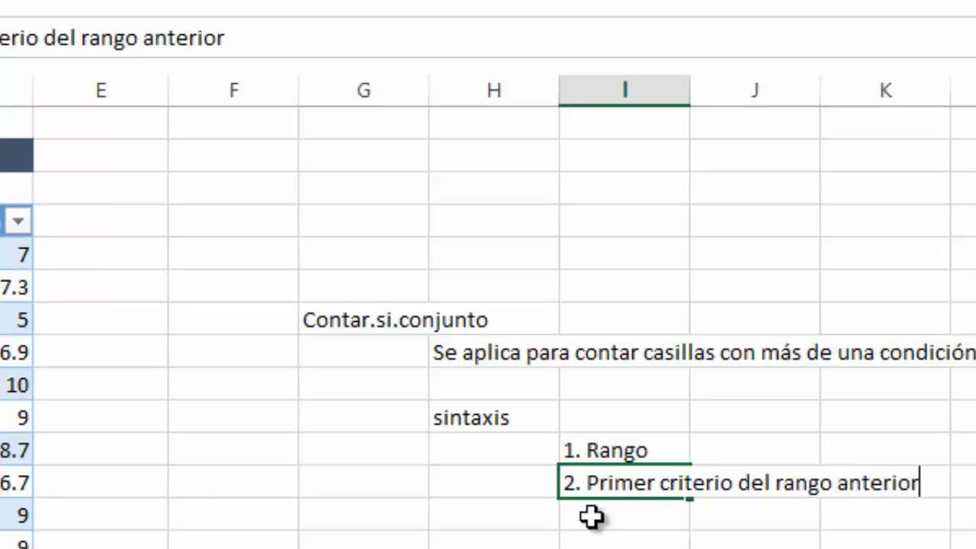
key(Return)
key(Up)
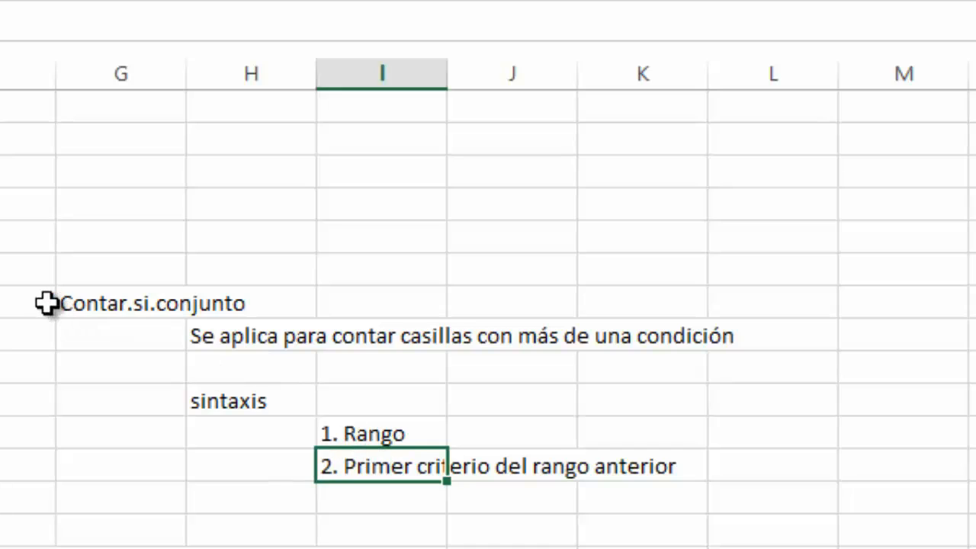
Delete the whole block of Contar.si.conjunto notes spanning columns F to L.
click(25, 261)
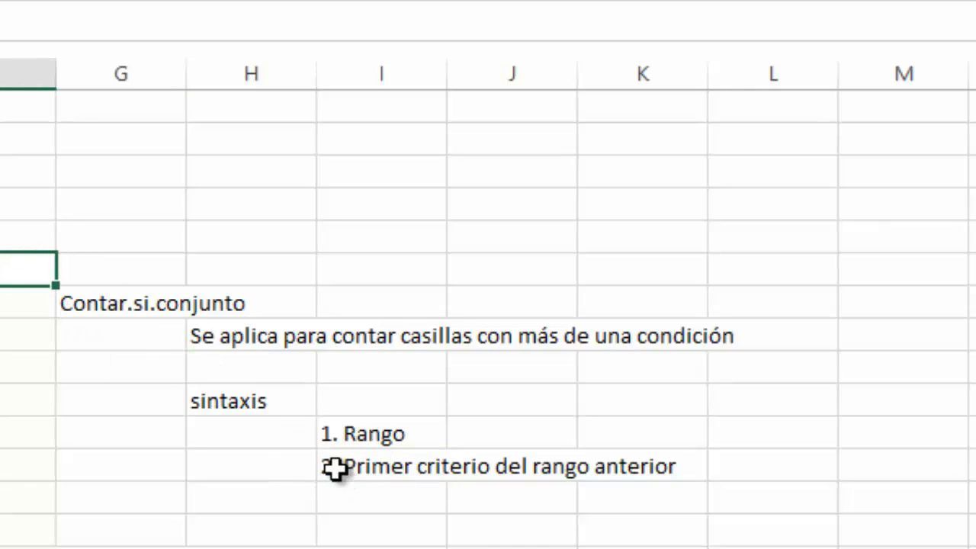
key(shift+Right)
key(shift+Right)
key(shift+Right)
key(shift+Right)
key(shift+Right)
key(shift+Right)
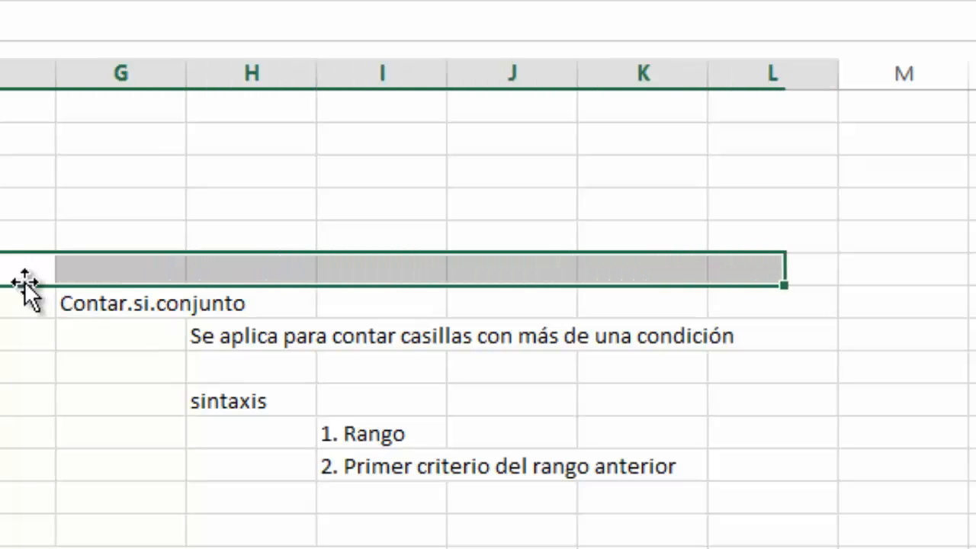
key(shift+Down)
key(shift+Down)
key(shift+Down)
key(shift+Down)
key(shift+Down)
key(shift+Down)
key(shift+Down)
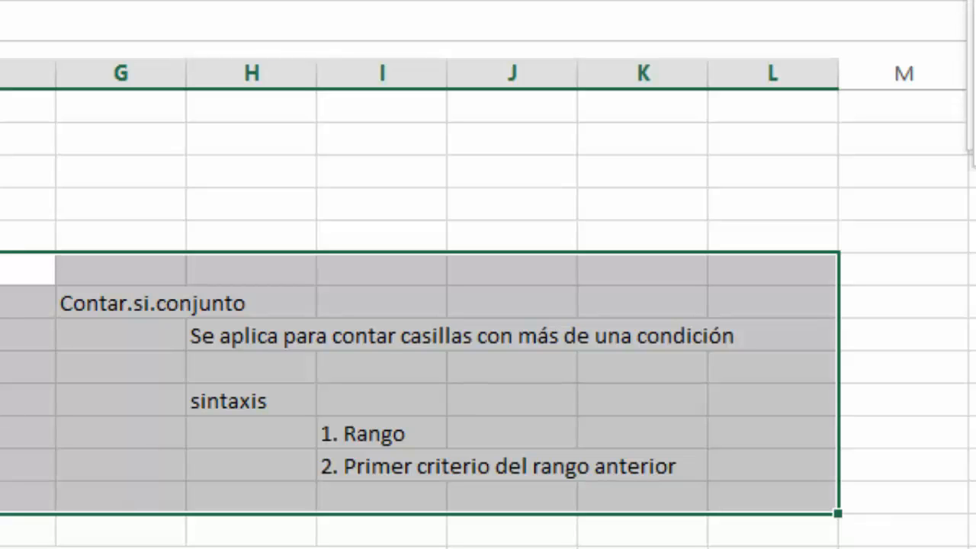
key(Delete)
click(152, 281)
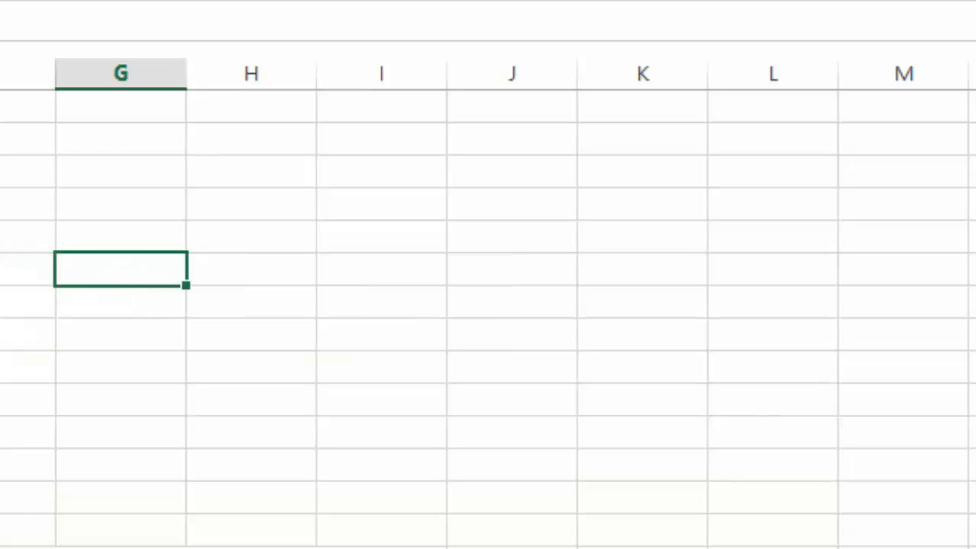
click(26, 269)
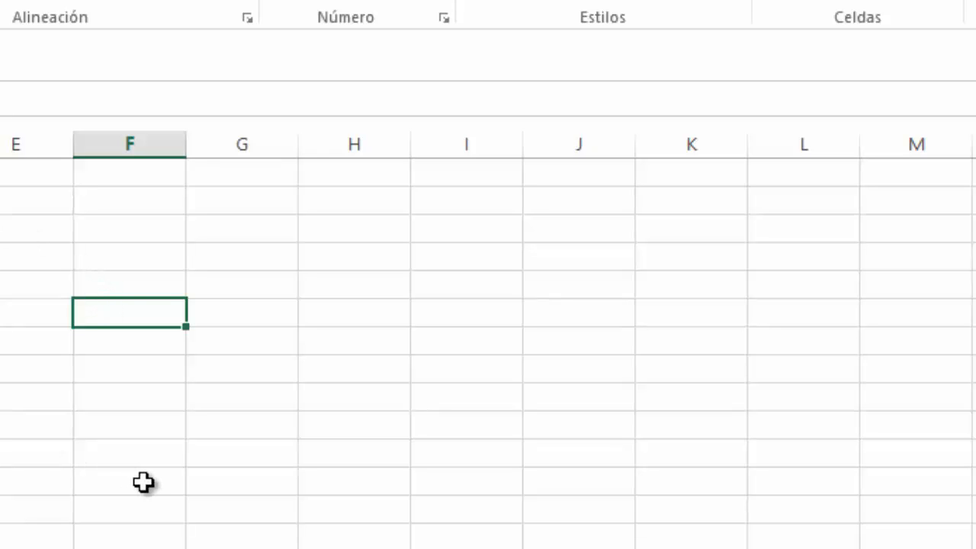
Write the note "más de un criterio es posible" in the empty column G cell where the cleared block began.
click(251, 318)
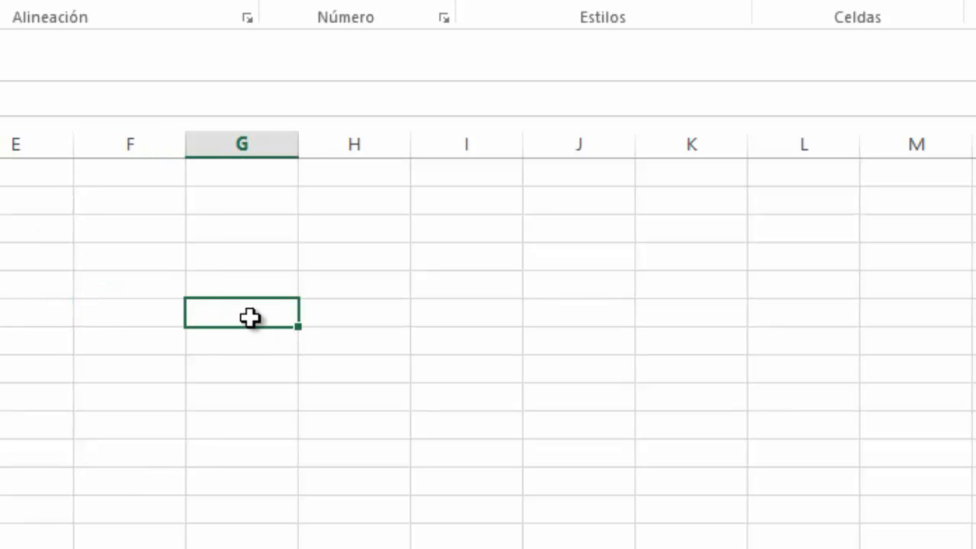
text(más de uncre)
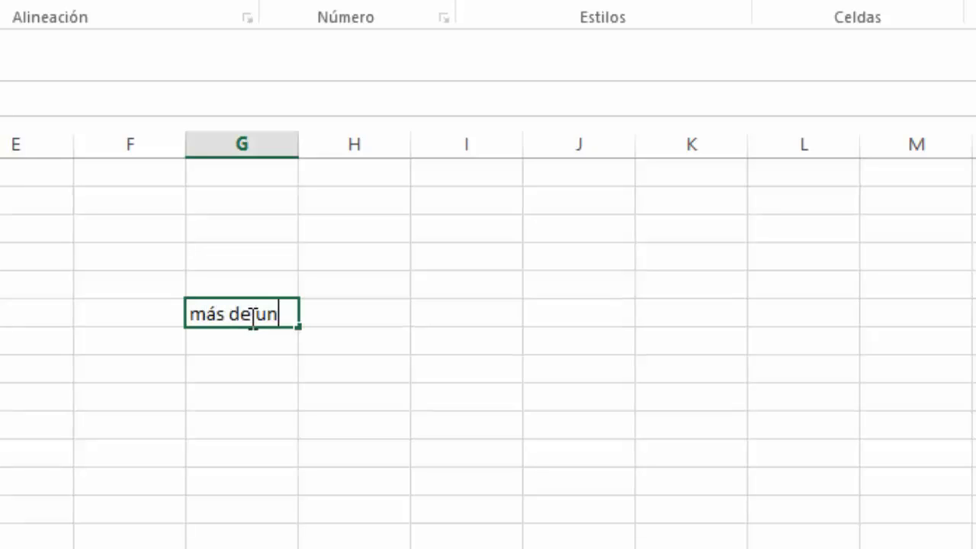
key(BackSpace)
key(BackSpace)
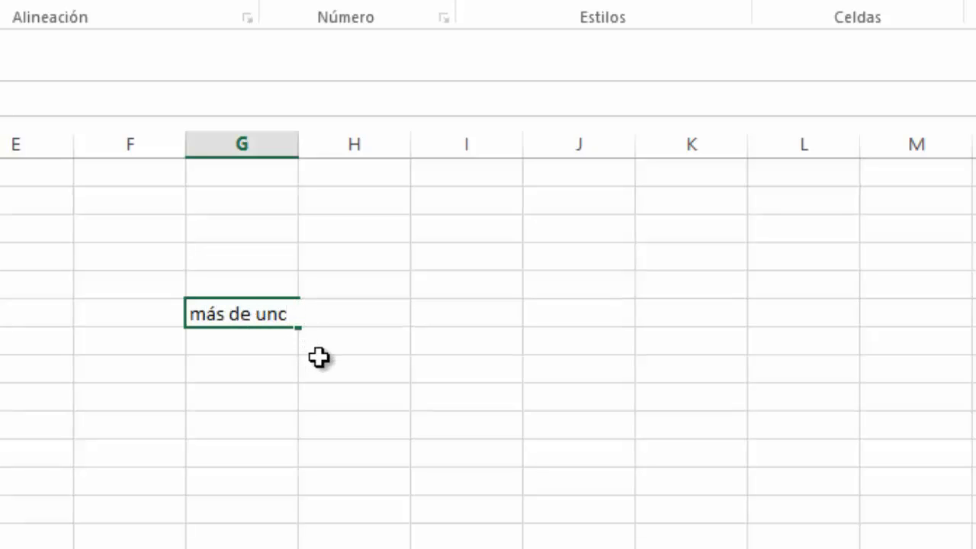
text(cirteri)
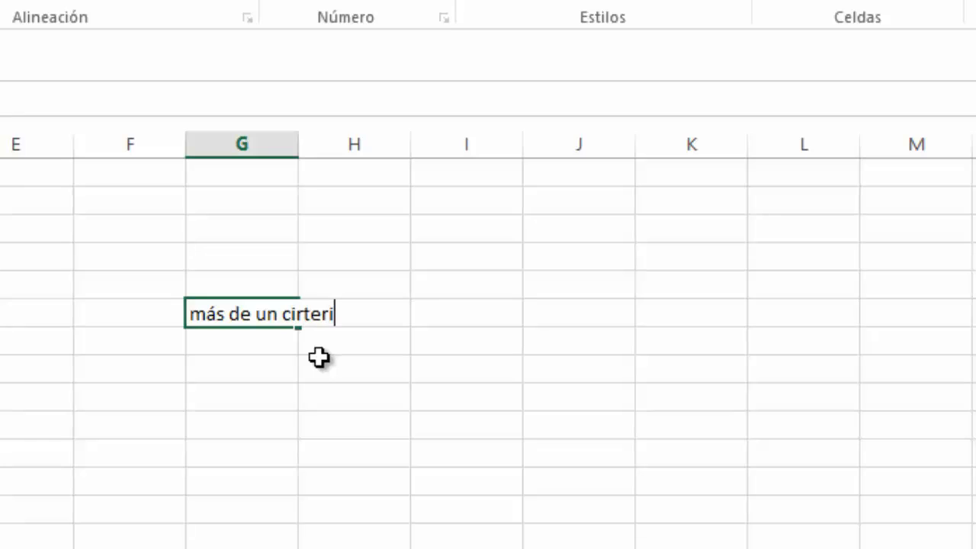
key(BackSpace)
key(BackSpace)
key(BackSpace)
key(BackSpace)
key(BackSpace)
key(BackSpace)
text(riterio es posible)
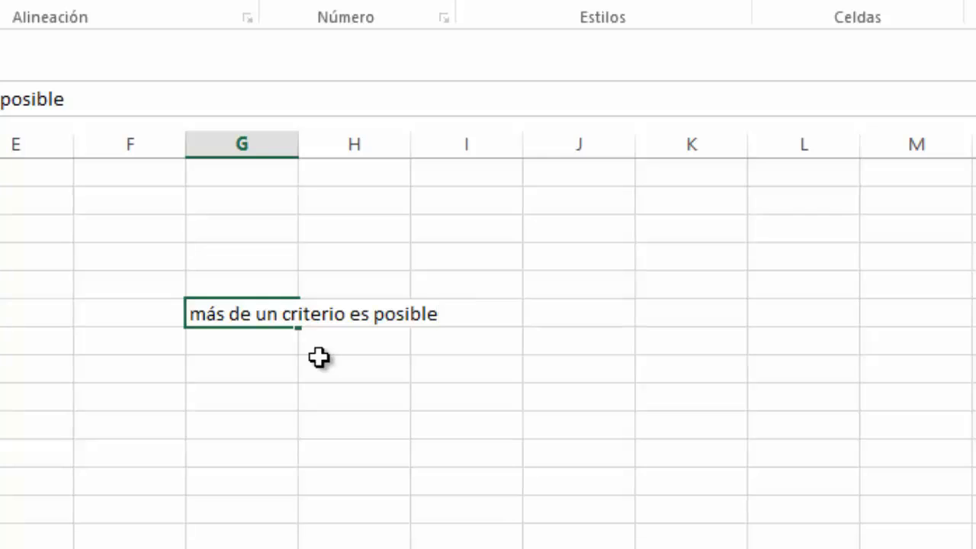
Extend the column G note with ". Cada rango adicional debe tener la misma cantidad de filas".
text(. Cada rango)
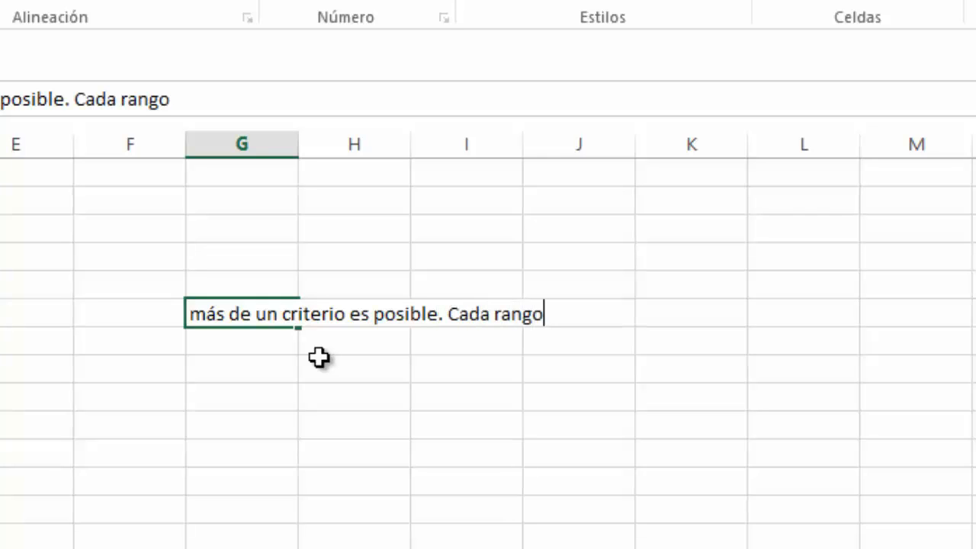
text( adicional )
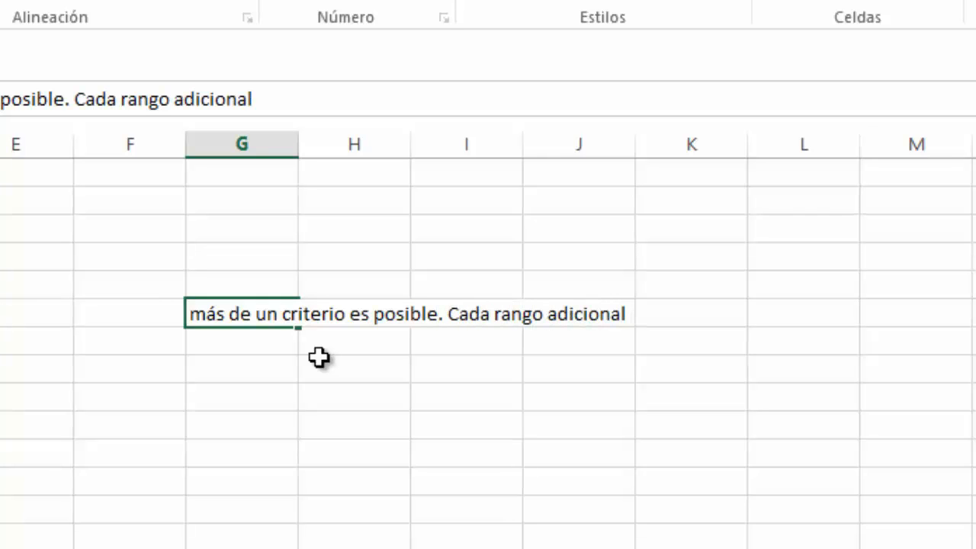
text(t)
key(BackSpace)
text(debe )
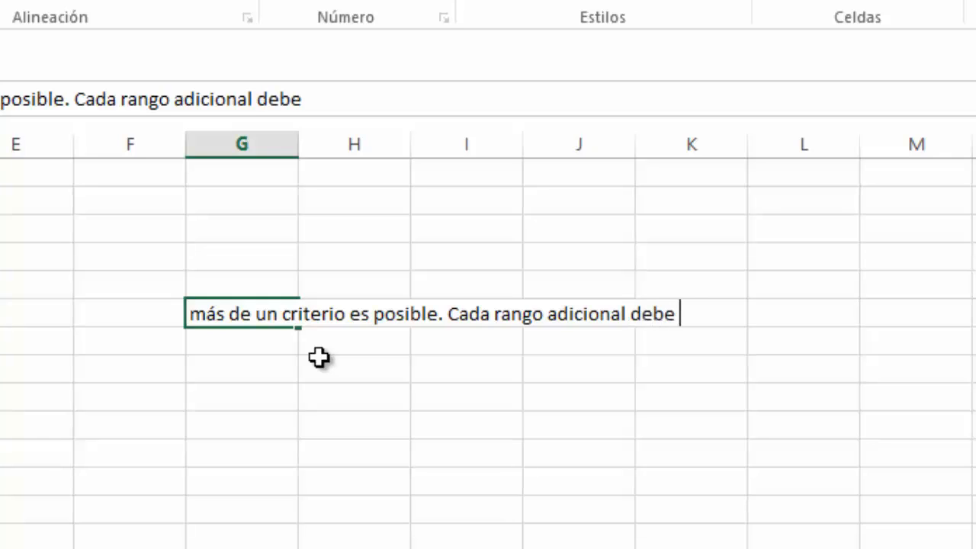
text(tener la misma)
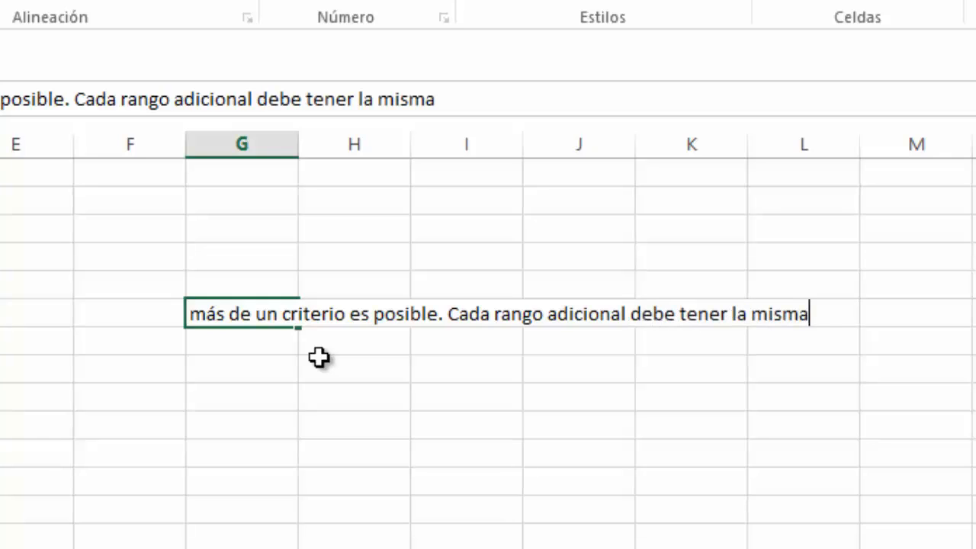
text( cantidad de fil)
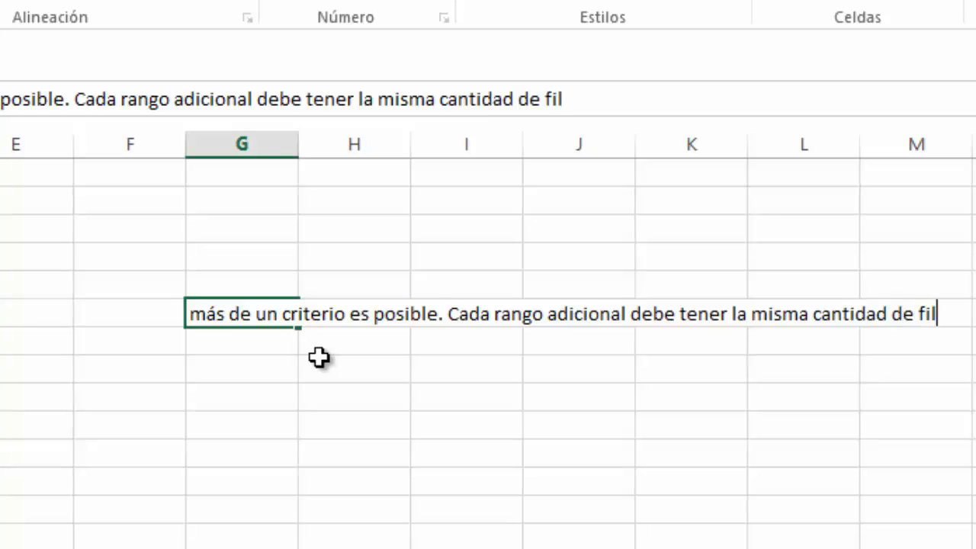
text(as)
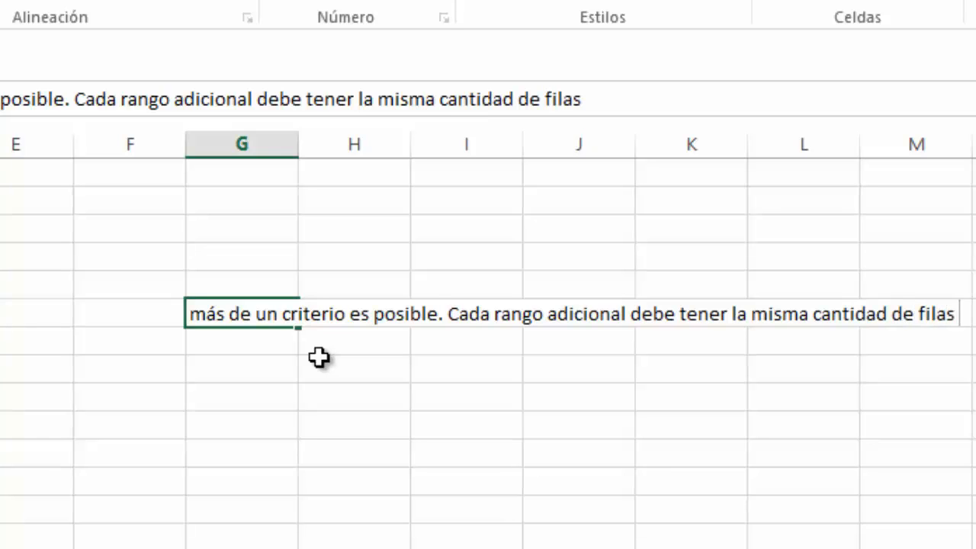
Erase the entire note about additional criteria from the column G cell.
key(BackSpace)
key(BackSpace)
key(BackSpace)
key(BackSpace)
key(BackSpace)
key(BackSpace)
key(BackSpace)
key(BackSpace)
key(BackSpace)
key(BackSpace)
key(BackSpace)
key(BackSpace)
key(BackSpace)
key(BackSpace)
key(BackSpace)
key(BackSpace)
key(BackSpace)
key(BackSpace)
key(BackSpace)
key(BackSpace)
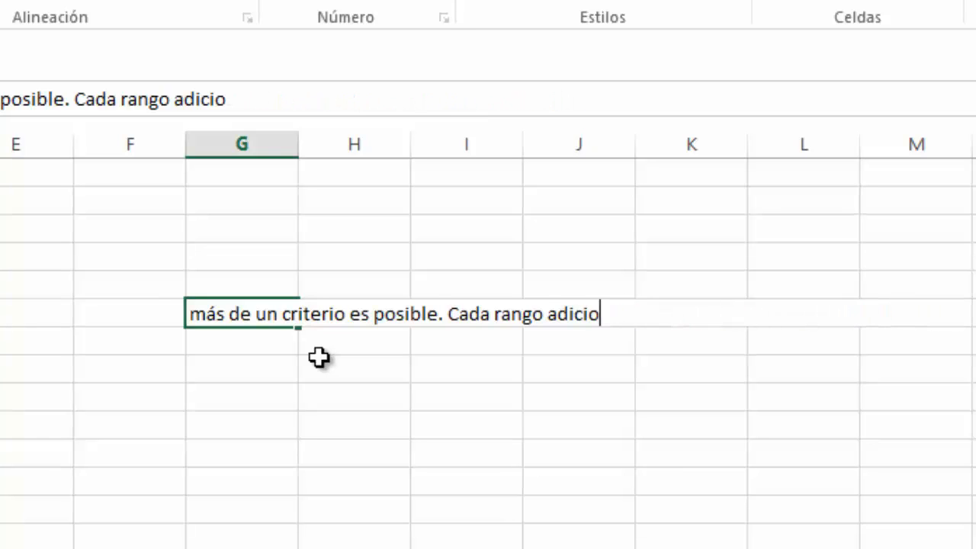
key(BackSpace)
key(BackSpace)
key(BackSpace)
key(BackSpace)
key(BackSpace)
key(BackSpace)
key(BackSpace)
key(BackSpace)
key(BackSpace)
key(BackSpace)
key(BackSpace)
key(BackSpace)
key(BackSpace)
key(BackSpace)
key(BackSpace)
key(BackSpace)
key(BackSpace)
key(BackSpace)
key(BackSpace)
key(BackSpace)
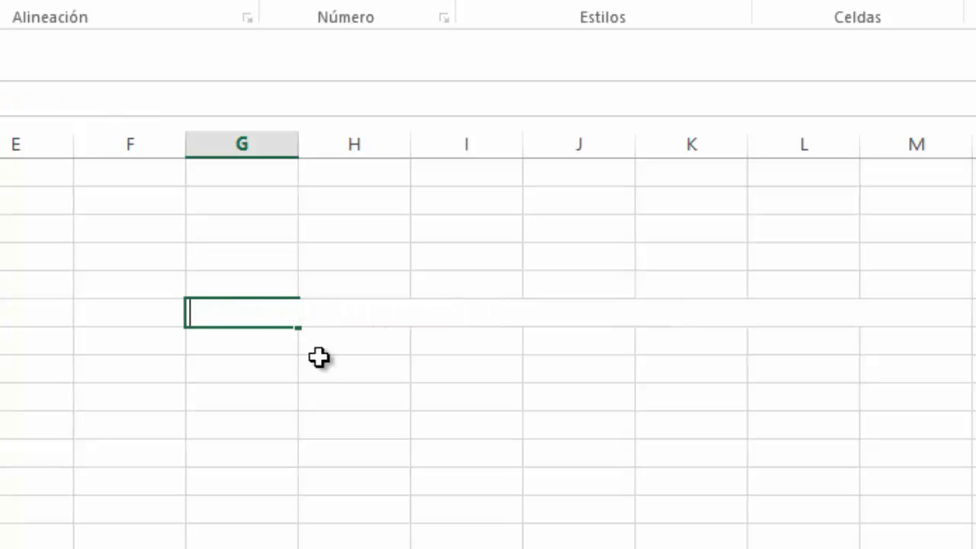
Start a CONTAR.SI.CONJUNTO formula in F16 using the table's Género column as the first range with the criterion "Mujer".
click(319, 361)
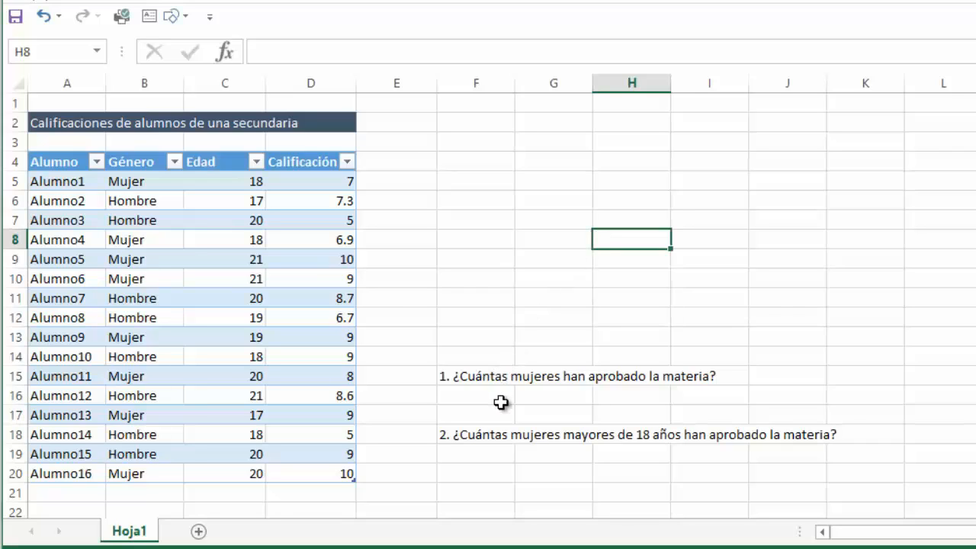
click(502, 403)
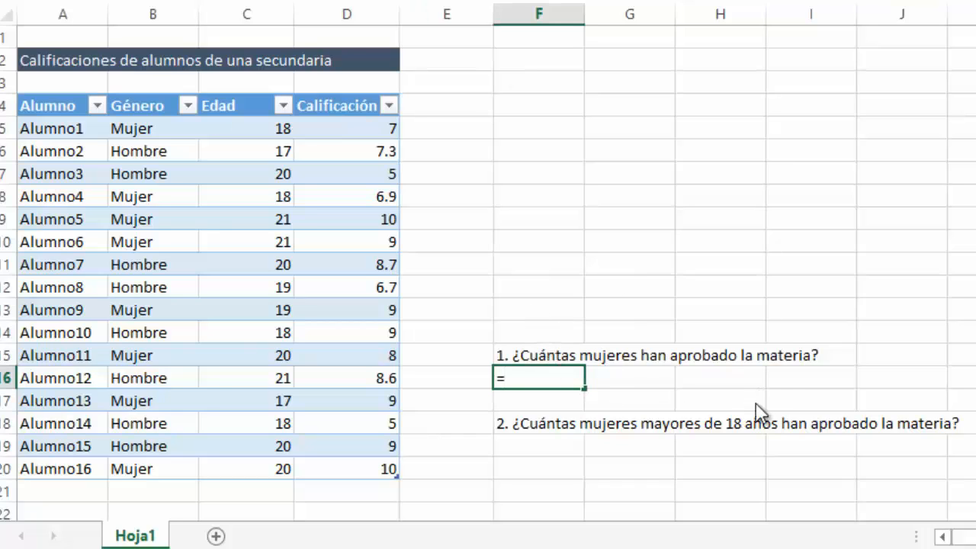
text(conti)
text(.si.con)
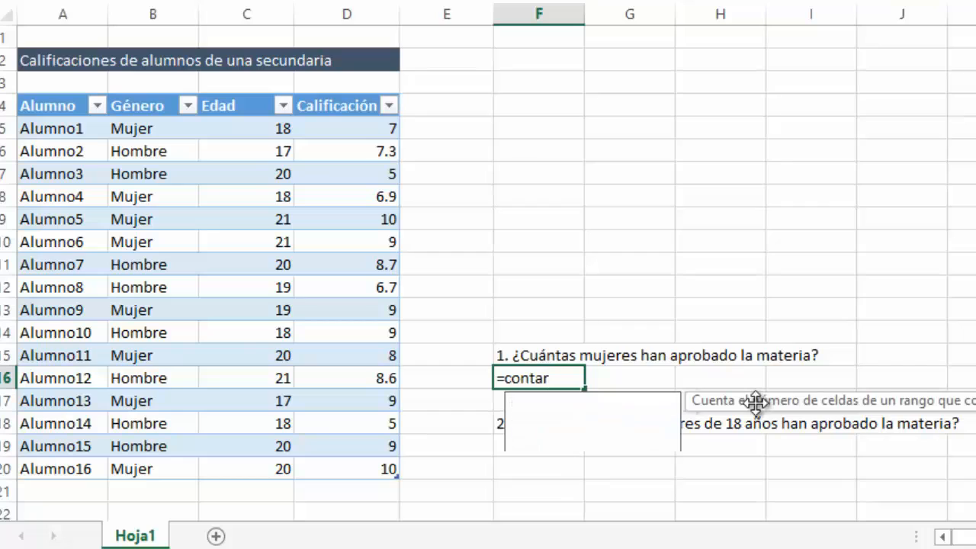
text(junt)
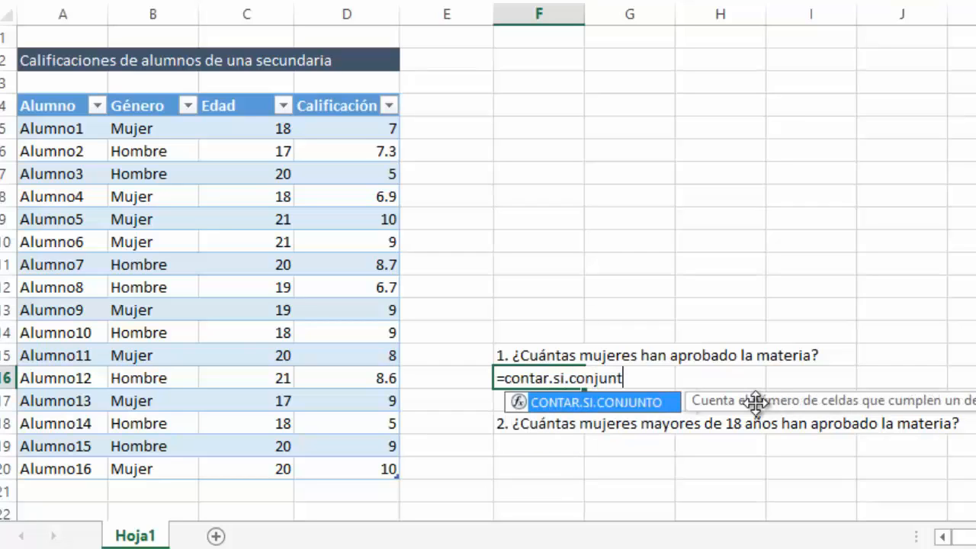
text(o()
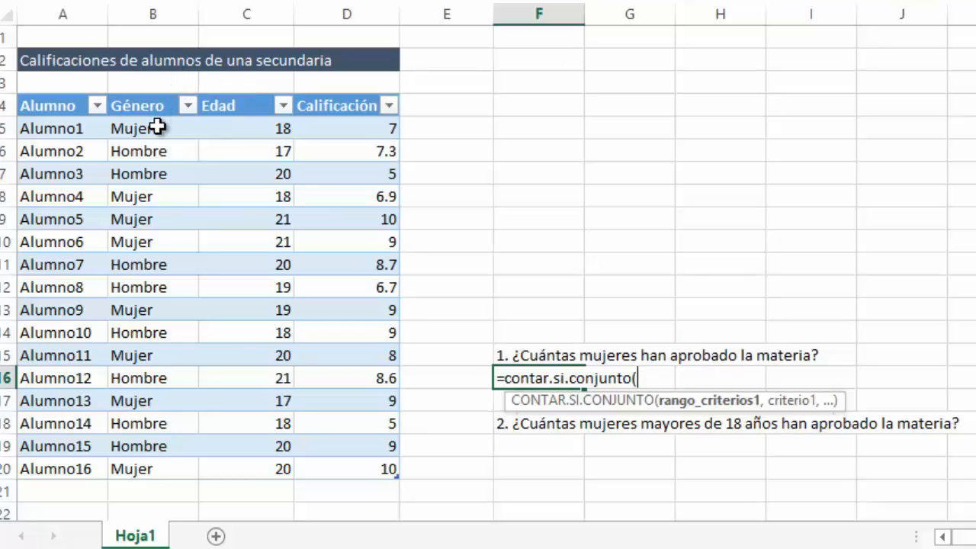
drag(157, 128, 167, 475)
text(,)
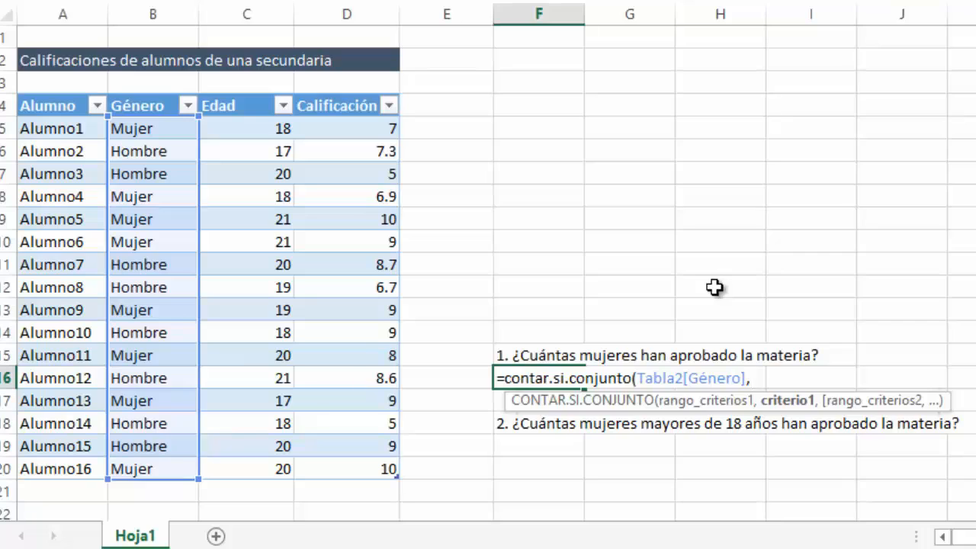
text("Mujer",)
key(BackSpace)
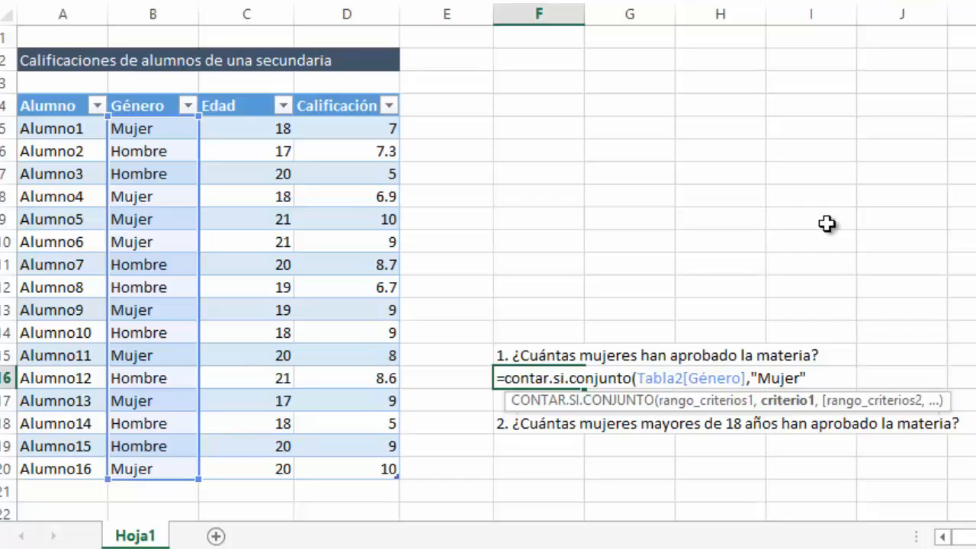
Add the Calificación column with the criterion ">=6" to the F16 formula and complete it.
text(,)
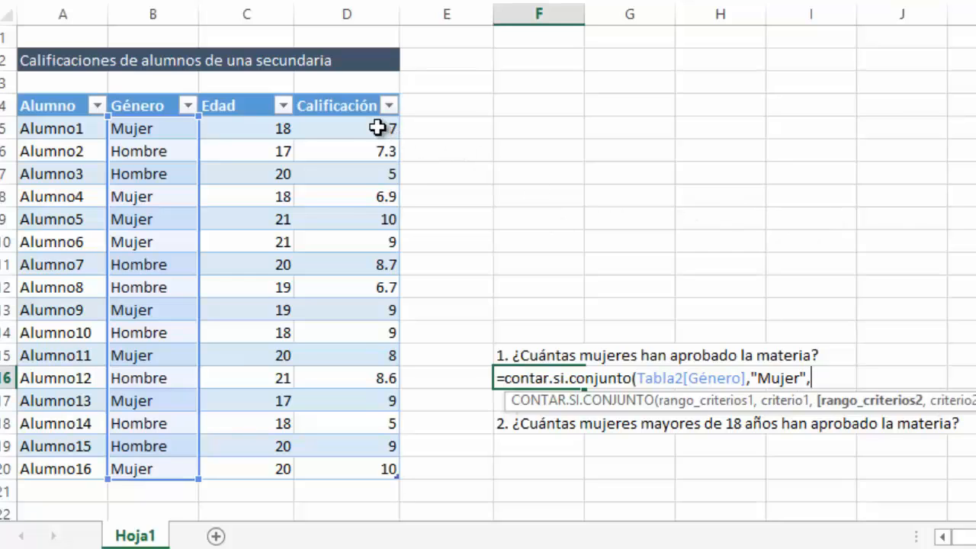
drag(378, 129, 350, 474)
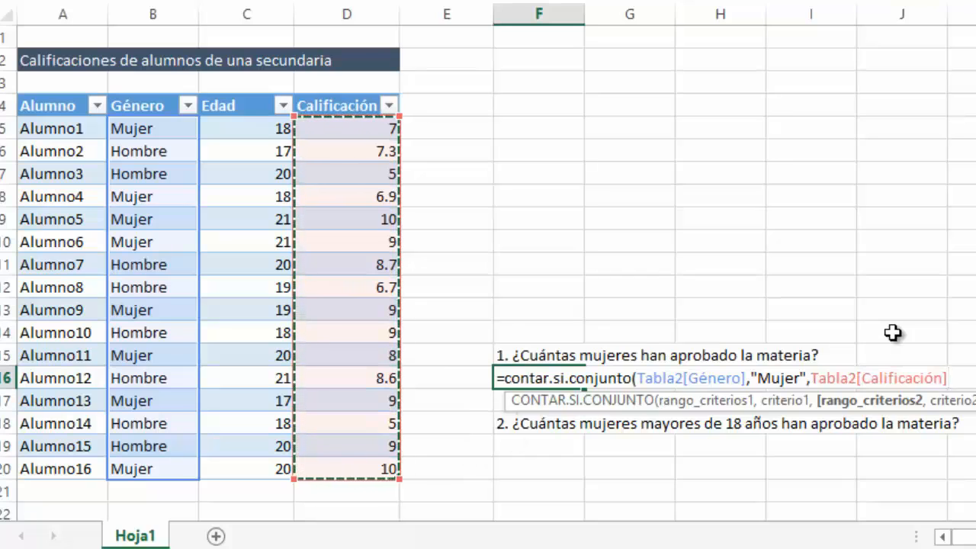
text(,")
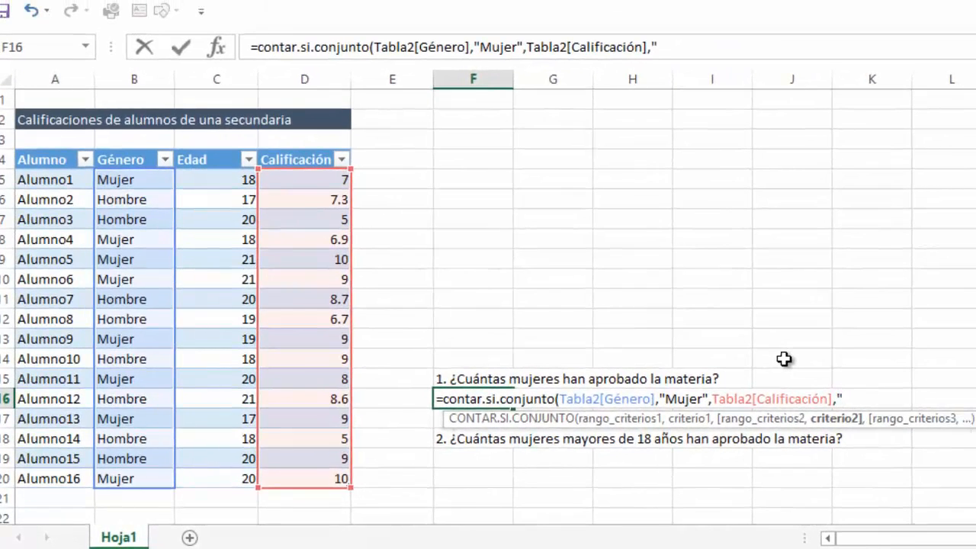
text(>=6")
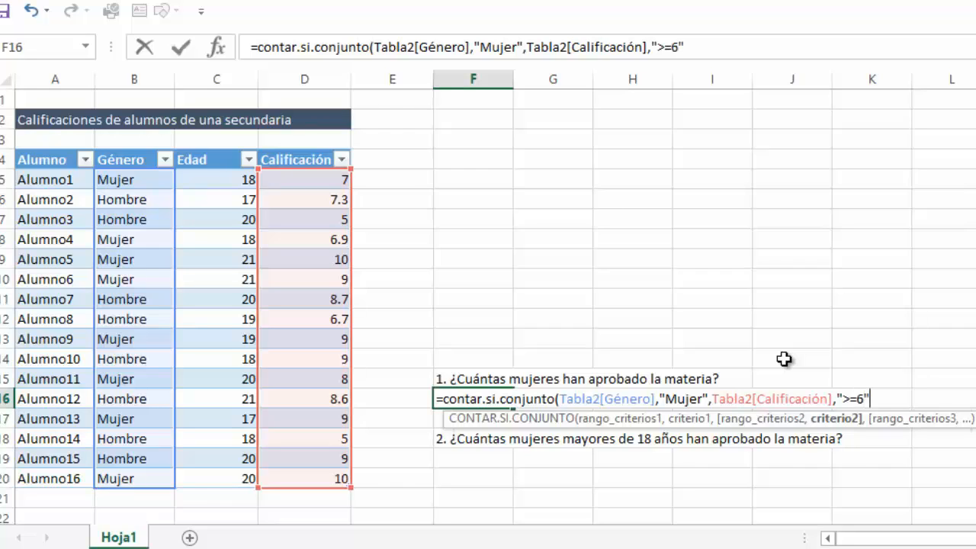
text())
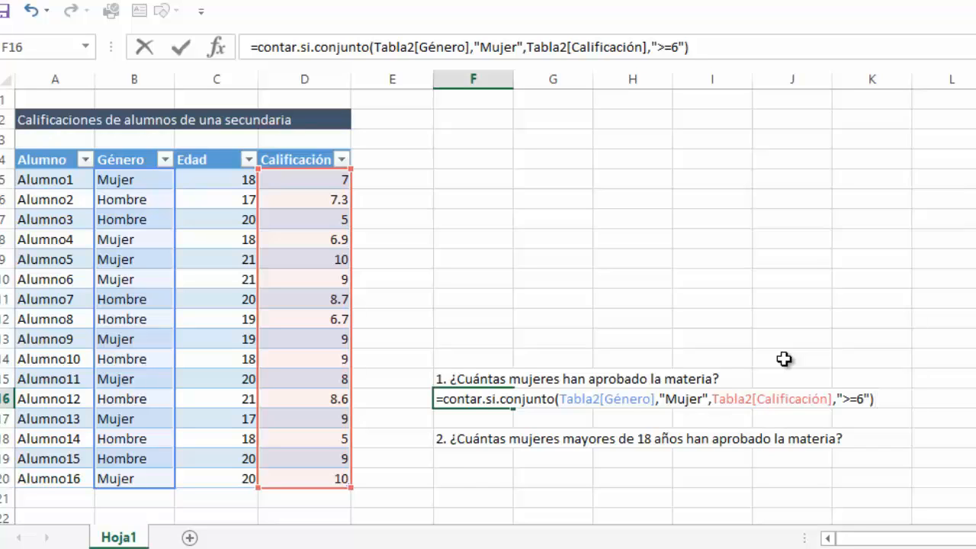
key(Return)
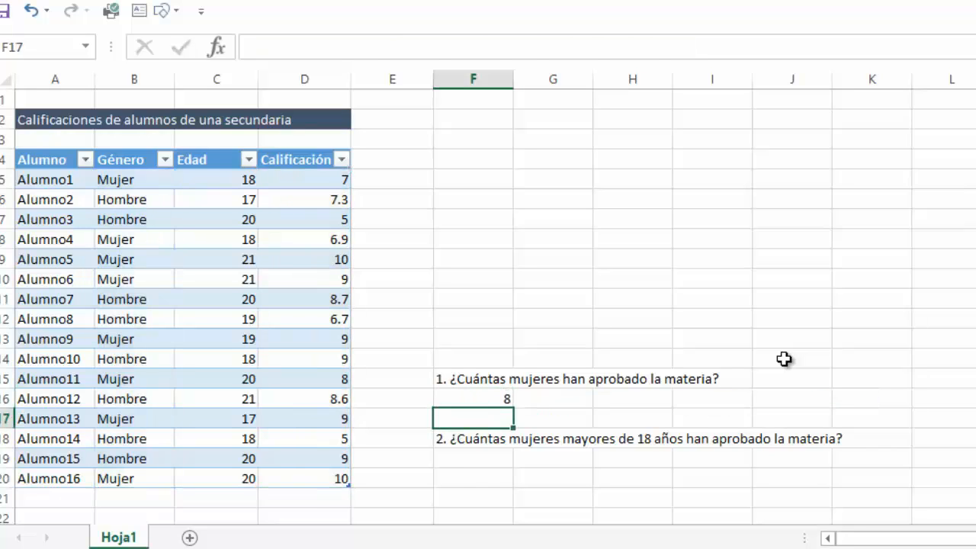
key(Up)
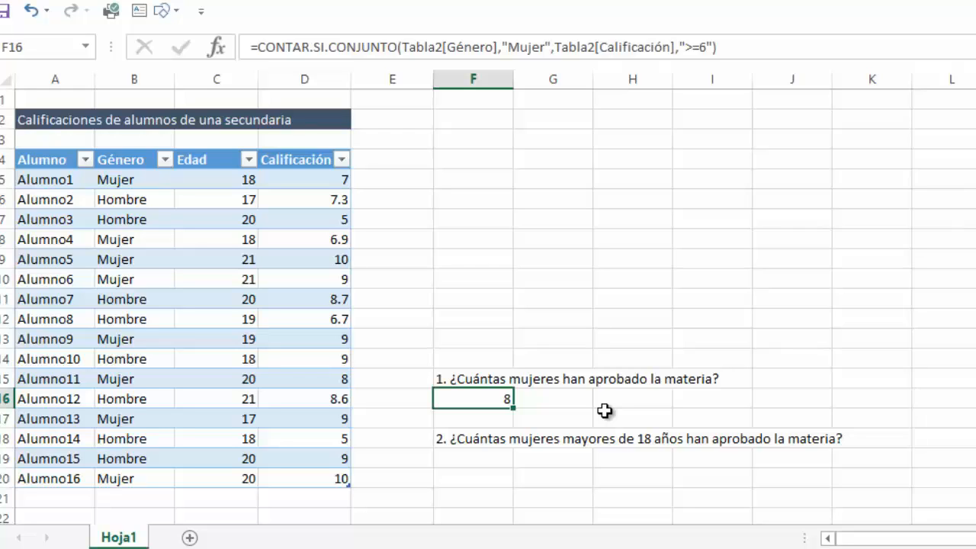
Start a CONTAR.SI.CONJUNTO formula in F19 under the second question, with the Género column and the criterion "Mujer".
click(474, 454)
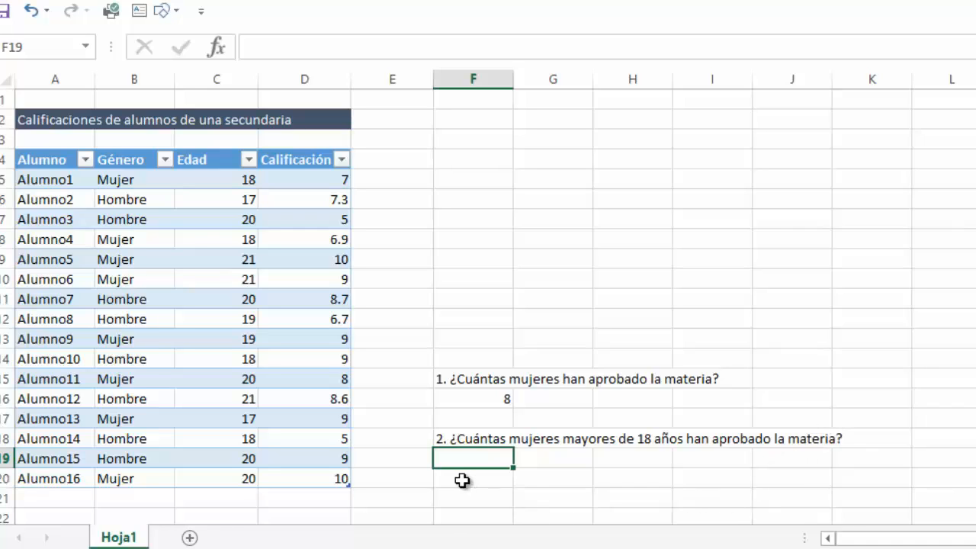
text(=)
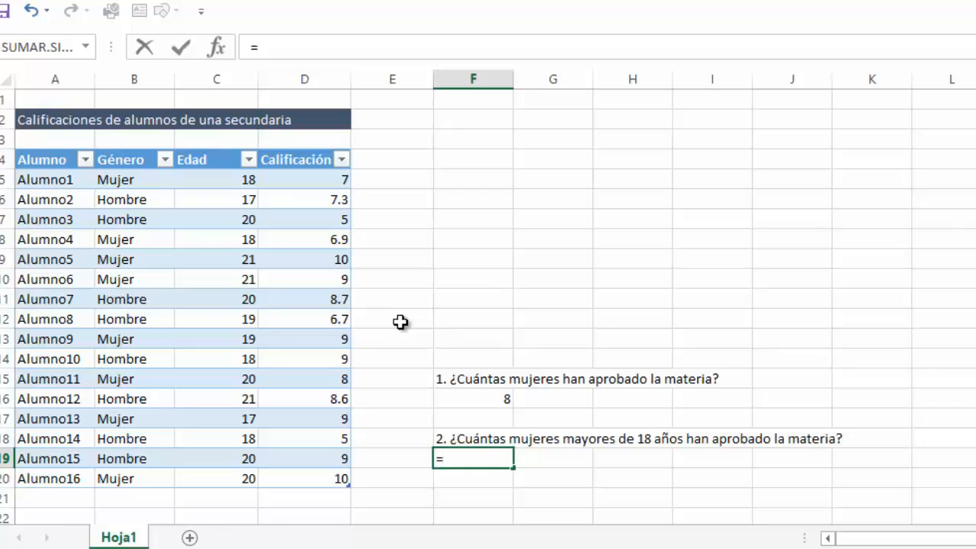
text(con)
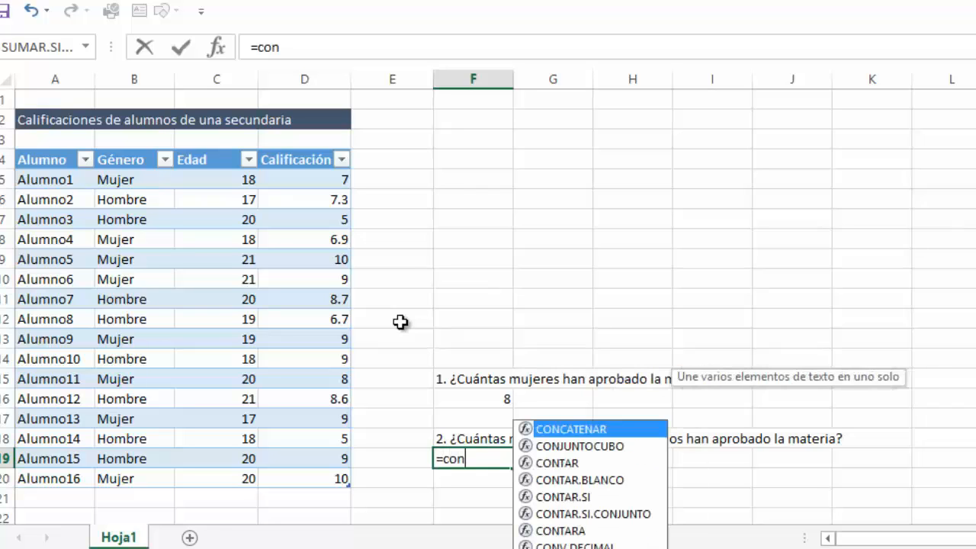
text(tar.si)
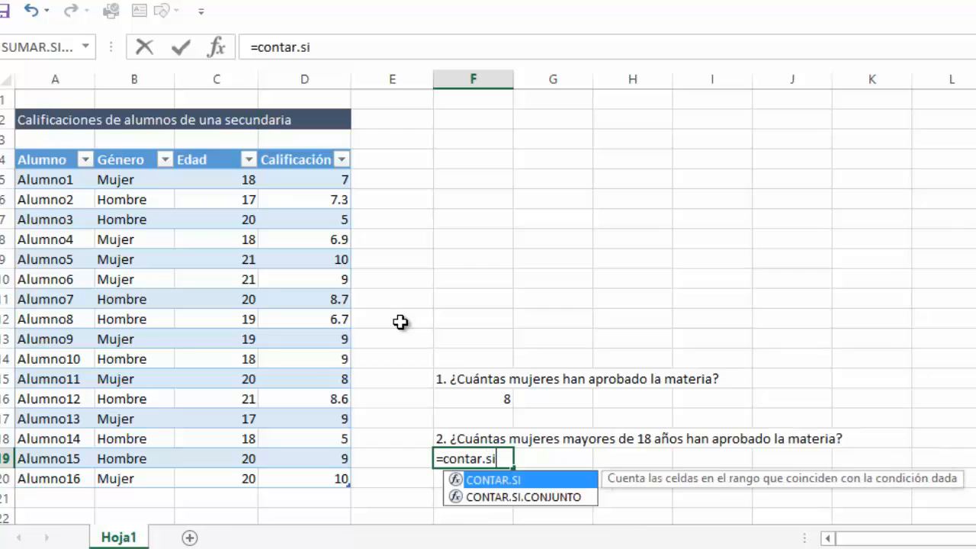
text(.conjunto()
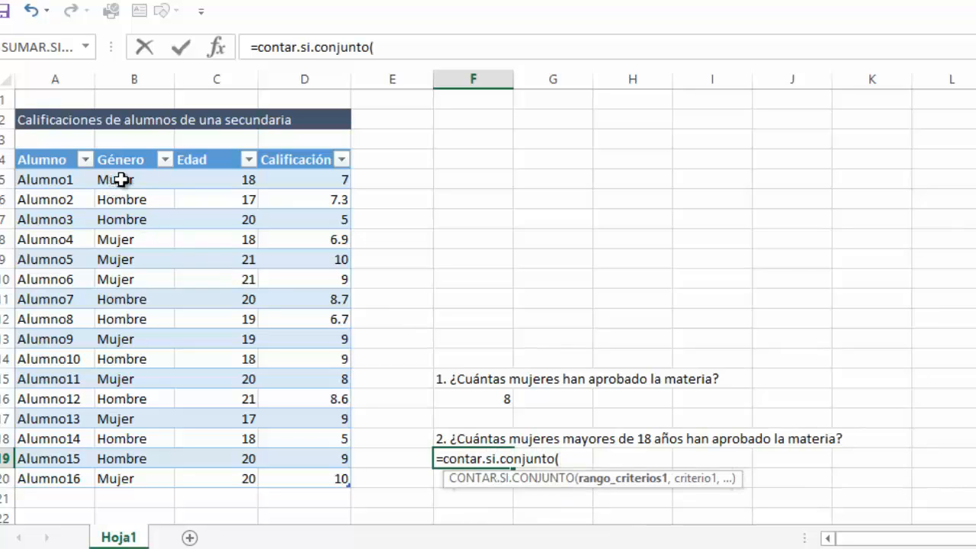
drag(120, 179, 130, 481)
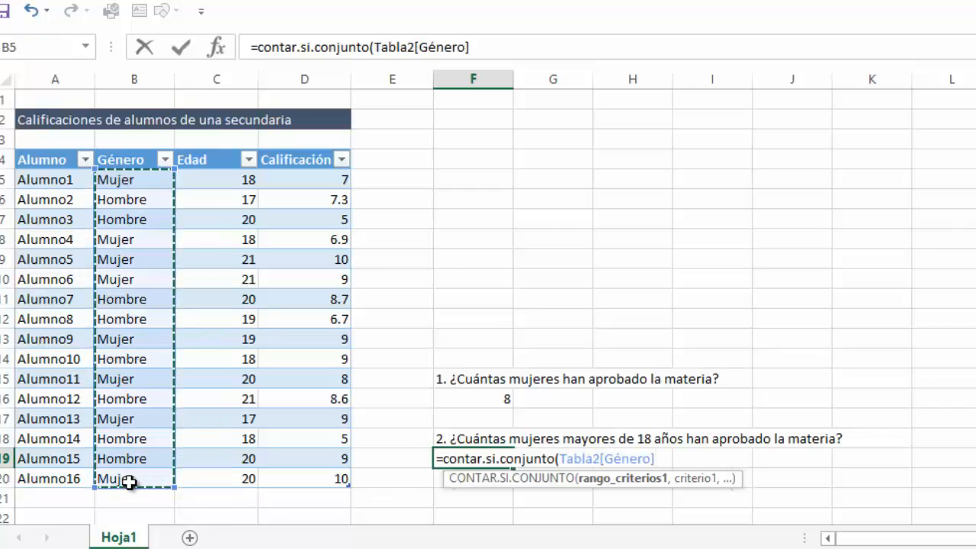
text(,"Mu)
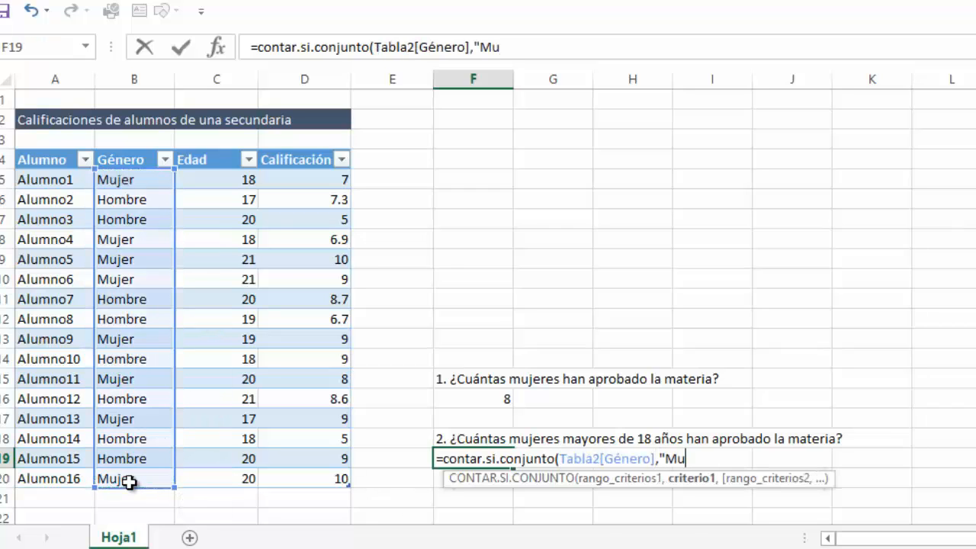
text(jer",)
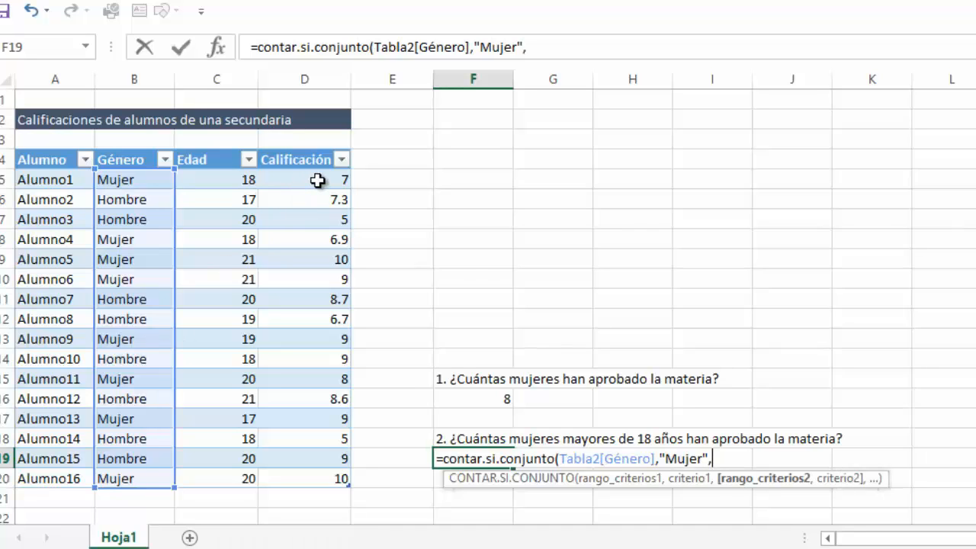
Add the Edad column as the second range of the F19 formula with the criterion ">=18".
drag(247, 181, 198, 471)
text(,)
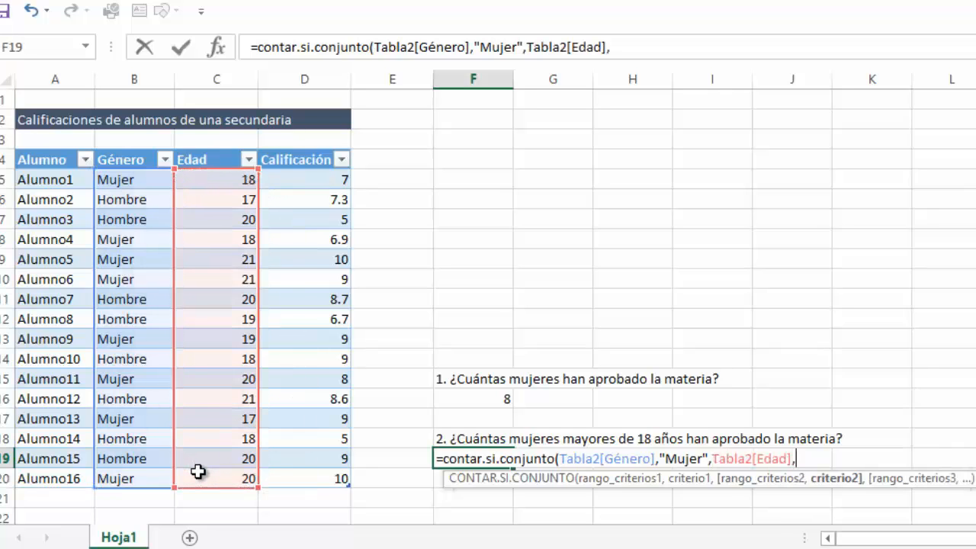
text(">=18",)
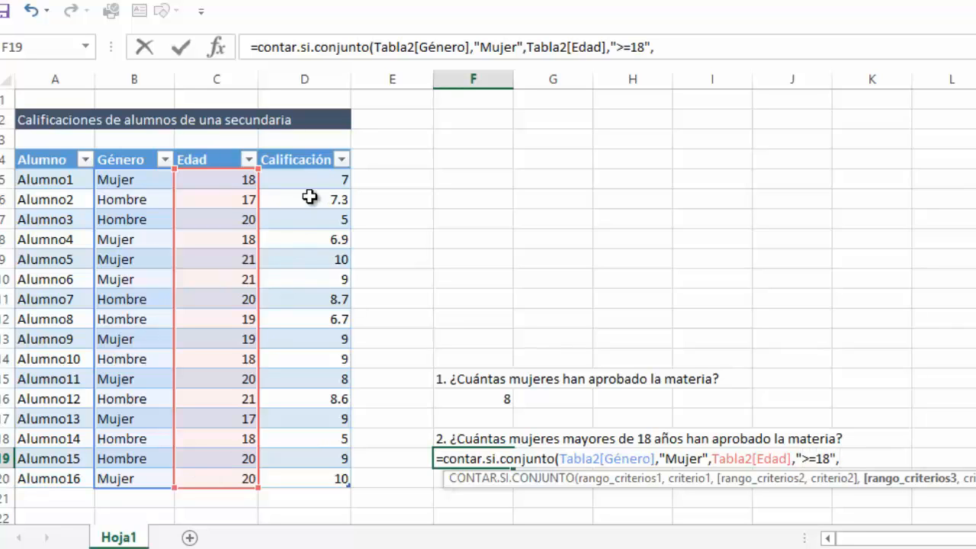
Add the Calificación column with the criterion ">=6" as the third condition of the F19 formula and complete it.
drag(323, 183, 322, 473)
text(,")
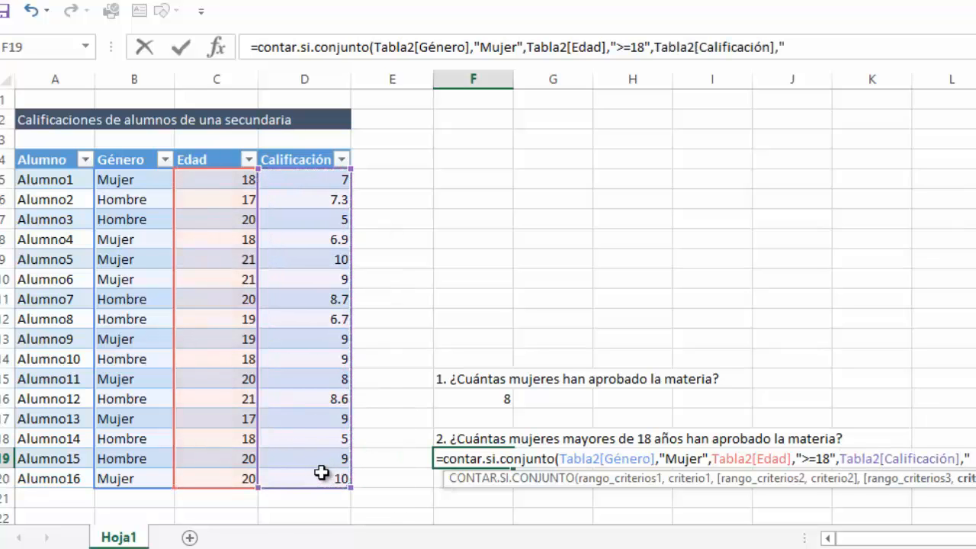
text(>=)
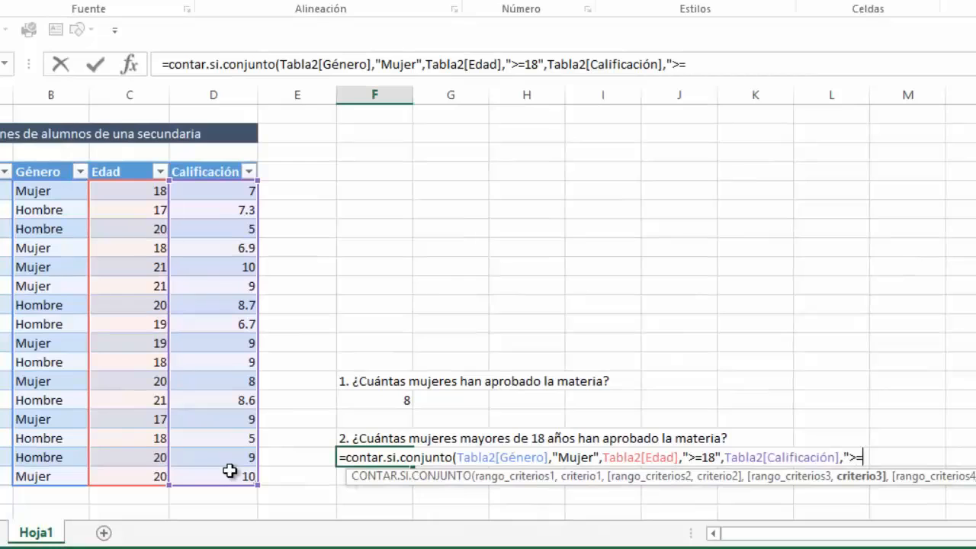
text(6"))
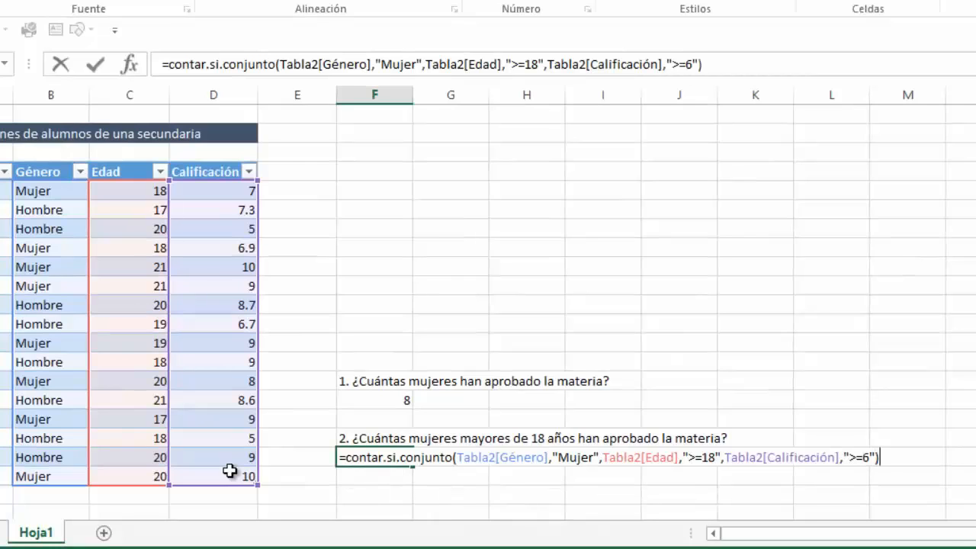
key(Return)
key(Up)
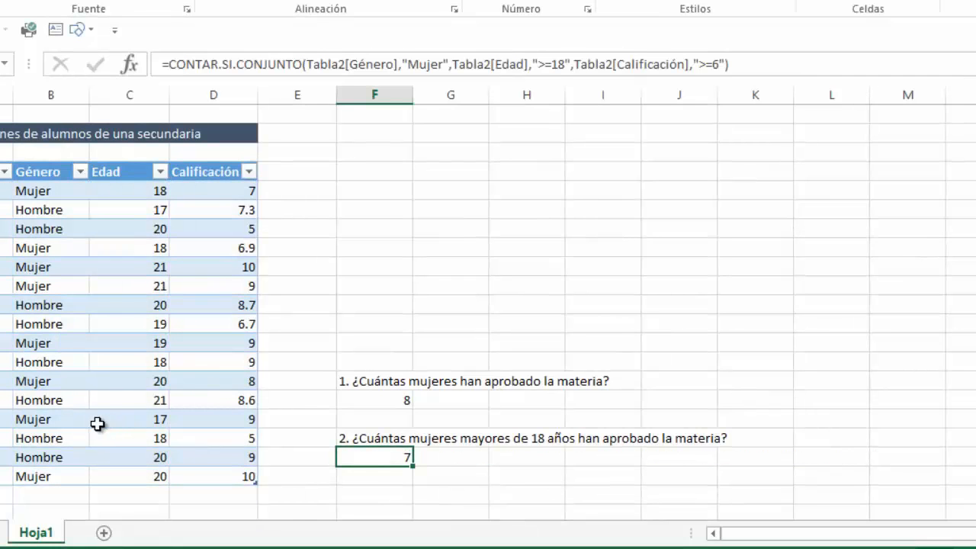
click(152, 422)
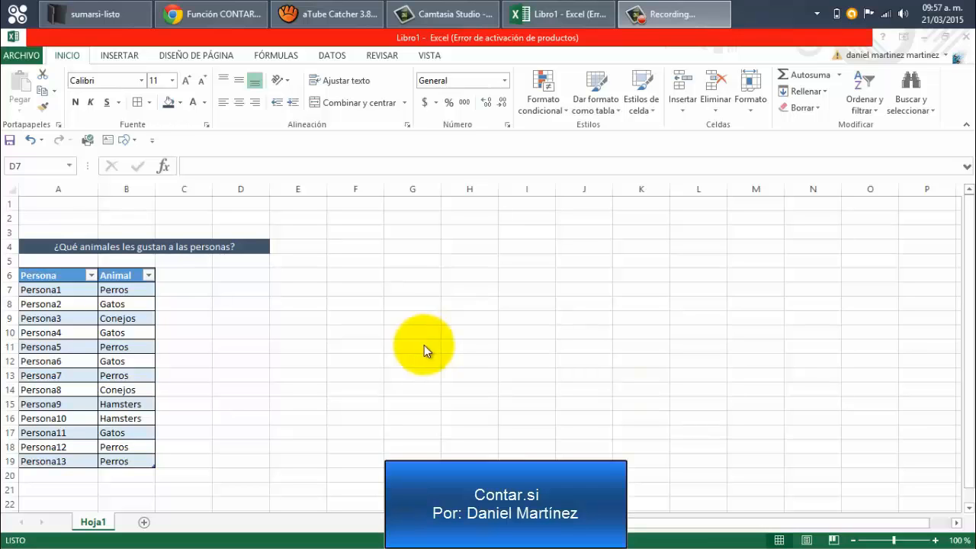
Write the heading "contar.si" in cell F6 of the worksheet with the favourite animals table.
click(365, 276)
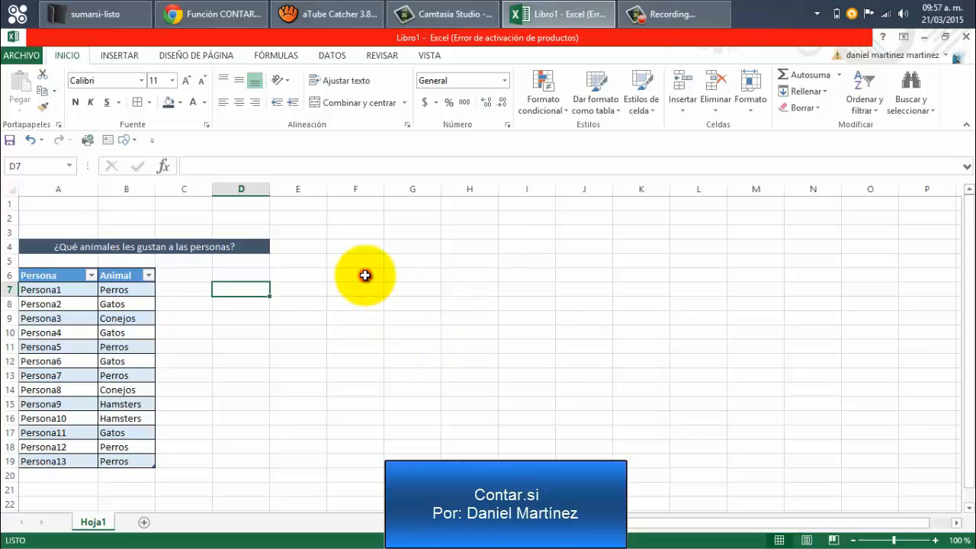
click(366, 276)
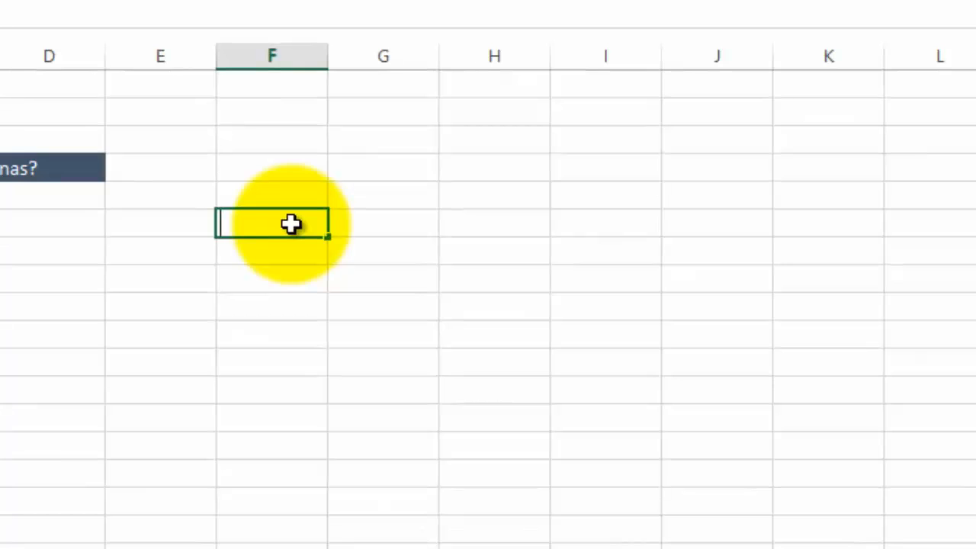
text(contar.si)
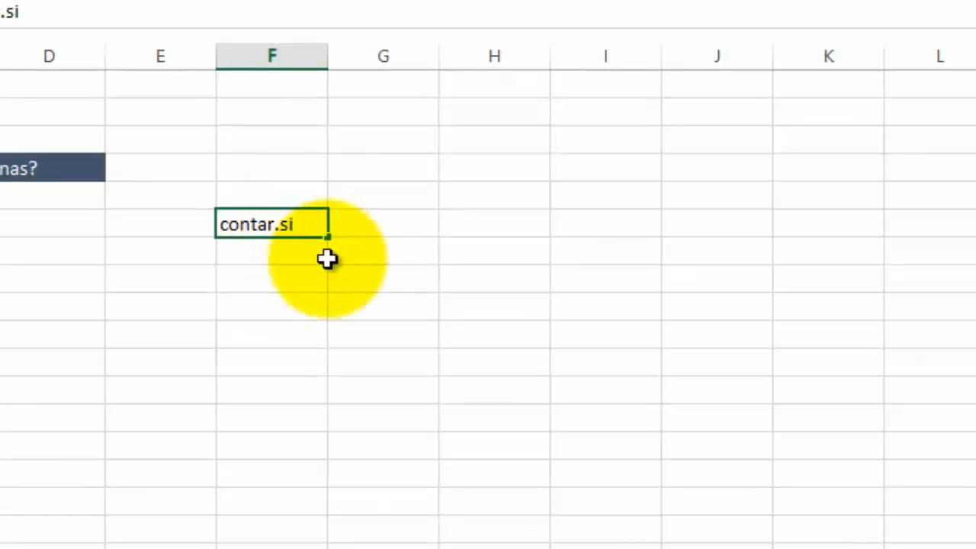
key(Tab)
key(Left)
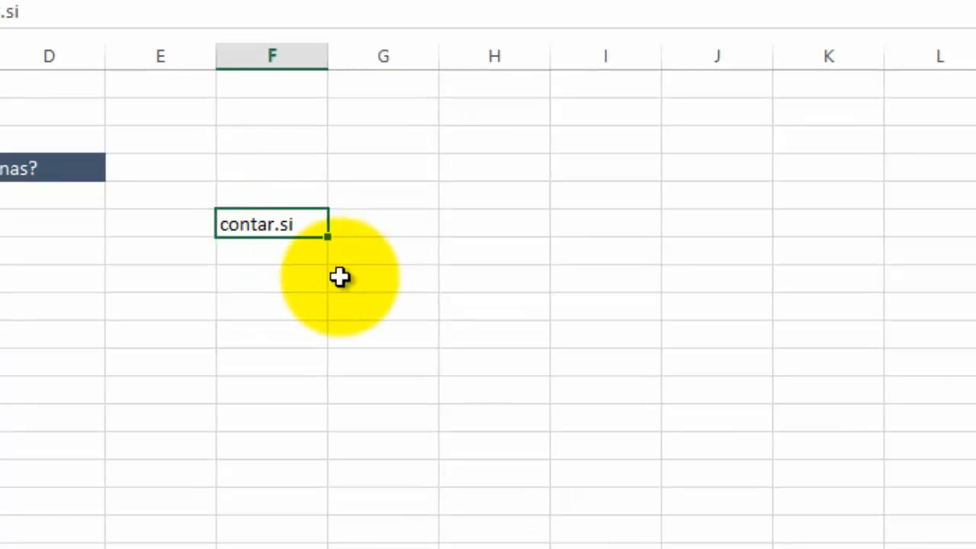
Write the note "número de celdas con dicha condición" in cell G7, below the contar.si heading.
key(Down)
key(Right)
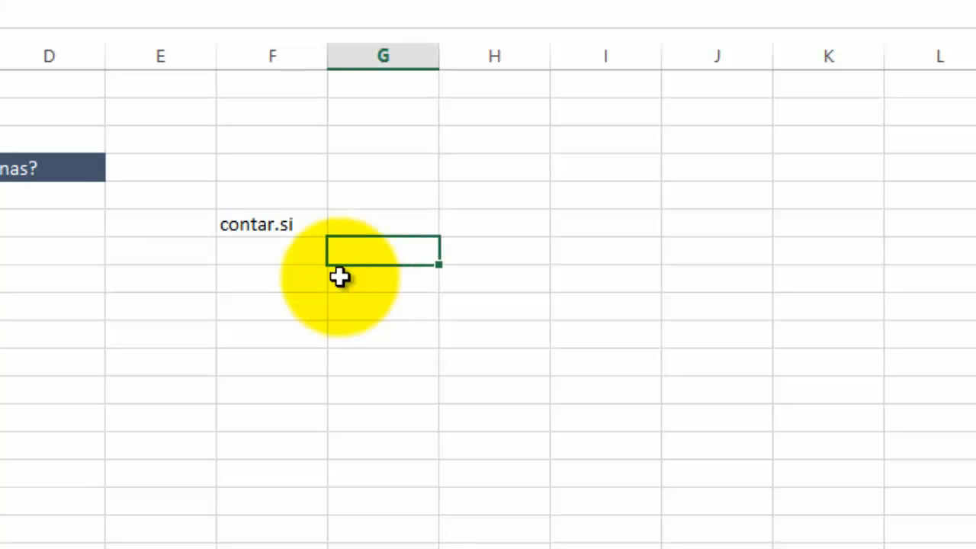
text(número de s)
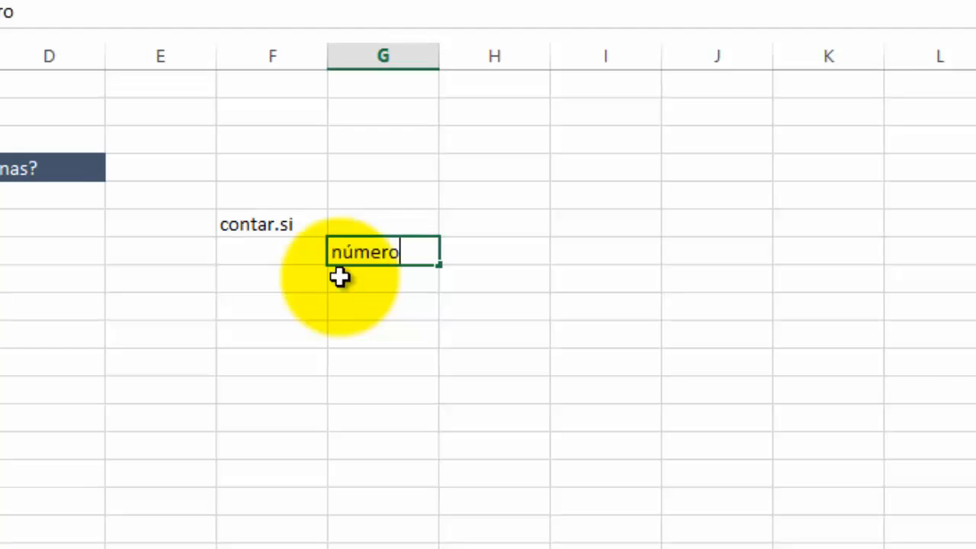
key(BackSpace)
text(celdas)
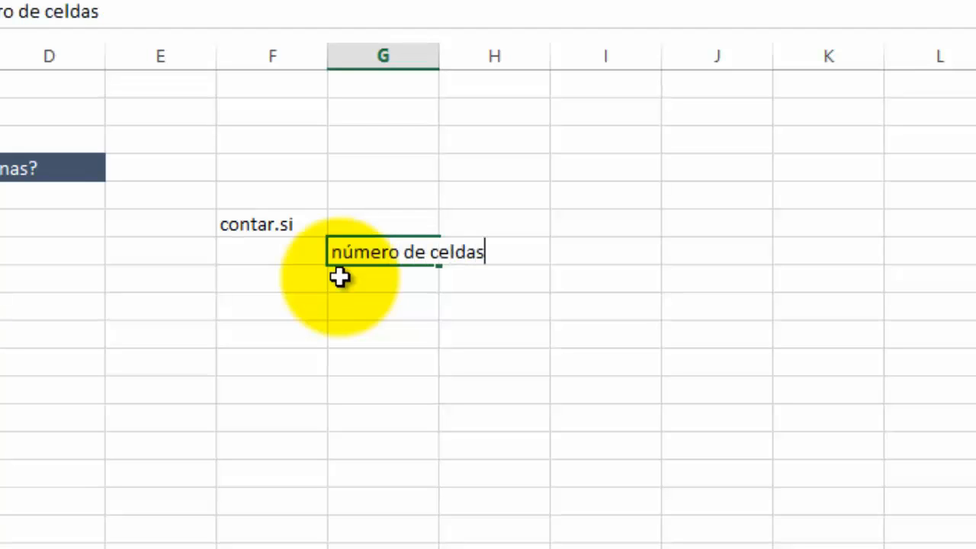
text( con)
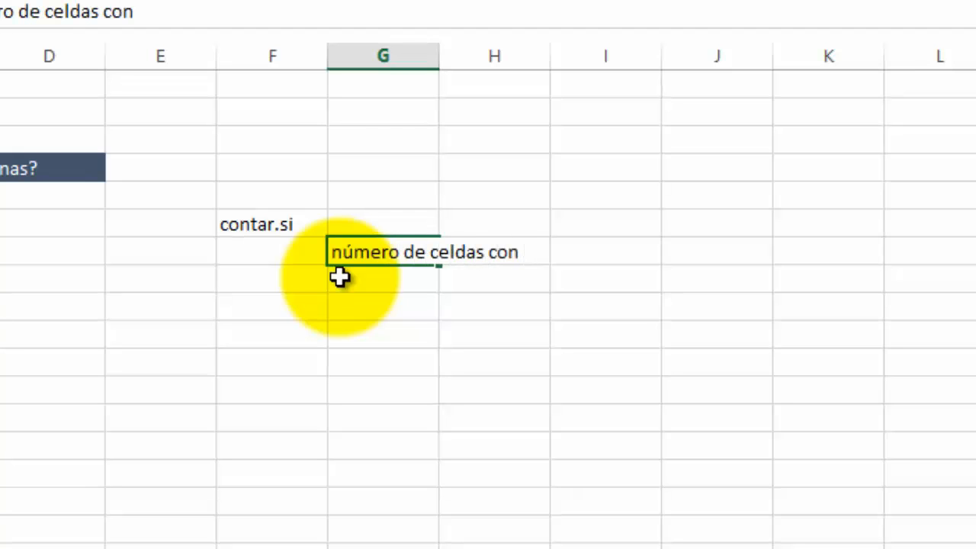
text( dicha condición)
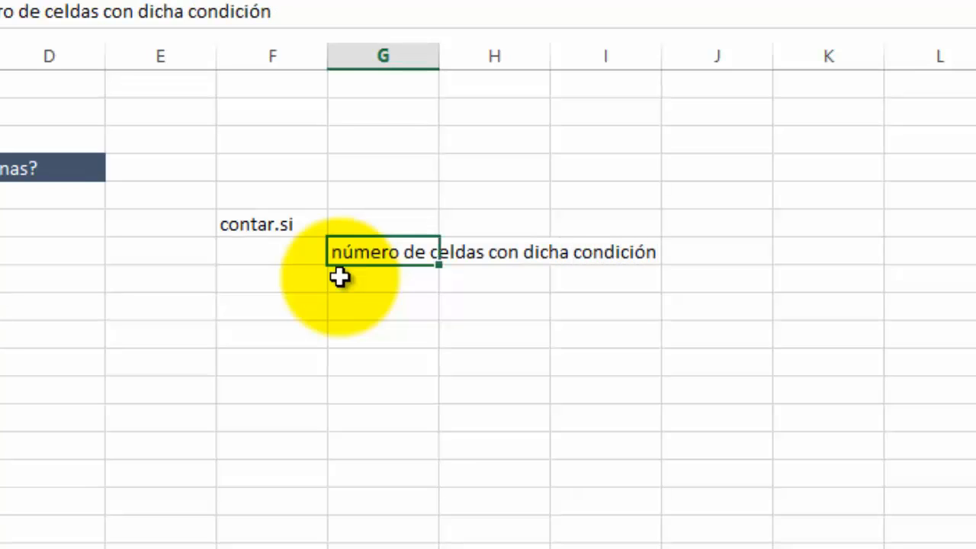
key(Return)
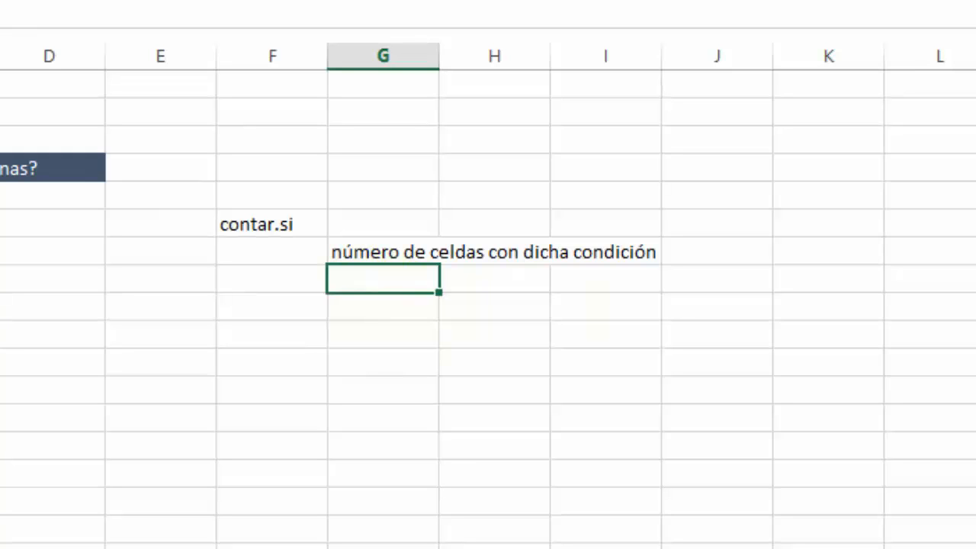
Add the clarification "es decir, la frecuencia" in cell G8, beneath the note on the number of cells.
click(2, 250)
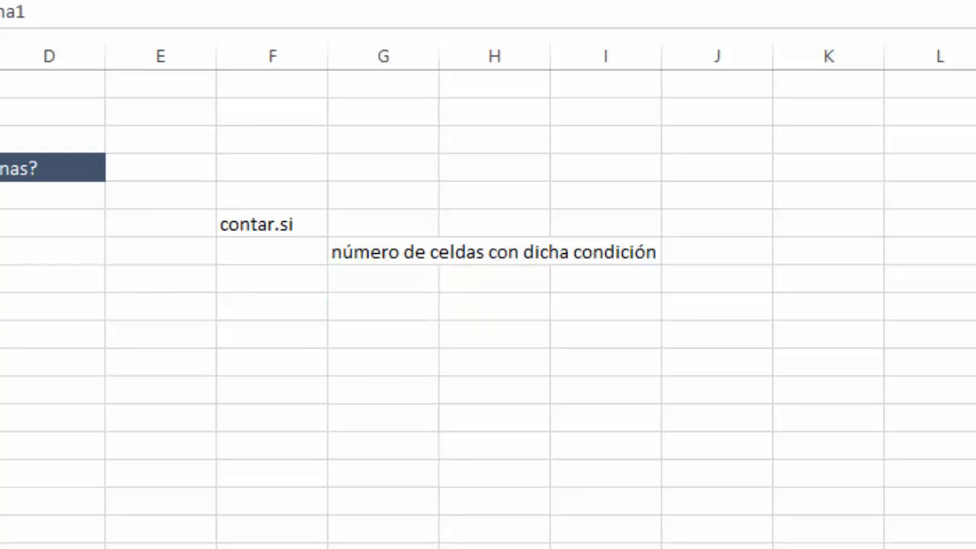
click(2, 279)
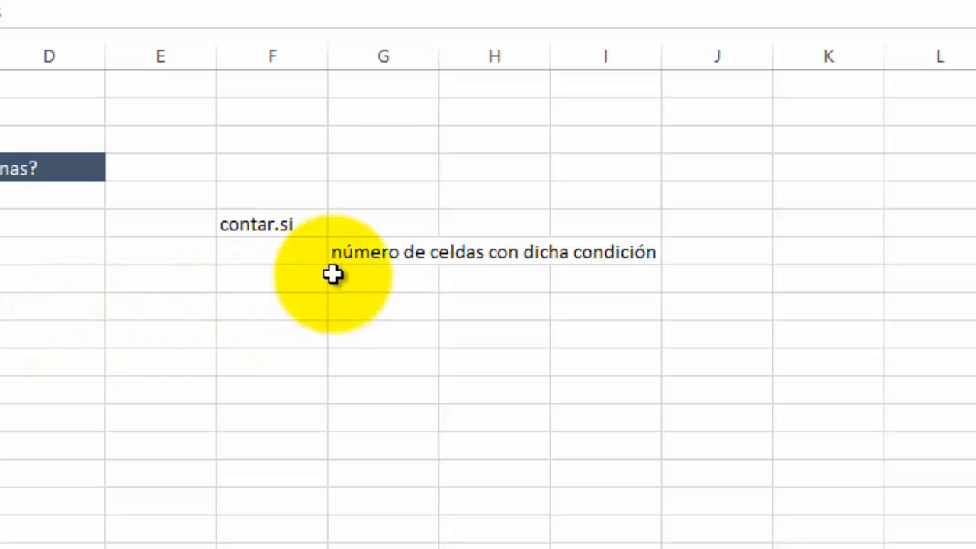
click(373, 280)
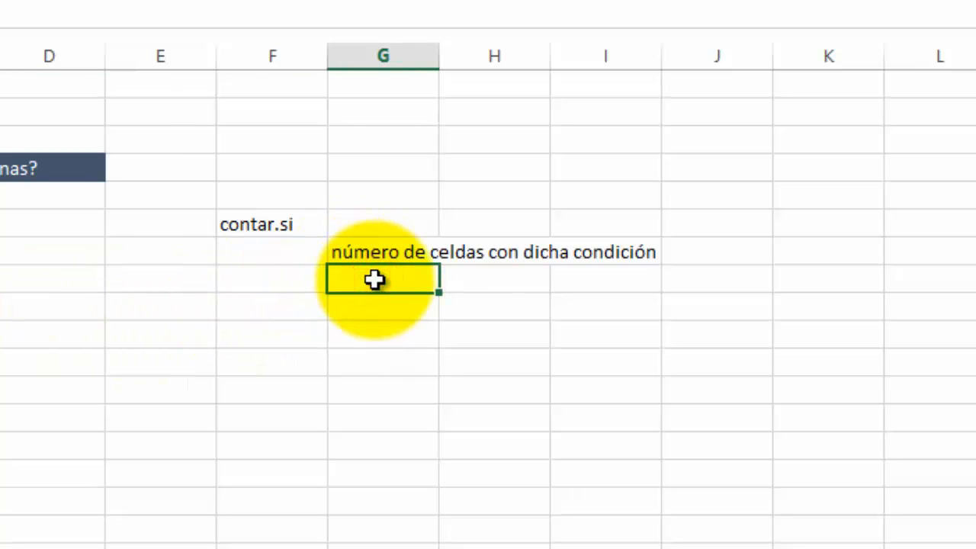
text(es)
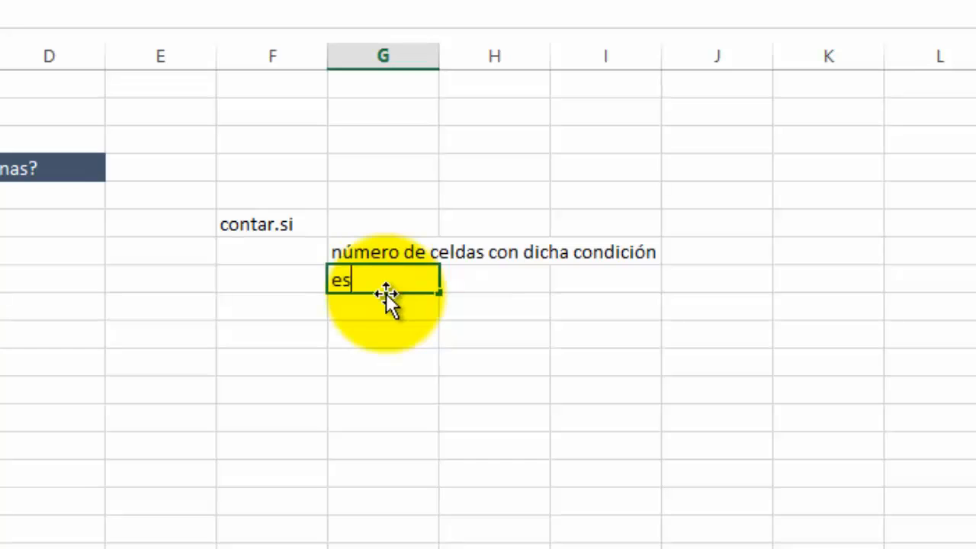
text( decir, la )
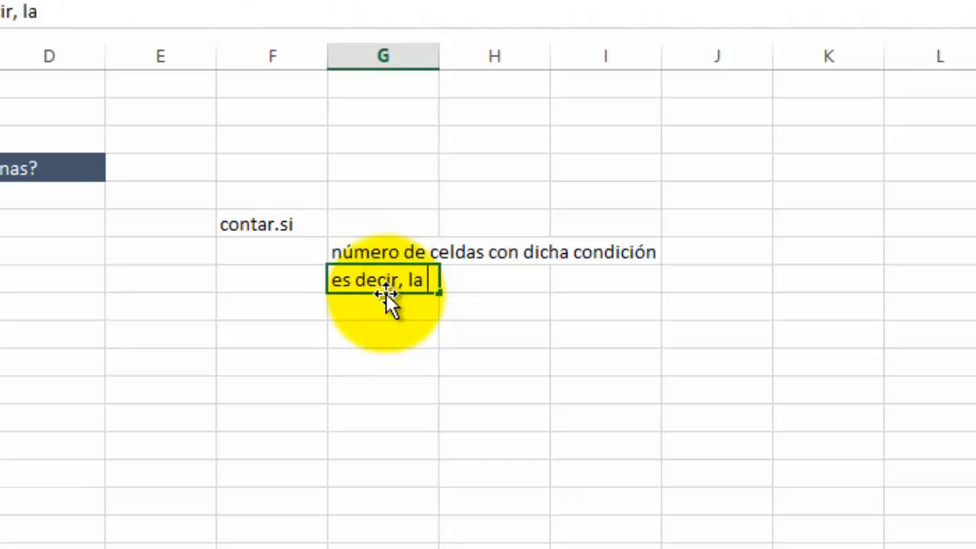
text(frecuencia)
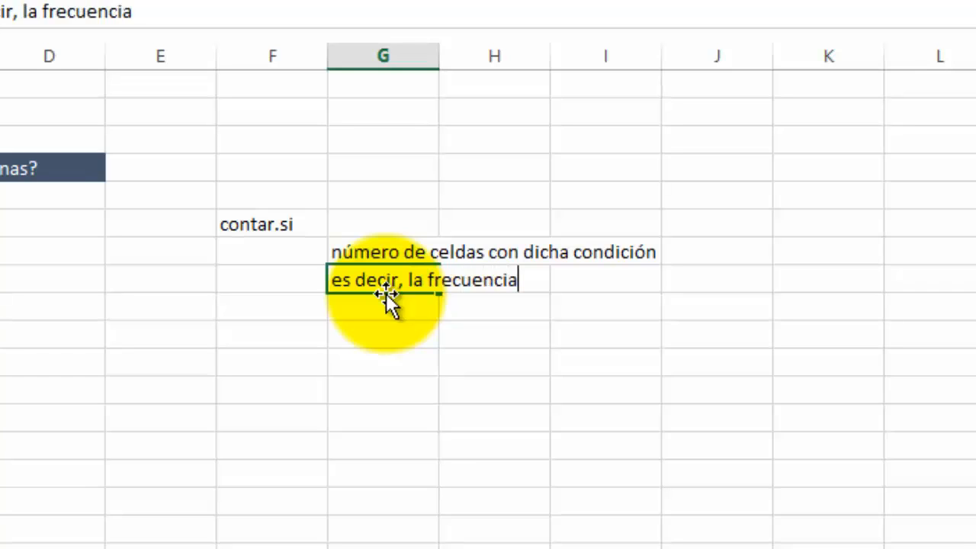
key(Return)
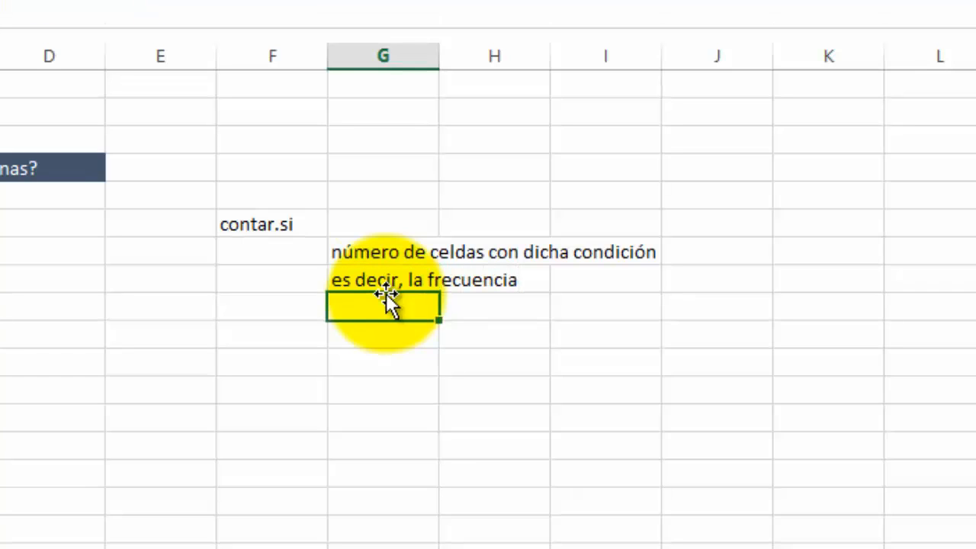
Write the heading "contar.si vs sumar.si" in cell F10.
key(Down)
key(Left)
text(contar)
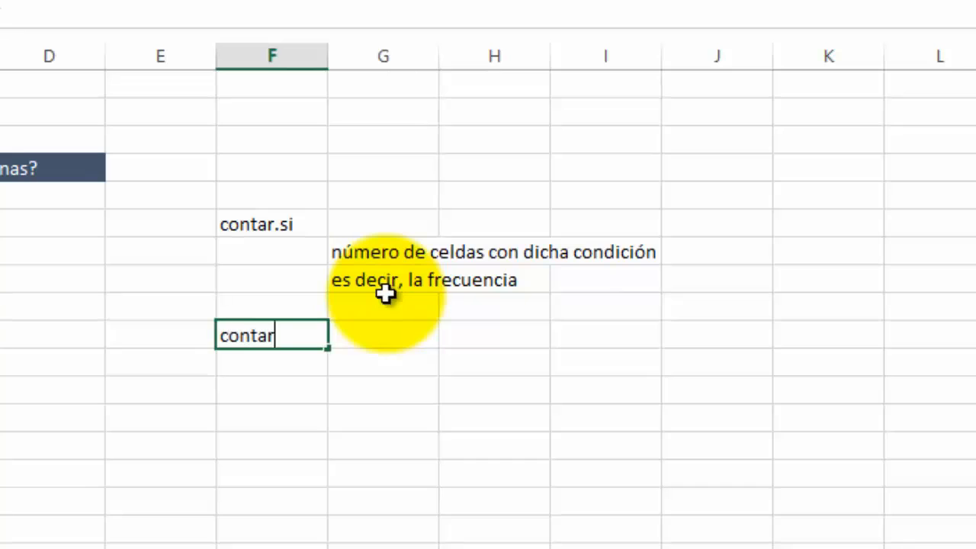
text(.si vs)
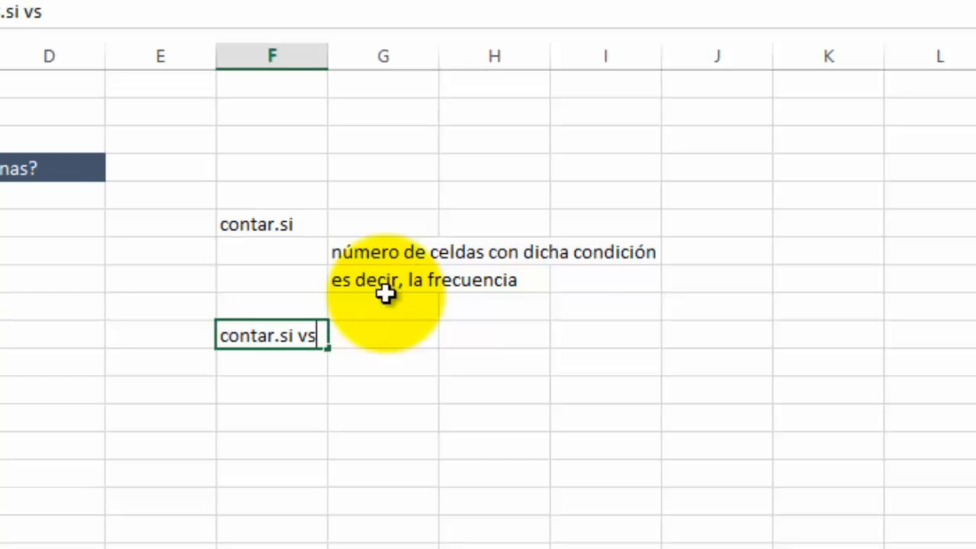
text( sumar.si)
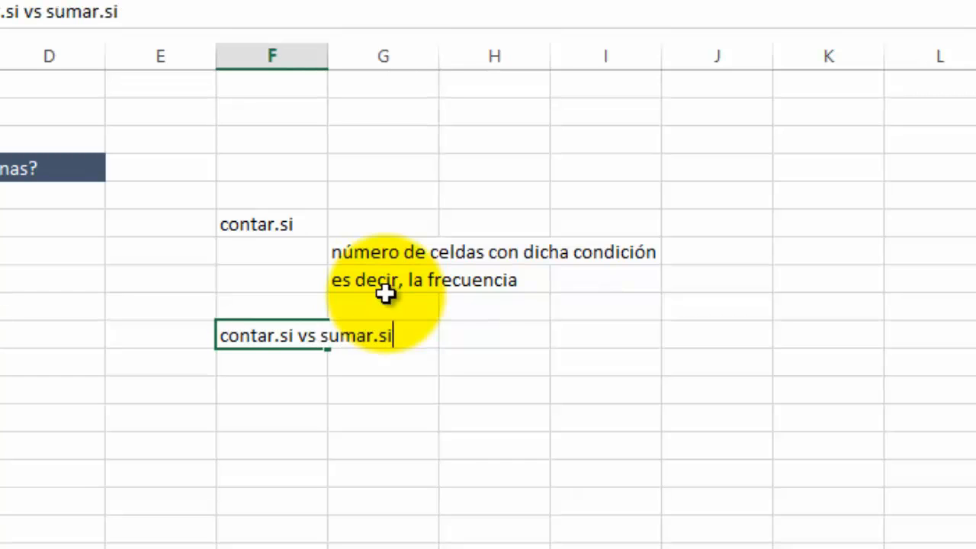
key(Return)
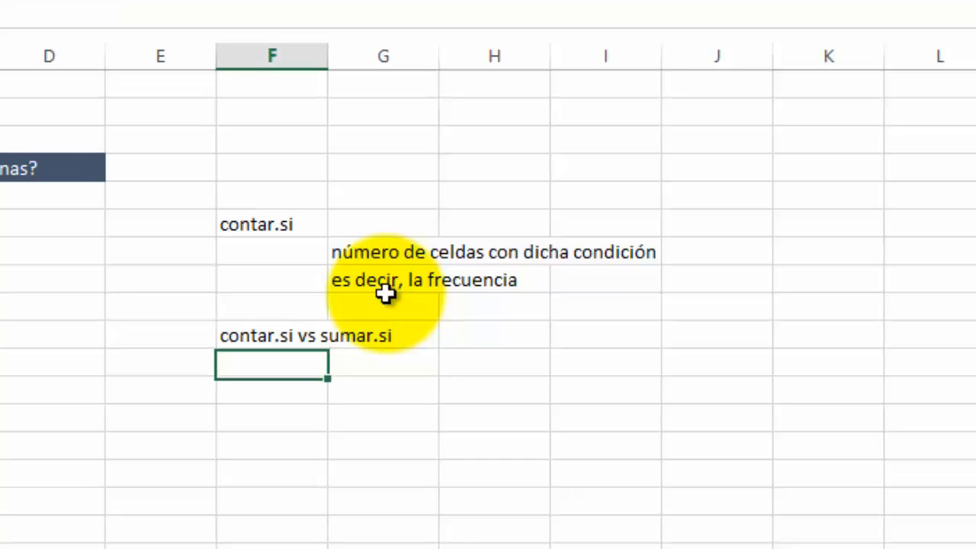
Write "la primera cuenta la cantidad de celdas" in cell G12 under the contar.si vs sumar.si heading.
key(Up)
key(Down)
key(Down)
key(Right)
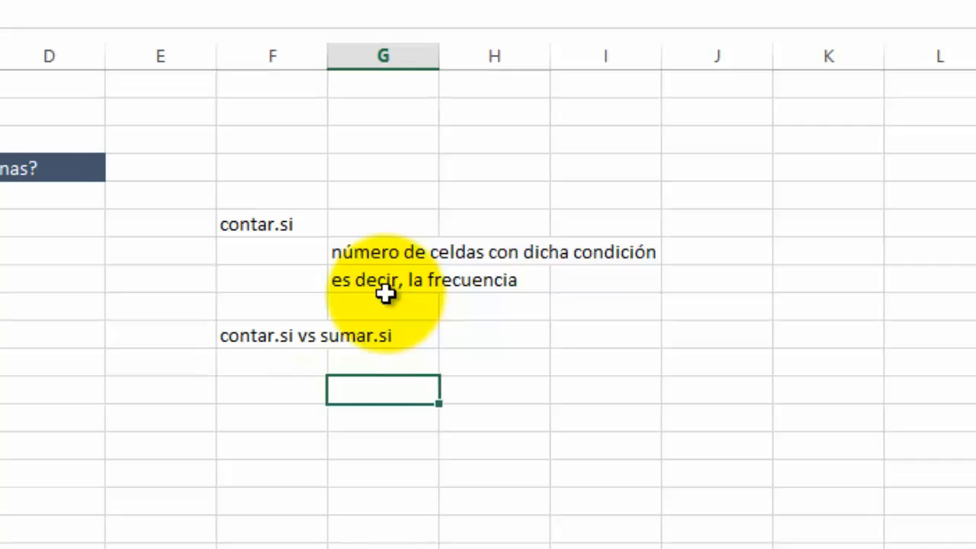
text(la primera)
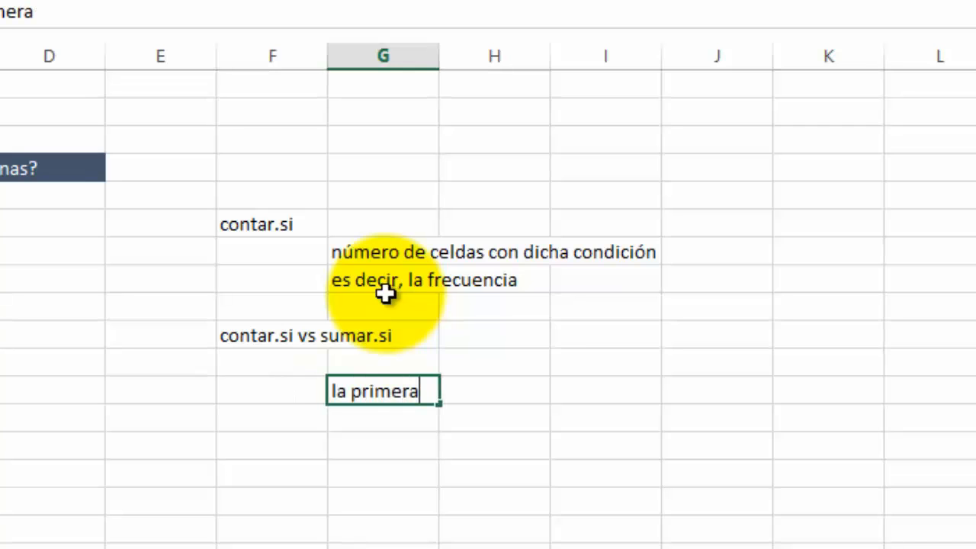
key(BackSpace)
key(BackSpace)
key(BackSpace)
text(ea)
key(BackSpace)
text(ra)
text( s)
key(BackSpace)
text(cuant)
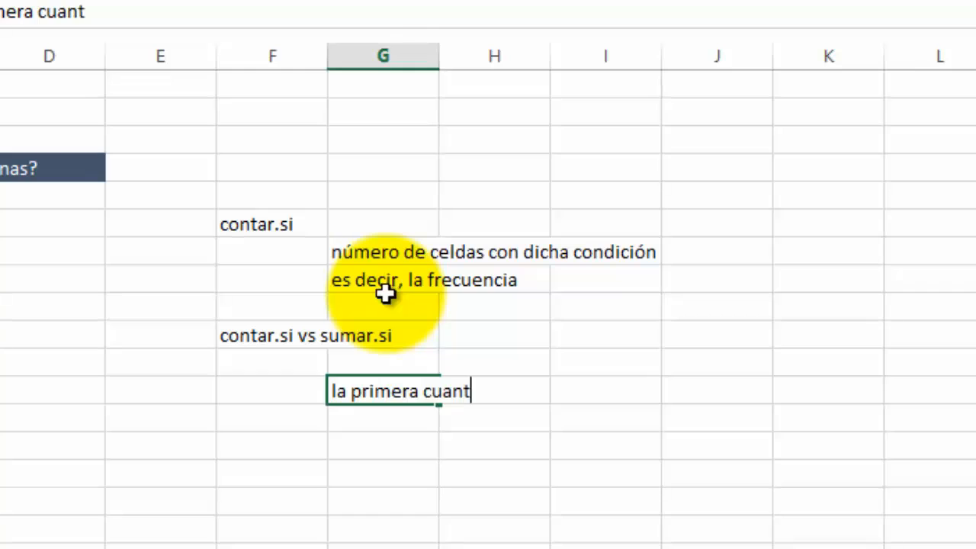
key(BackSpace)
key(BackSpace)
key(BackSpace)
text(enta la )
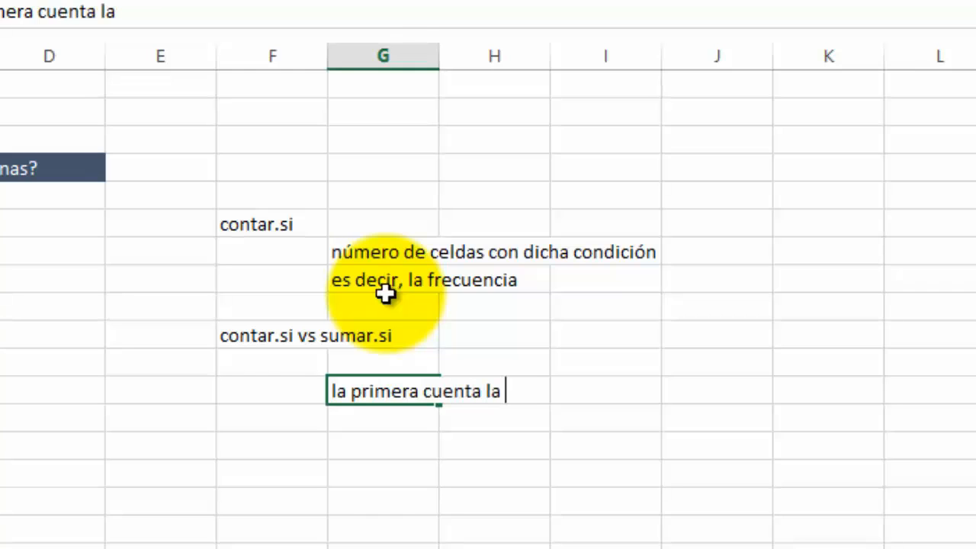
text(cantidad d)
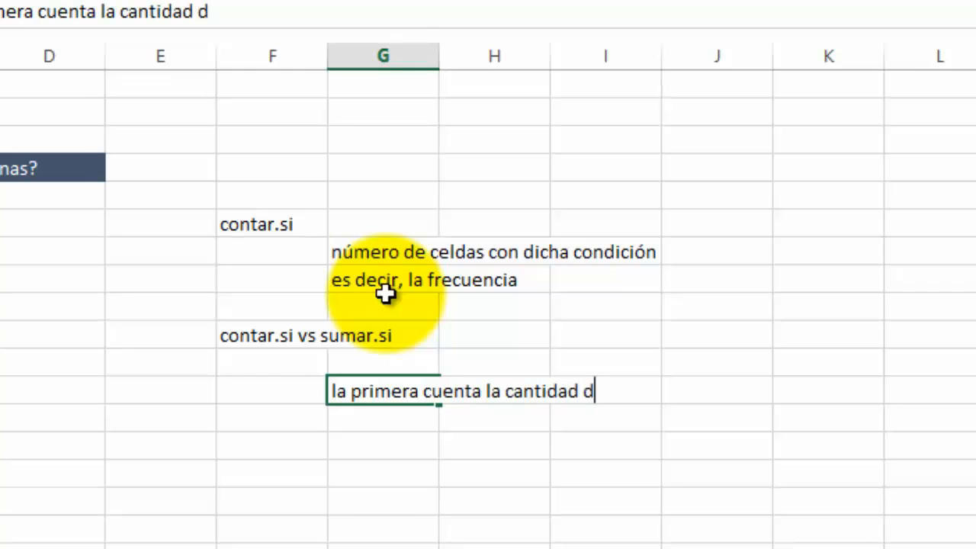
text(e celdas)
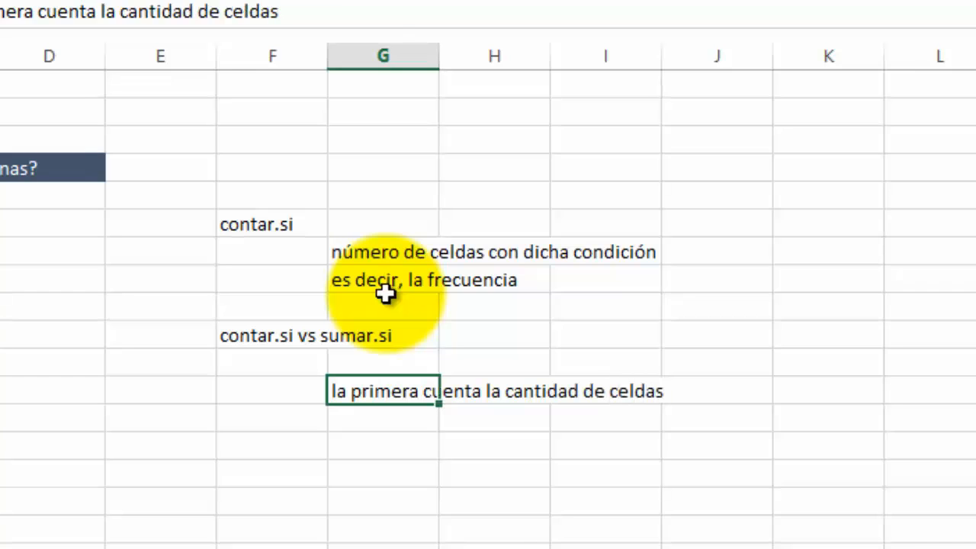
key(Return)
Write "la segunda el valor de dichas celdas" in cell G13 to complete the comparison.
text(la e)
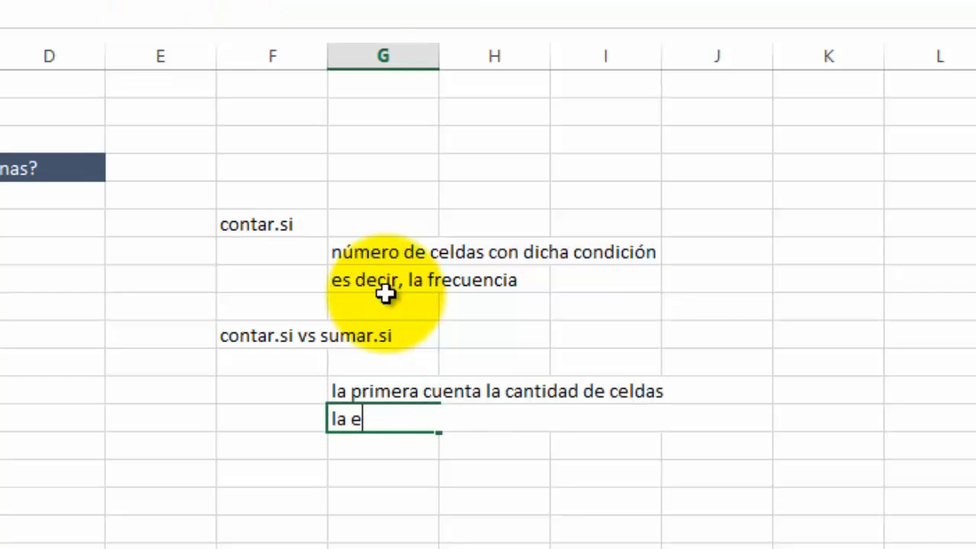
key(BackSpace)
text(segunda )
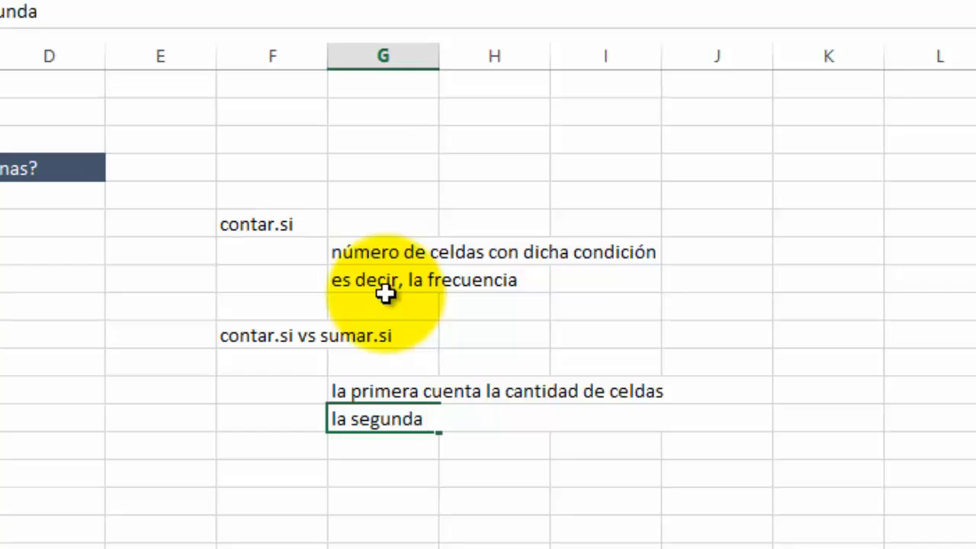
text(el valor)
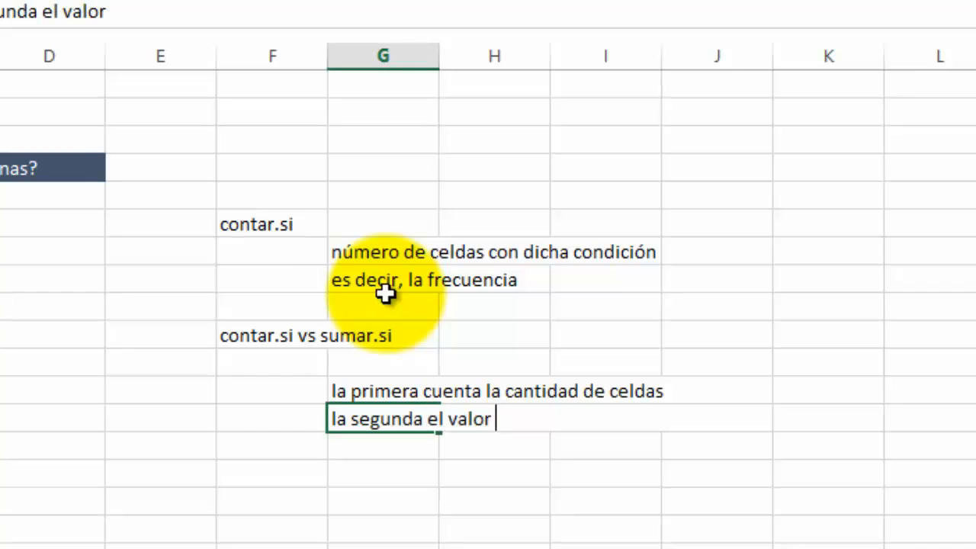
text( de )
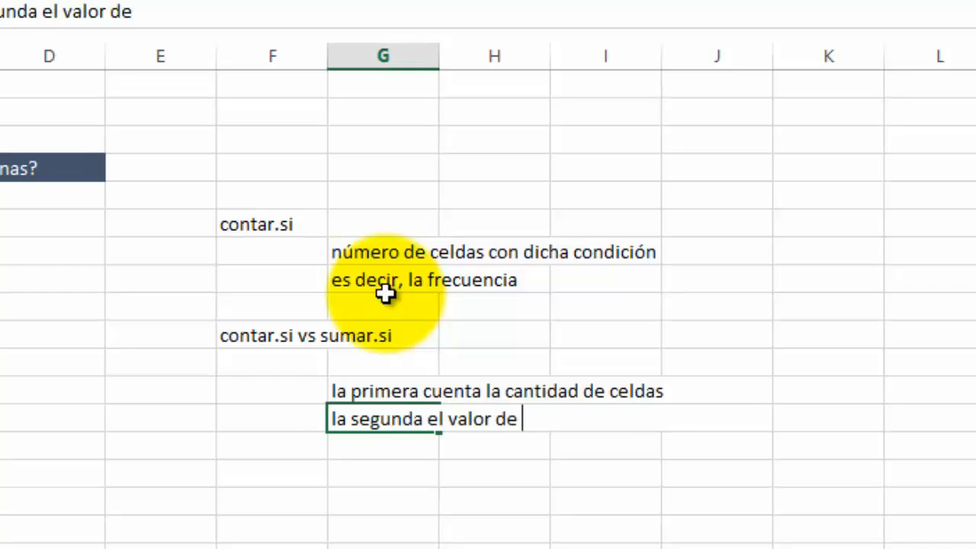
text(dichas celdas)
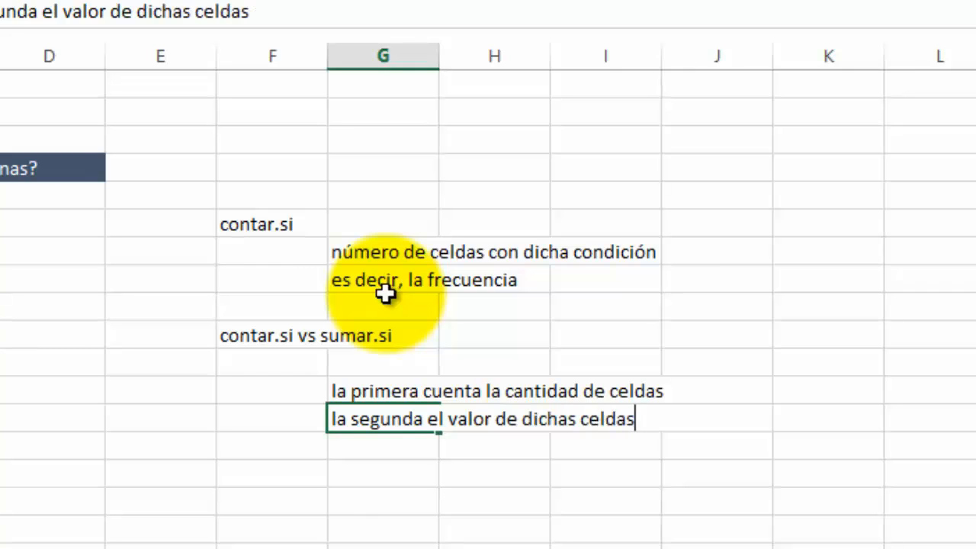
key(Return)
key(Up)
key(Up)
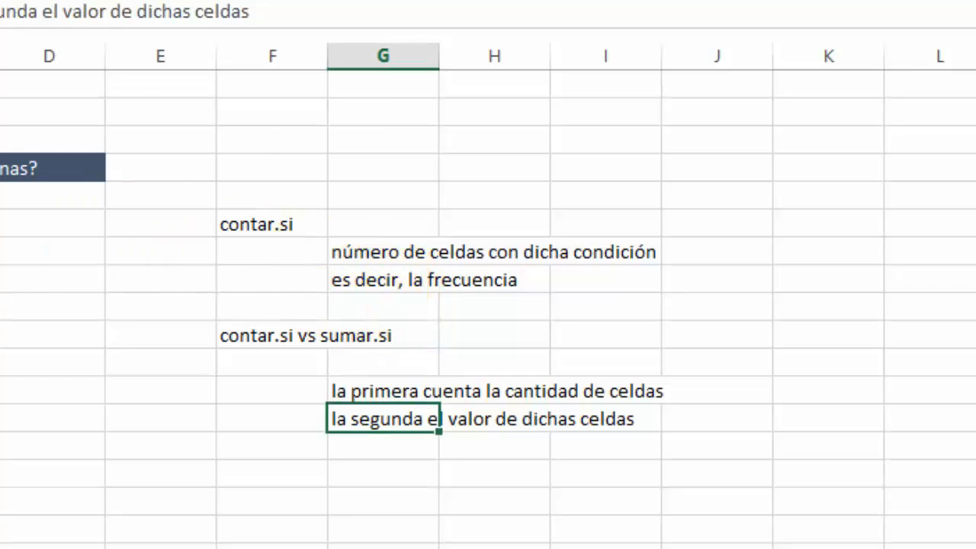
Review the two notes in G12 and G13 that compare what contar.si and sumar.si calculate.
click(362, 444)
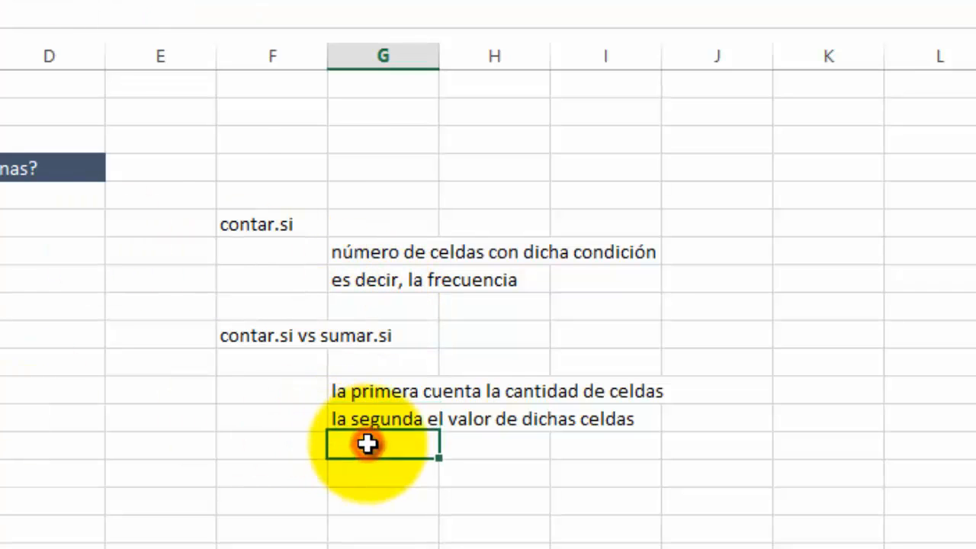
click(352, 395)
click(606, 420)
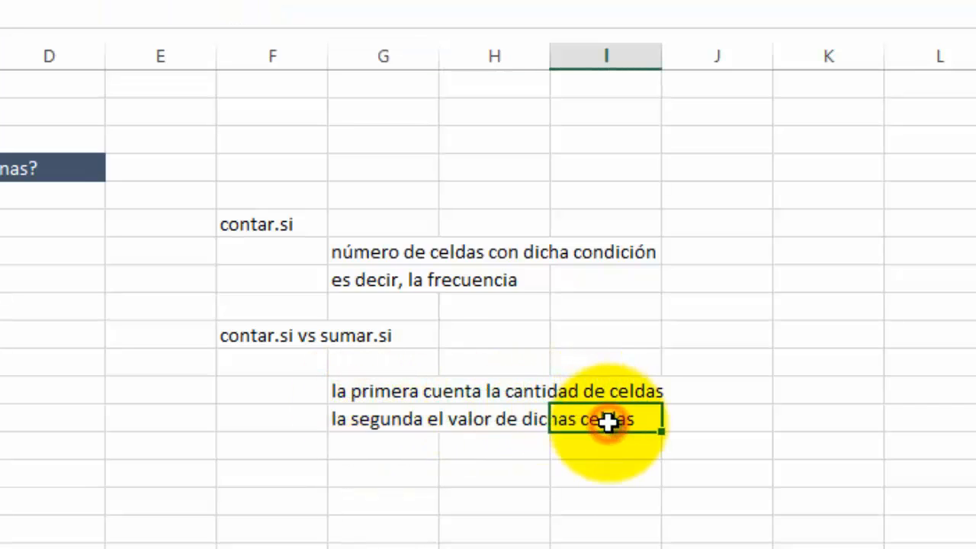
click(427, 419)
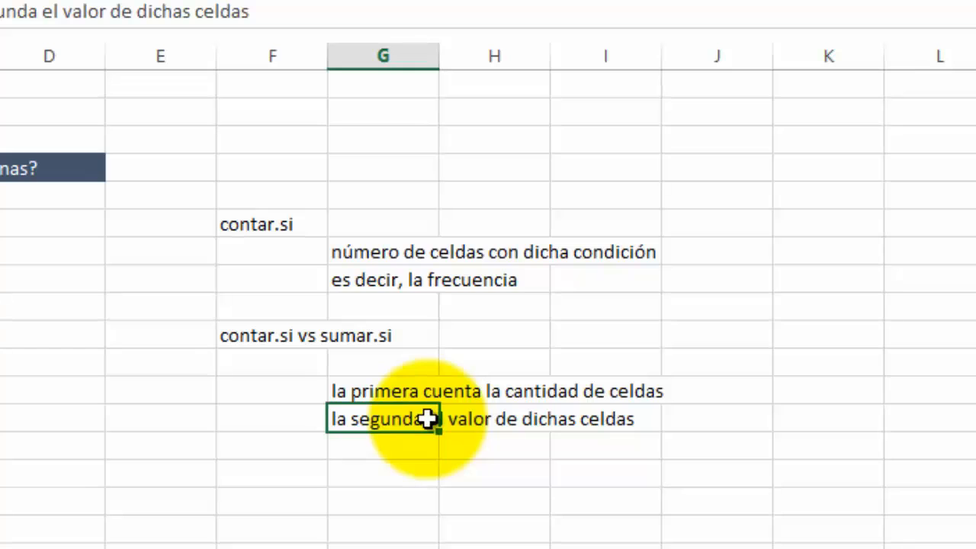
click(479, 420)
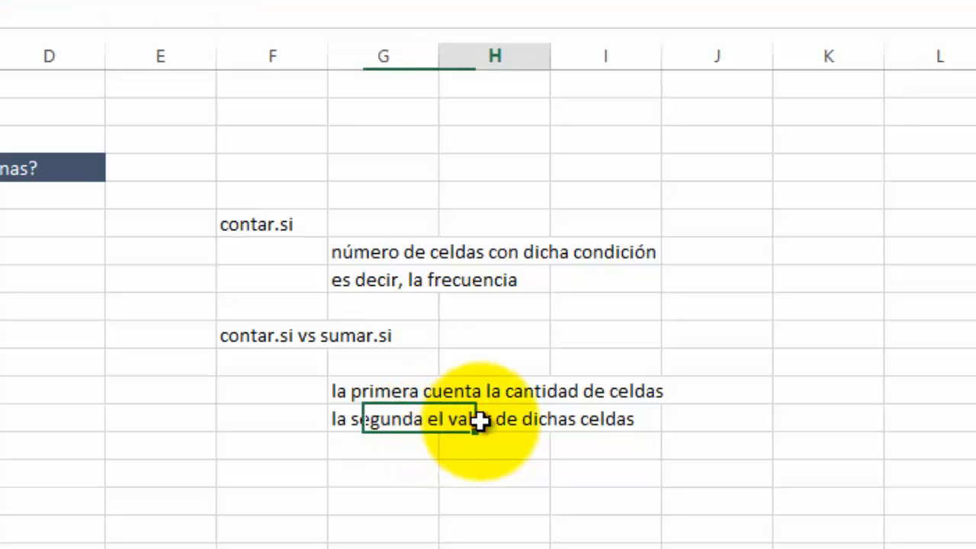
click(579, 416)
click(410, 390)
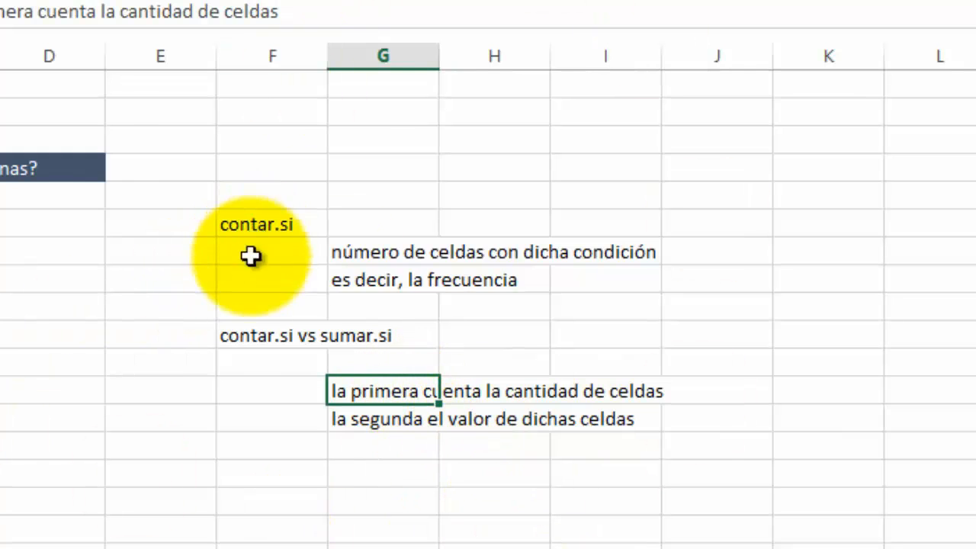
click(275, 501)
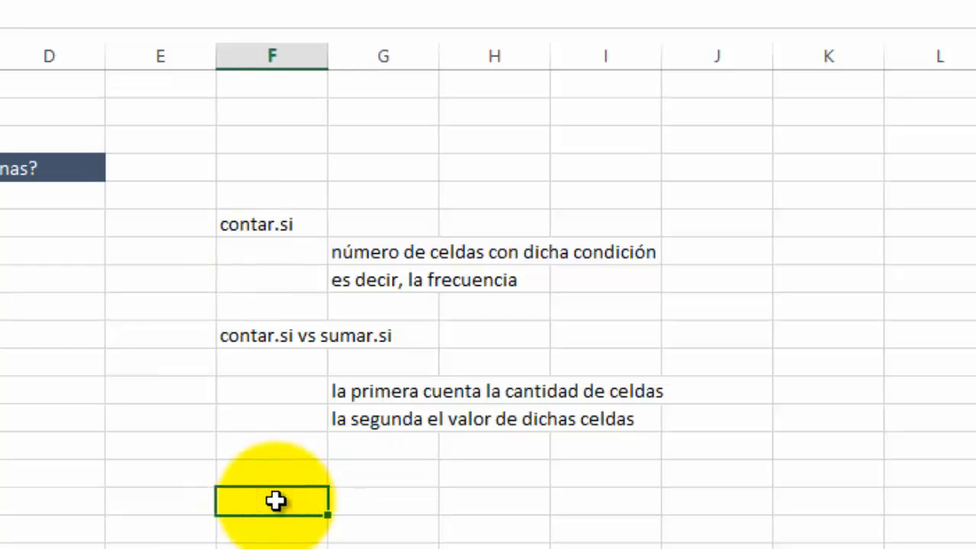
Try to enter the sample formula =contar.si(Tabla1[Animal],"referencia o condición in F16, declining the proposed correction.
double_click(276, 502)
text(=conta)
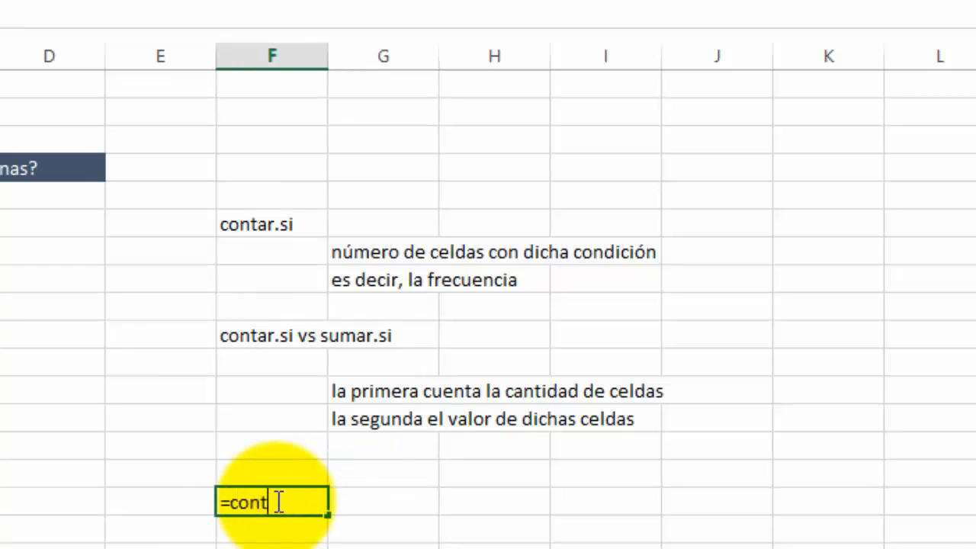
text(r.si()
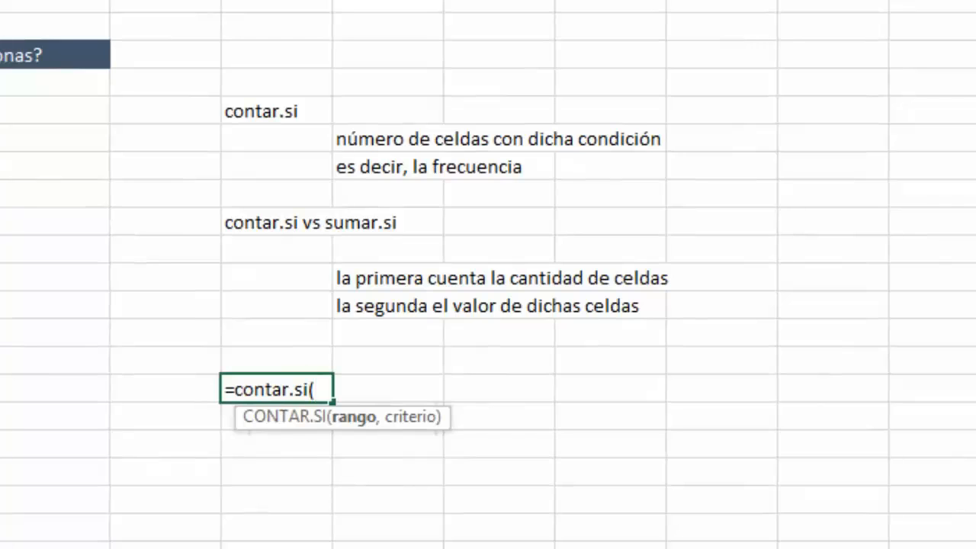
drag(2, 83, 2, 500)
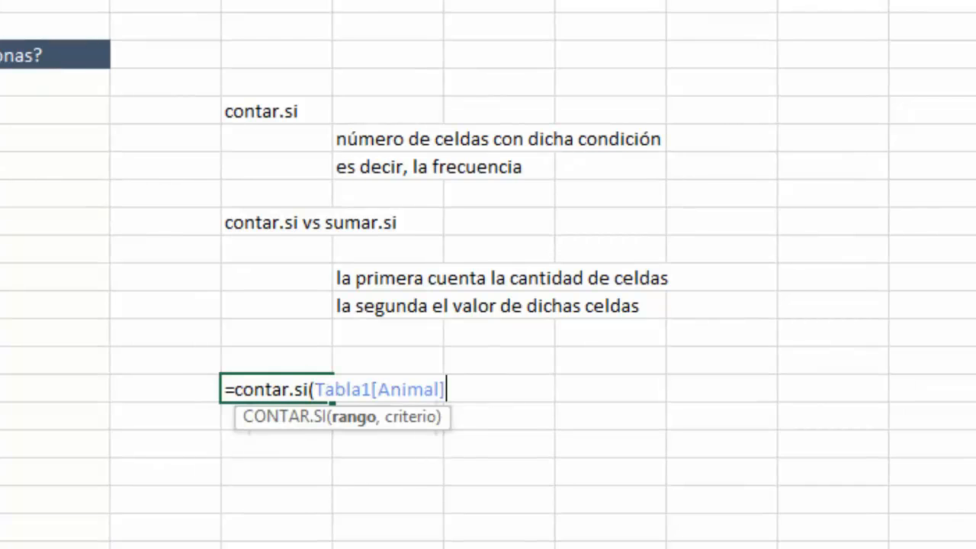
text(,)
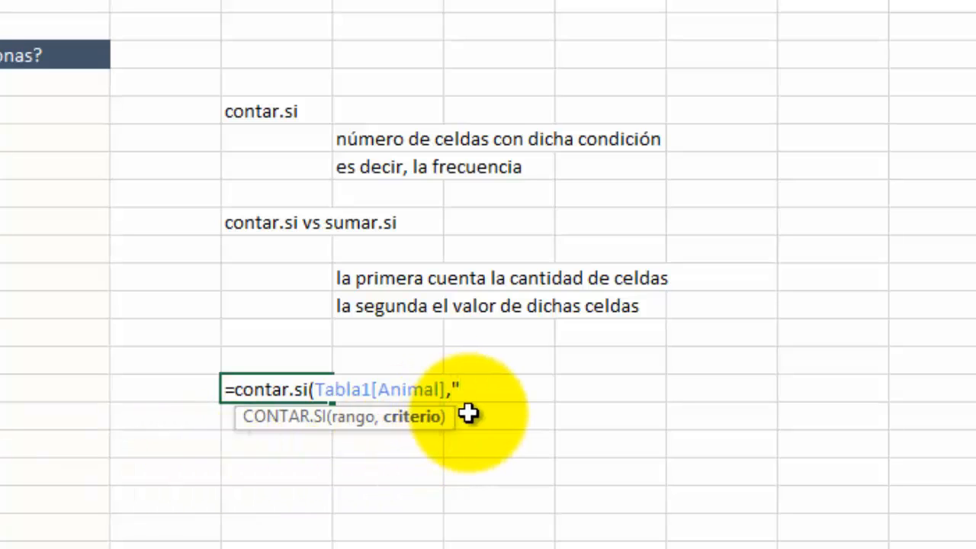
text("referencia )
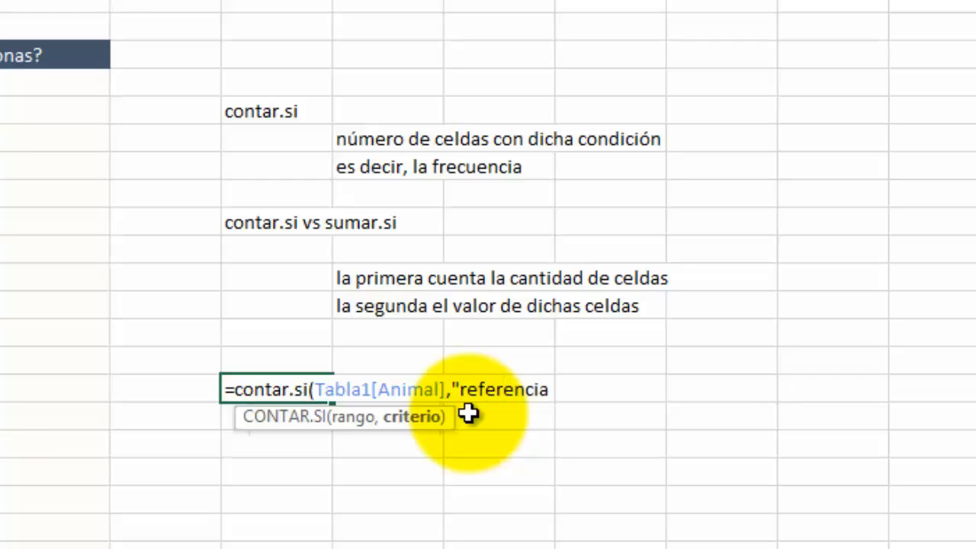
text(o con)
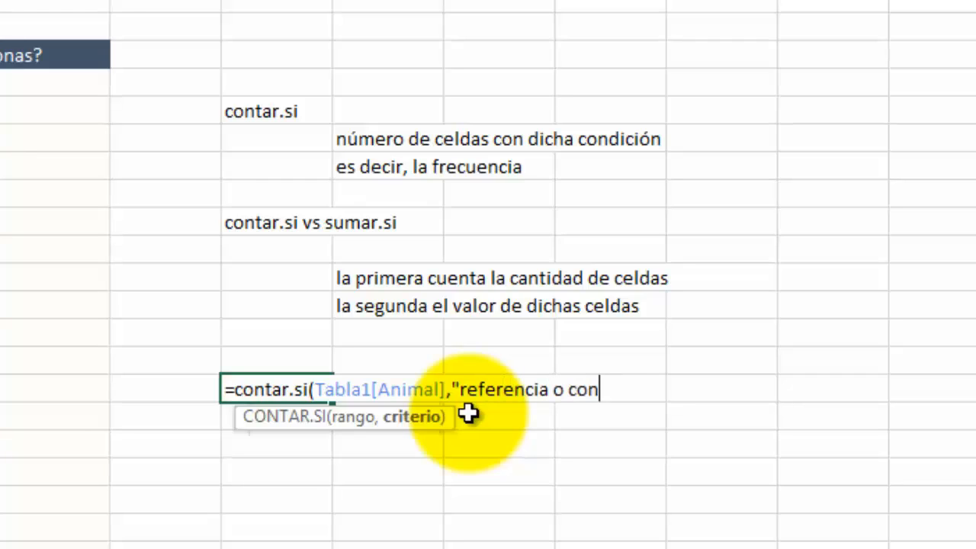
text(dición)
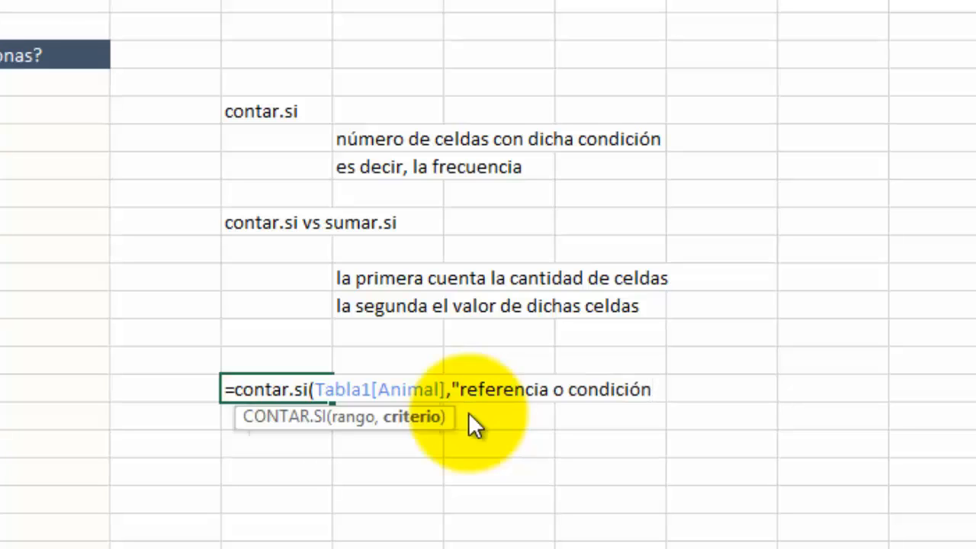
key(Return)
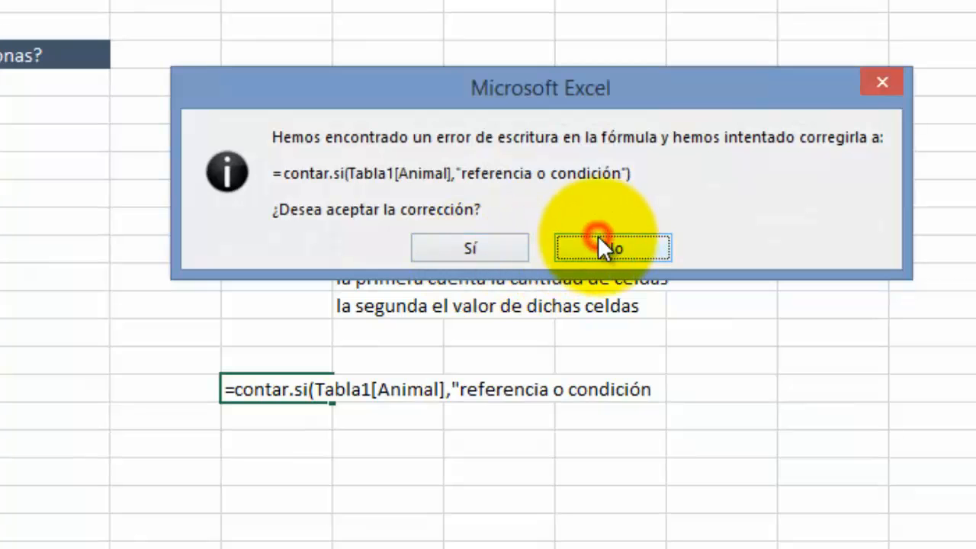
click(598, 243)
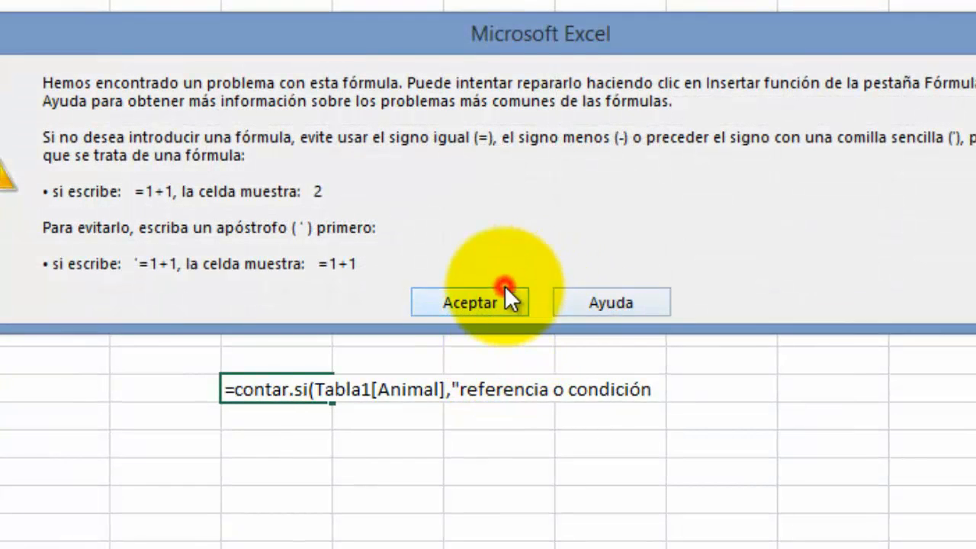
click(505, 288)
Highlight the criterion text "referencia o condición" inside the sample contar.si formula in F16.
click(509, 389)
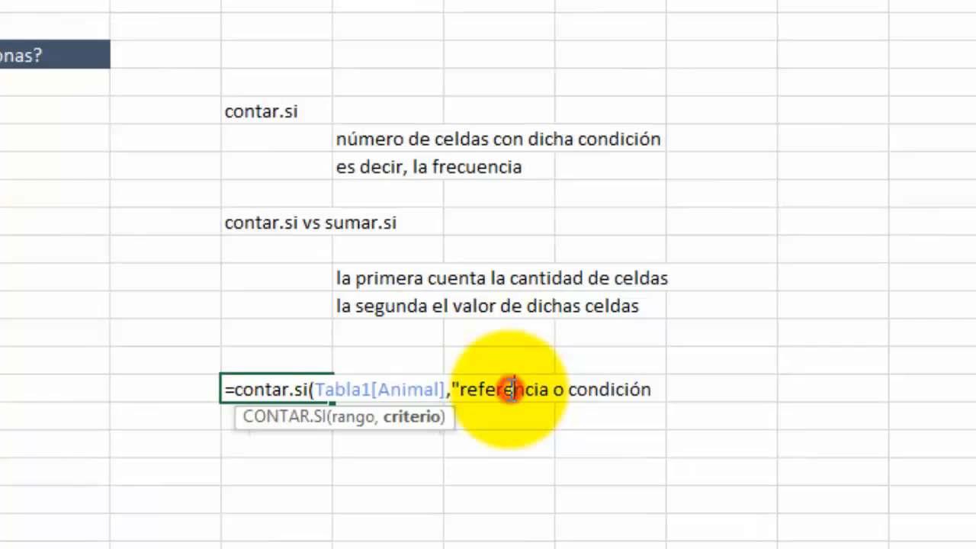
click(463, 389)
key(shift+Right)
key(shift+Right)
key(shift+Right)
key(shift+Right)
key(shift+Right)
key(shift+Right)
key(shift+Right)
key(shift+Right)
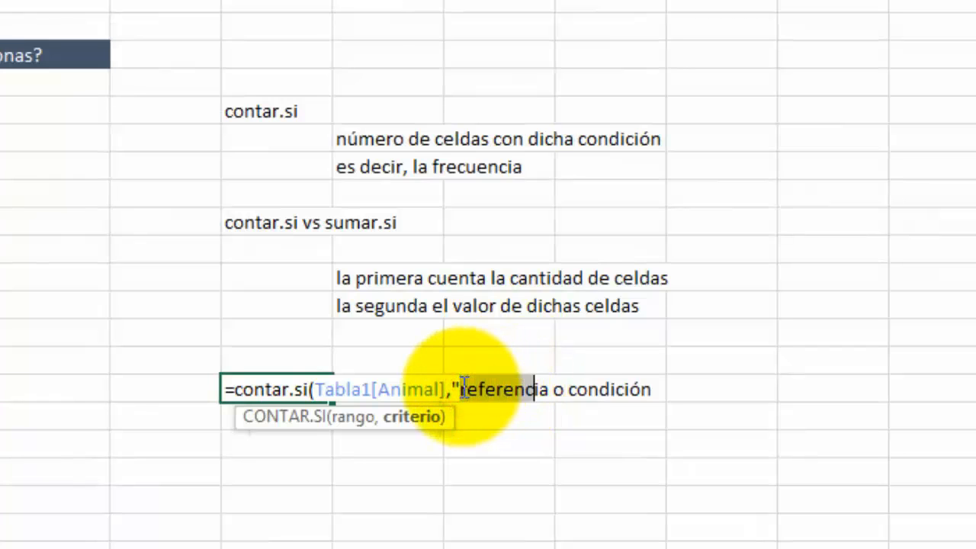
key(shift+Right)
key(shift+Right)
key(shift+Right)
key(shift+Right)
key(shift+Right)
key(shift+Right)
key(shift+Right)
key(shift+Right)
key(shift+Right)
key(shift+Right)
key(shift+Right)
key(shift+Right)
key(shift+Right)
key(shift+Right)
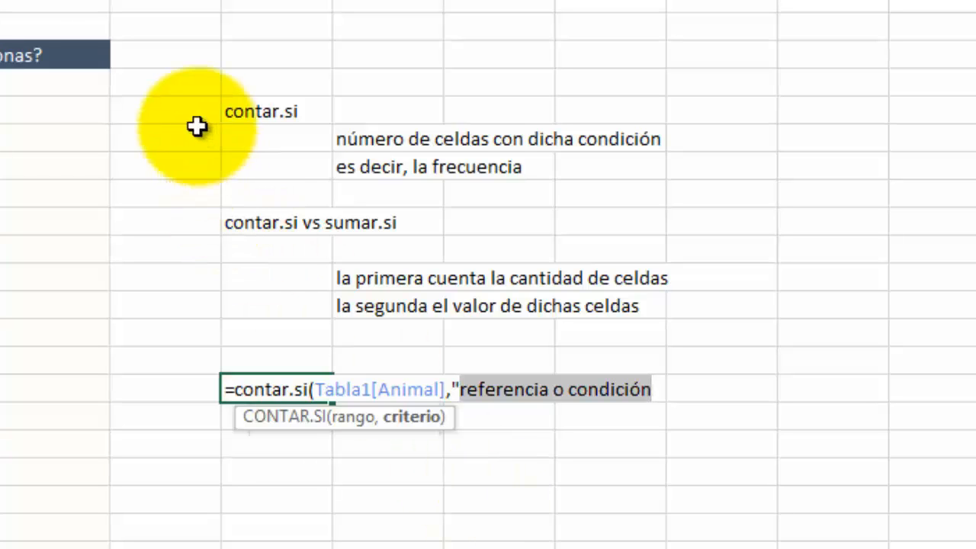
Discard the unfinished sample formula in F16, declining the proposed correction.
click(160, 93)
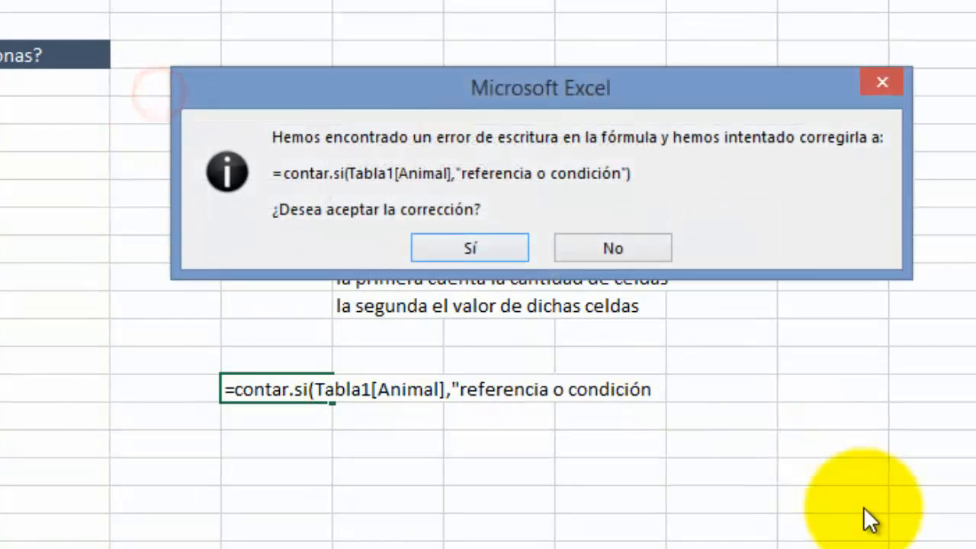
key(Tab)
key(Return)
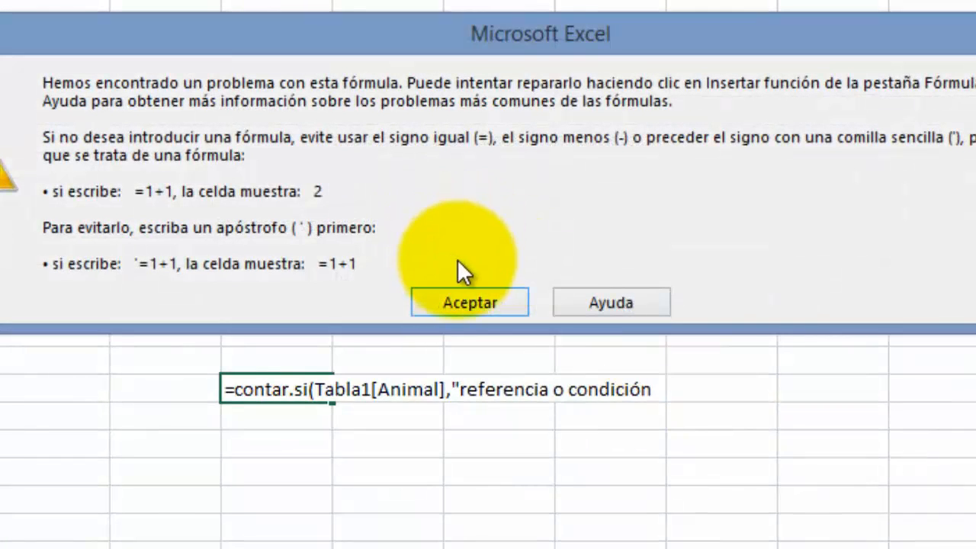
click(469, 298)
drag(180, 79, 665, 473)
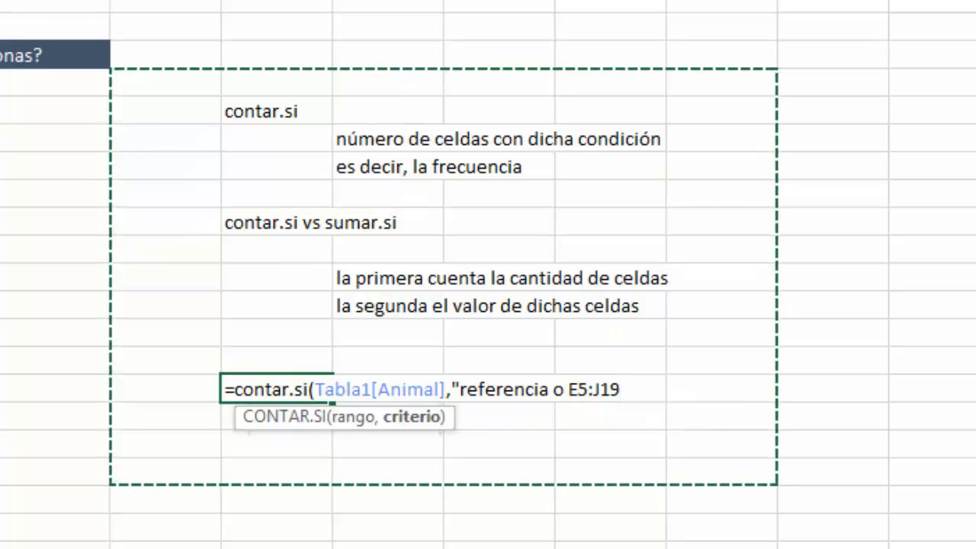
key(Return)
key(Return)
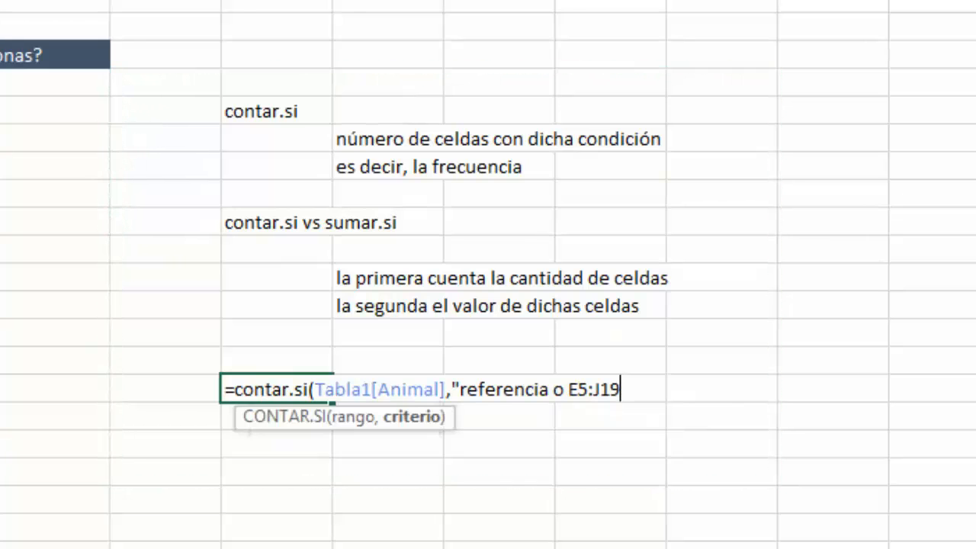
click(164, 112)
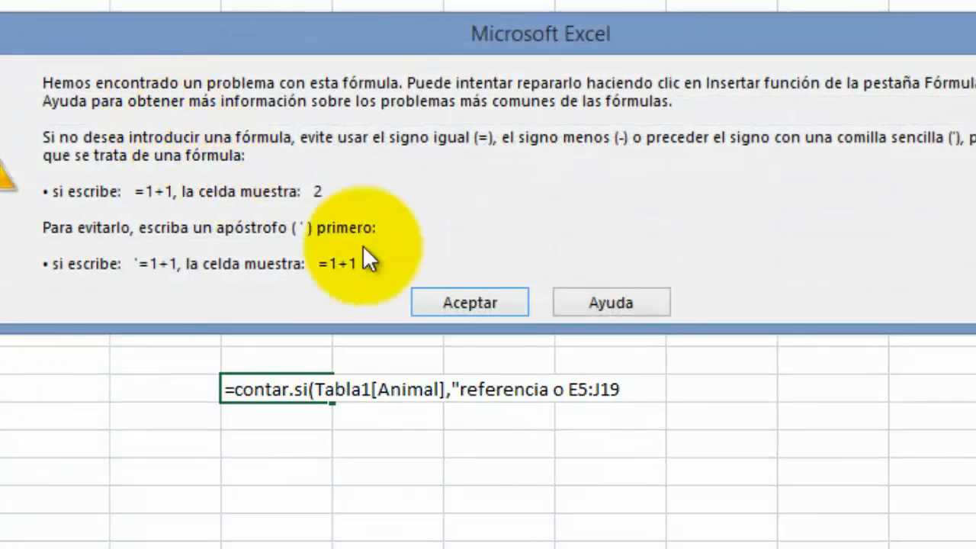
click(443, 299)
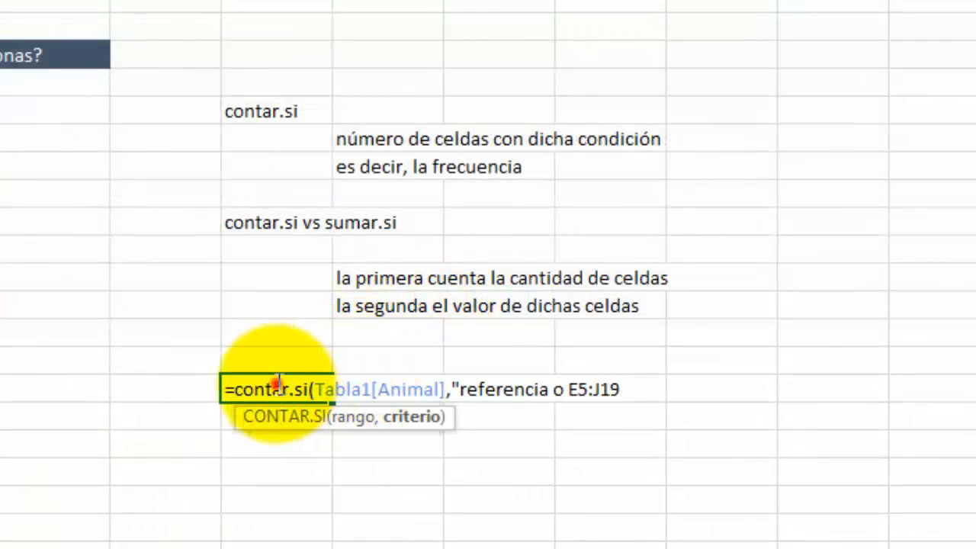
click(272, 386)
key(Escape)
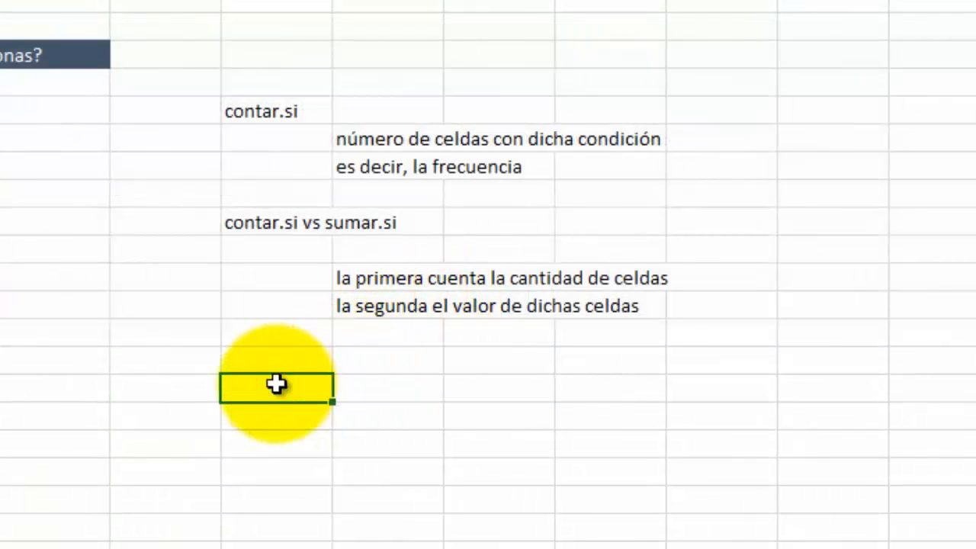
Clear the contar.si and sumar.si notes from E5:J15 and select cell D9 beside the animals table.
click(197, 76)
key(shift+Right)
key(shift+Right)
key(shift+Right)
key(shift+Right)
key(shift+Right)
key(shift+Down)
key(shift+Down)
key(shift+Down)
key(shift+Down)
key(shift+Down)
key(shift+Down)
key(shift+Down)
key(shift+Down)
key(shift+Down)
key(shift+Down)
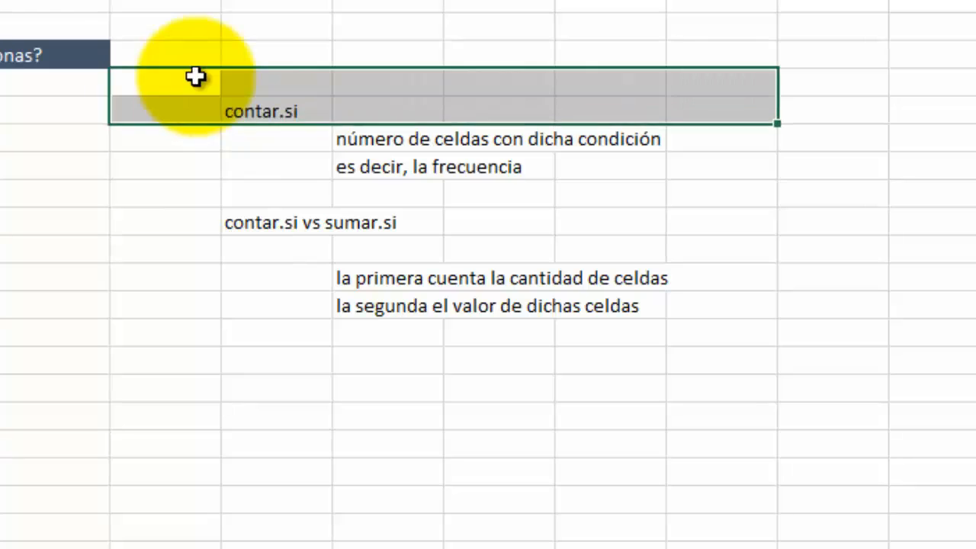
click(860, 37)
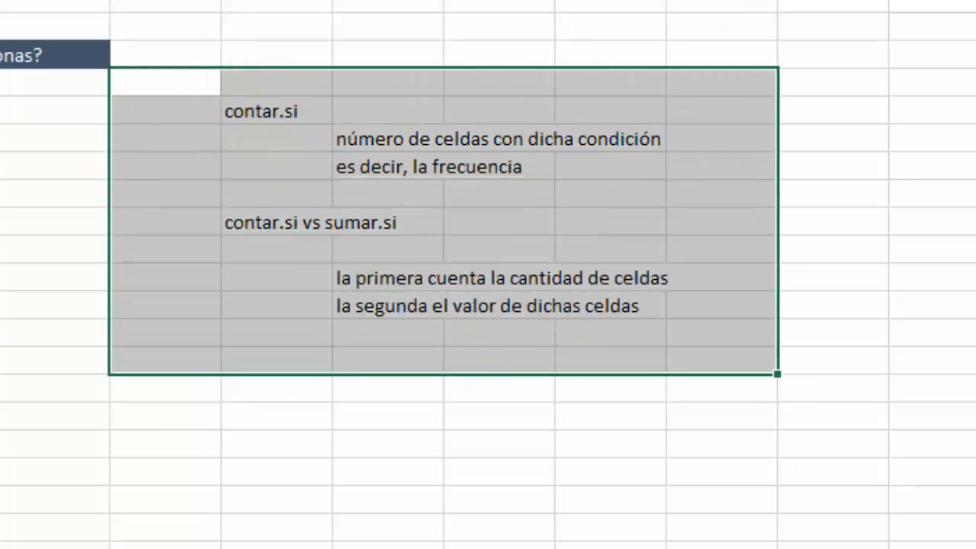
click(857, 59)
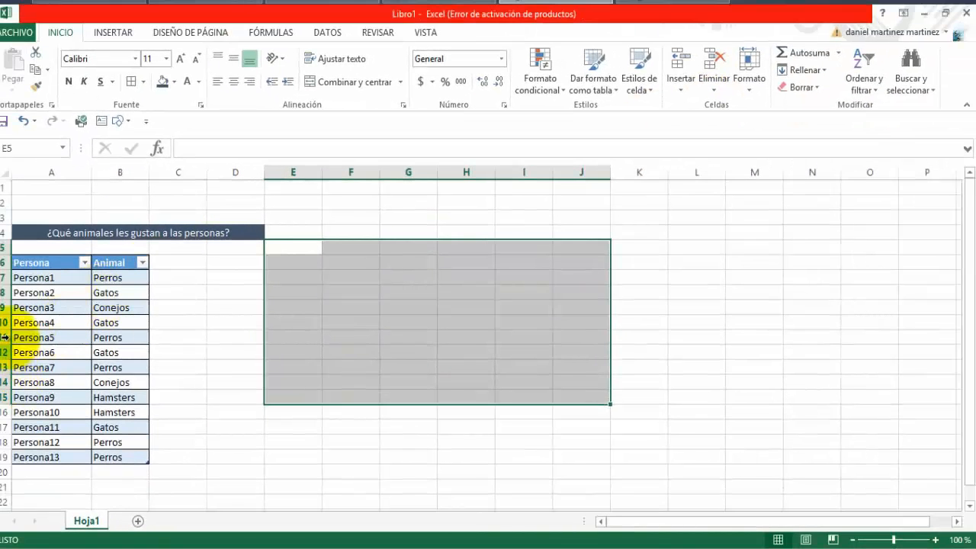
click(35, 290)
click(36, 280)
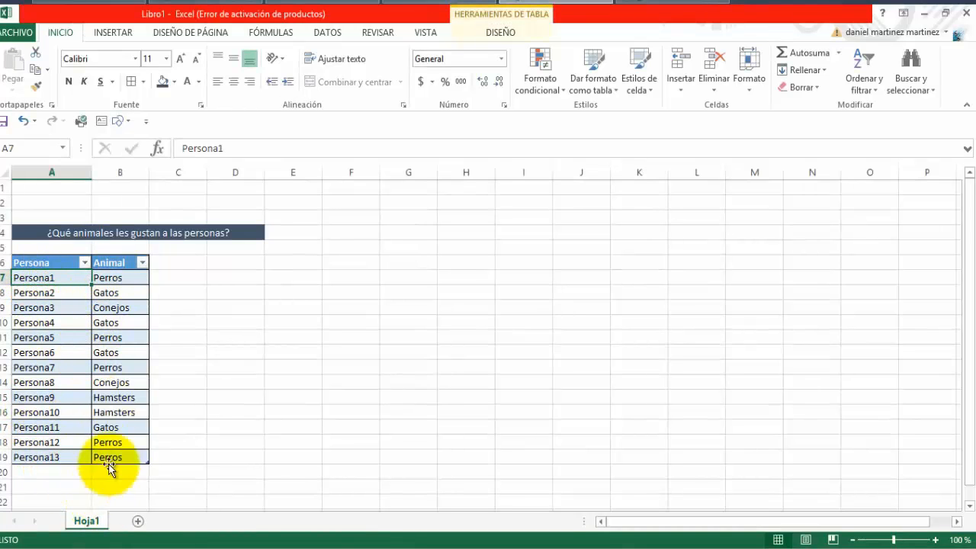
click(257, 307)
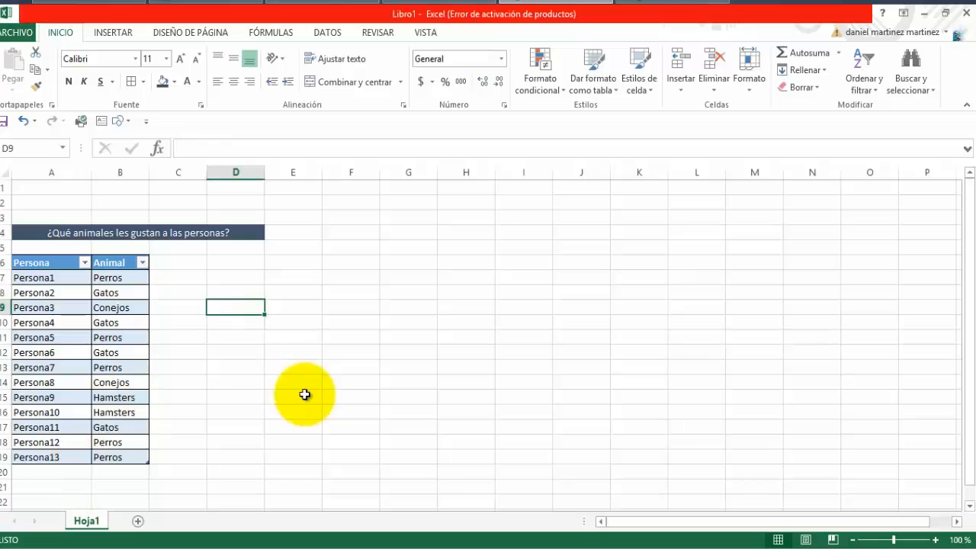
text(cuantas per)
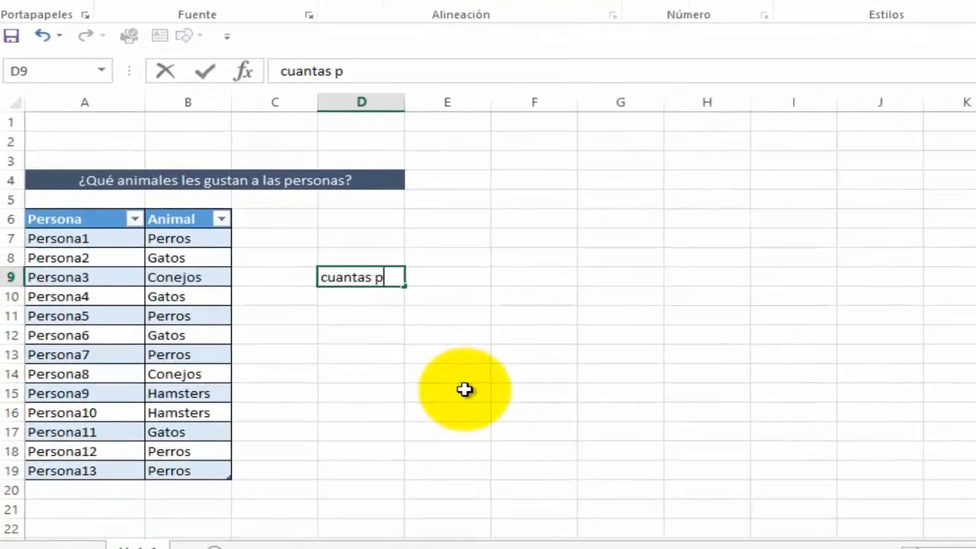
key(BackSpace)
key(BackSpace)
key(BackSpace)
key(BackSpace)
key(BackSpace)
key(BackSpace)
key(BackSpace)
key(BackSpace)
key(BackSpace)
key(BackSpace)
key(BackSpace)
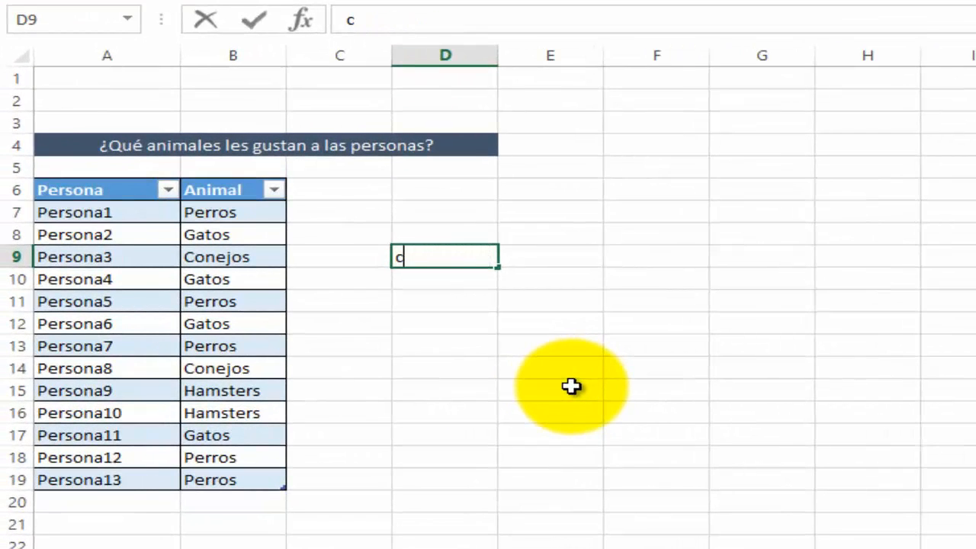
Write the question "¿Cuántas personas les gustan los perros?" in cell D9, with opening and closing question marks.
text(¿?)
key(BackSpace)
text(cuantas)
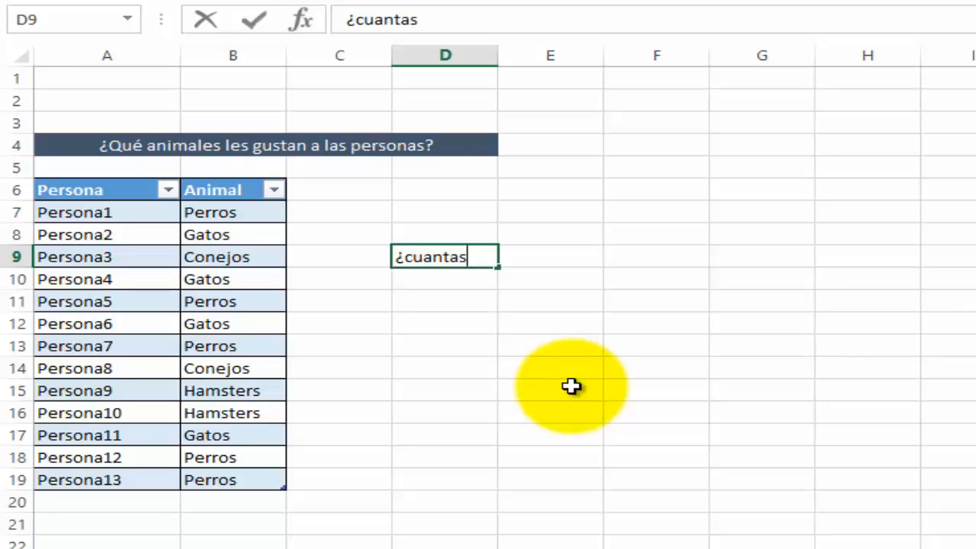
text( personas l)
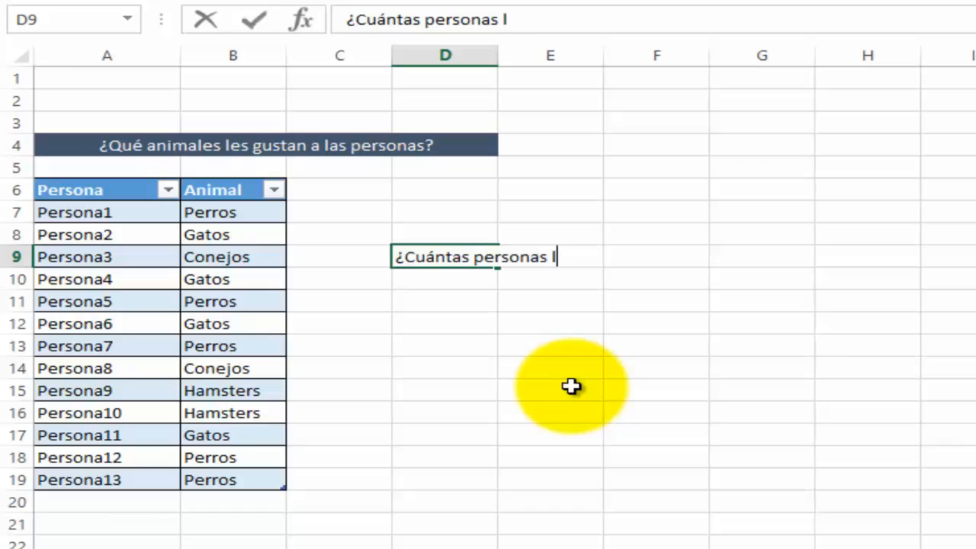
text(es gusta)
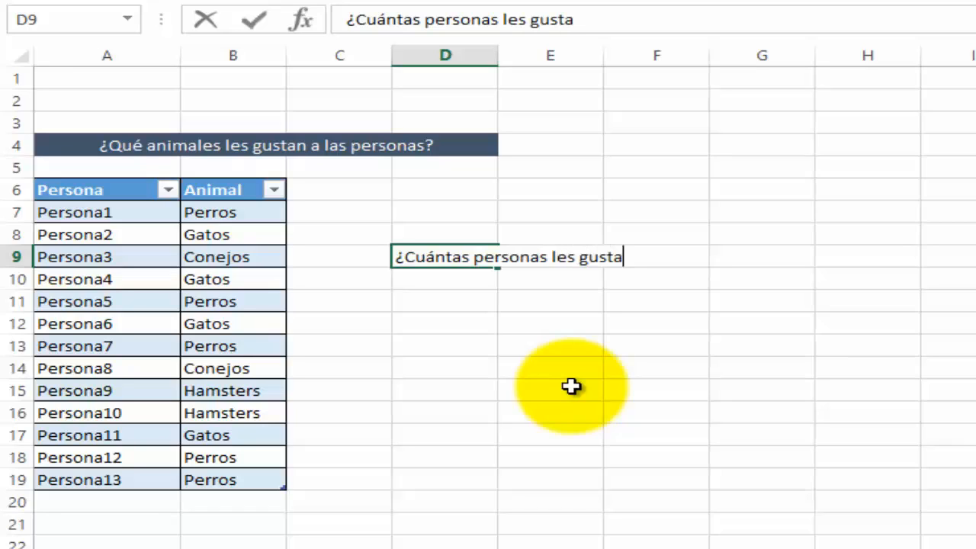
text(n los perros)
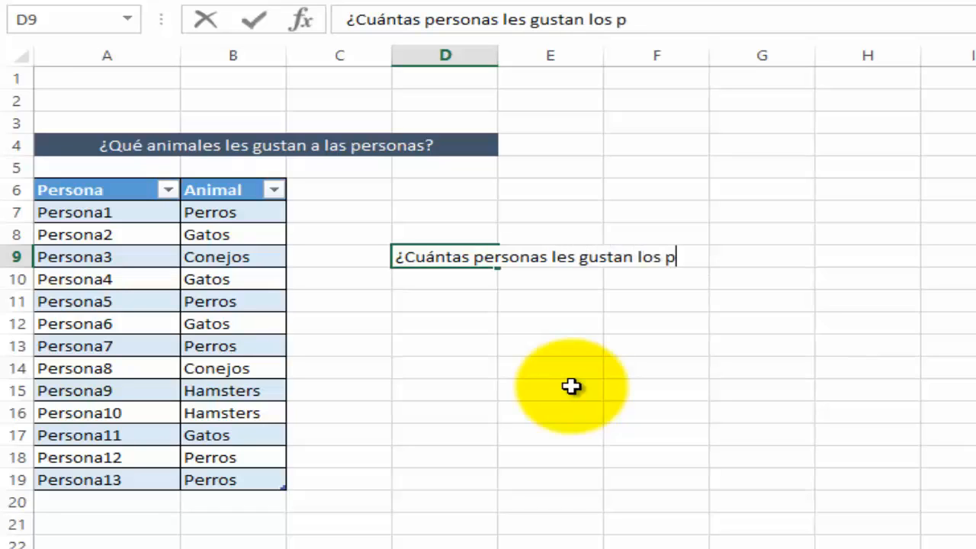
key(ctrl+Return)
key(Down)
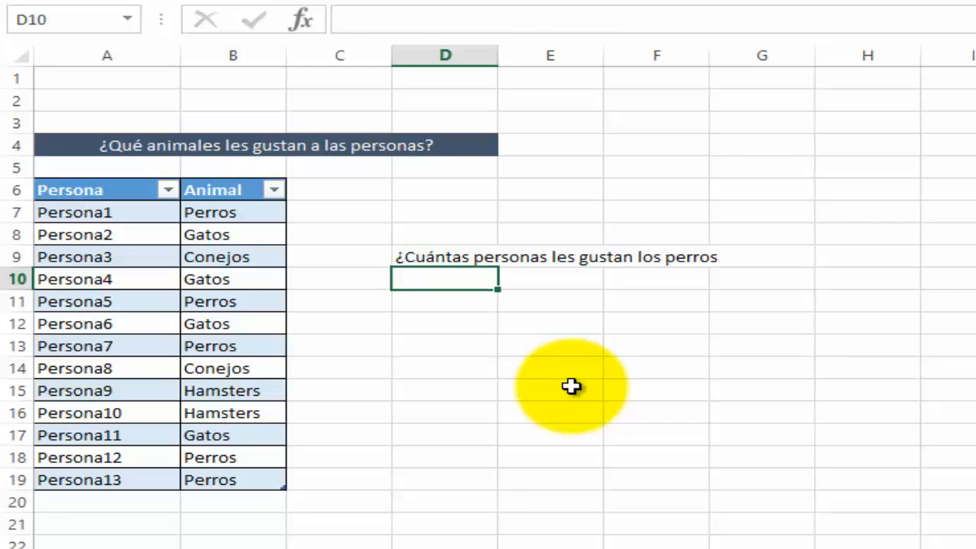
key(Up)
click(725, 21)
text(?)
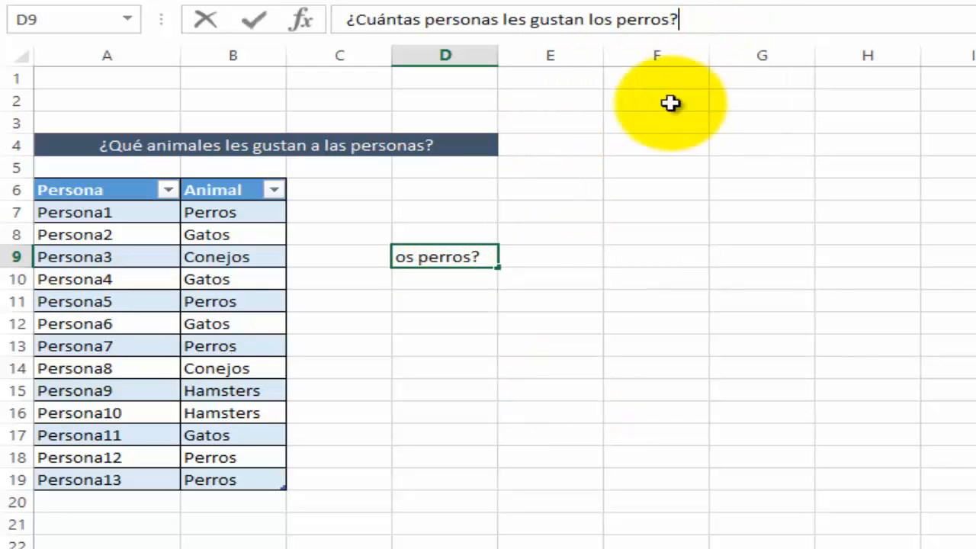
Enter a CONTAR.SI formula in D12 that counts "Perros" in the Animal column of Tabla1.
click(471, 316)
text(=)
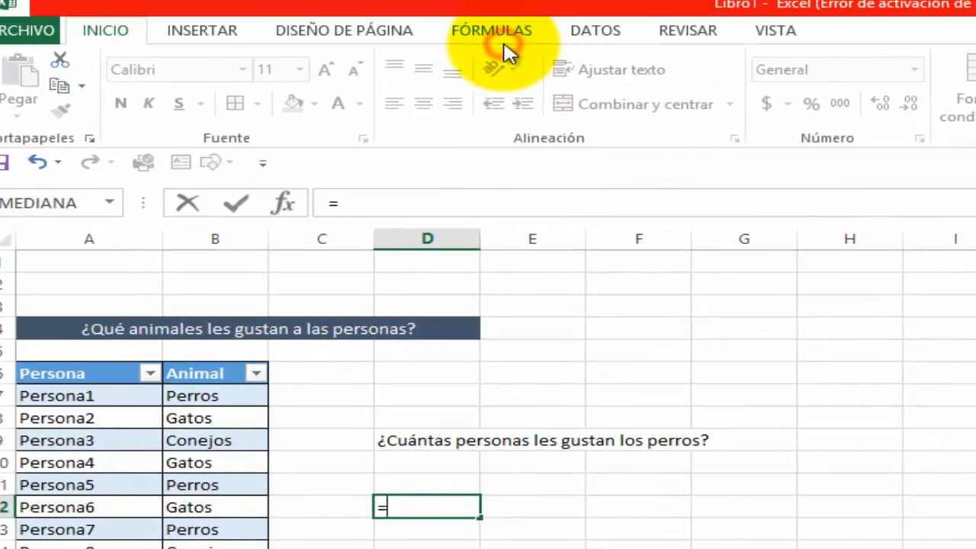
click(504, 42)
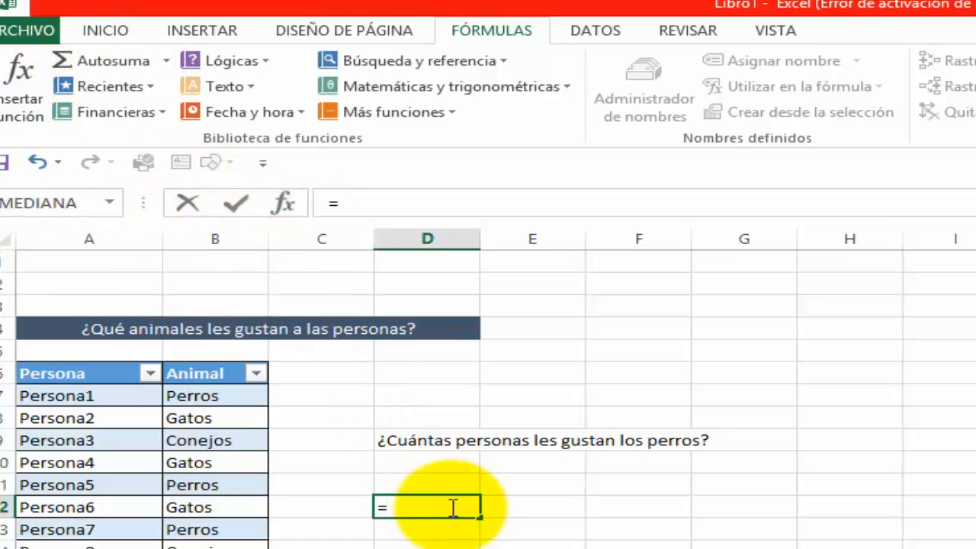
text(ontar.si()
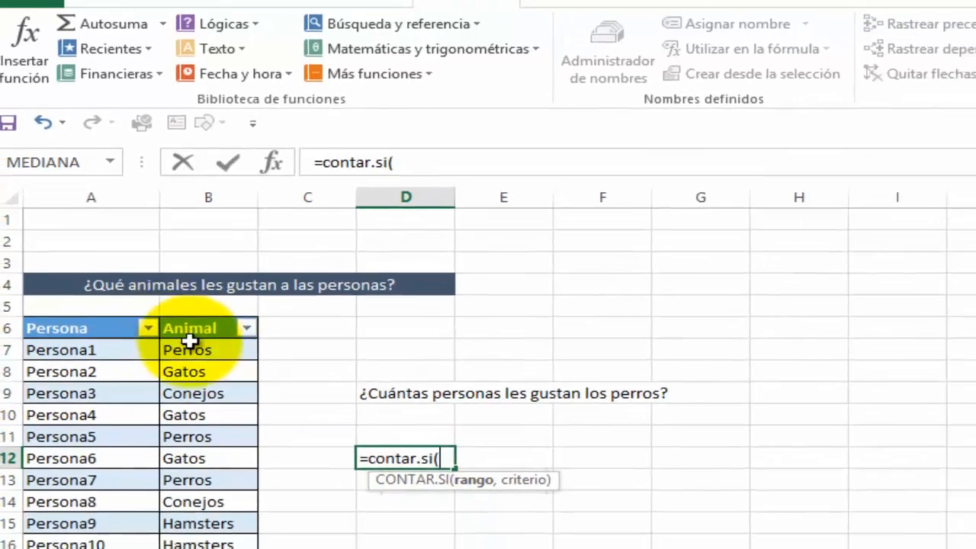
drag(215, 397, 216, 548)
drag(194, 446, 200, 486)
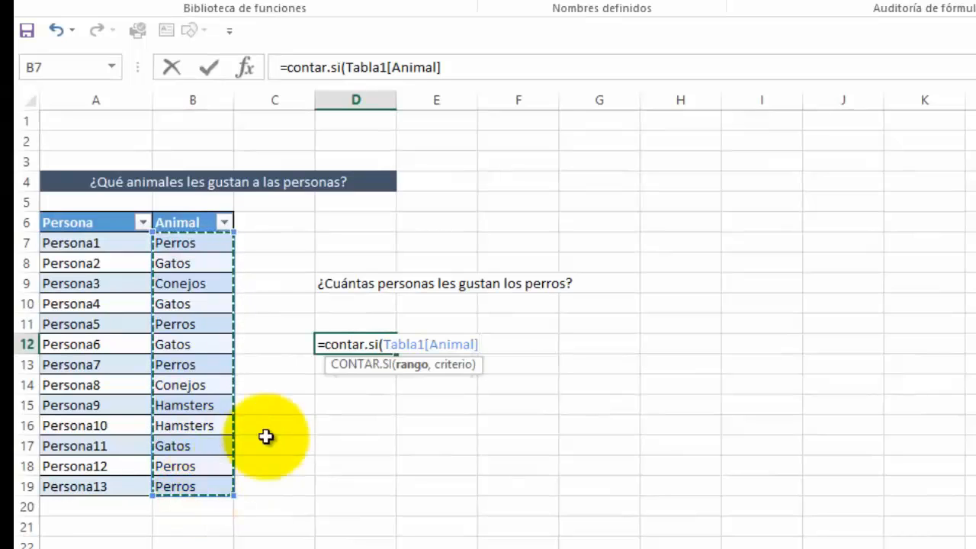
text(,"Perros)
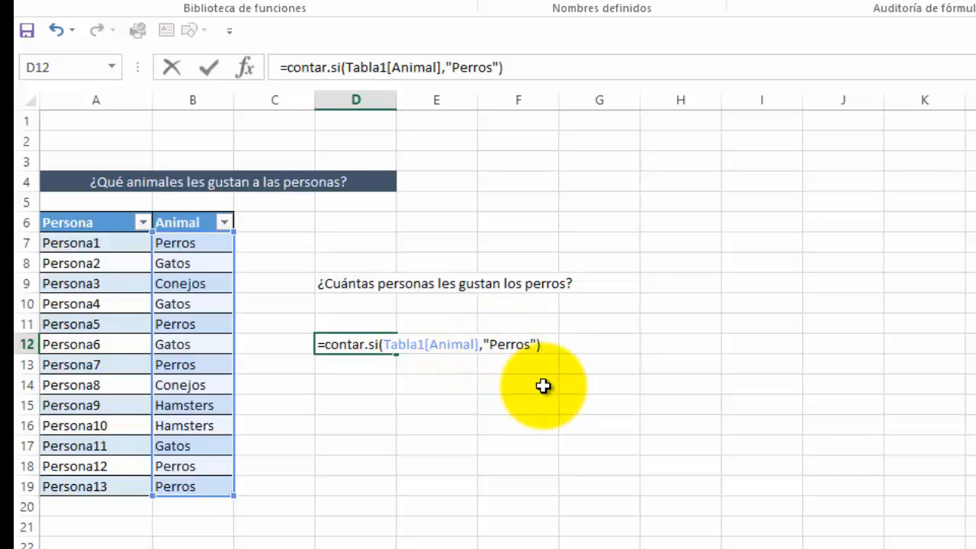
key(Return)
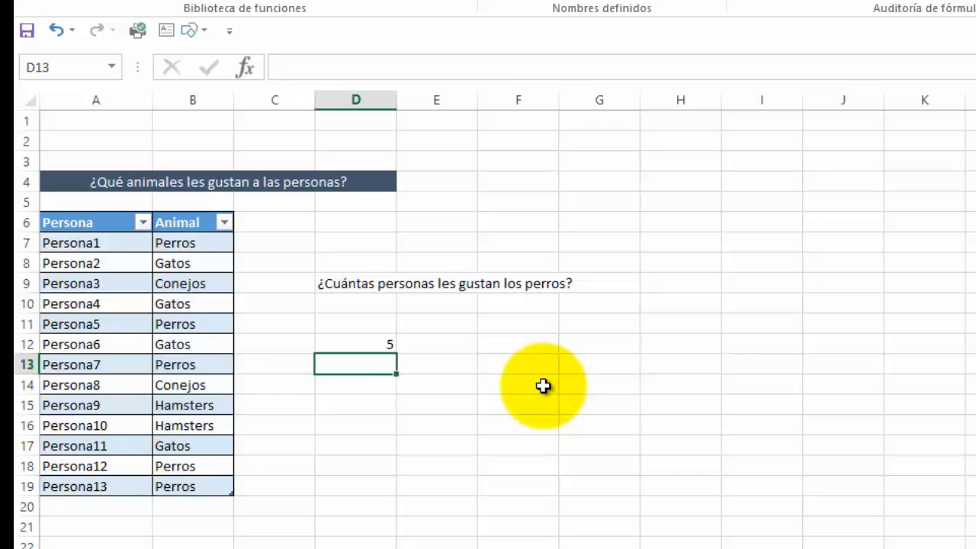
key(Up)
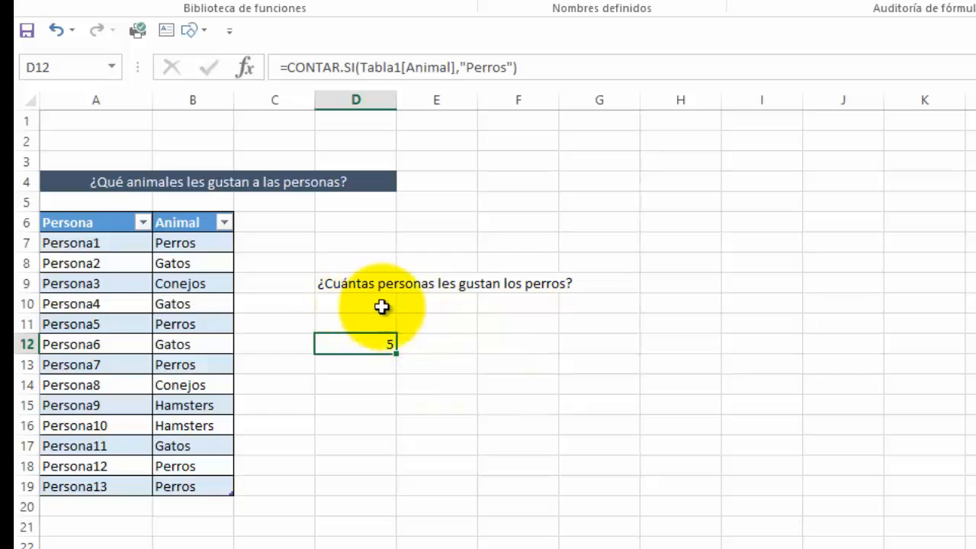
click(538, 282)
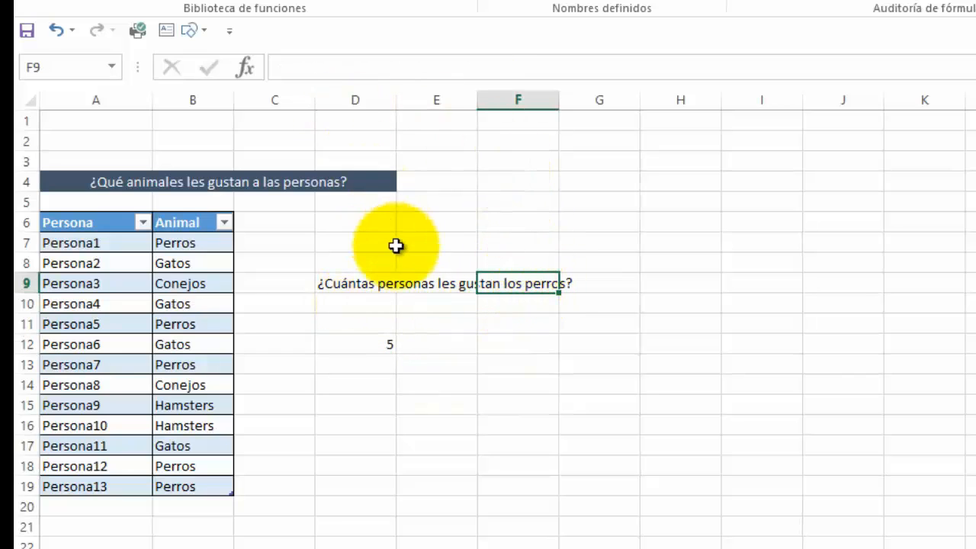
key(Left)
key(Left)
Change the criterion of the CONTAR.SI formula in D12 to "Gatos".
click(384, 343)
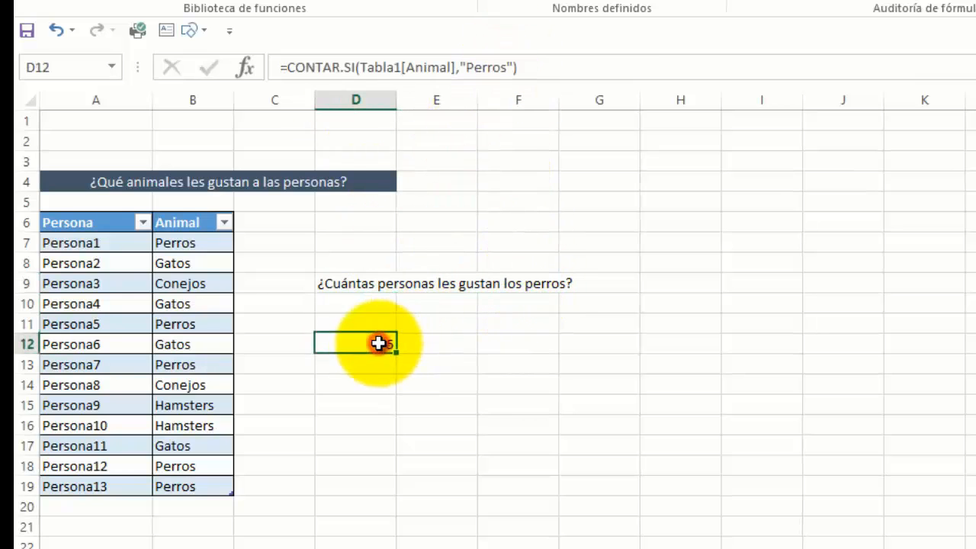
double_click(485, 59)
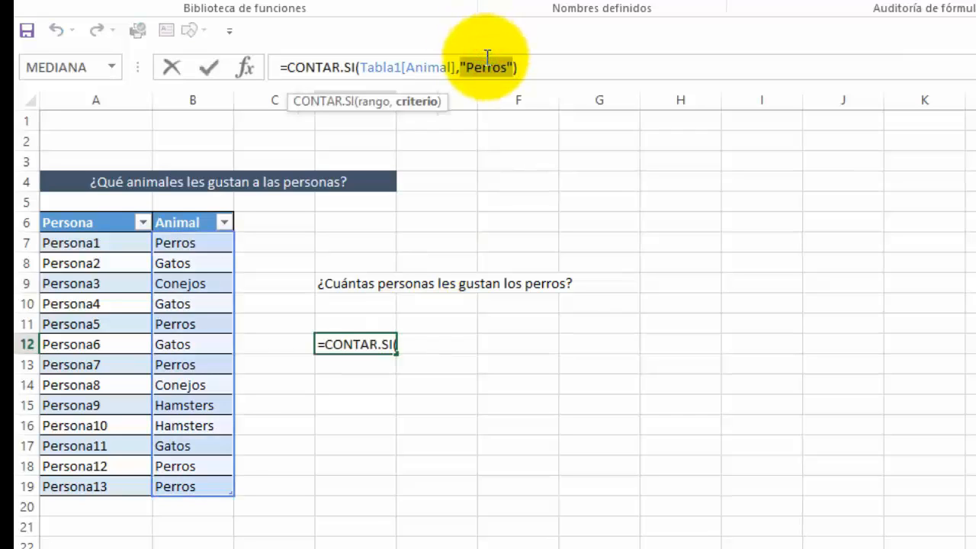
key(Right)
double_click(487, 59)
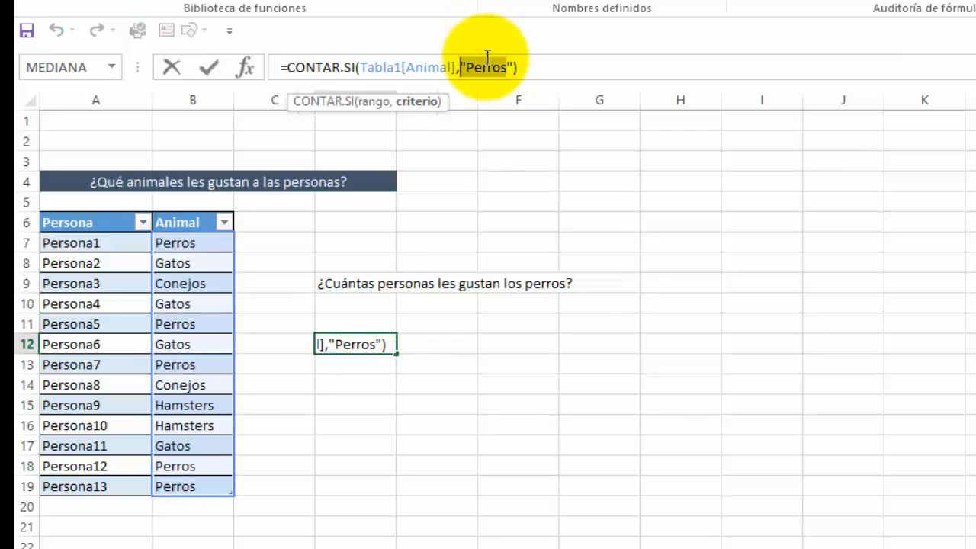
text(G)
key(BackSpace)
text("g)
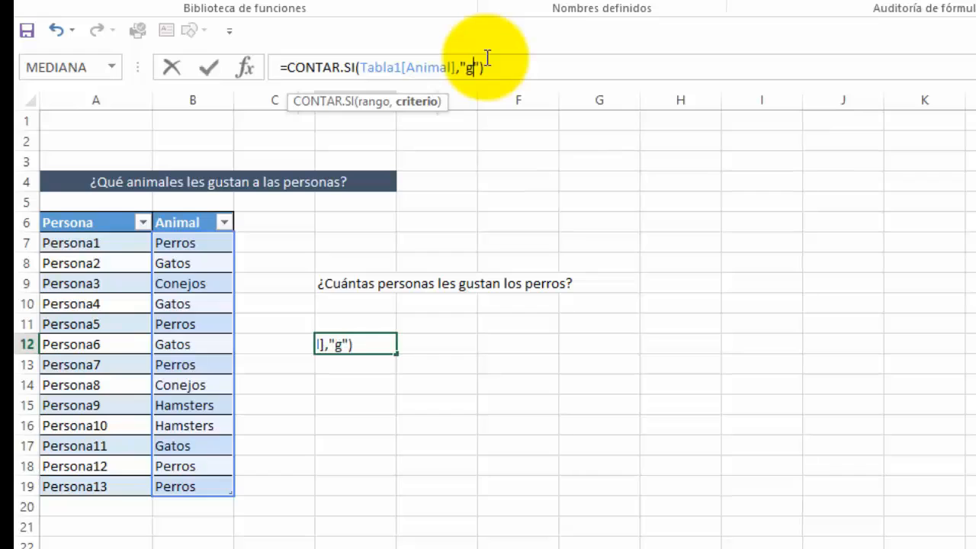
key(BackSpace)
text(Gatos)
key(Return)
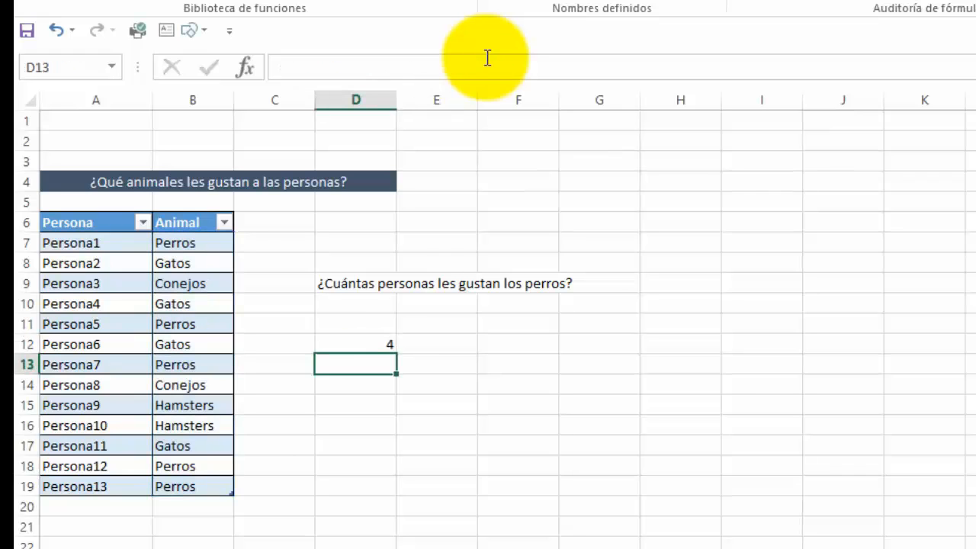
Set the criterion of the CONTAR.SI formula in D12 to "Hamsters" and reselect the cell.
click(340, 344)
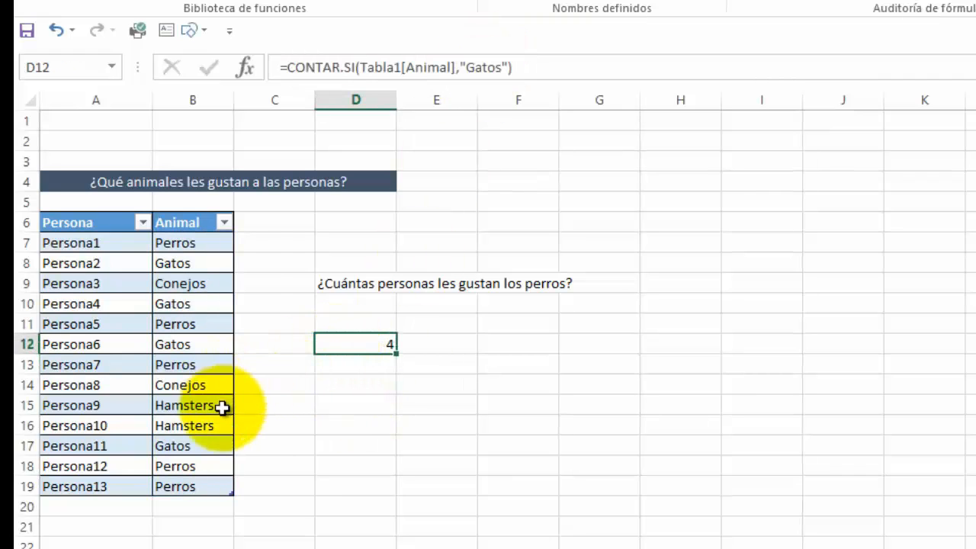
click(491, 67)
key(Right)
key(Right)
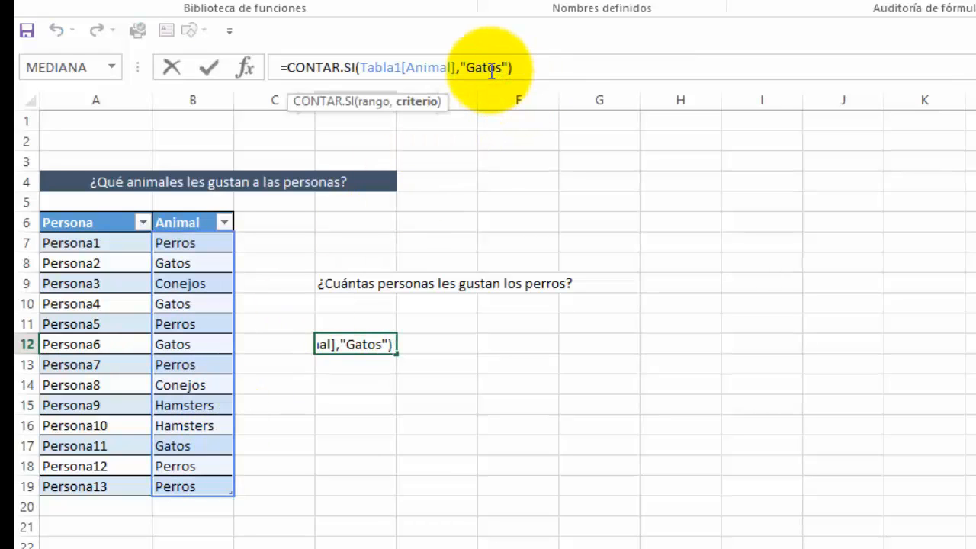
key(shift+Left)
key(shift+Left)
key(shift+Left)
key(shift+Left)
key(shift+Left)
key(shift+Left)
key(Right)
text(Hamster)
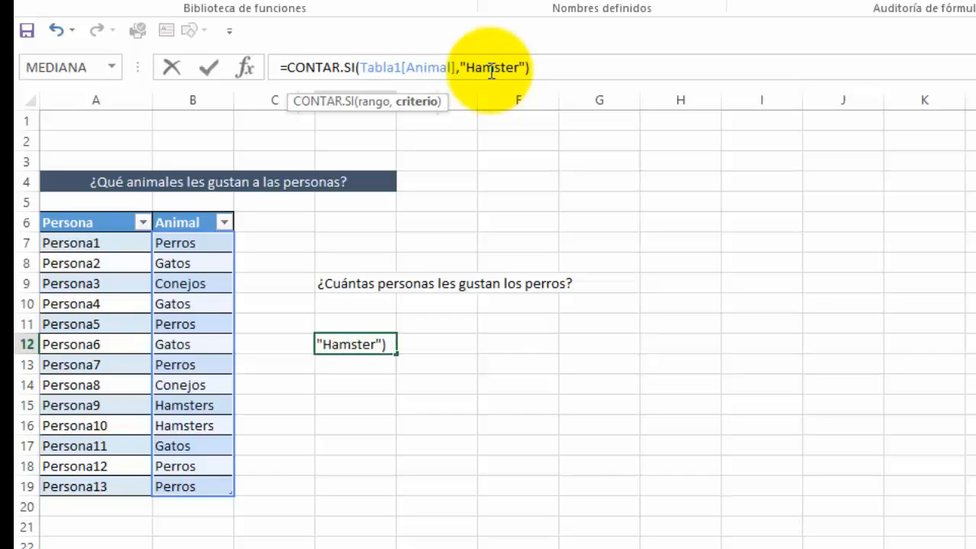
text(s)
key(Return)
click(376, 351)
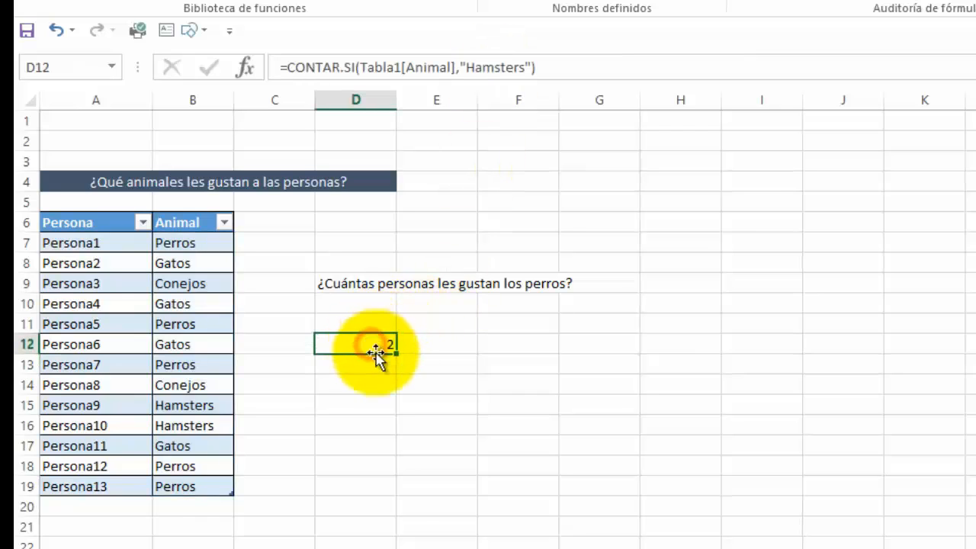
click(384, 363)
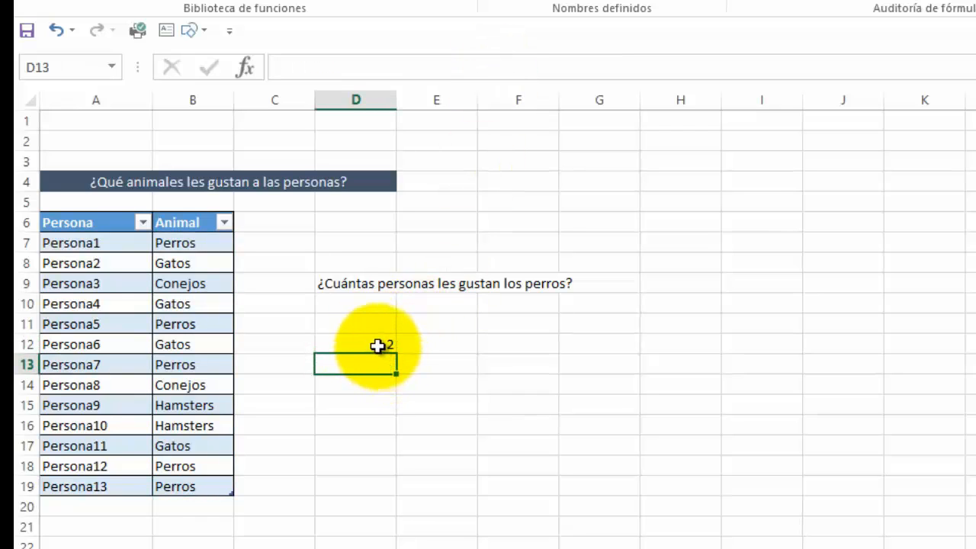
click(378, 347)
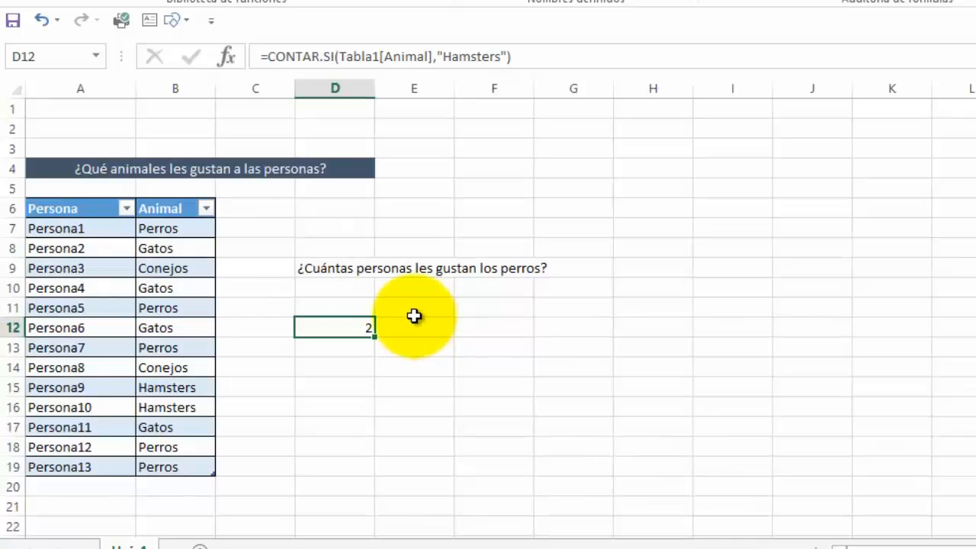
click(360, 311)
click(358, 352)
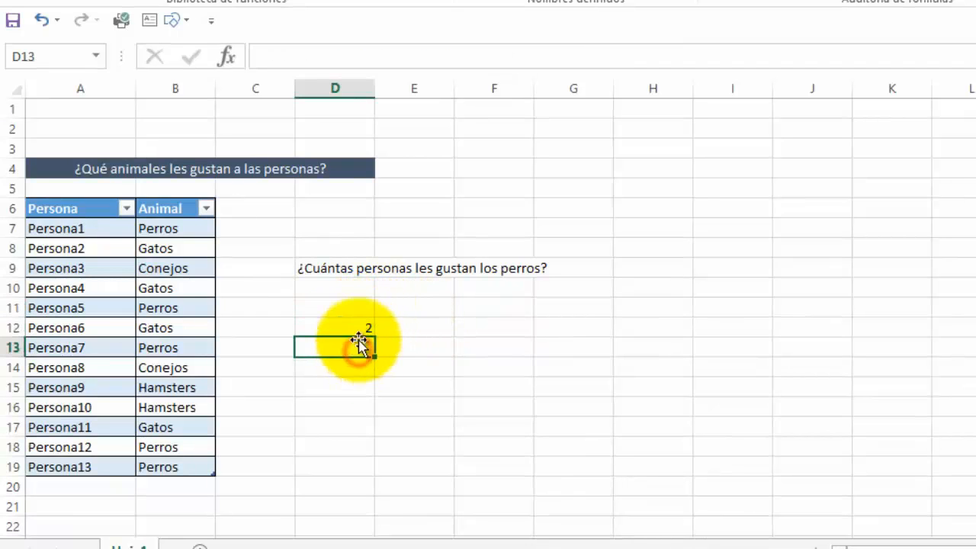
click(358, 332)
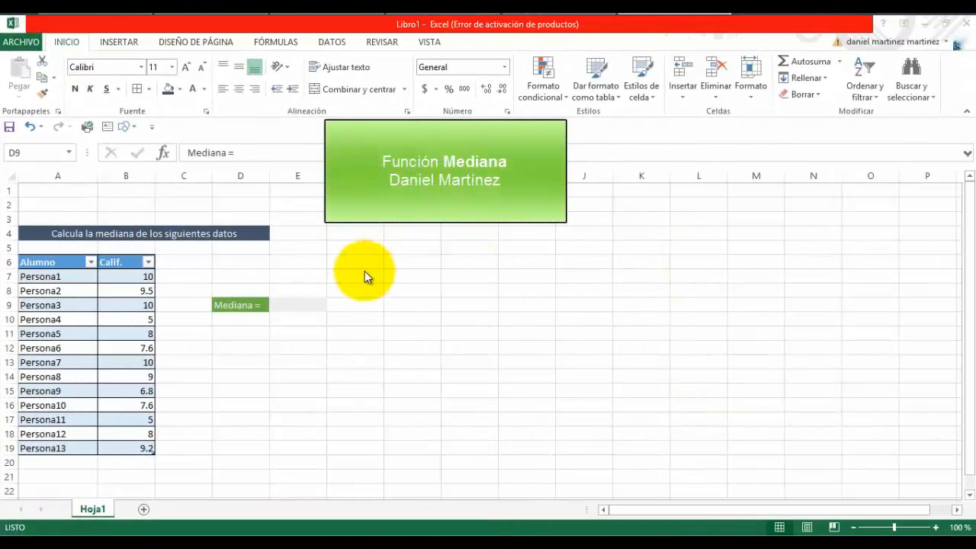
Write the heading "Función Mediana" in cell G8 of the sheet with the student grades table.
click(415, 289)
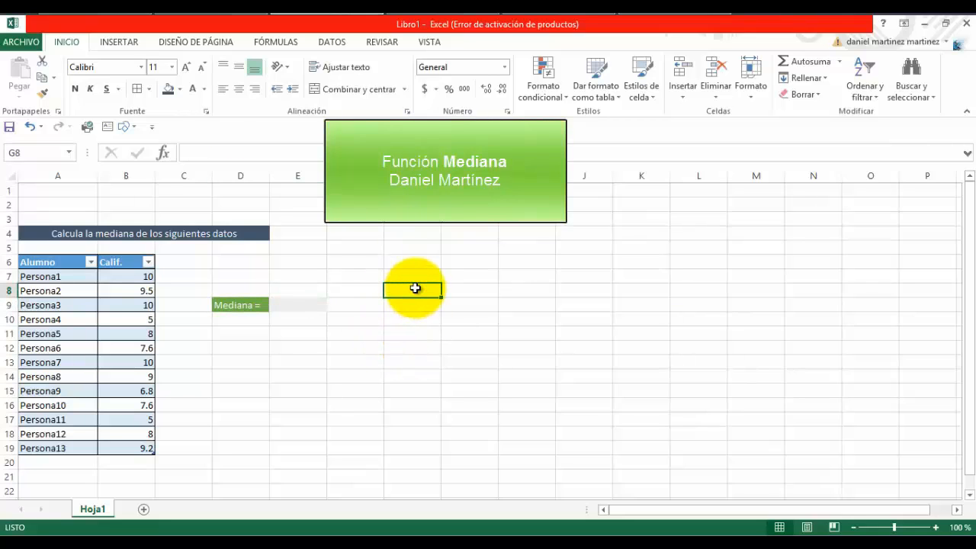
text(funcion)
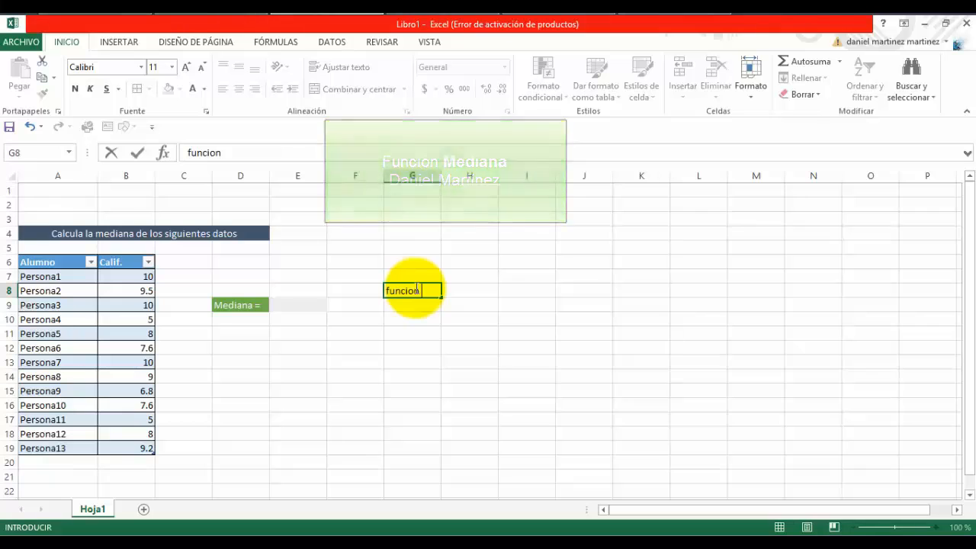
key(BackSpace)
key(BackSpace)
key(BackSpace)
key(BackSpace)
key(BackSpace)
key(BackSpace)
text(Fu)
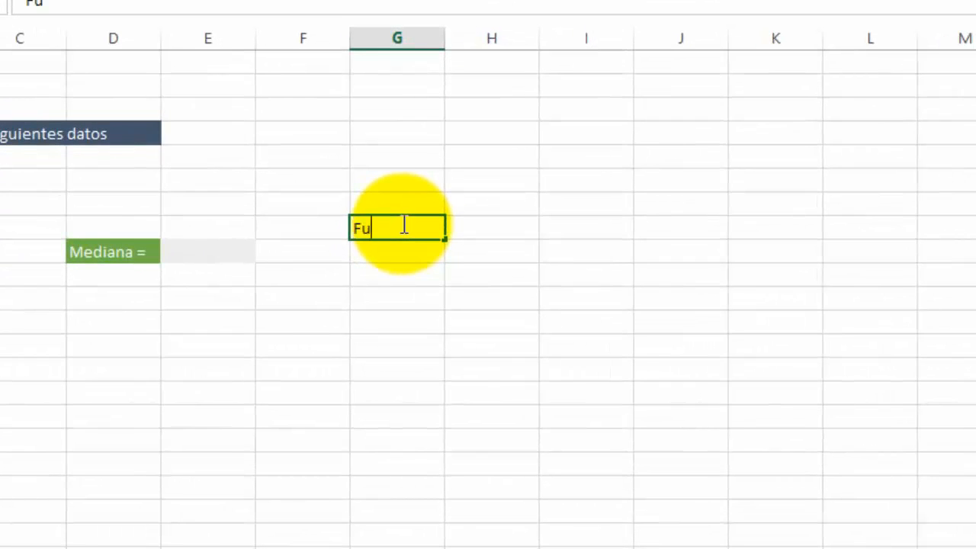
text(nción Mediana)
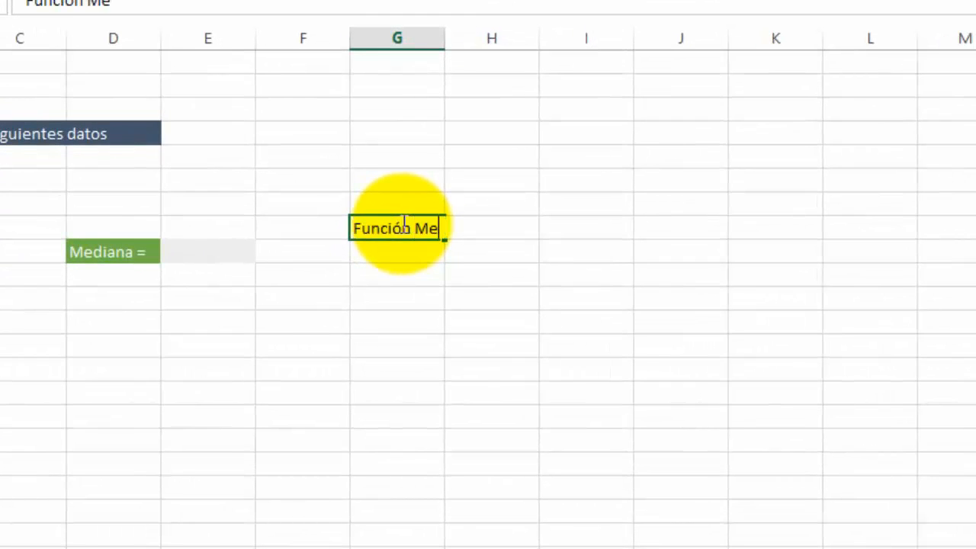
key(ctrl+Return)
Make only the word "Mediana" bold within the heading in G8.
key(shift+Left)
key(shift+Left)
key(shift+Left)
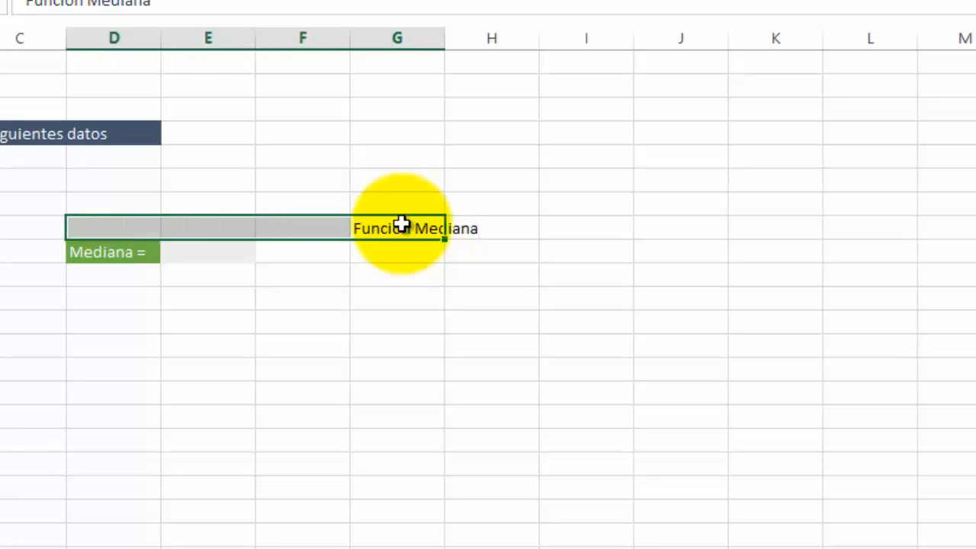
key(Right)
key(Left)
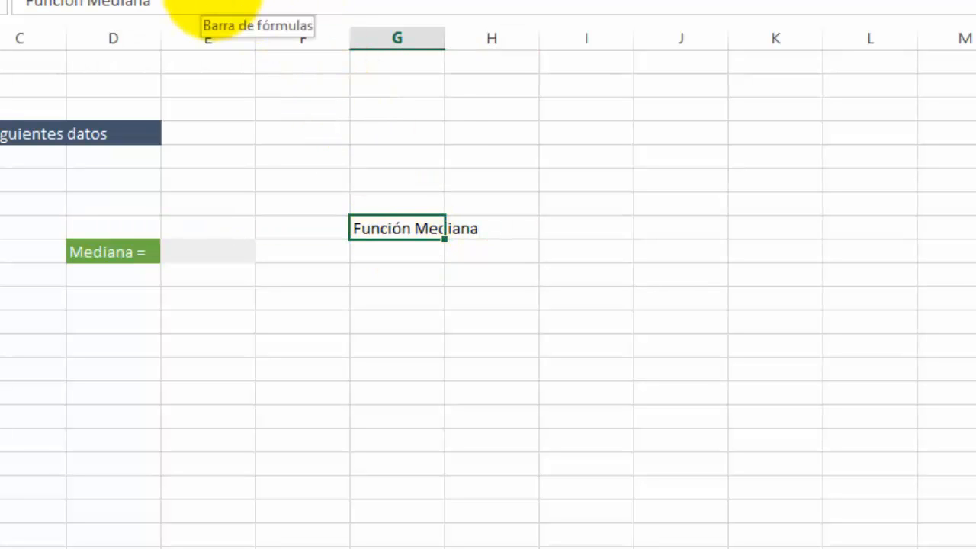
click(212, 3)
key(ctrl+shift+Left)
key(ctrl+n)
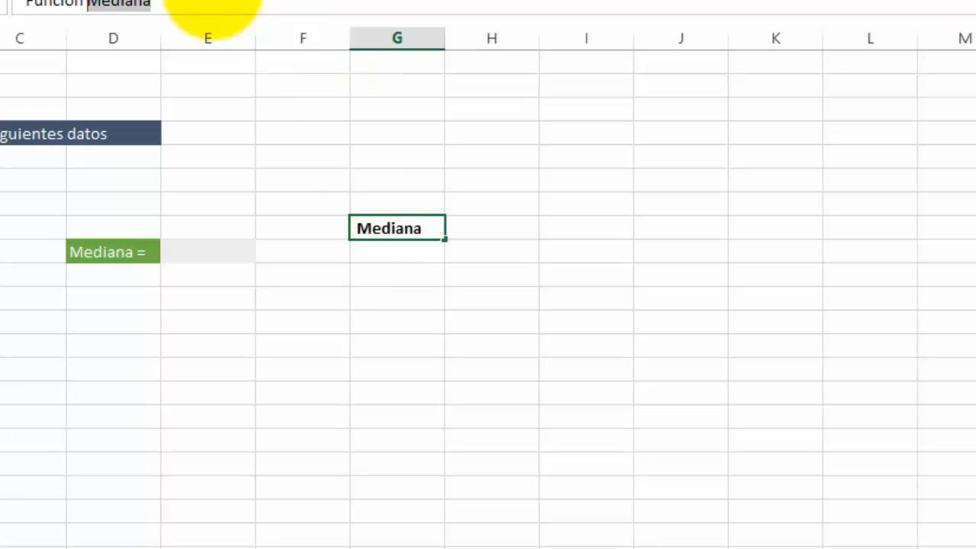
key(Right)
key(Return)
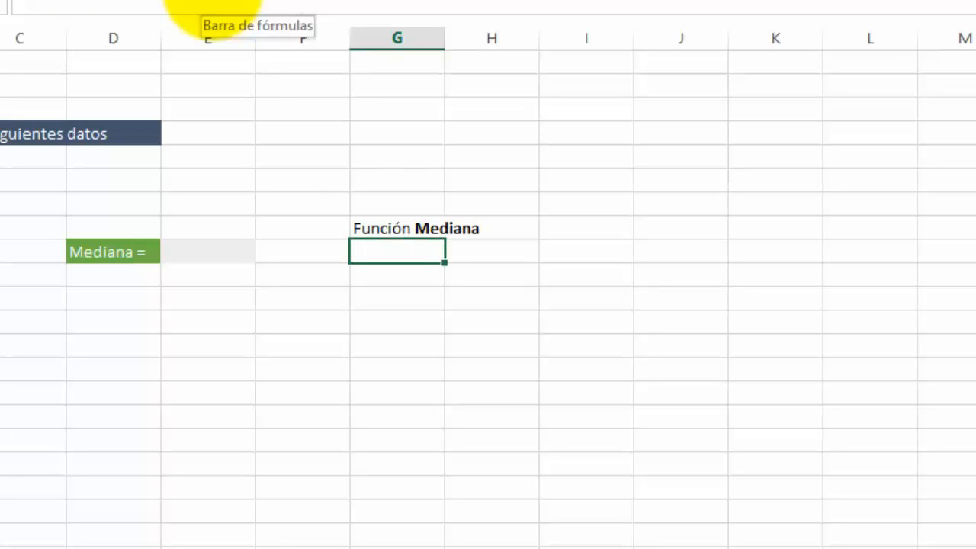
Write the definition "El valor central de un conjunto de números" in H10 and select H12 below it.
key(Down)
key(Right)
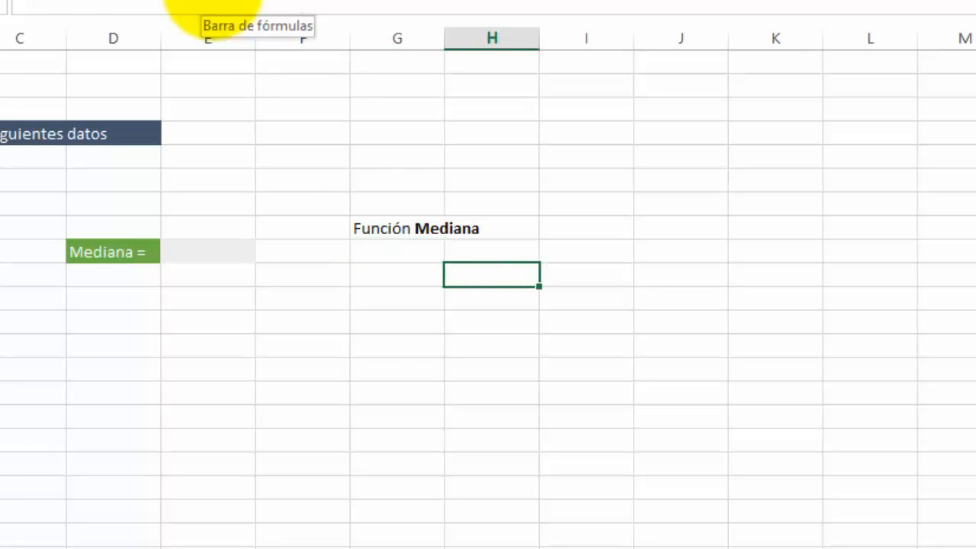
text(El valor centra)
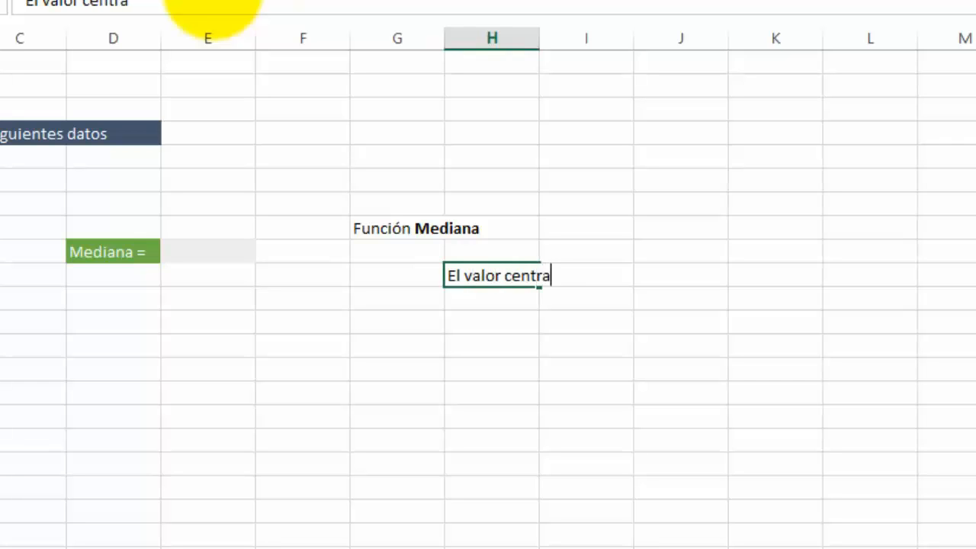
text(l de un con)
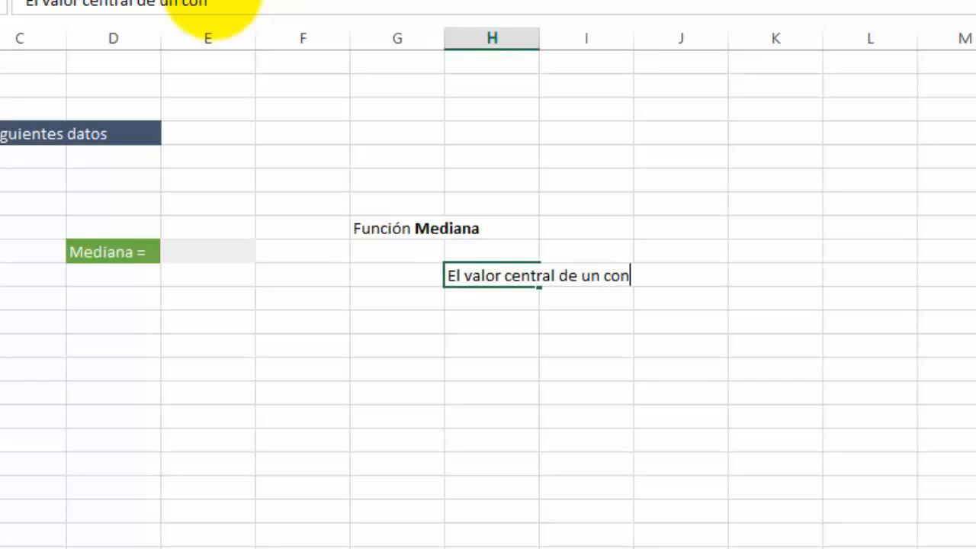
text(junto de )
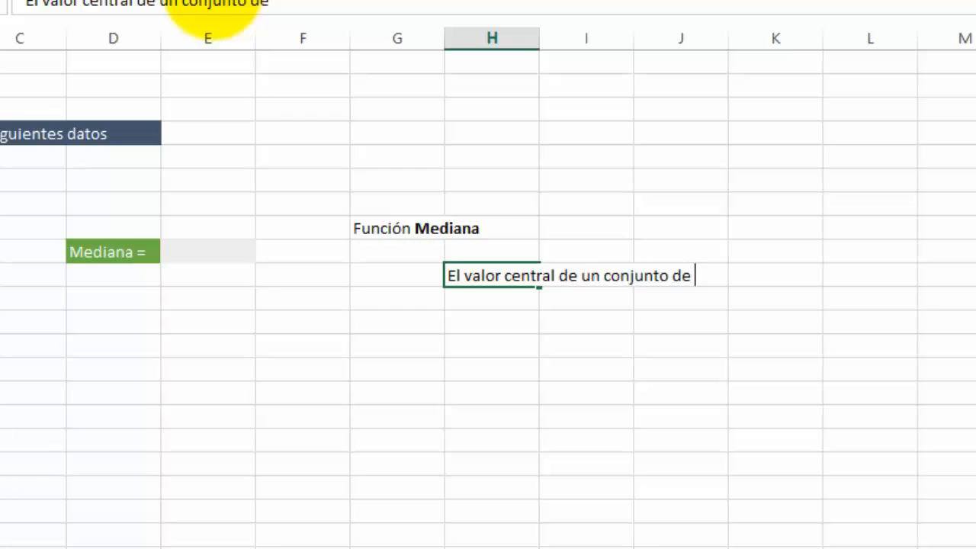
text(números)
key(Return)
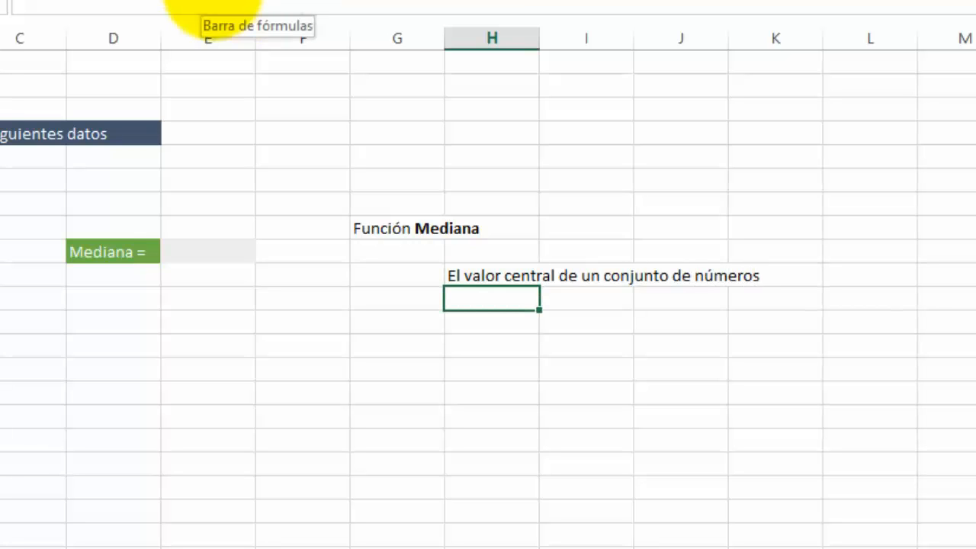
key(Down)
key(Up)
key(Down)
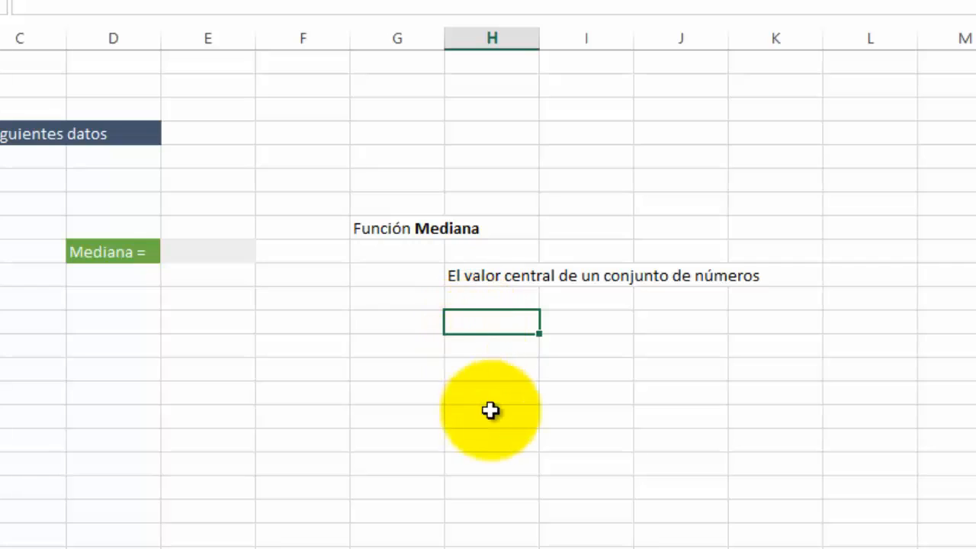
Write the heading "Sintaxis" in cell G12, below the definition of the Mediana function.
key(Up)
key(Down)
key(Up)
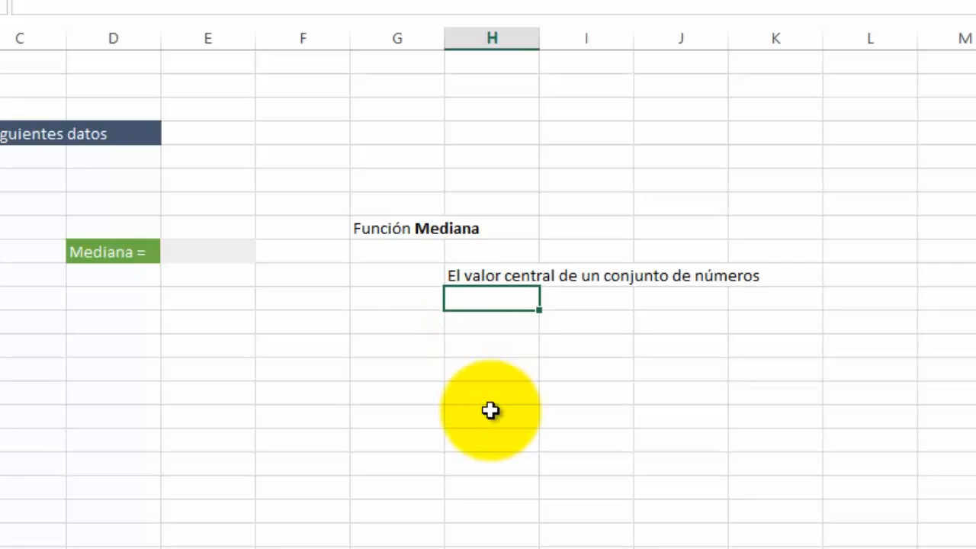
text(En)
key(Return)
key(Left)
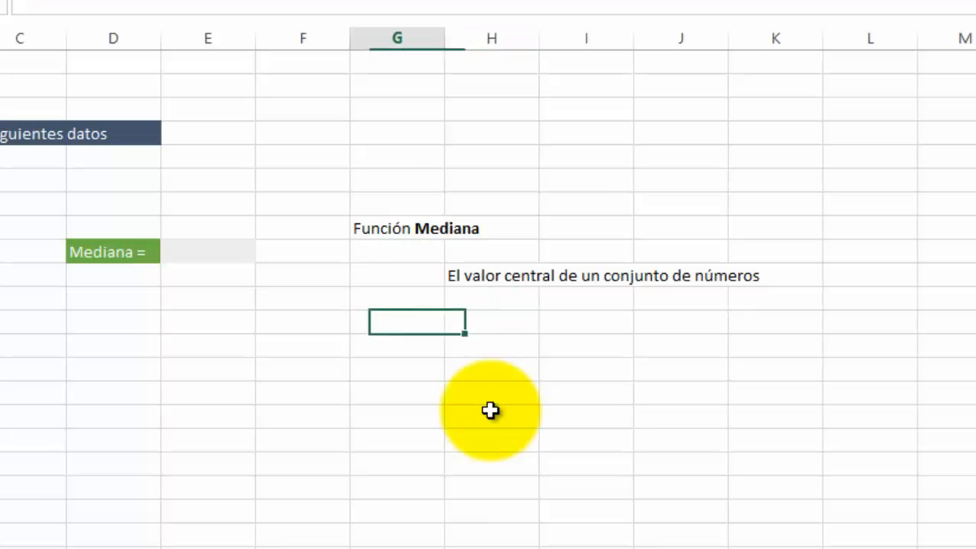
text(Sín)
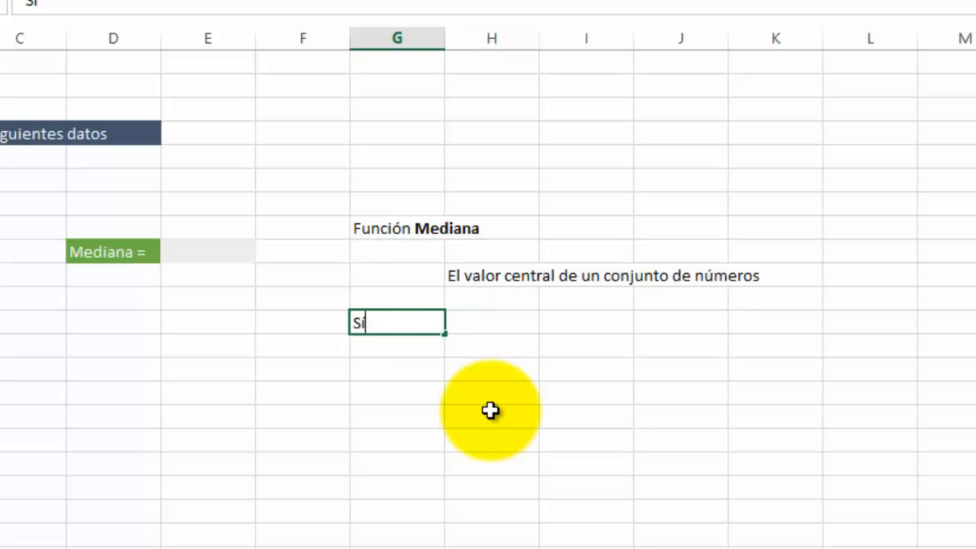
text(ntax)
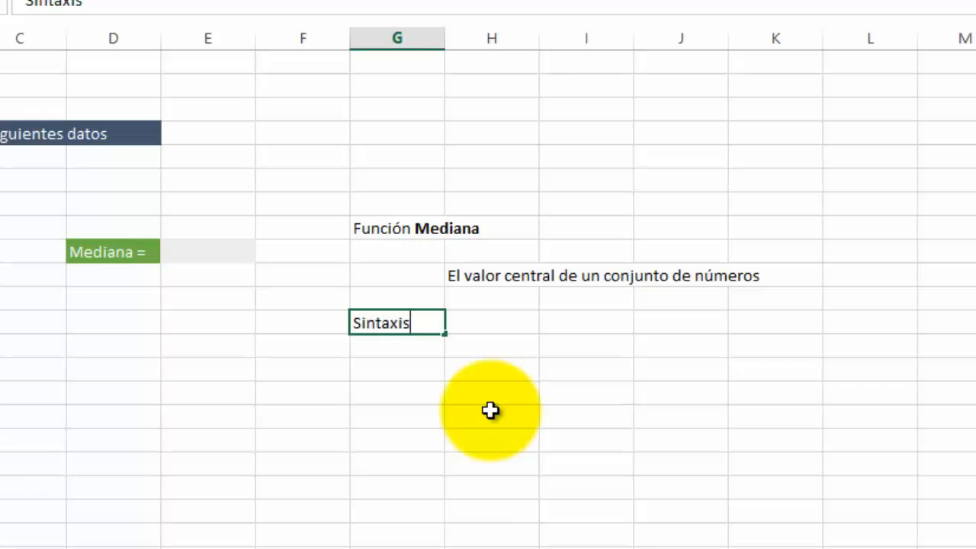
text(is)
key(Return)
Write "Primer parámetro obligatorio" in H13 as the first line of the syntax notes.
key(Right)
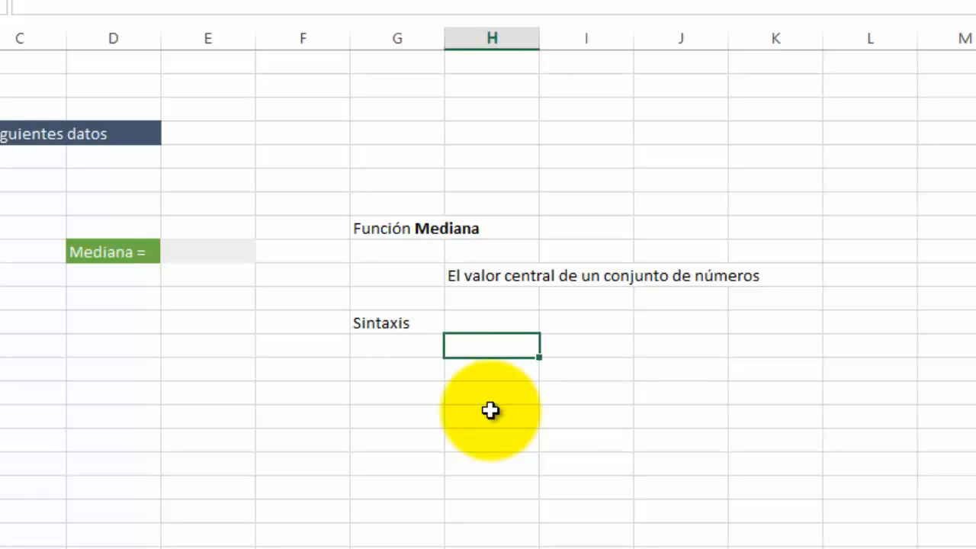
text(Primer par)
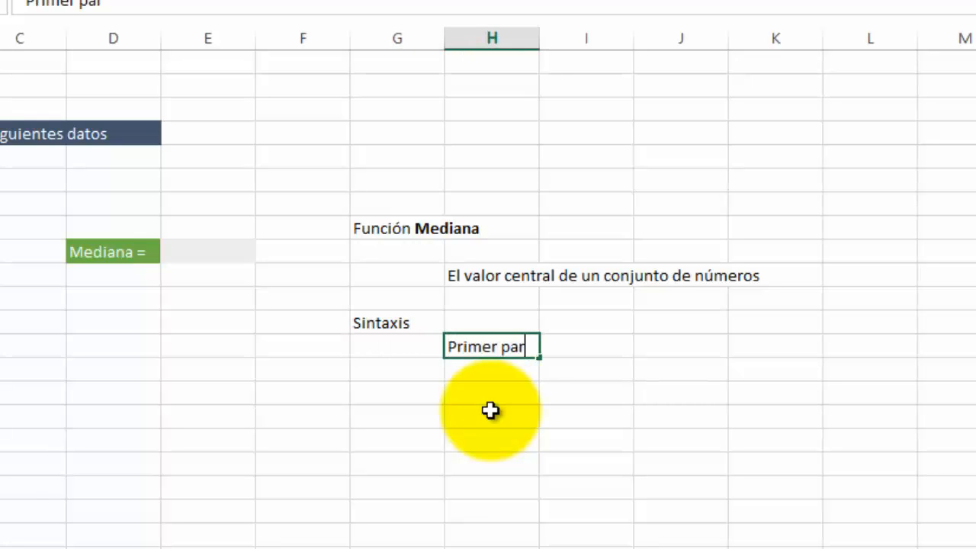
text(ámetro o)
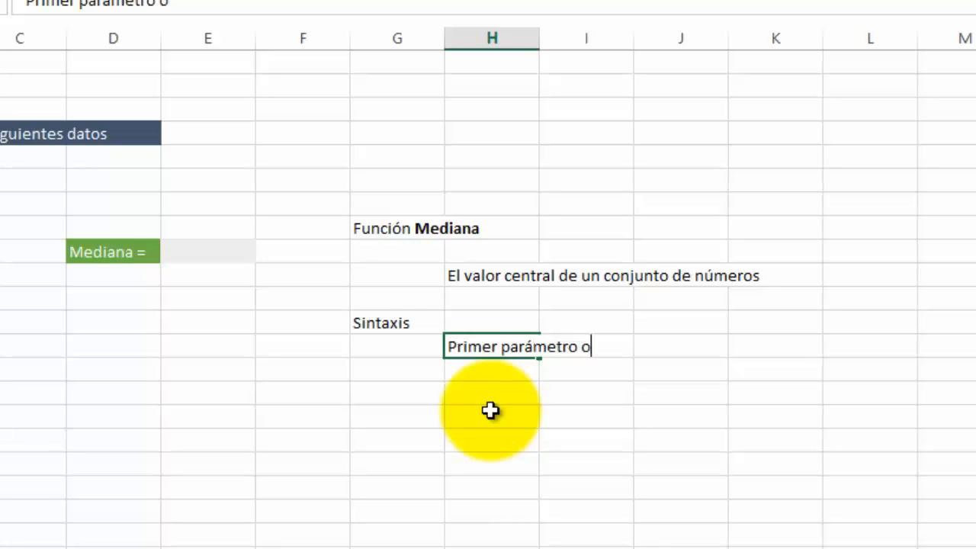
text(blig)
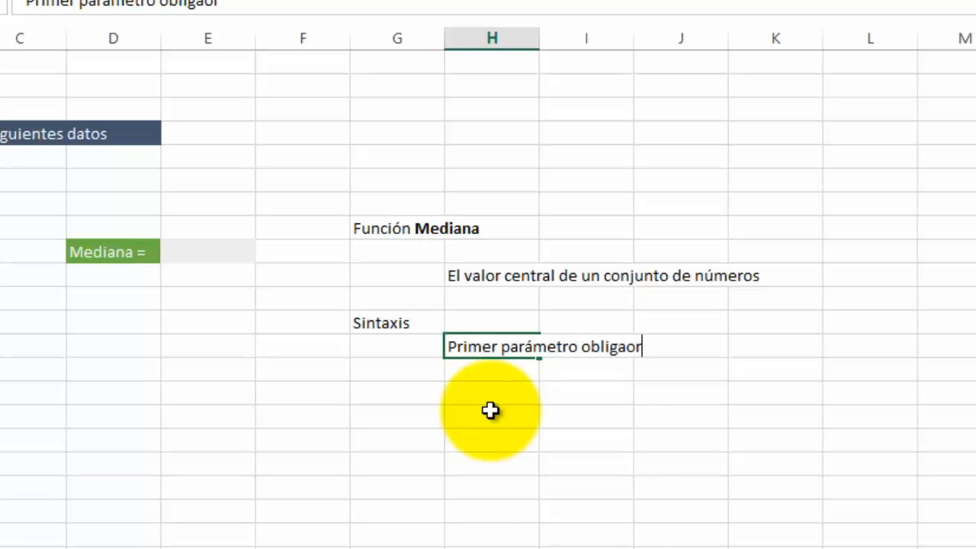
text(atorio)
key(Return)
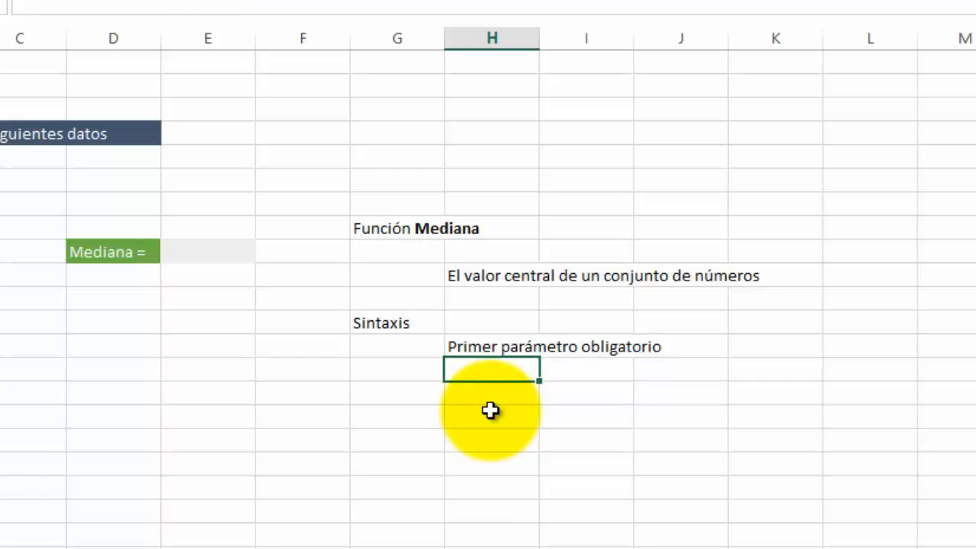
key(Down)
key(Right)
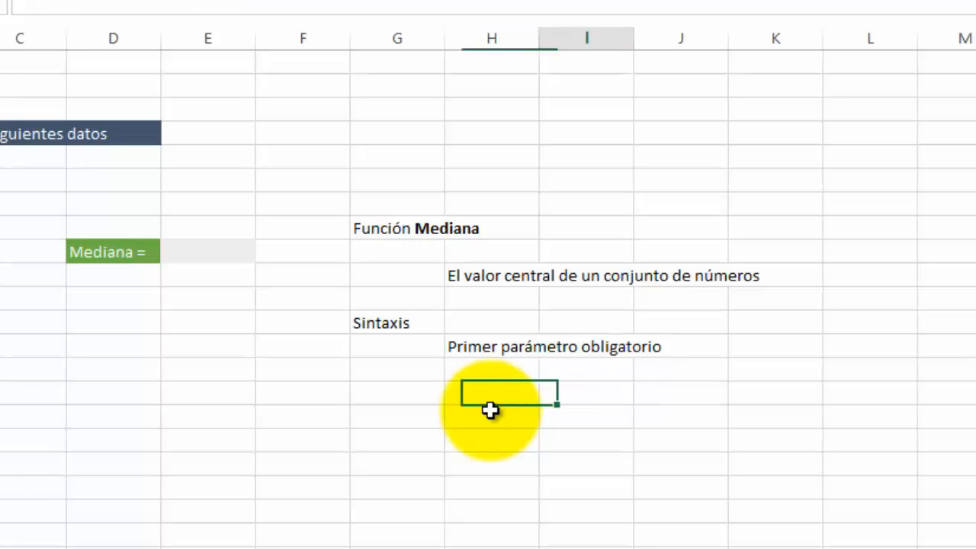
key(Left)
key(Up)
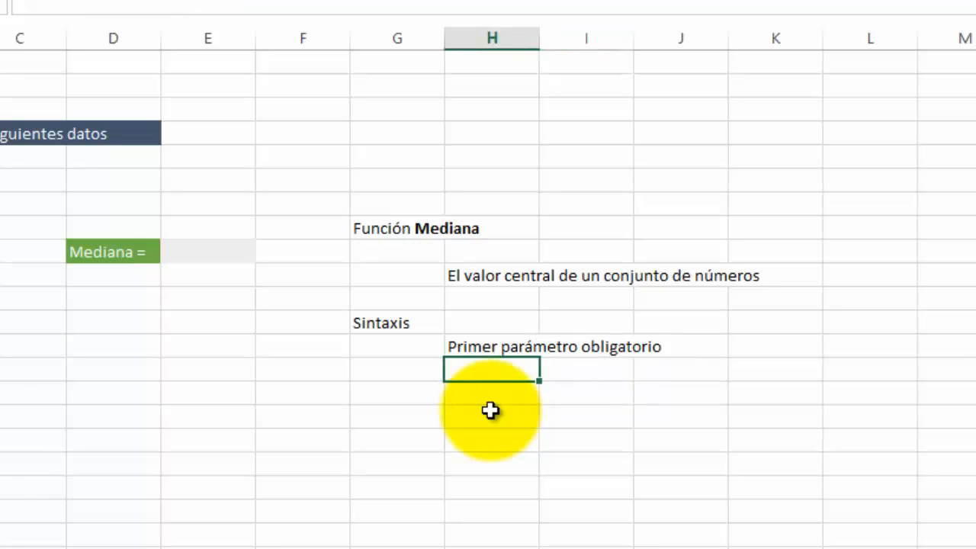
key(Down)
key(Up)
key(Right)
key(Left)
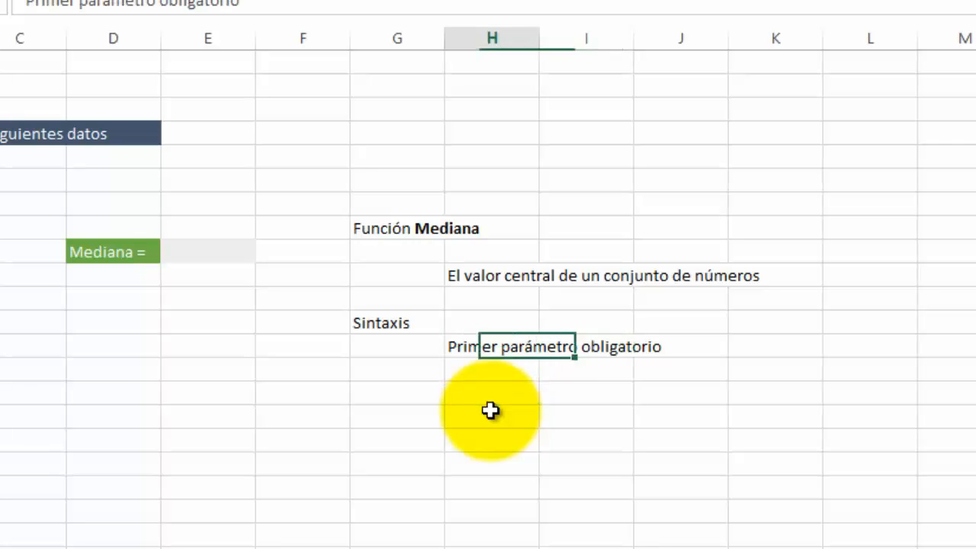
Add the note "hasta 255 valores" in H14.
key(Down)
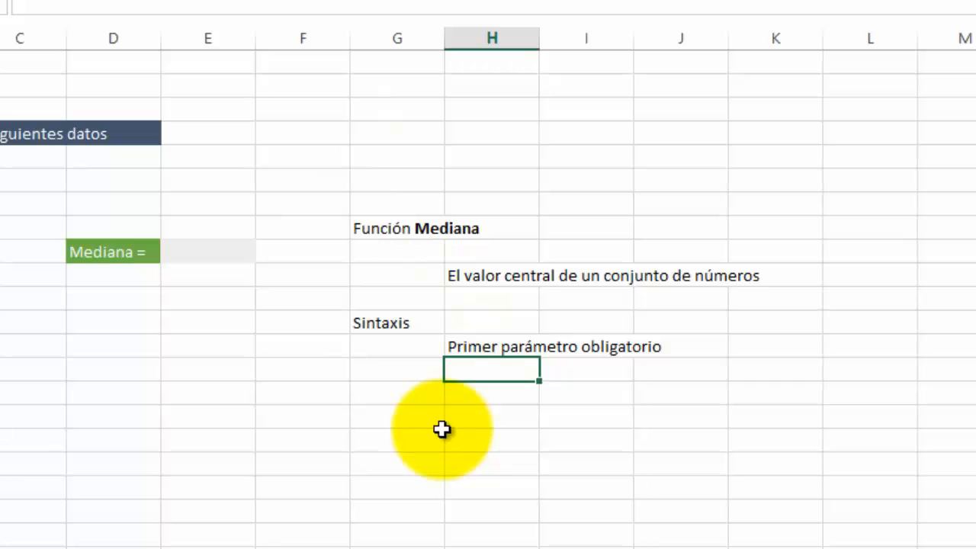
text(hasta 25)
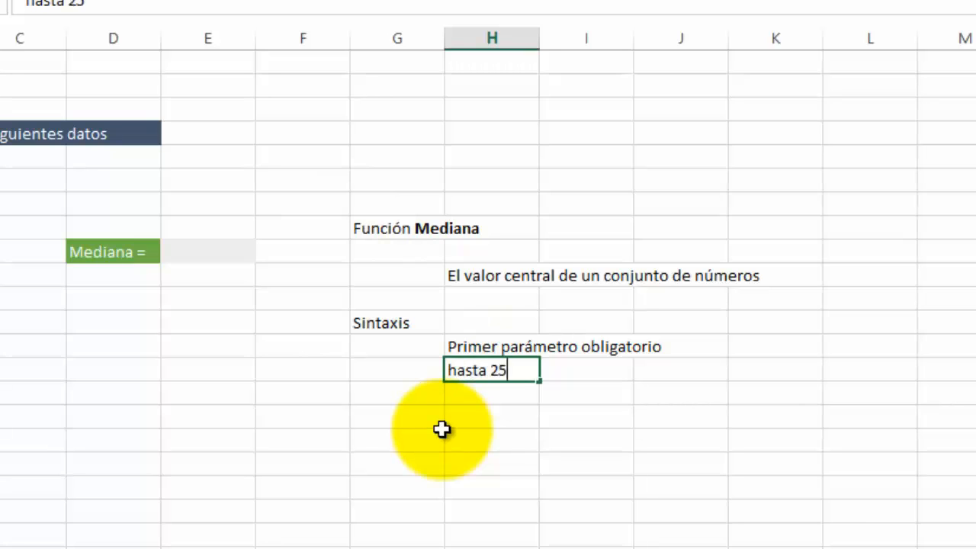
text(5 valores)
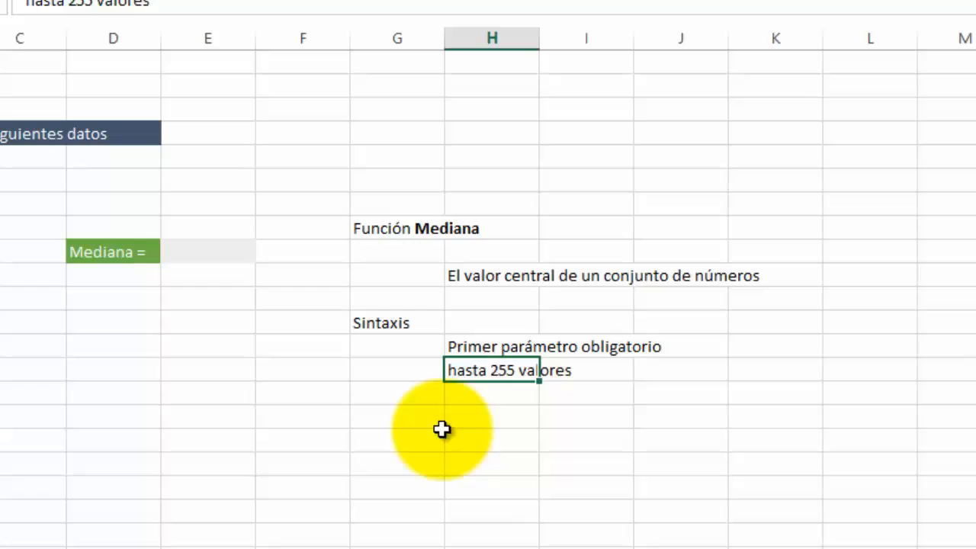
key(Return)
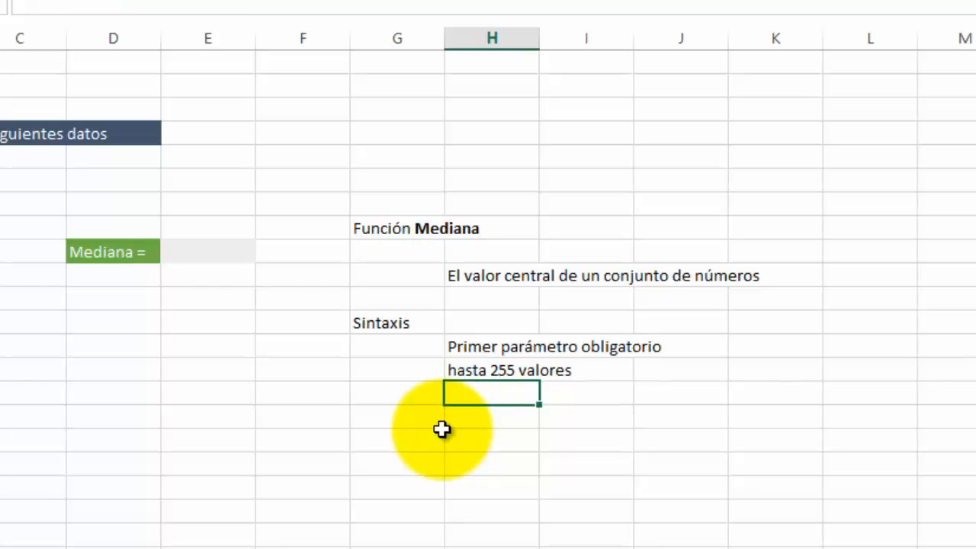
Write "En conjuntos pares la mediana = la media de los dos centrales" in H15.
text(En valo)
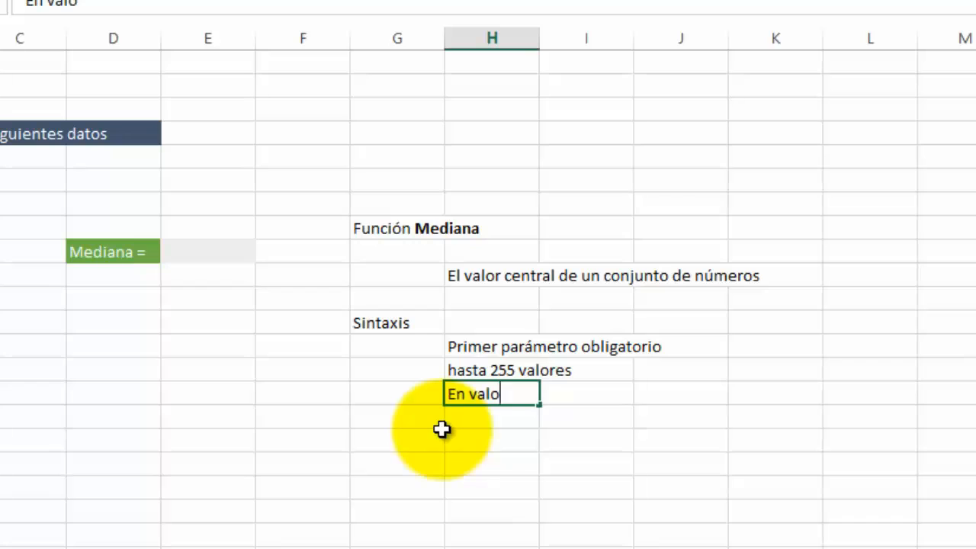
text(res)
key(BackSpace)
key(BackSpace)
key(BackSpace)
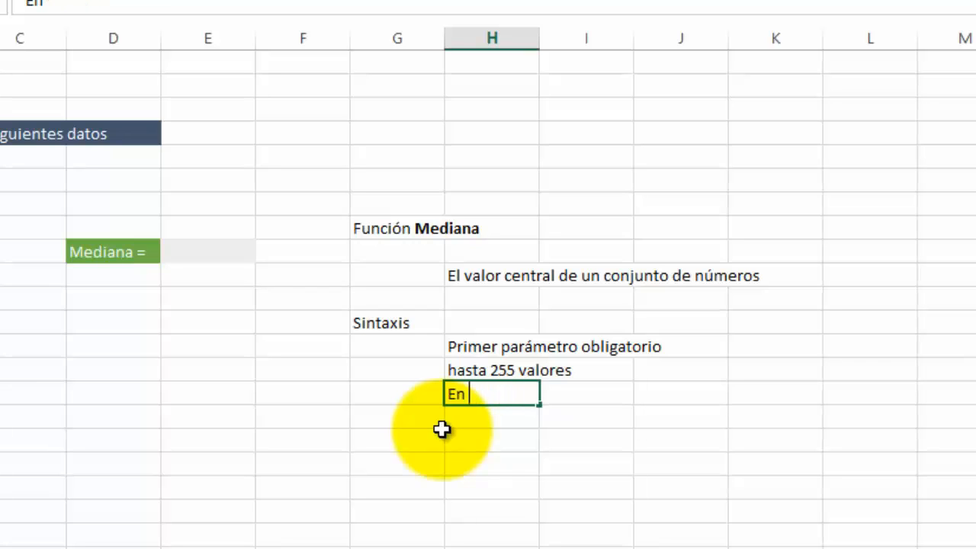
text(conjuntos par)
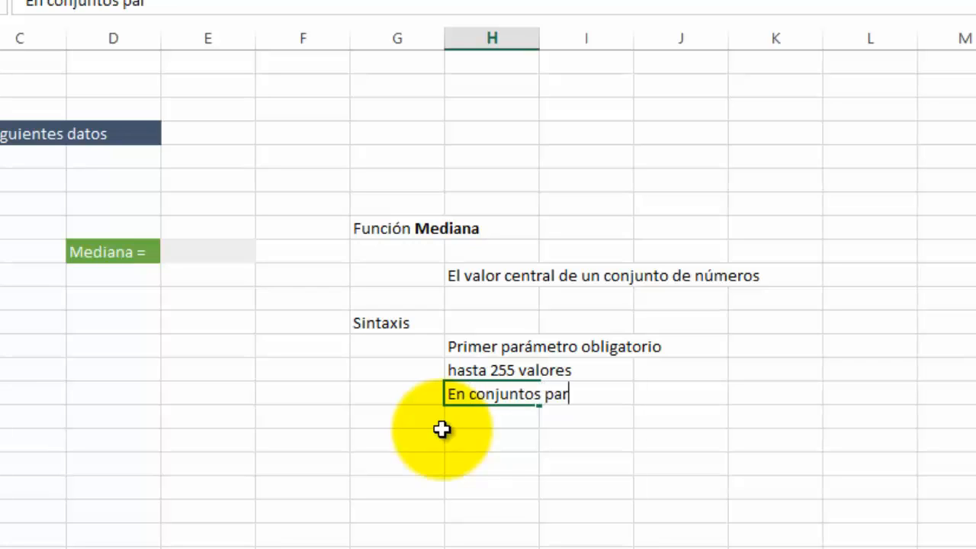
text(es la mediana = la)
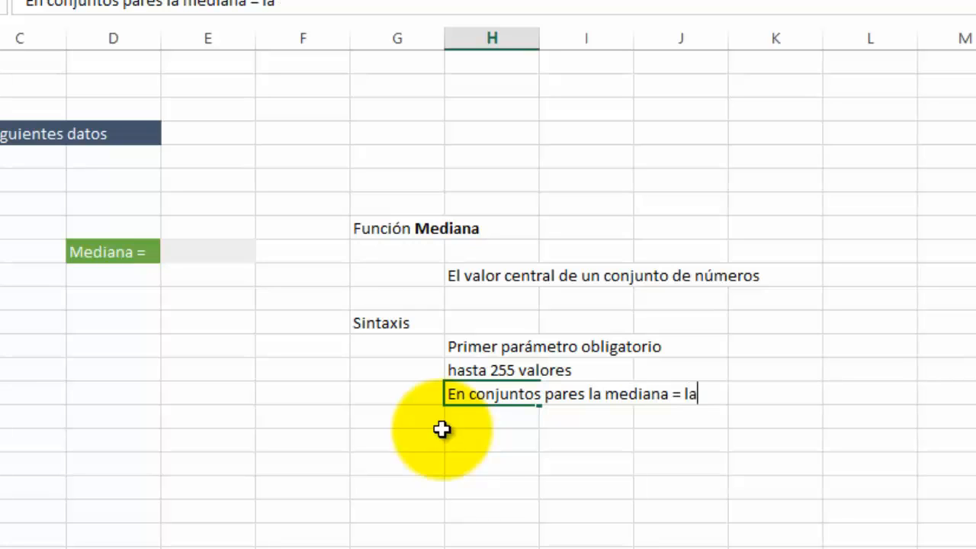
text( media de los do)
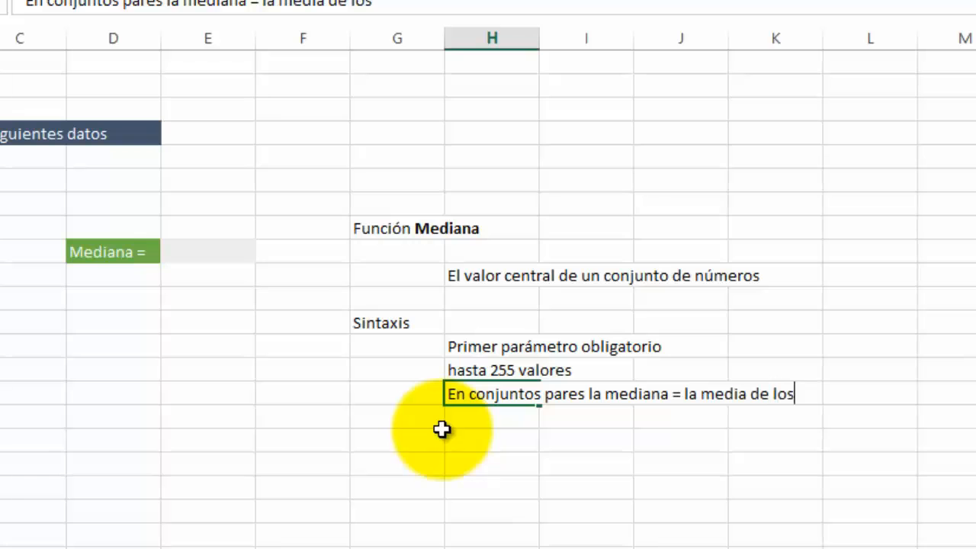
text(s centrales)
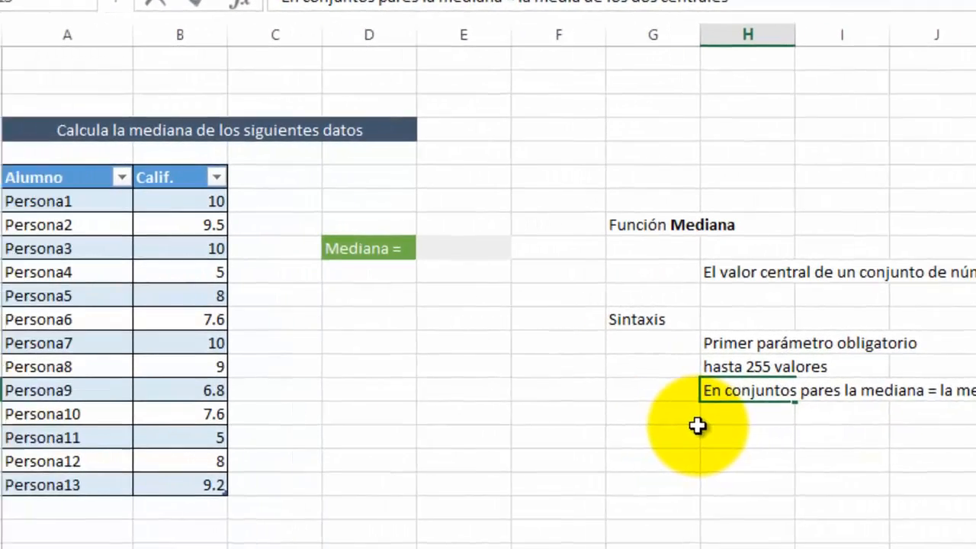
key(Return)
Look over the student names in the Alumno column and the grades in the Calif. column.
click(116, 196)
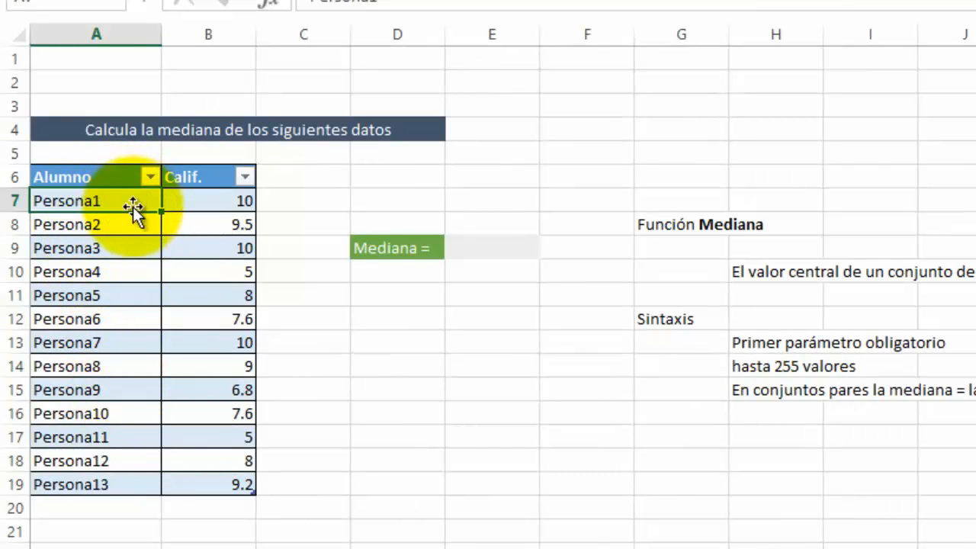
click(112, 176)
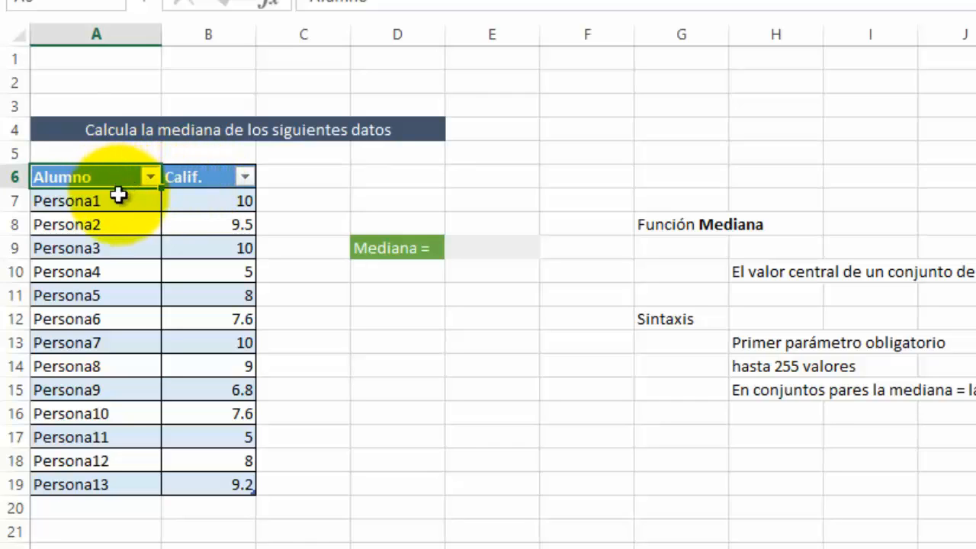
drag(118, 197, 153, 439)
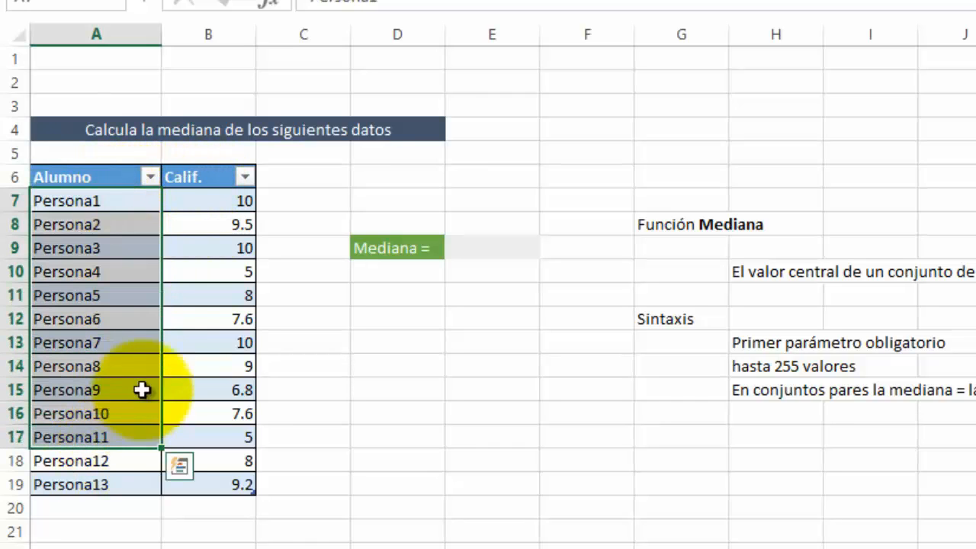
click(225, 197)
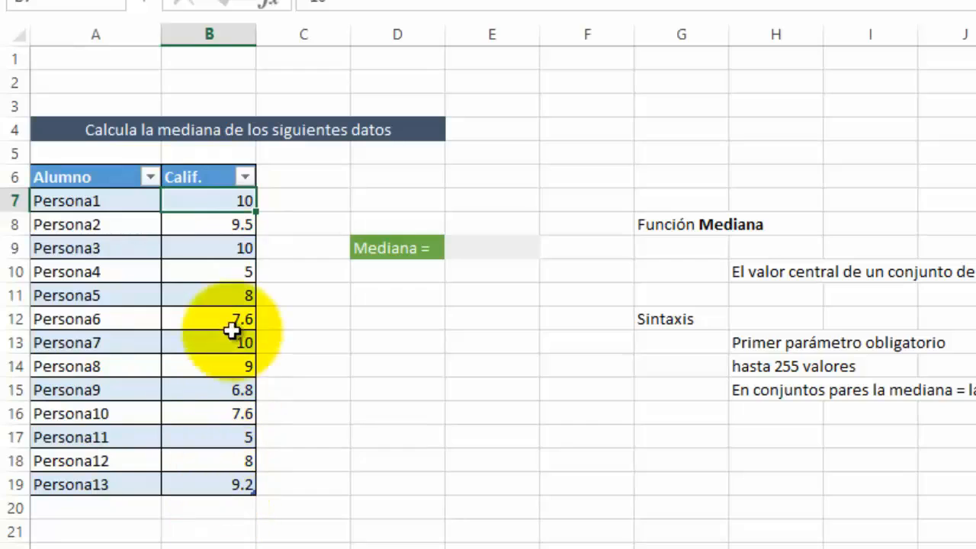
Enter the formula =mediana(Tabla1[Calif.]) in E9, taking the grades B7 to B19 as its argument, and reselect E9.
click(378, 243)
click(475, 248)
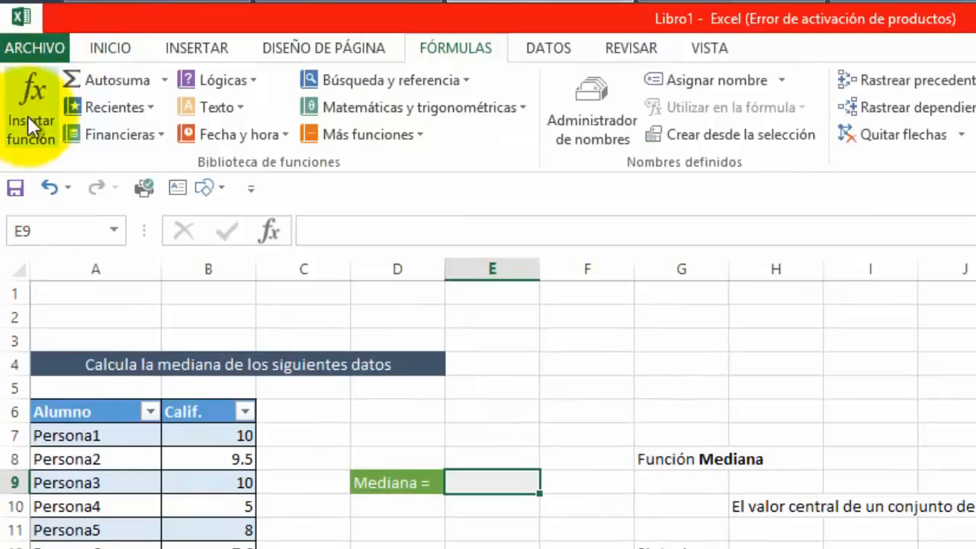
click(119, 51)
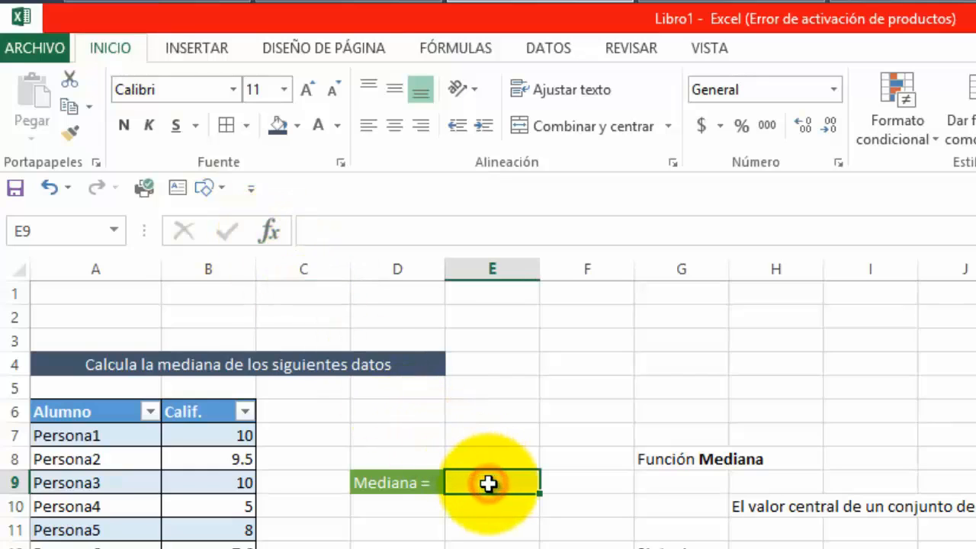
text(=)
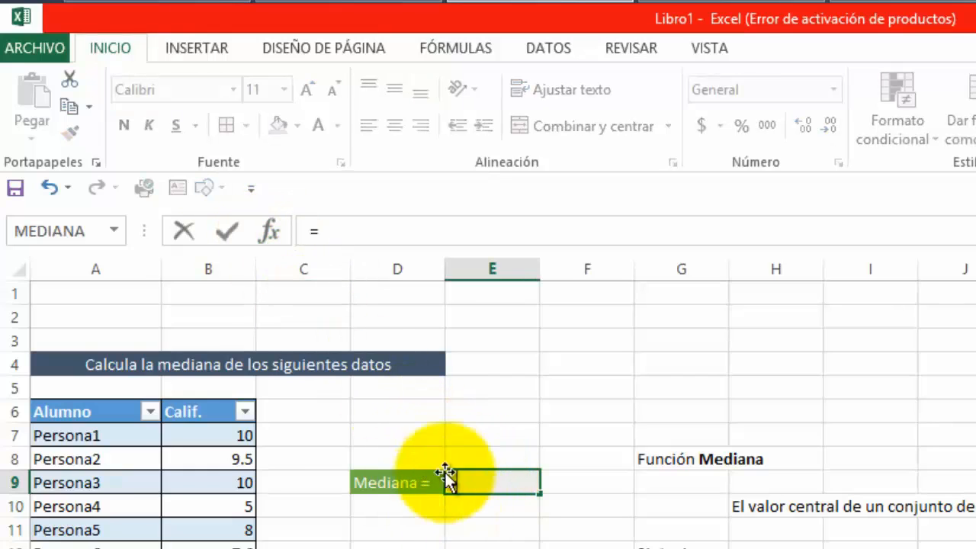
text(mediana()
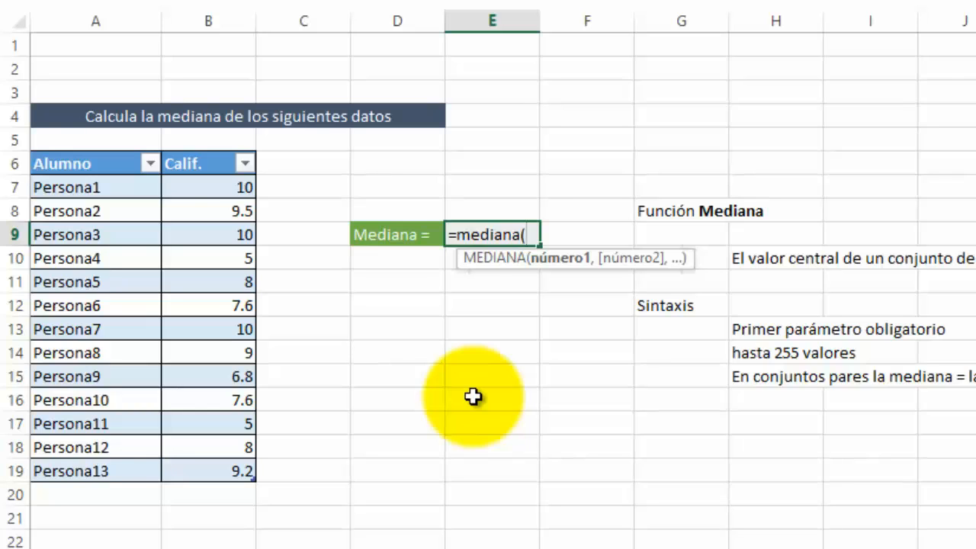
drag(228, 187, 231, 467)
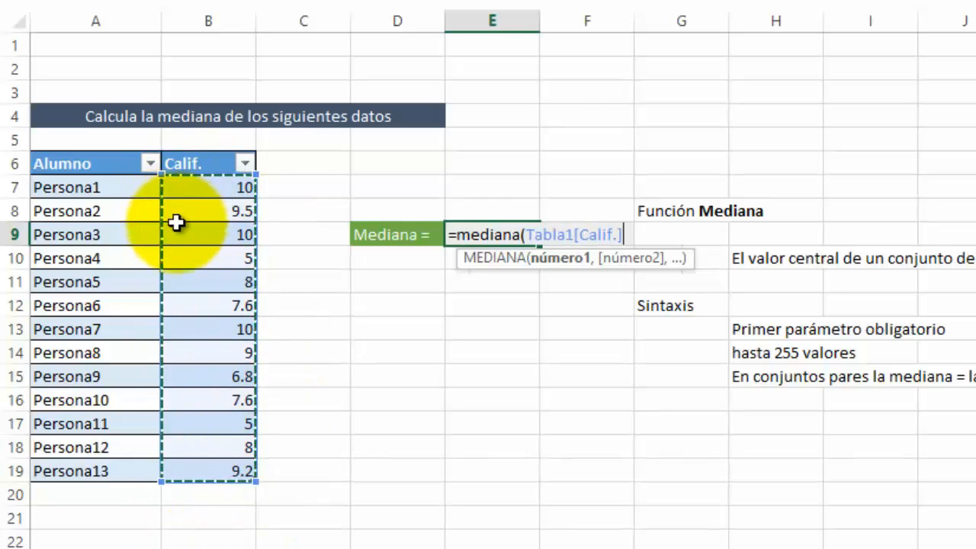
text())
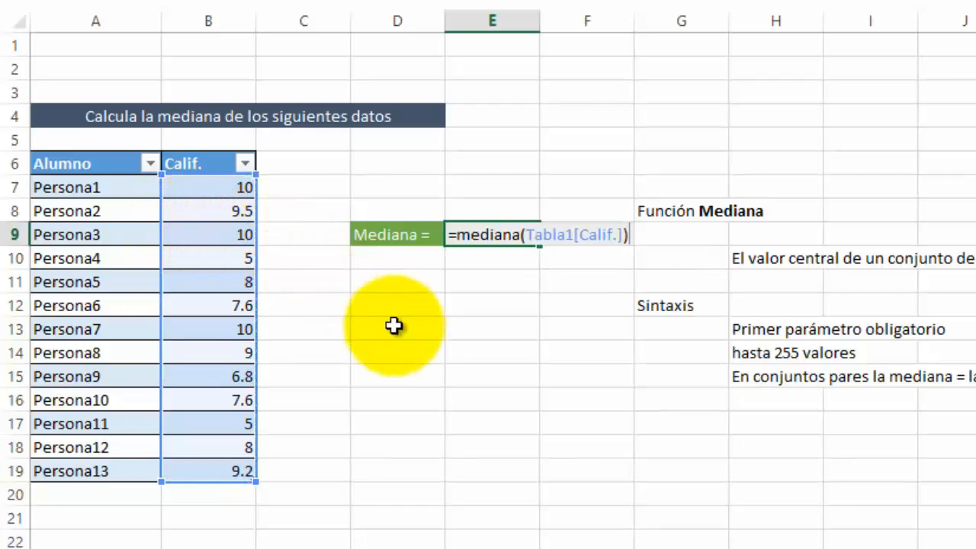
key(Return)
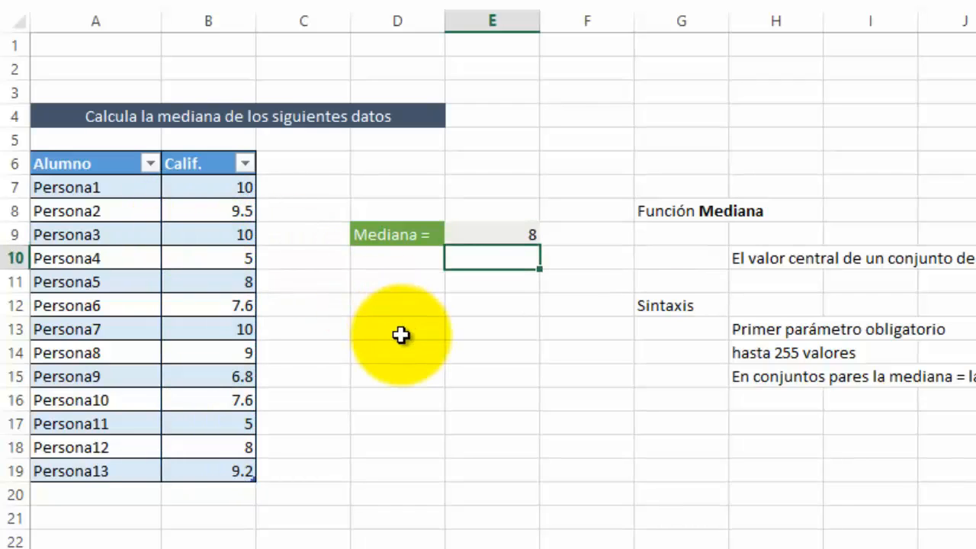
click(495, 233)
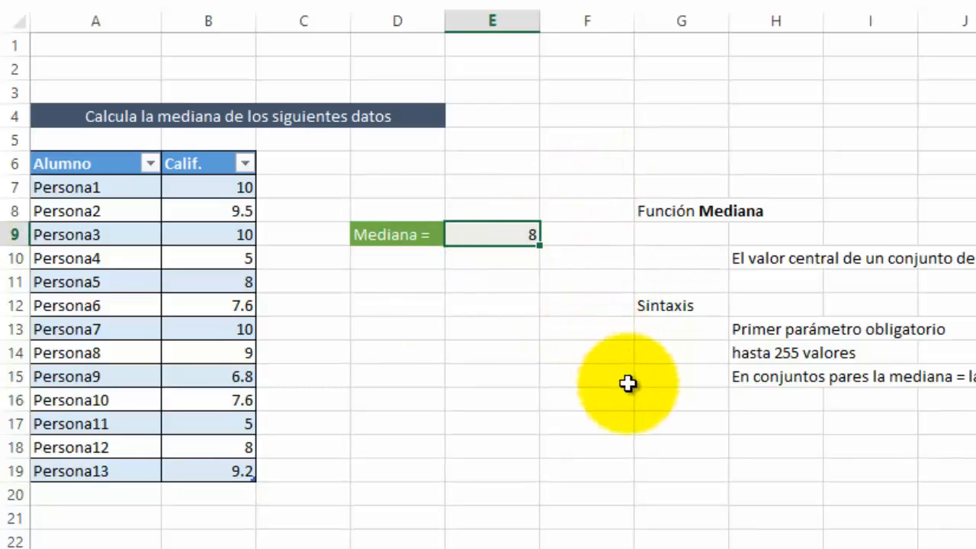
Copy the grades in B7 to B19 and paste them into column M starting at M6.
click(230, 192)
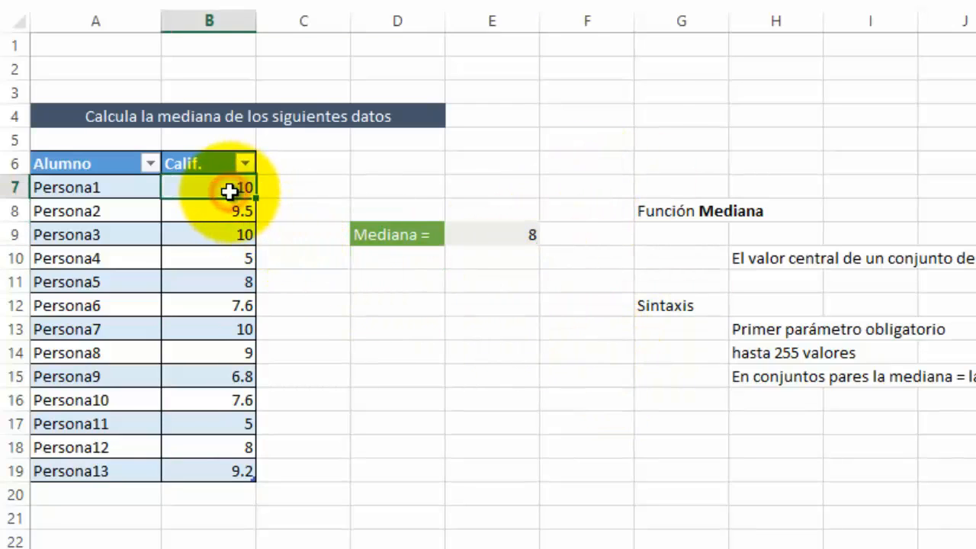
key(shift+Down)
key(shift+Down)
key(shift+Down)
key(shift+Down)
key(shift+Down)
key(shift+Down)
key(shift+Down)
key(shift+Down)
key(shift+Down)
key(shift+Down)
key(shift+Down)
key(shift+Down)
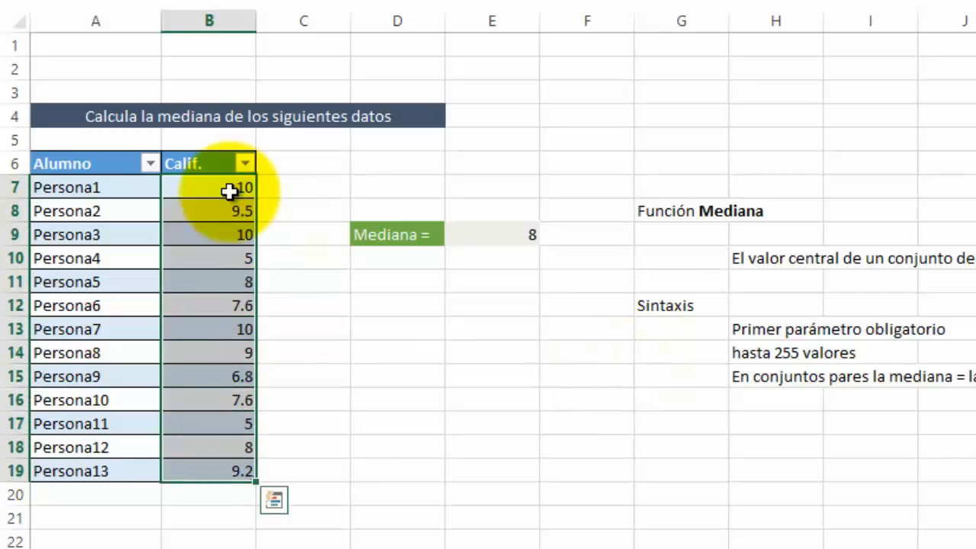
key(ctrl+c)
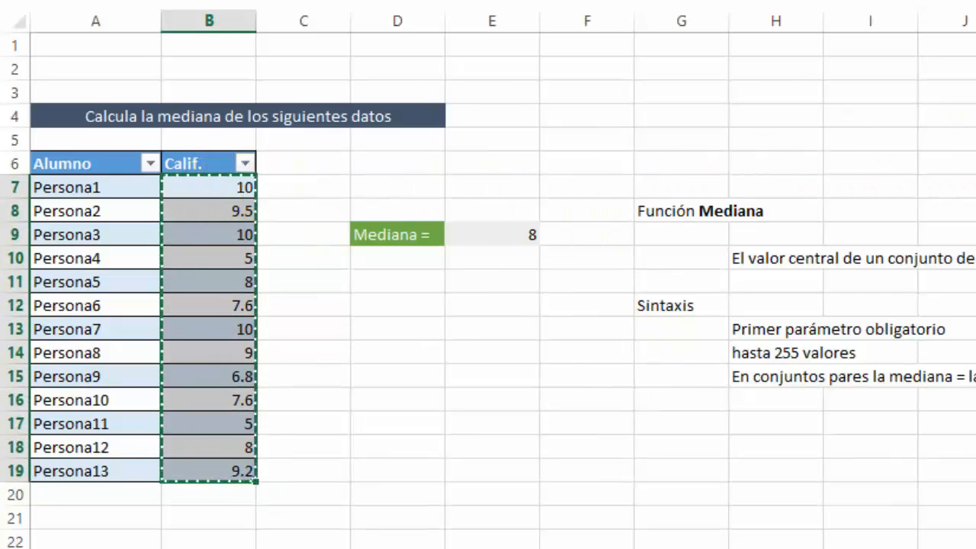
click(972, 173)
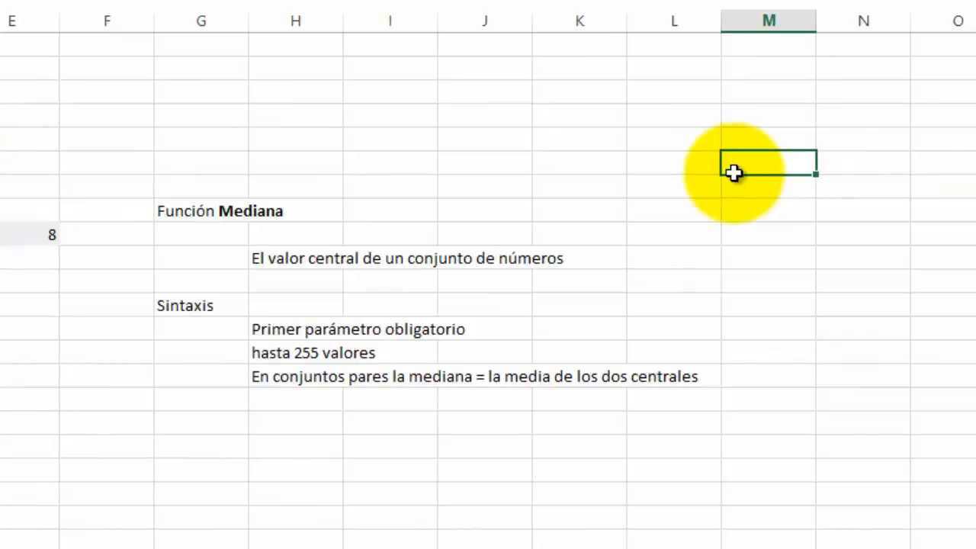
key(ctrl+v)
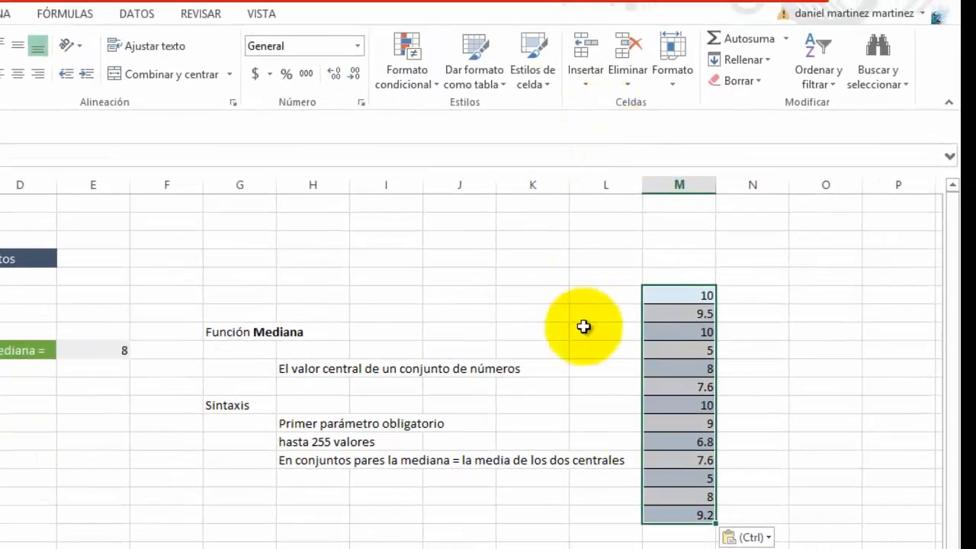
Sort the pasted grades in column M from smallest to largest and highlight the middle cell, M12, with a pink cell style.
click(814, 69)
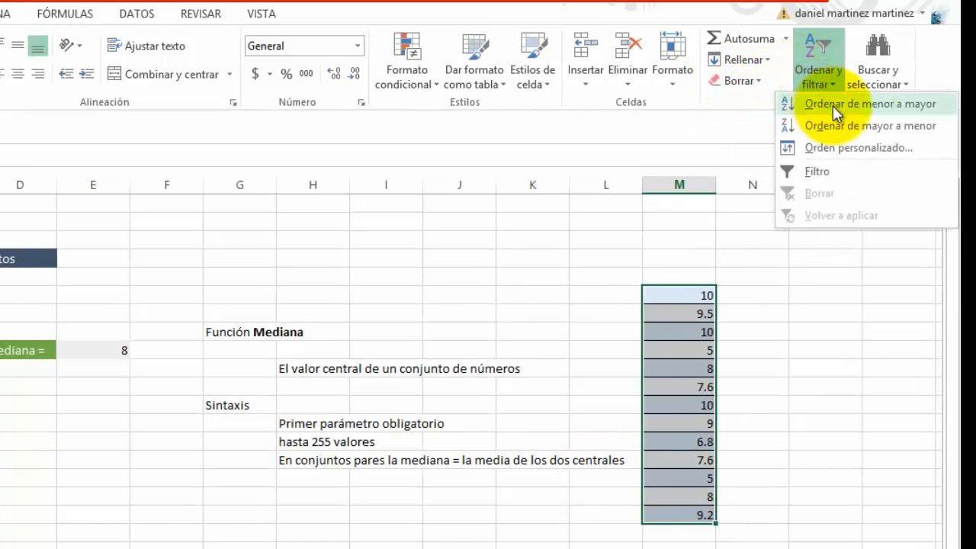
click(892, 105)
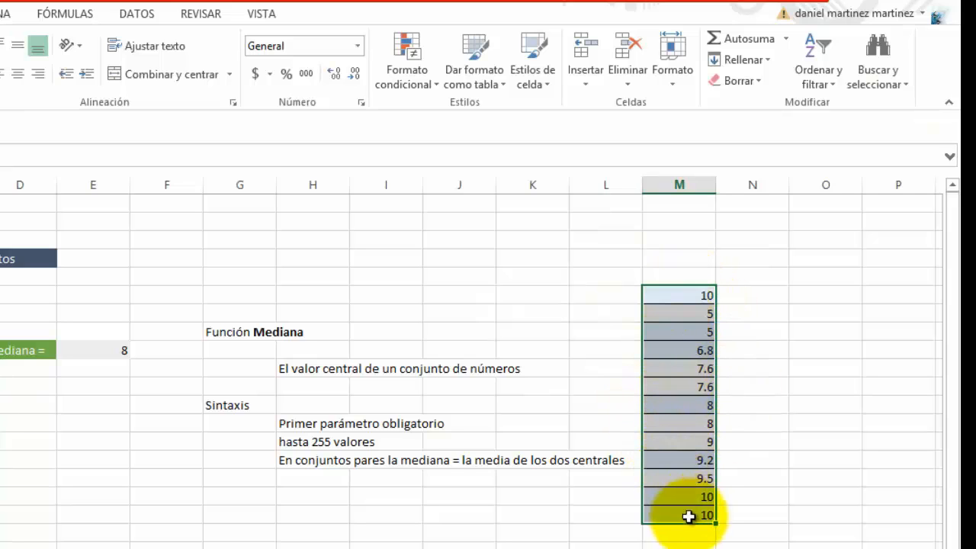
click(637, 406)
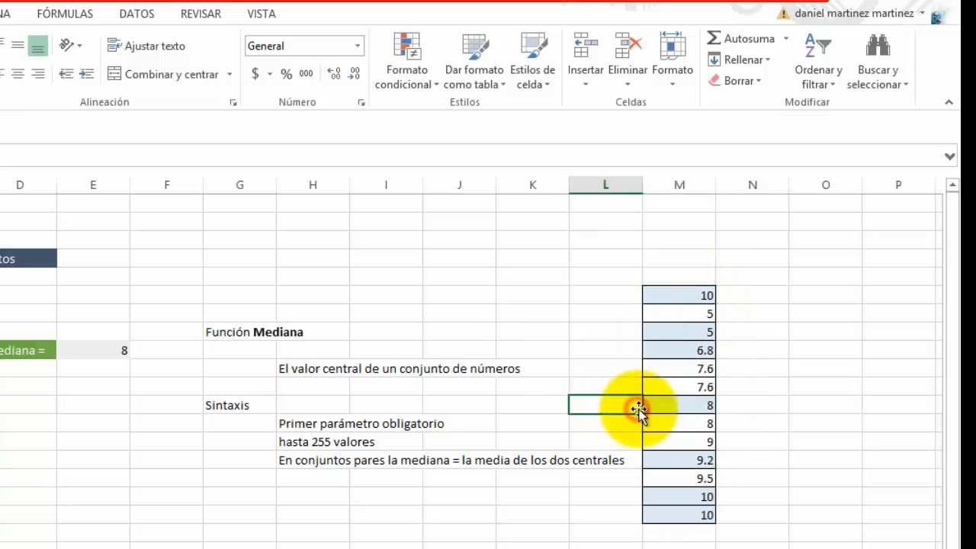
click(672, 407)
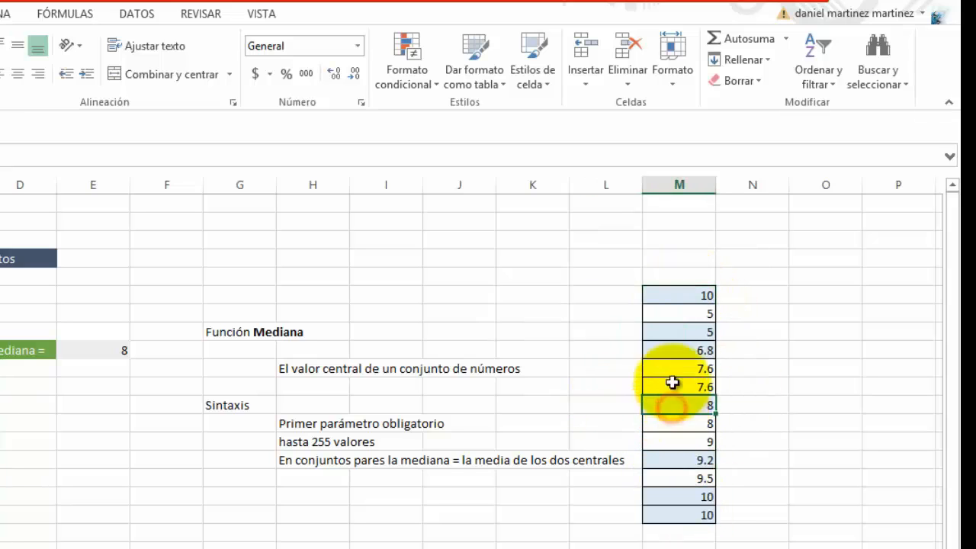
click(536, 83)
click(572, 127)
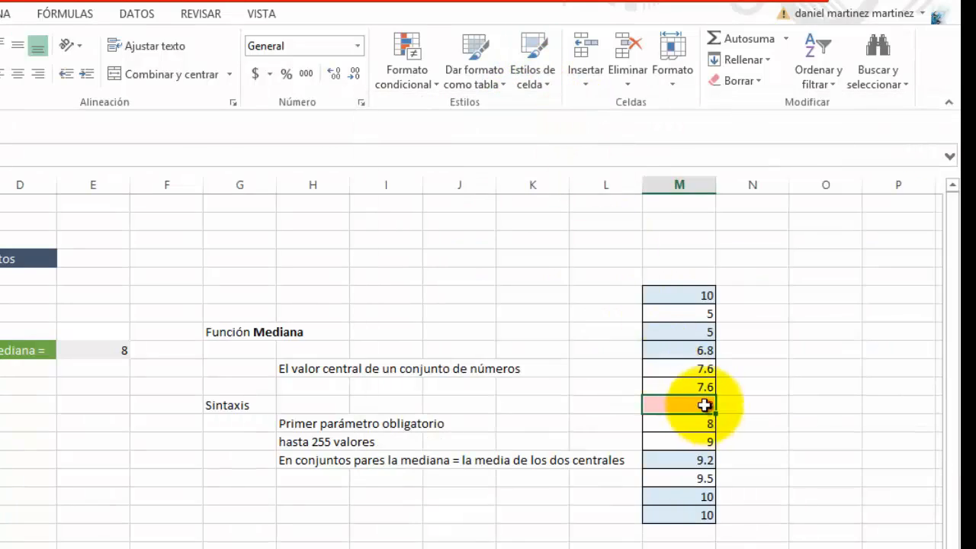
click(688, 370)
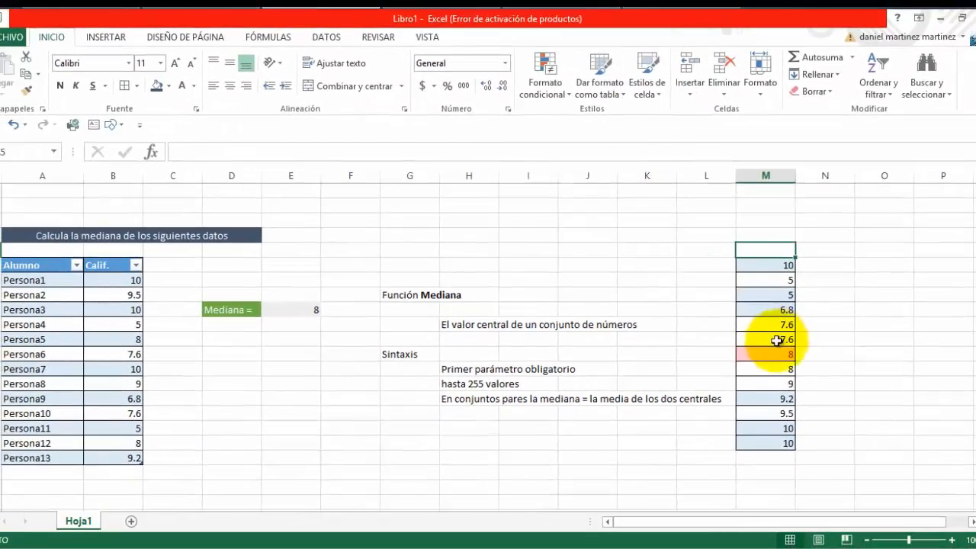
click(717, 413)
key(ctrl+Down)
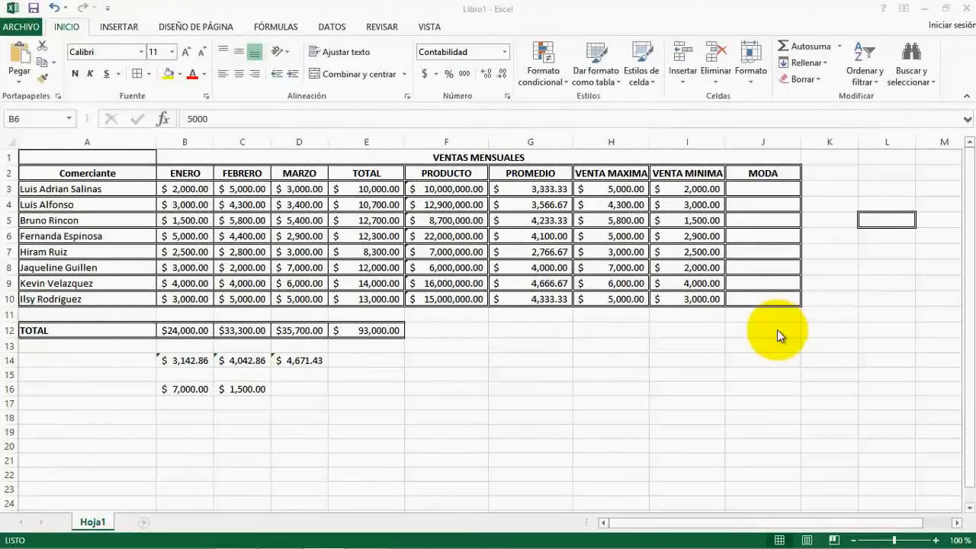
Look over the empty MODA column and the January to March sales in B3 to D10.
click(752, 185)
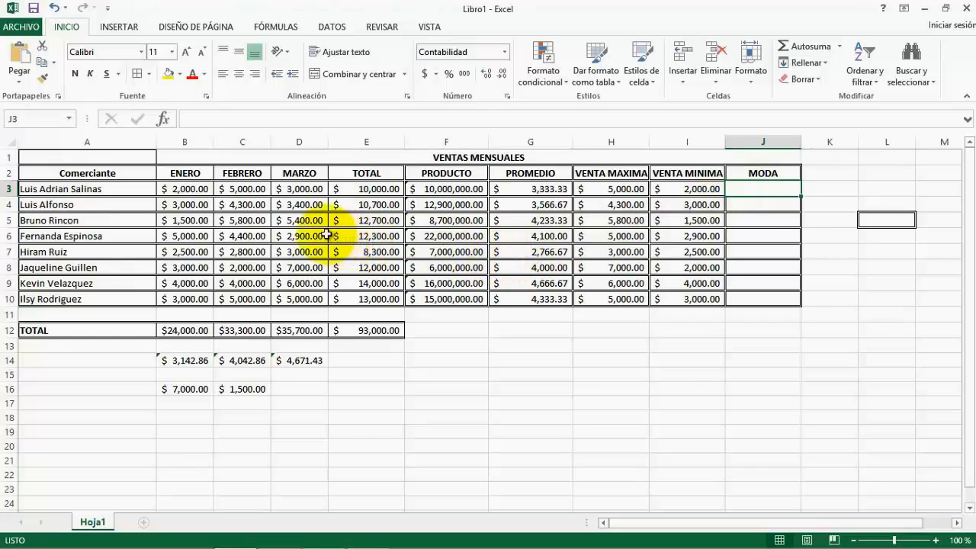
drag(211, 193, 275, 195)
click(290, 254)
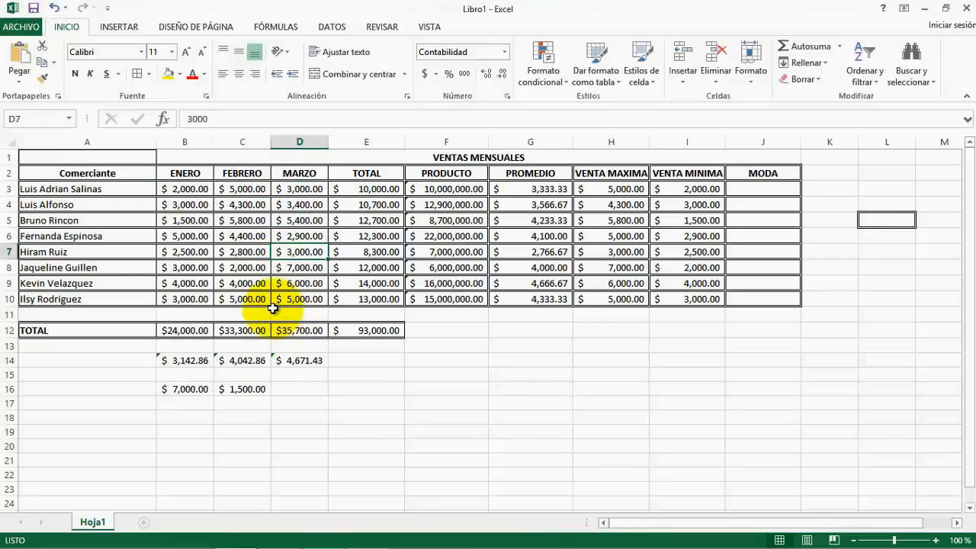
key(ctrl+c)
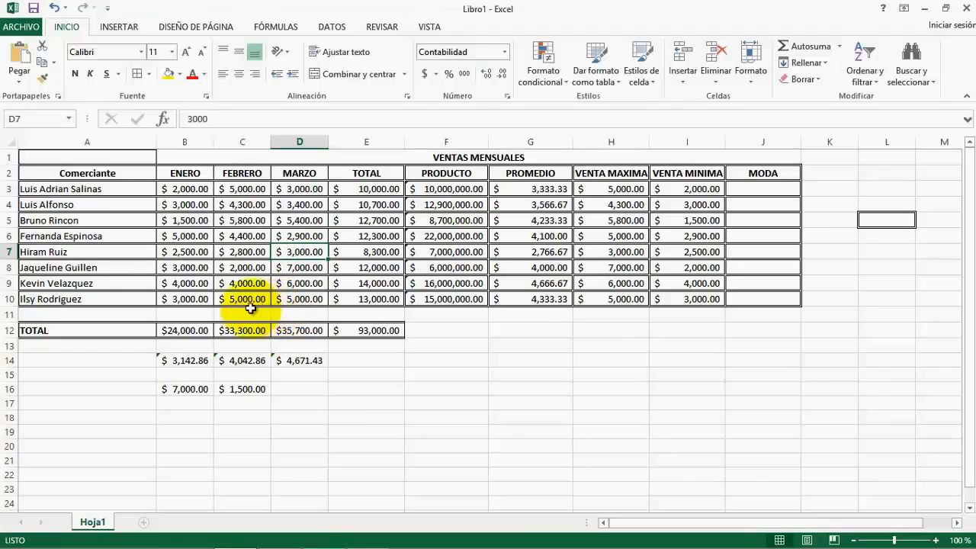
click(195, 417)
key(Escape)
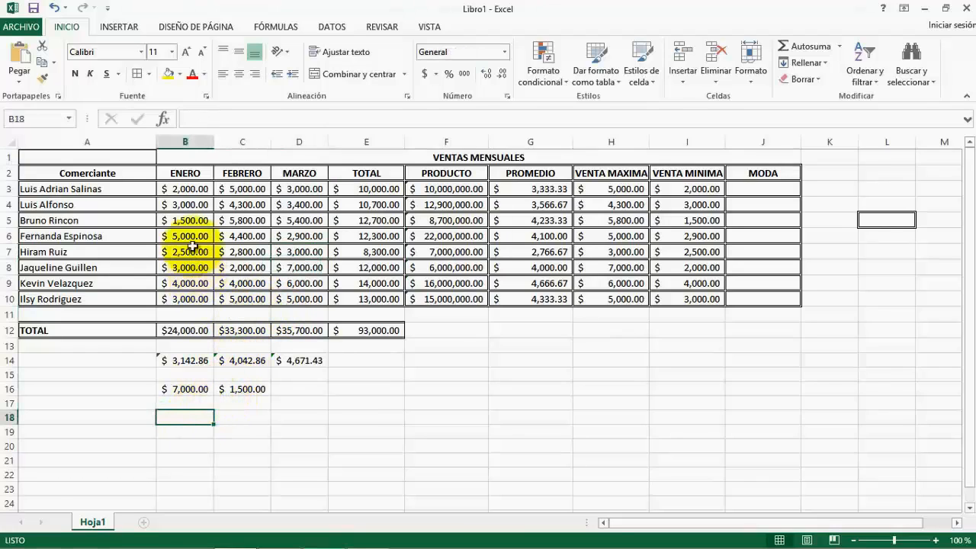
drag(188, 185, 297, 301)
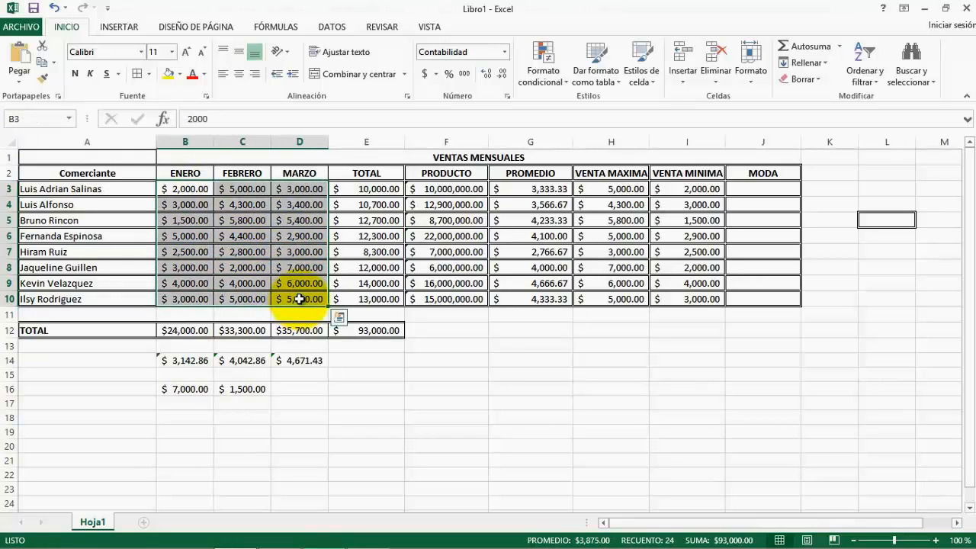
Enter the formula =MODA(B3:D10) in B18 to get the most frequent sale from January to March.
click(195, 415)
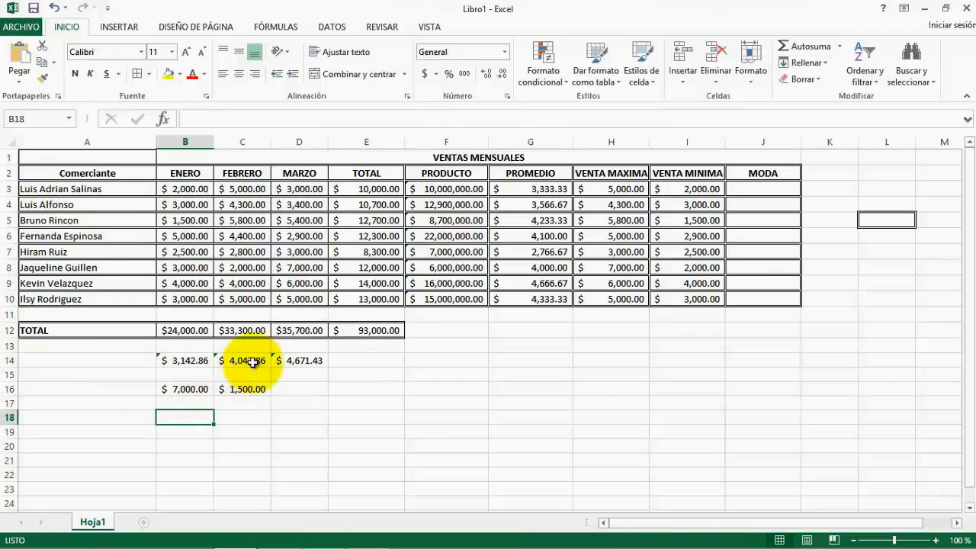
text(=)
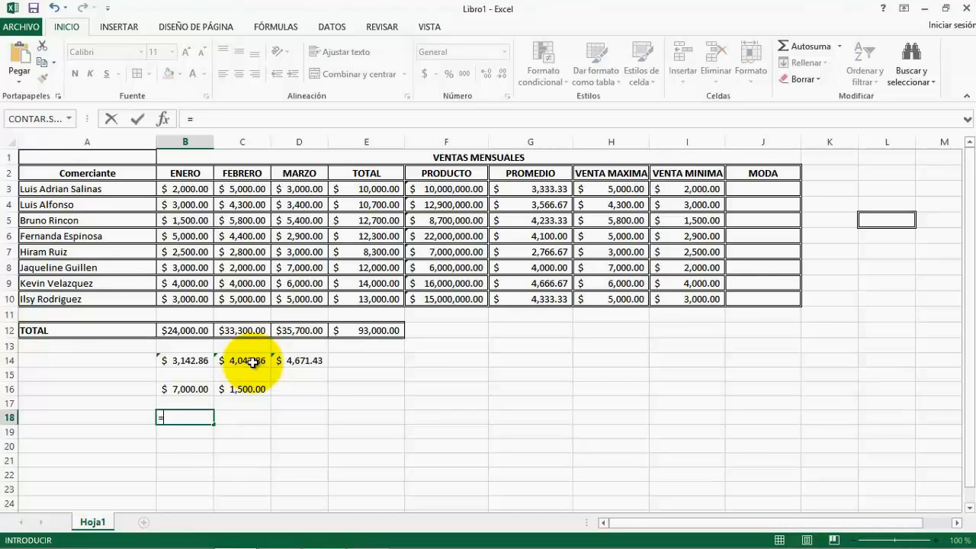
text(MODA)
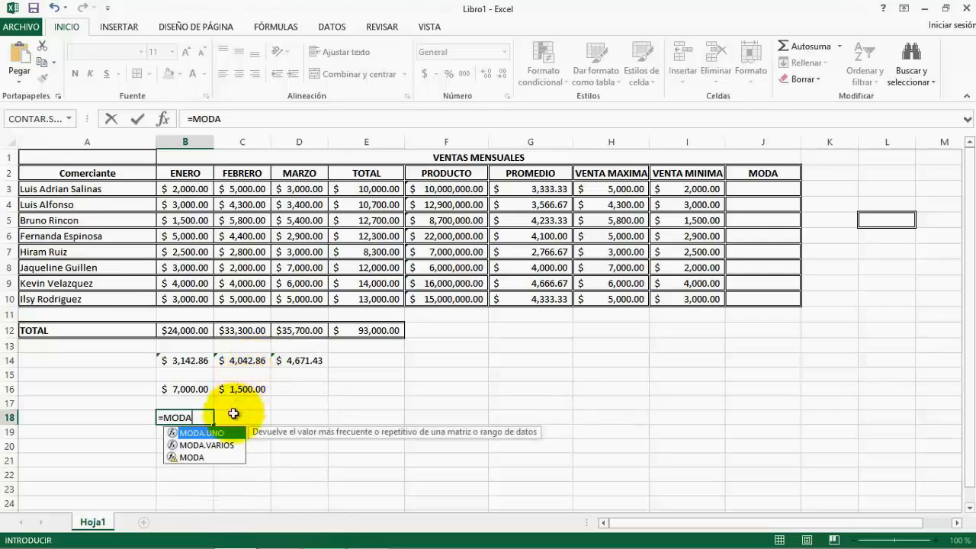
click(227, 448)
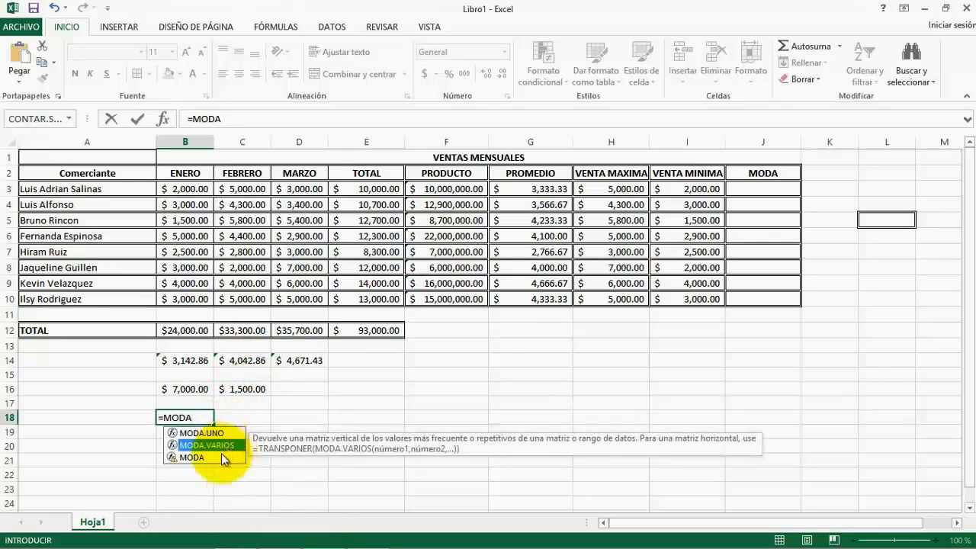
click(217, 460)
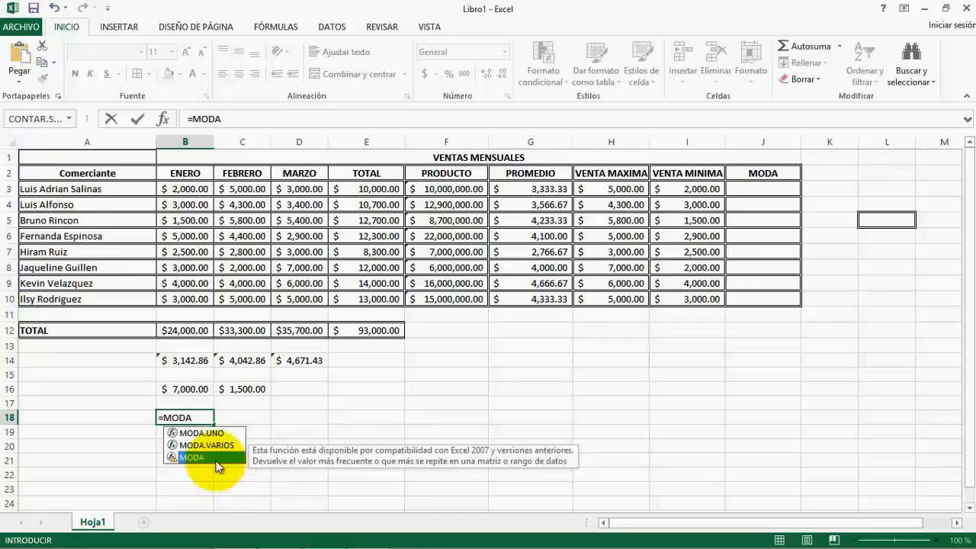
click(219, 449)
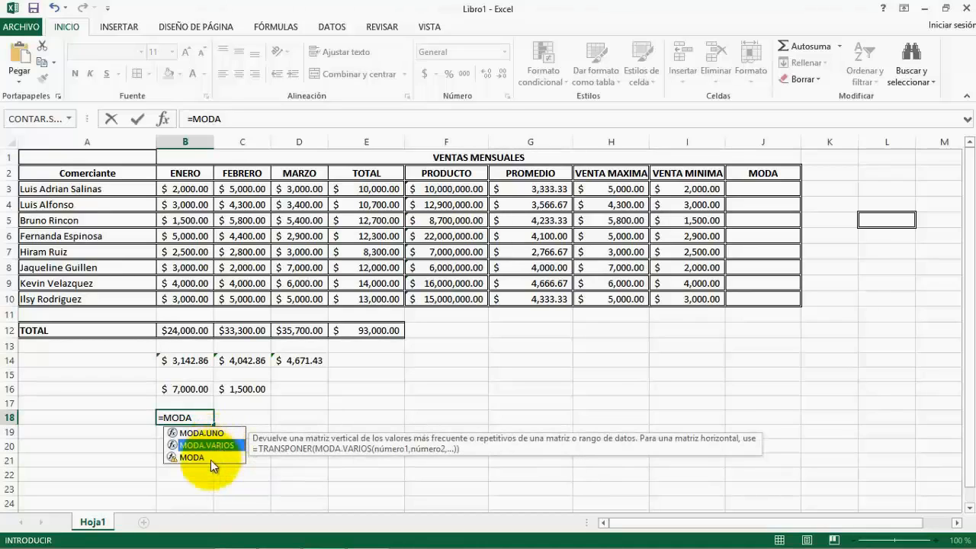
click(210, 460)
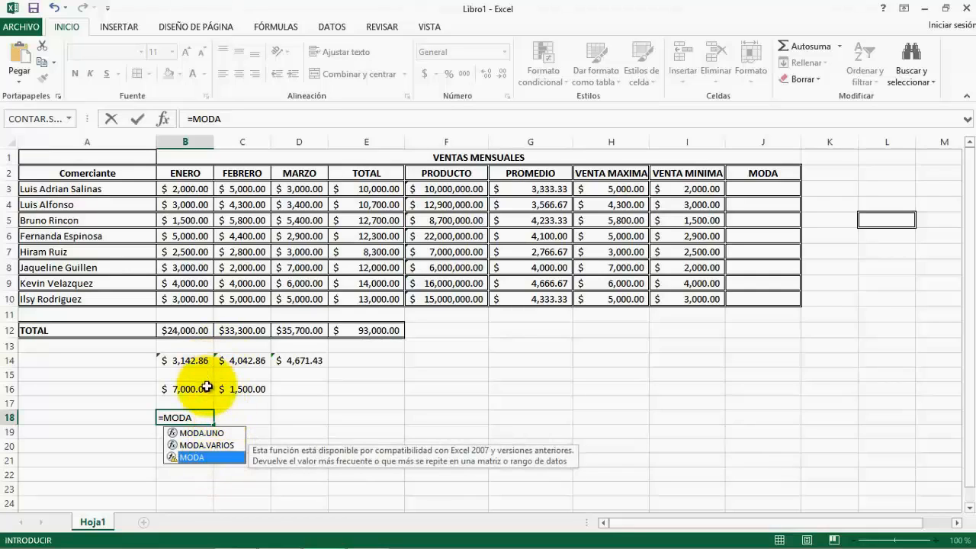
text(()
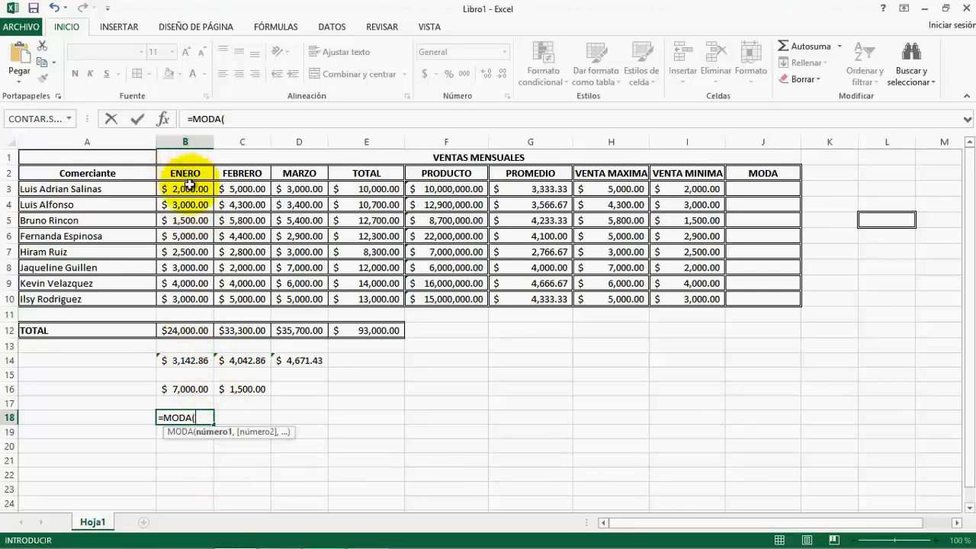
drag(185, 191, 296, 296)
key(Return)
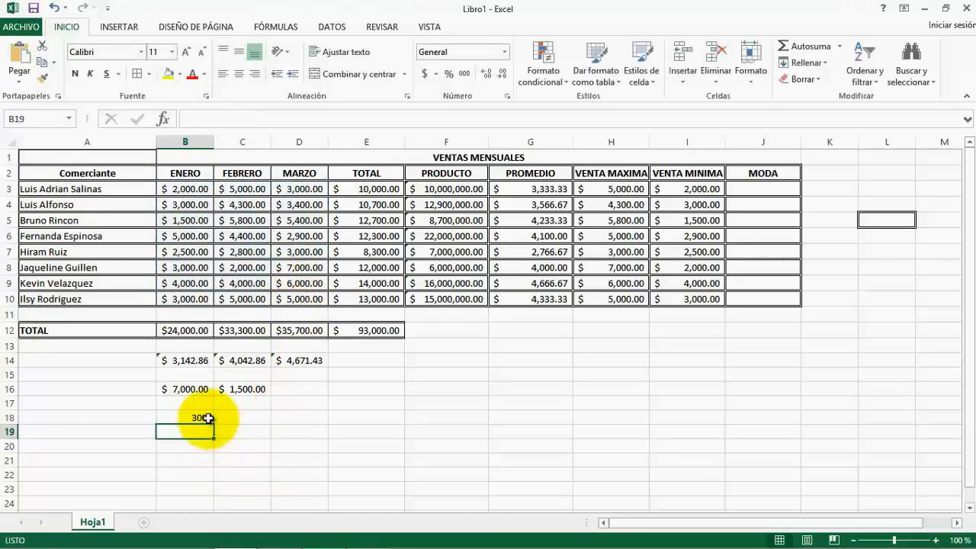
Check the MODA formula in B18 against the matching sales in B8, D7 and D3.
click(200, 417)
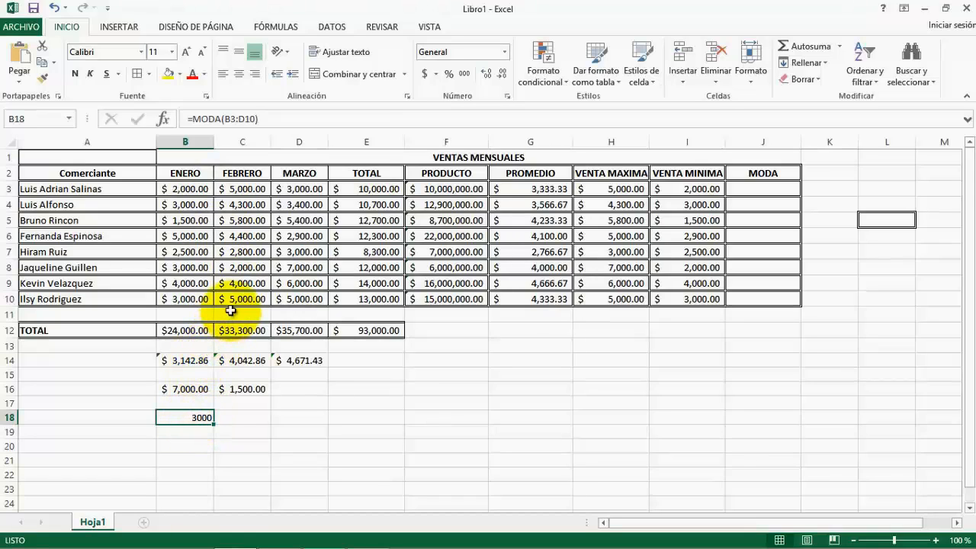
click(203, 269)
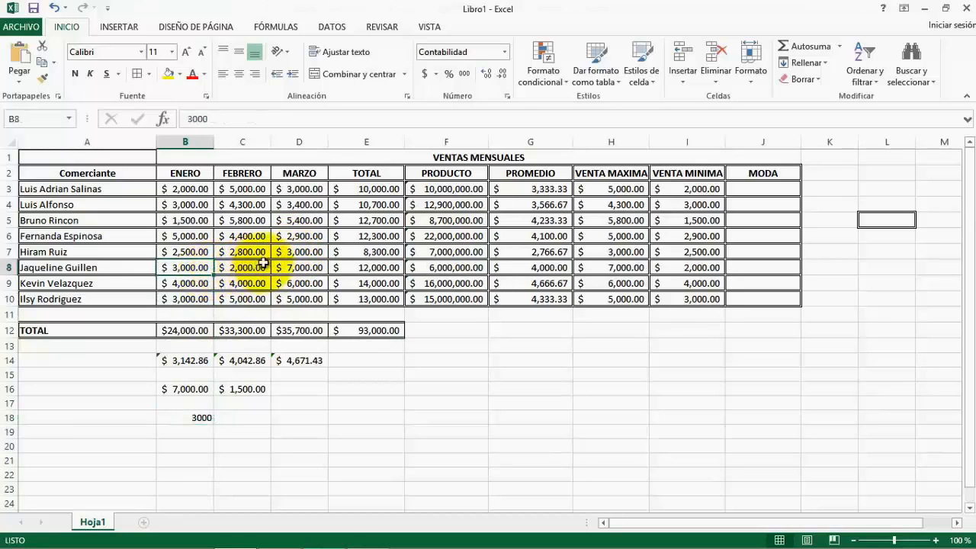
click(283, 250)
click(298, 189)
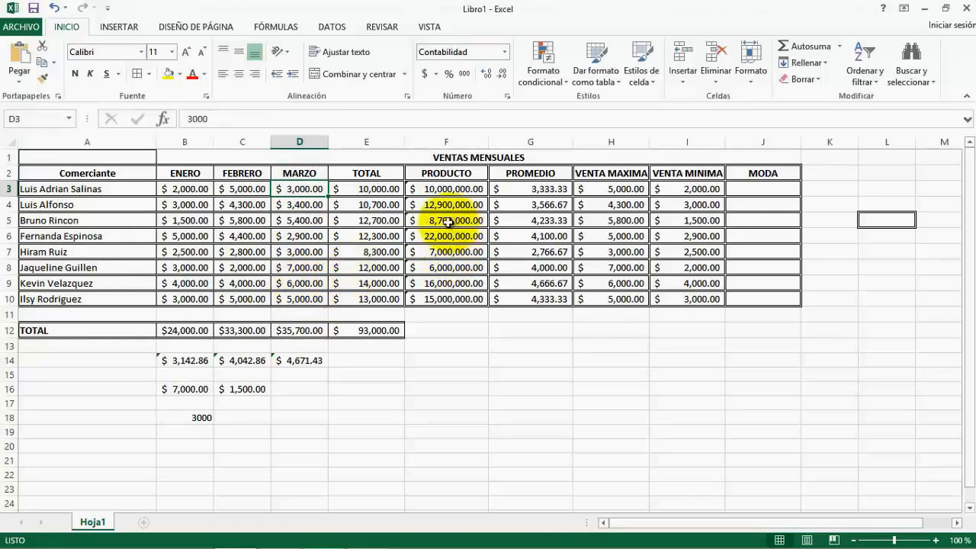
Review the total, product, average, maximum and minimum sale formulas in E3 to I3 and the MODA formula in B18.
click(373, 189)
click(450, 190)
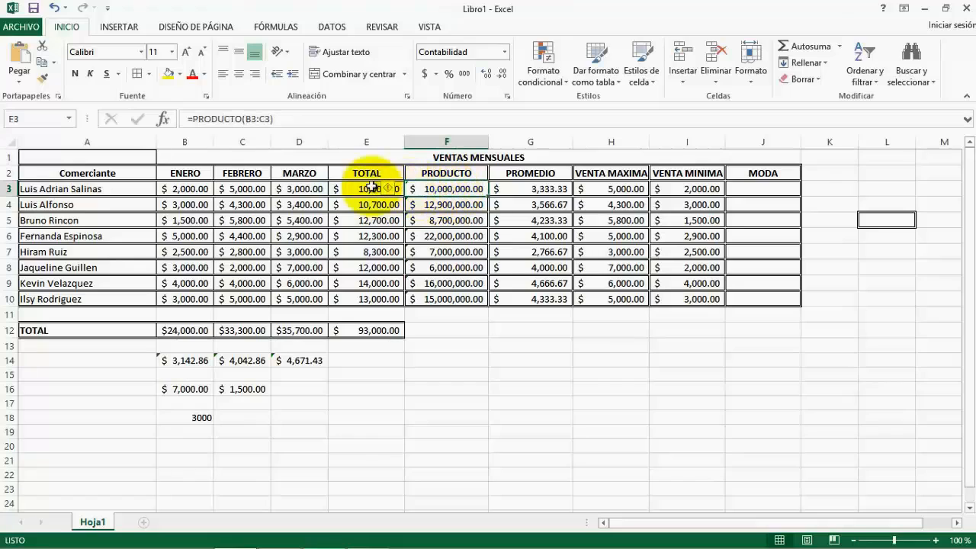
click(519, 189)
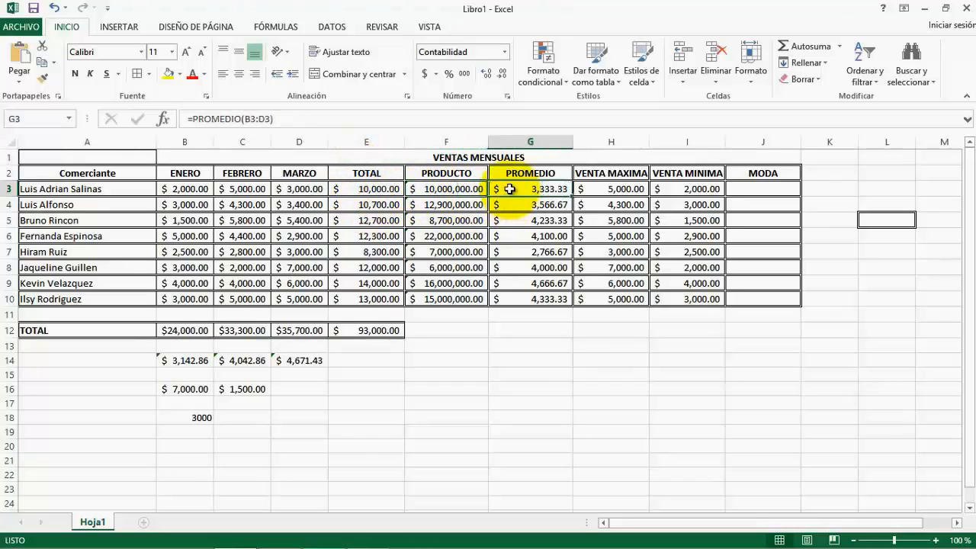
click(593, 188)
click(676, 190)
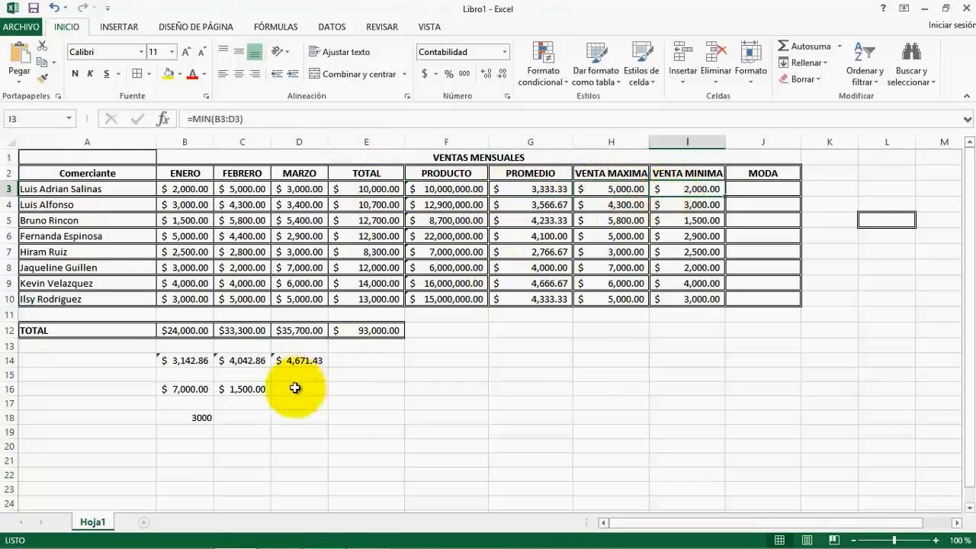
click(203, 417)
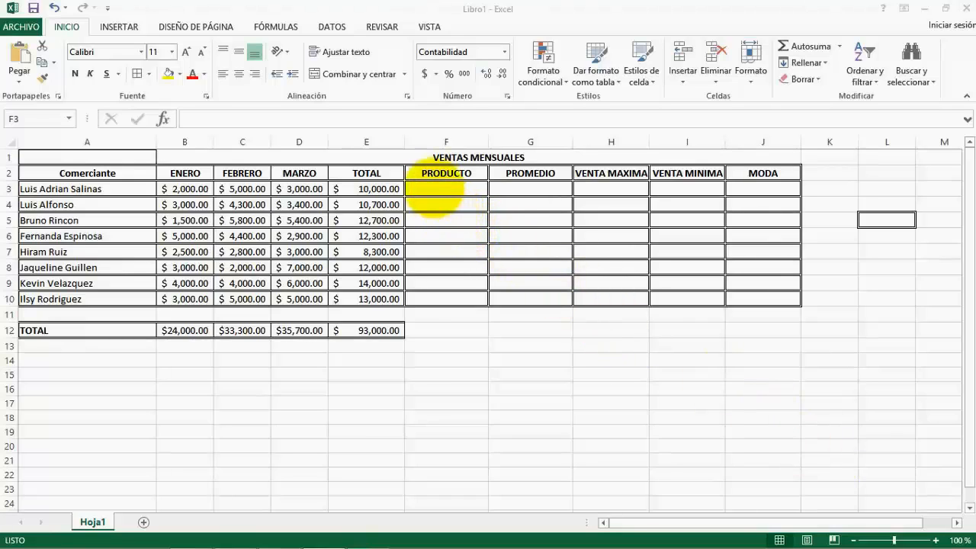
Begin a formula in F3, the first PRODUCTO cell, that references the January sale in B3.
click(440, 188)
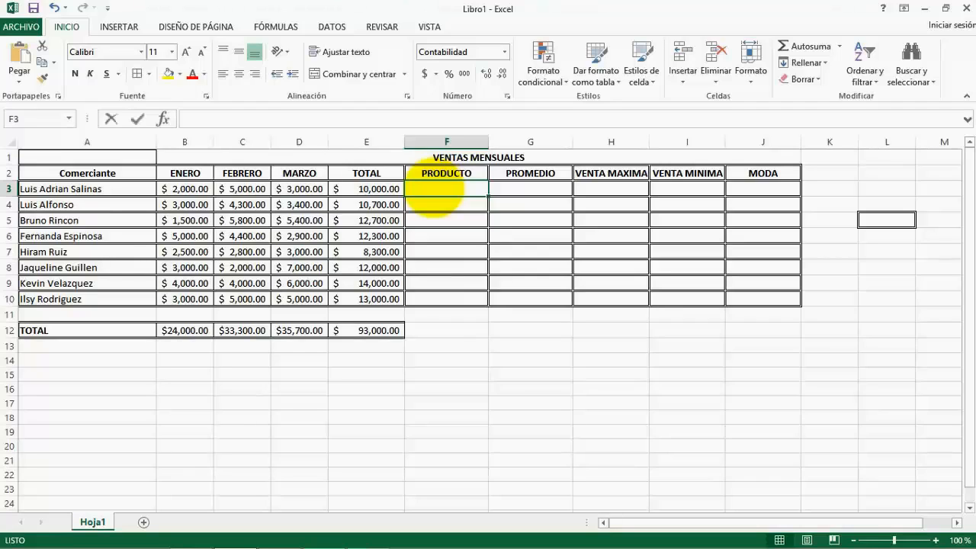
text(=)
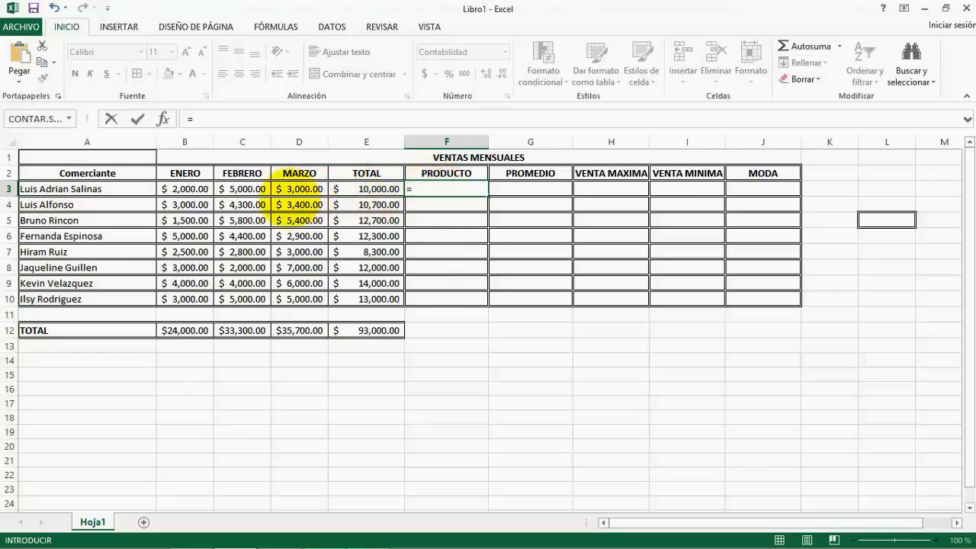
click(191, 187)
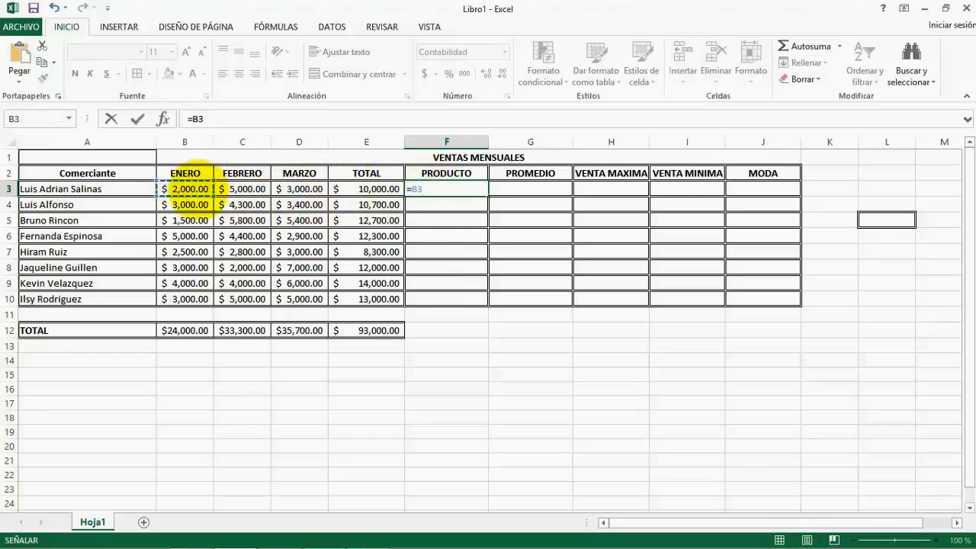
text(x)
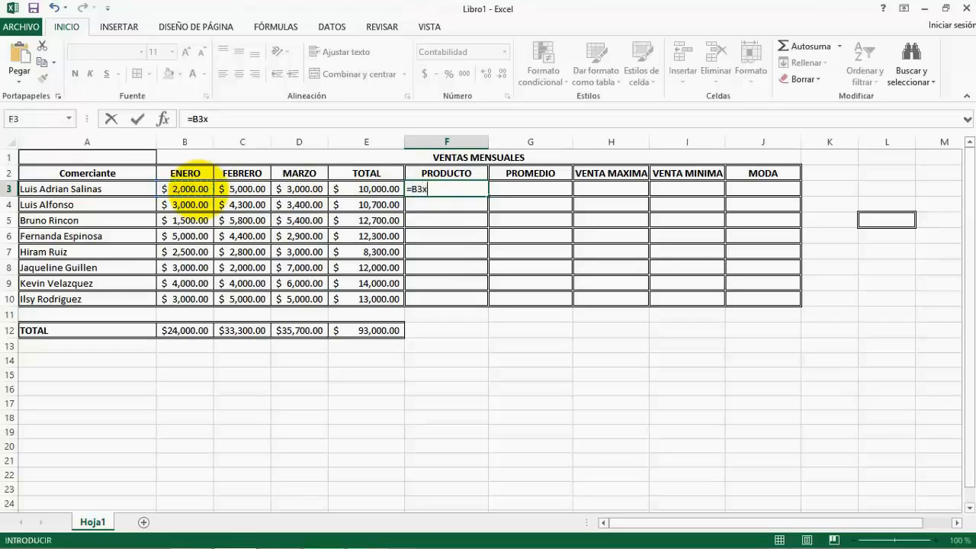
key(BackSpace)
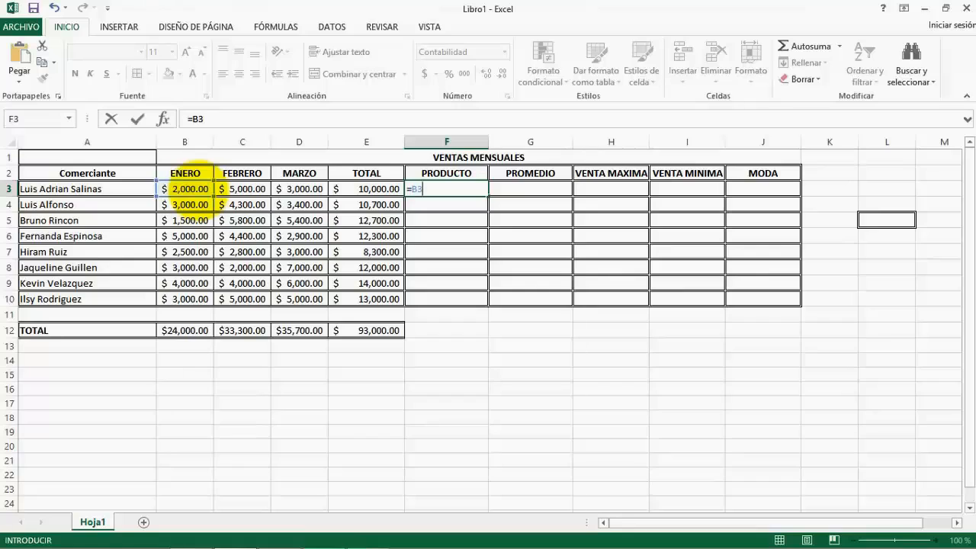
Multiply the first merchant's January and February sales in F3 with the formula =B3*C3.
text(*)
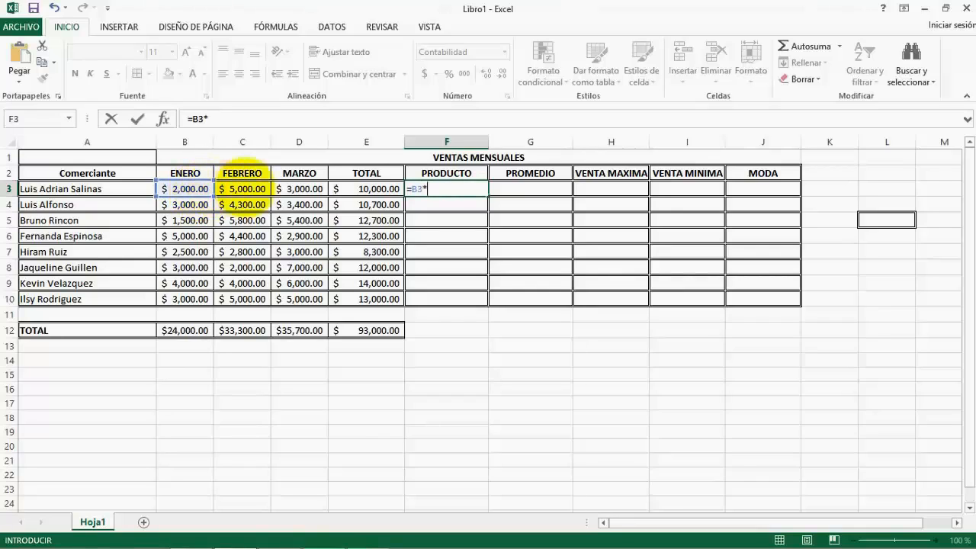
click(243, 189)
text(*)
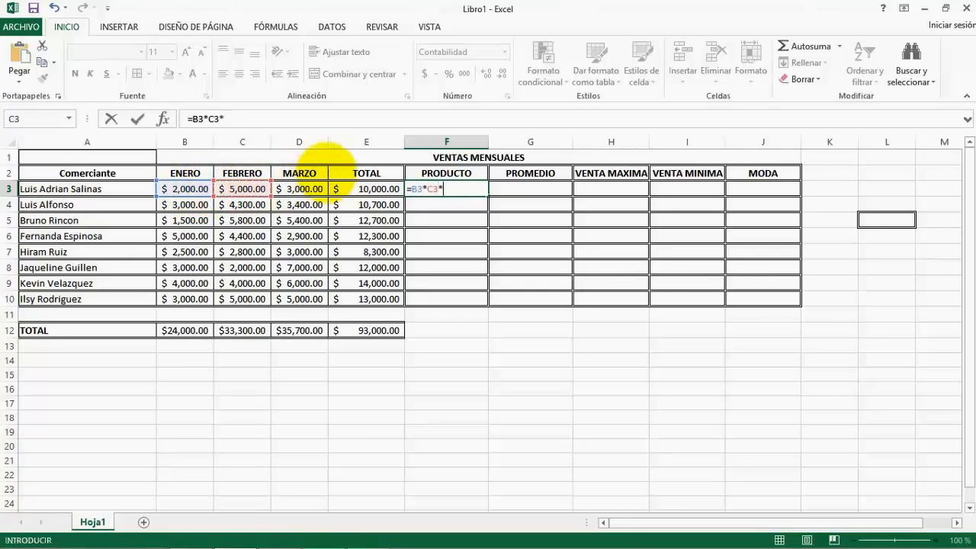
key(BackSpace)
key(Return)
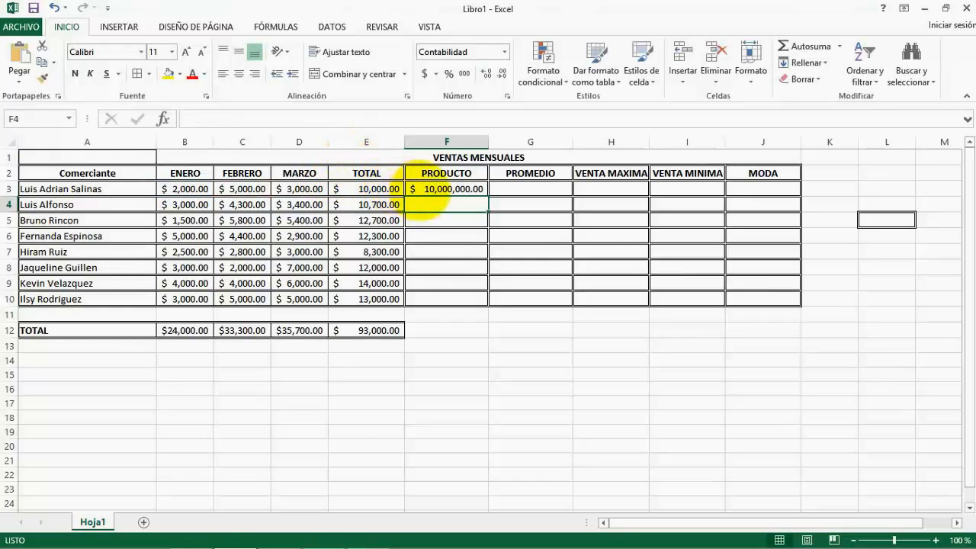
Replace the formula in F3 with =PRODUCTO(B3:C3) to multiply the first merchant's January and February sales.
key(Up)
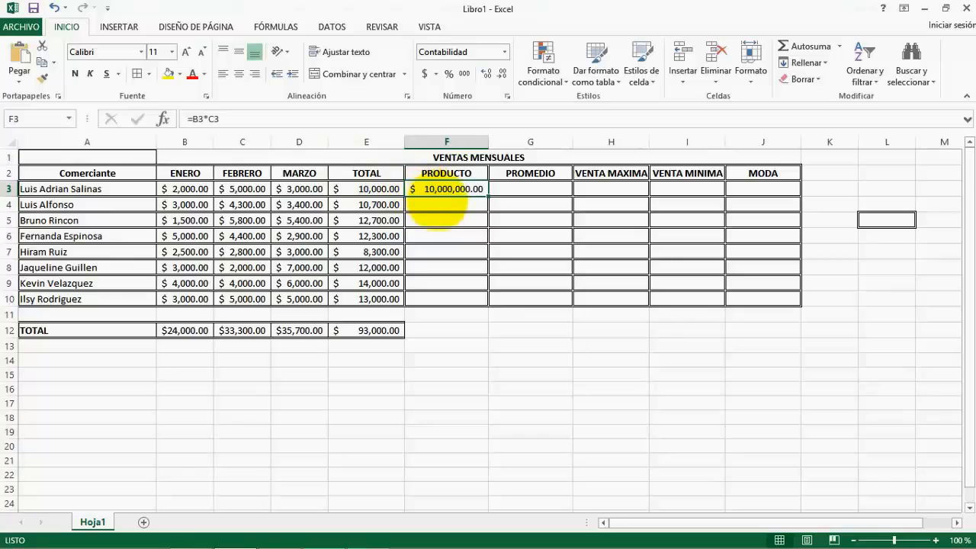
text(=)
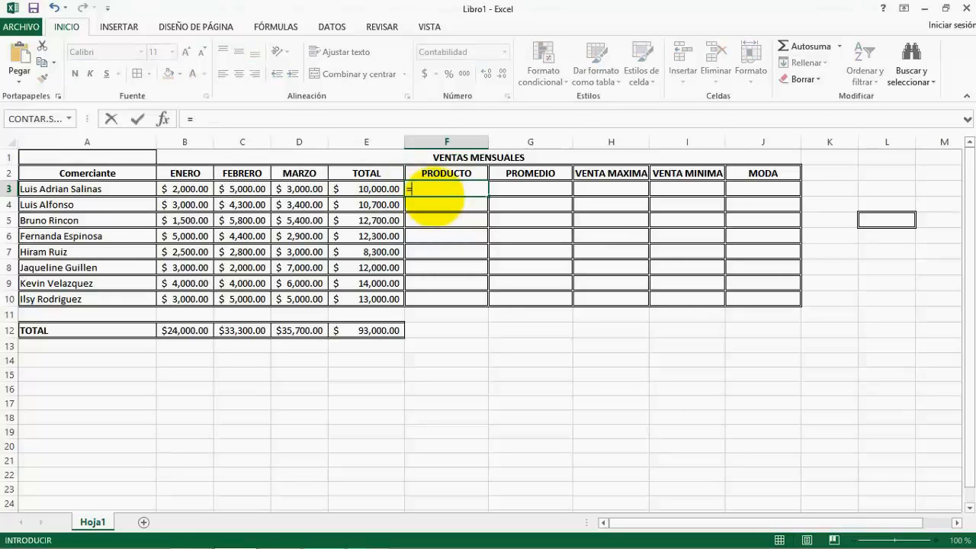
text(PR)
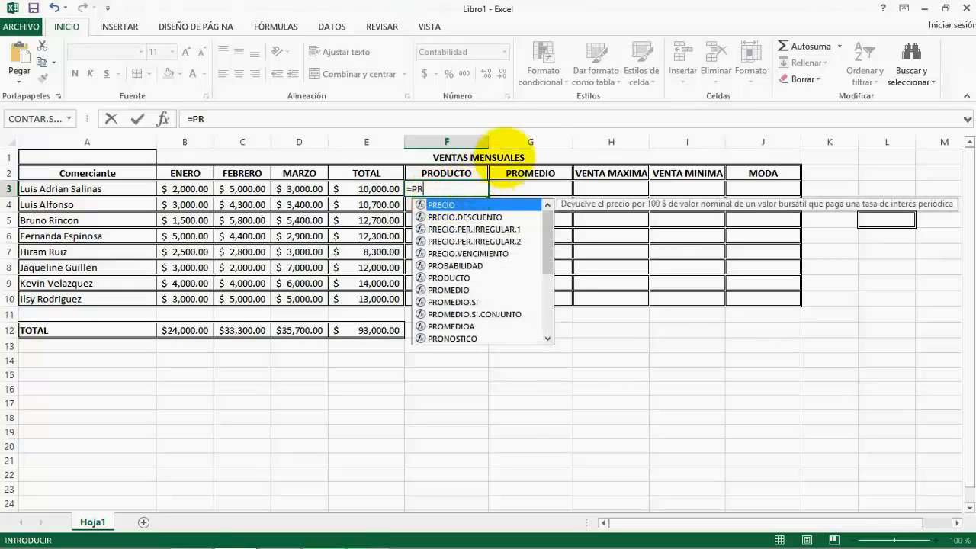
text(ODUC)
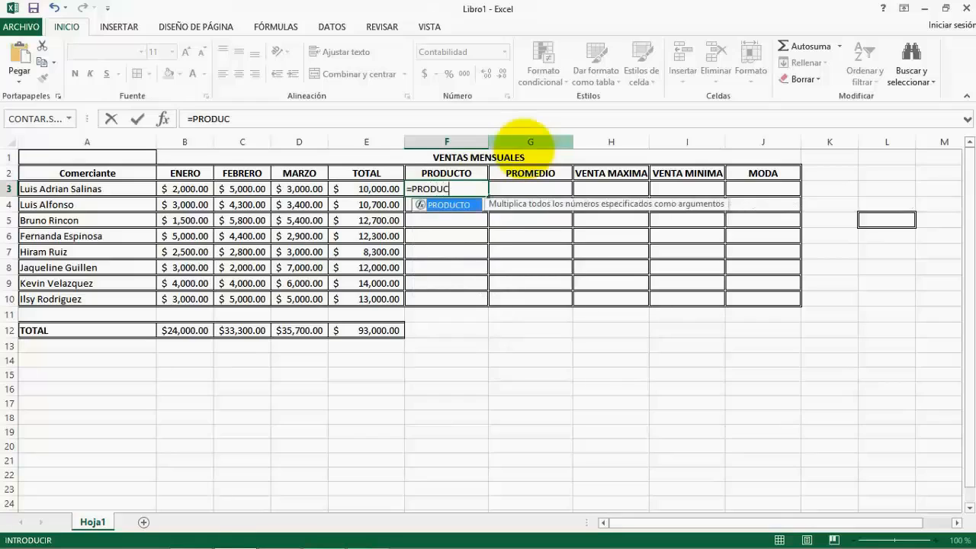
key(Tab)
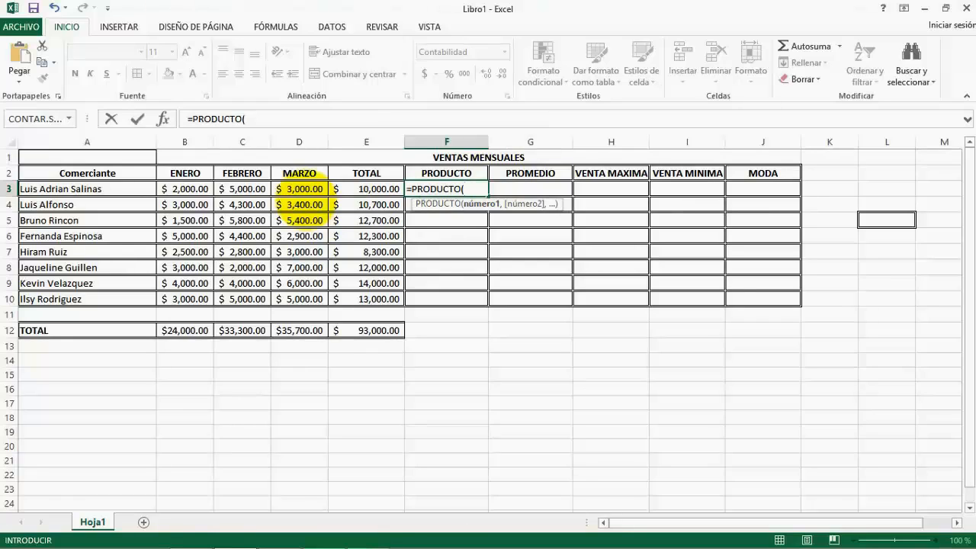
drag(189, 189, 246, 187)
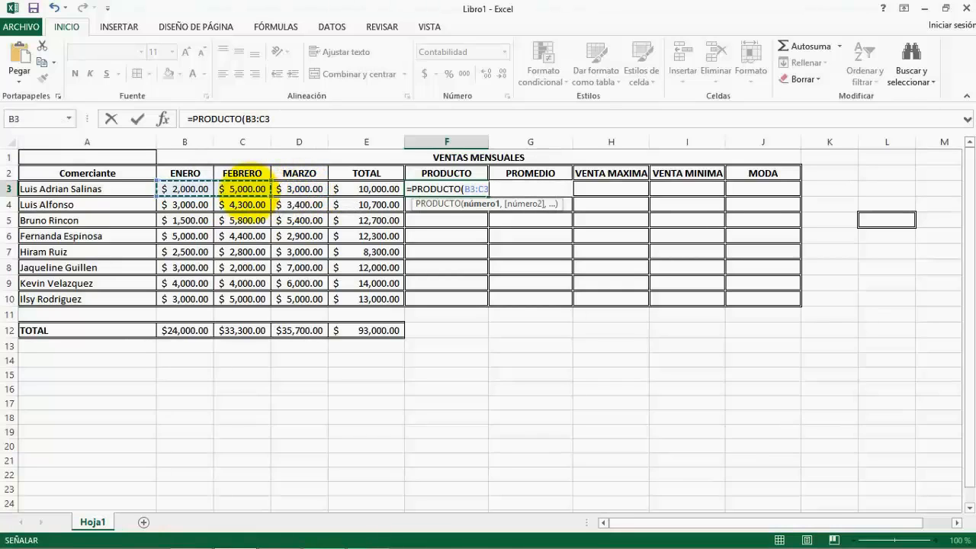
click(244, 189)
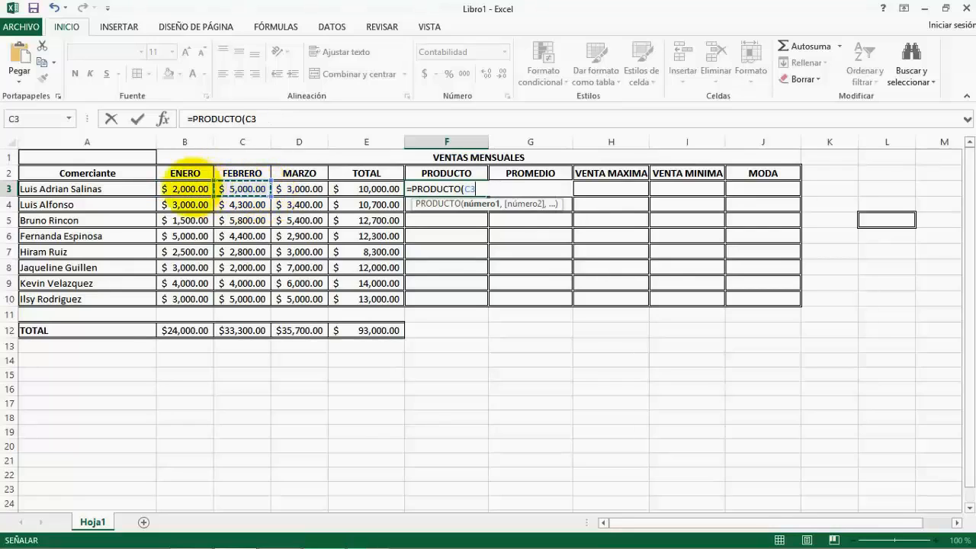
drag(187, 189, 299, 190)
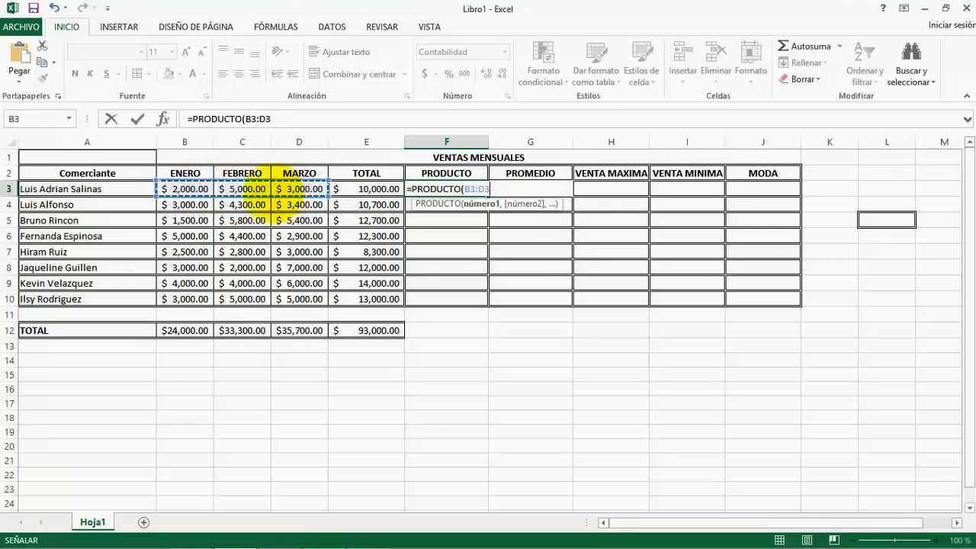
drag(185, 191, 244, 192)
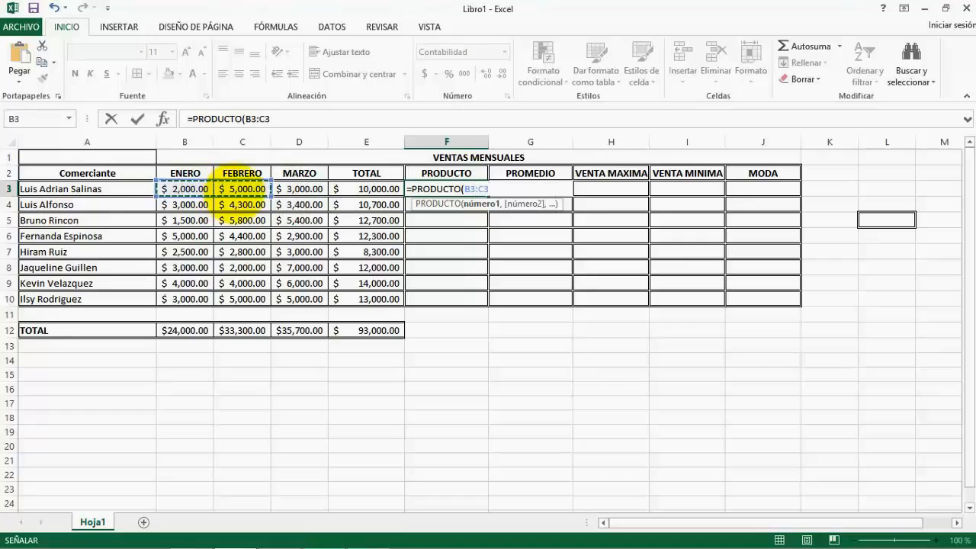
text())
key(Return)
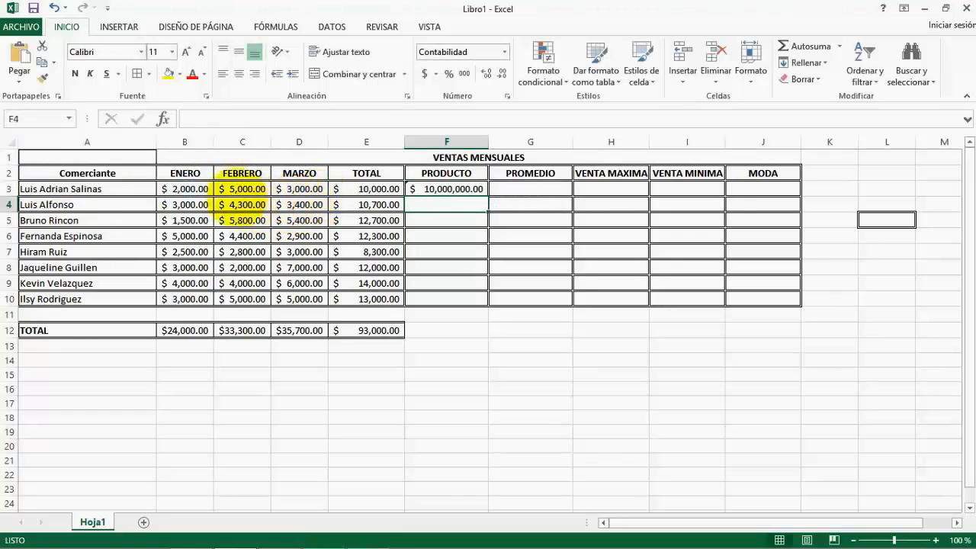
Copy the product formula from F3 down to F10 for all merchants.
click(191, 187)
click(240, 190)
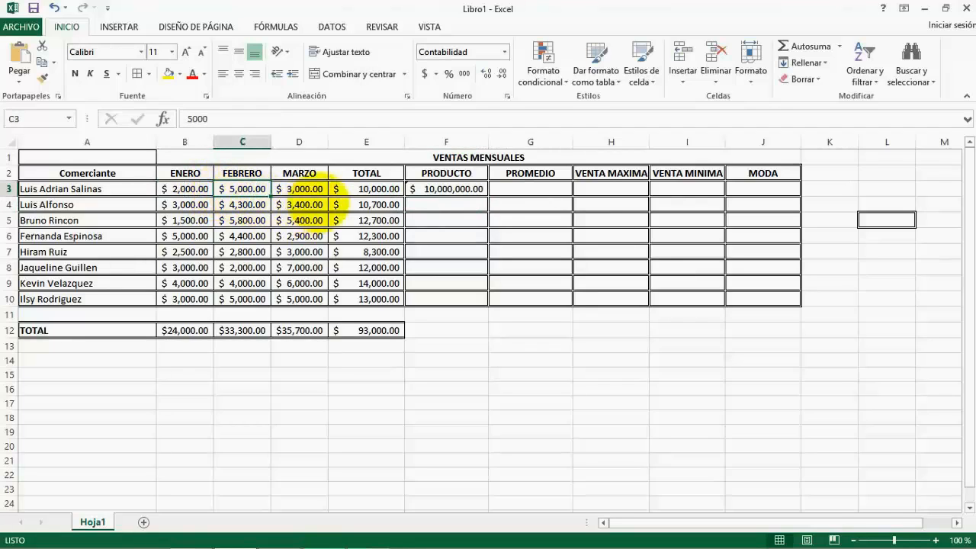
click(441, 205)
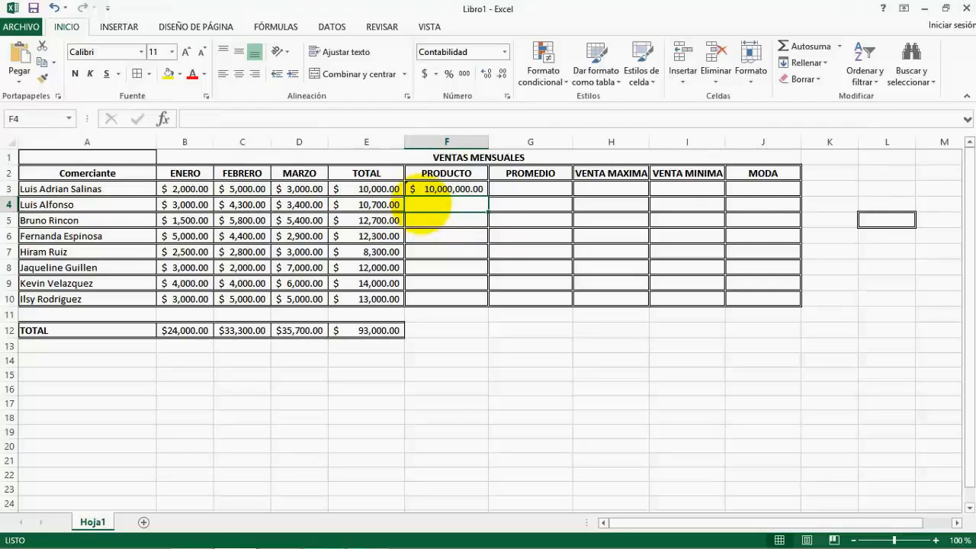
click(447, 191)
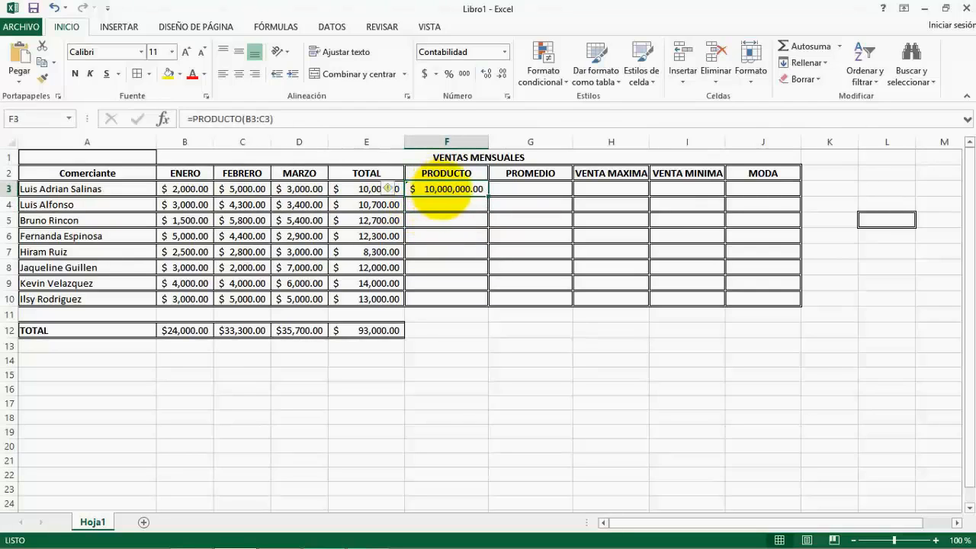
drag(487, 197, 482, 302)
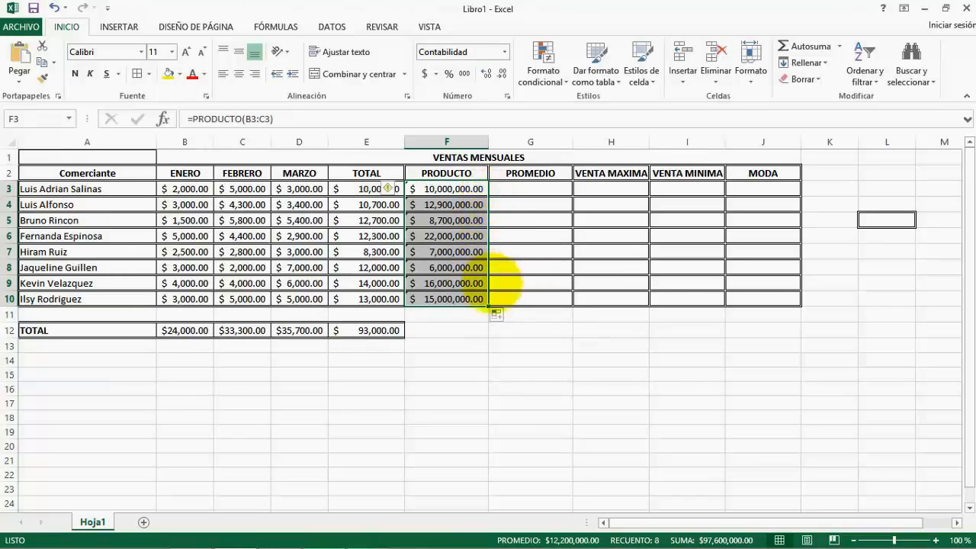
Check the copied product formulas in several cells of the PRODUCTO column.
click(451, 237)
click(448, 221)
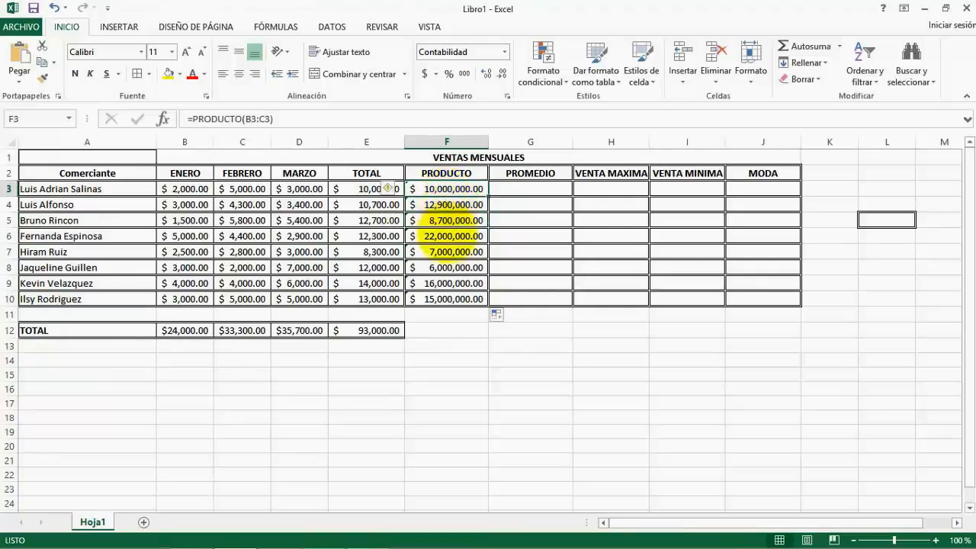
click(448, 299)
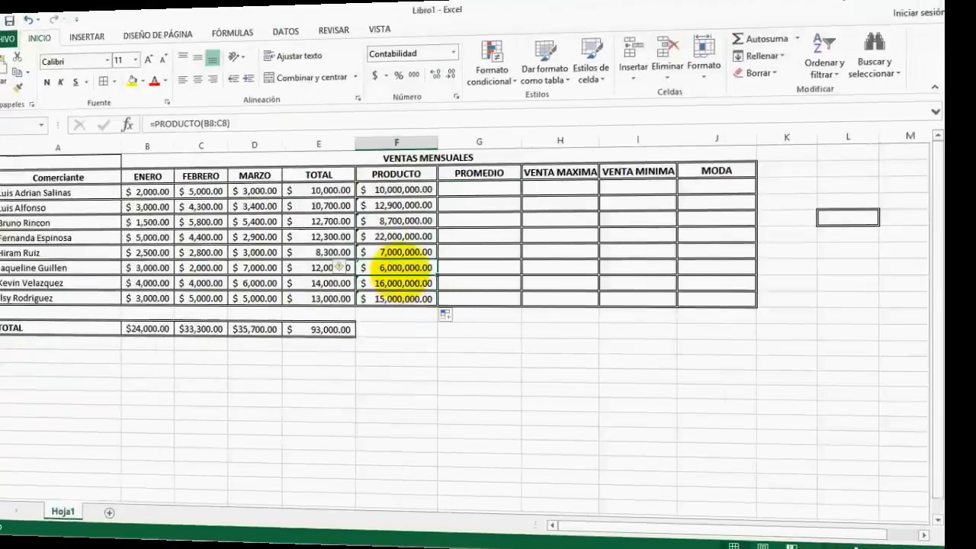
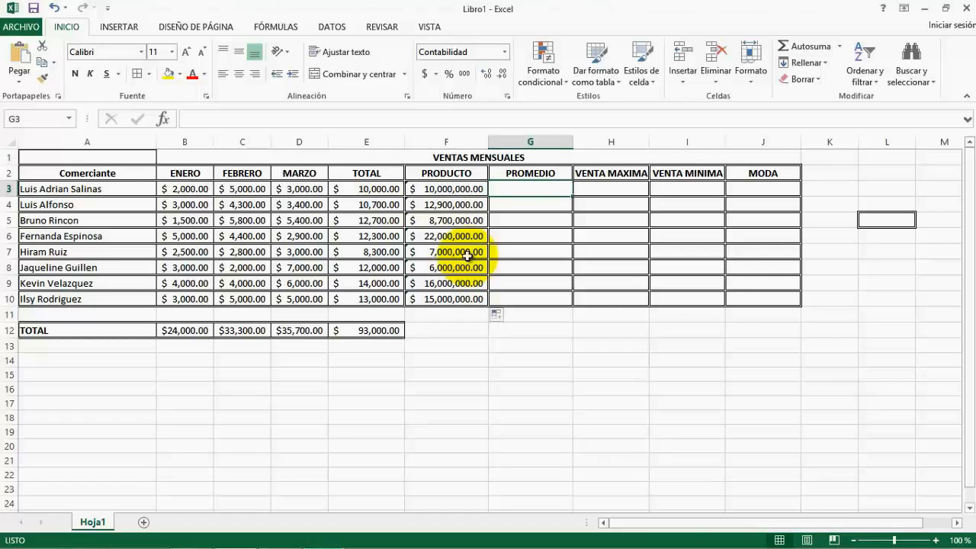
Examine the first merchant's values in row 3, going from G3 back to ENERO and returning.
key(Left)
key(Left)
key(Left)
key(Left)
key(Left)
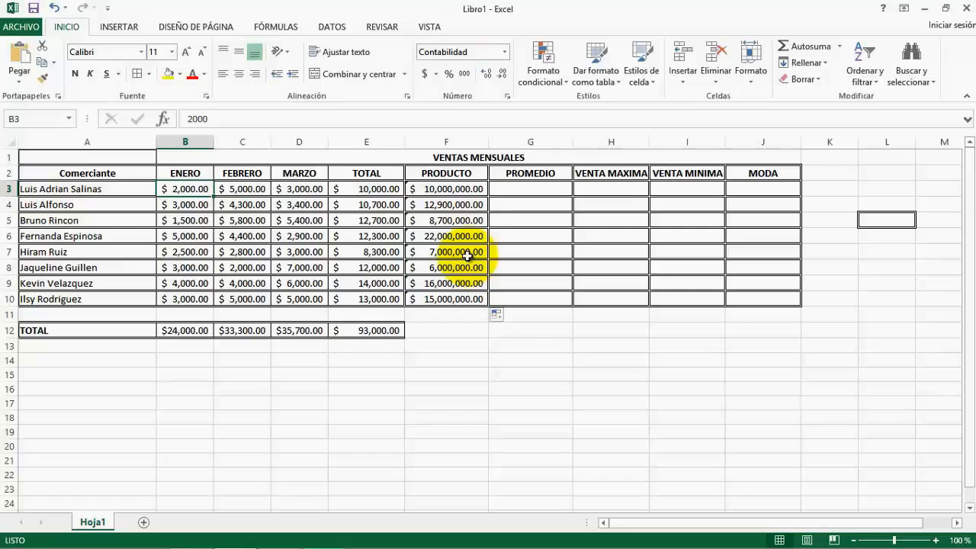
key(Right)
key(Right)
key(Right)
key(Right)
key(Right)
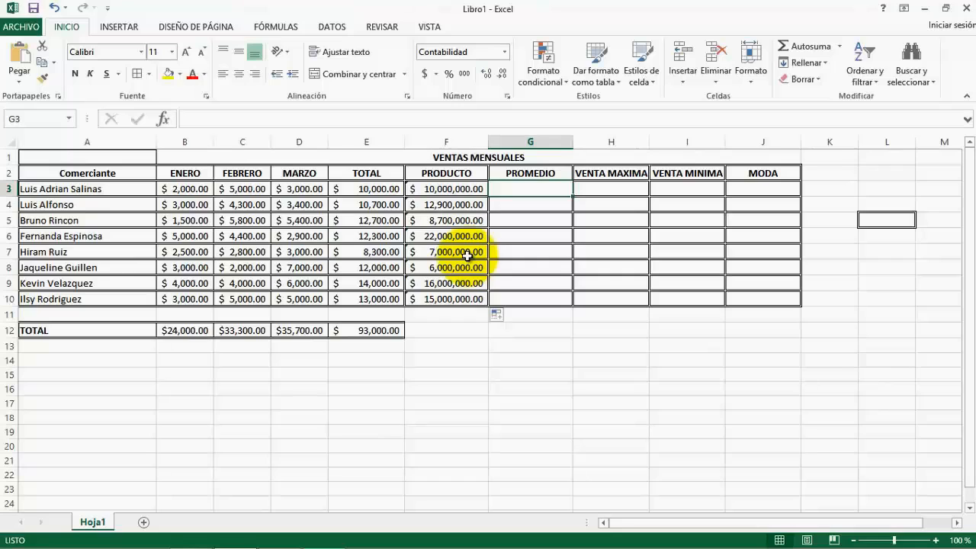
Calculate the first merchant's average in G3 with =PROMEDIO(B3:D3) and copy the formula down to G10.
text(=pro)
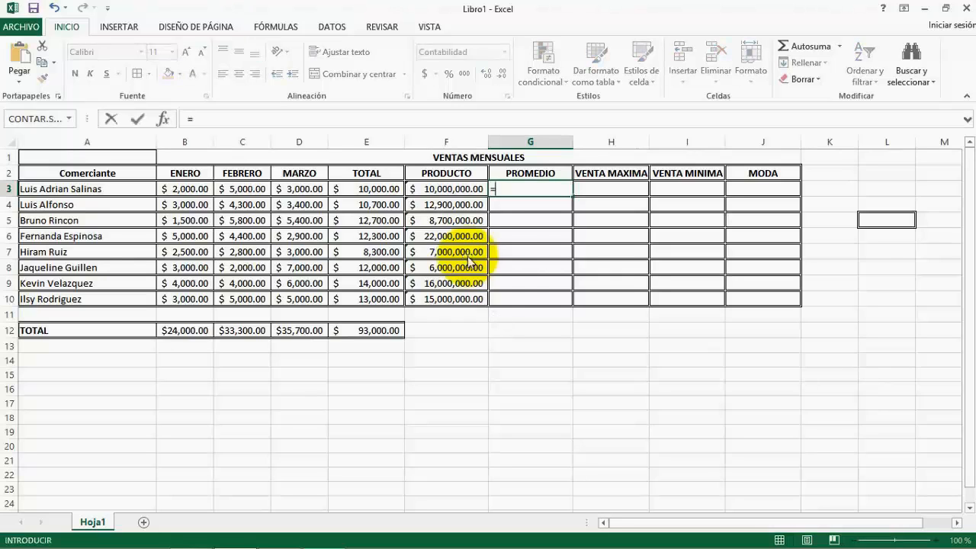
key(BackSpace)
key(BackSpace)
key(BackSpace)
text(PROMEDIO()
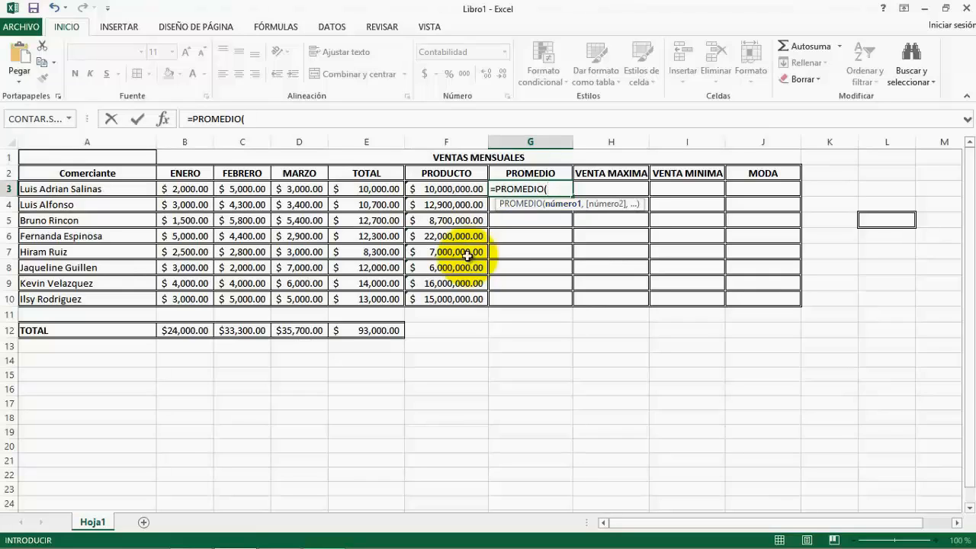
drag(183, 189, 316, 192)
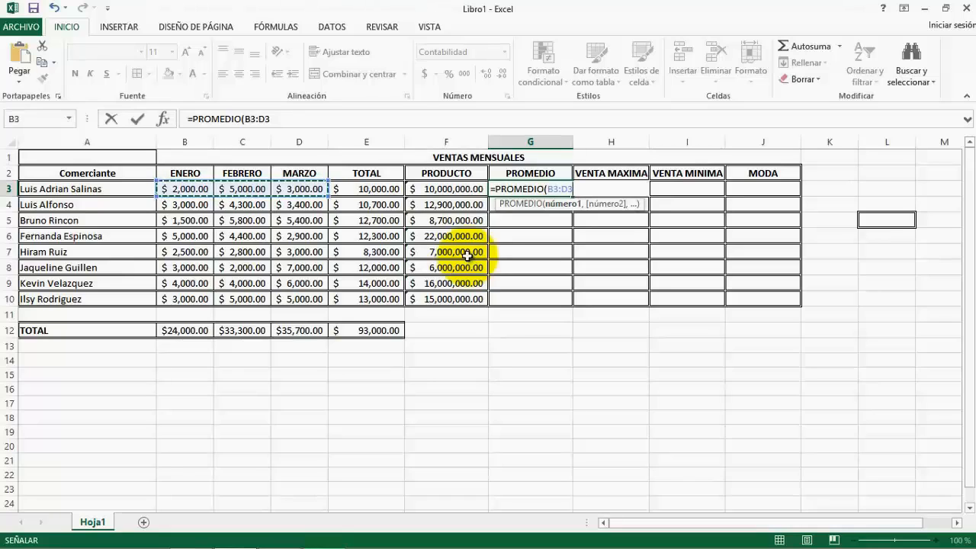
key(Return)
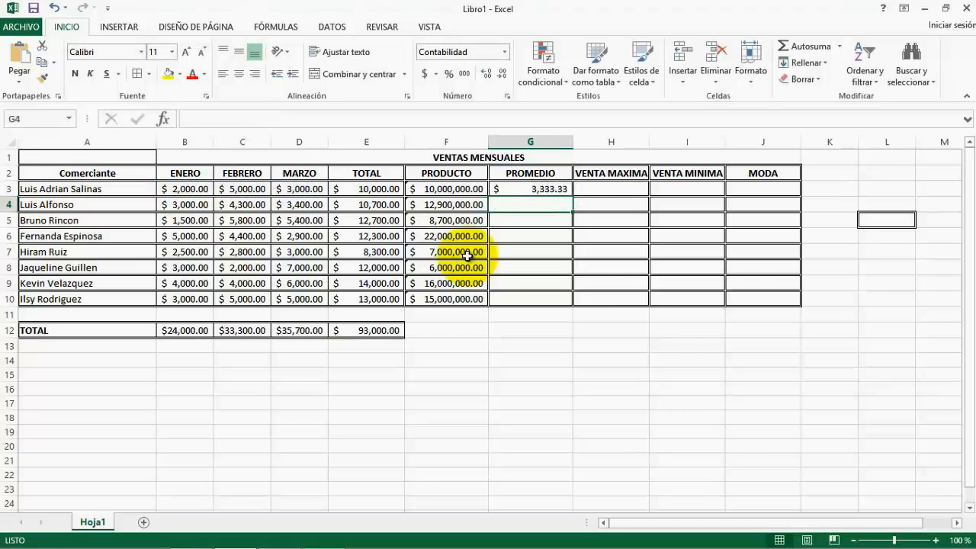
key(Up)
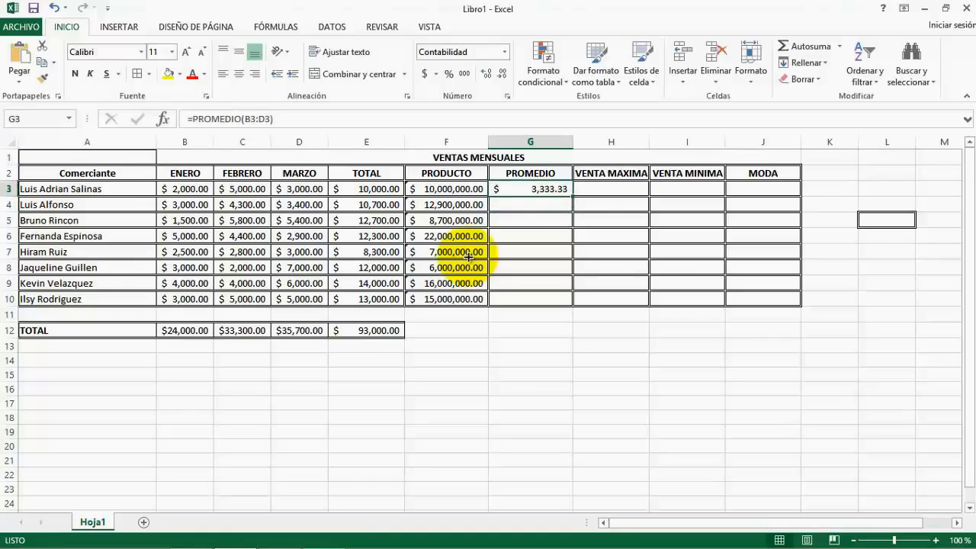
drag(573, 196, 560, 300)
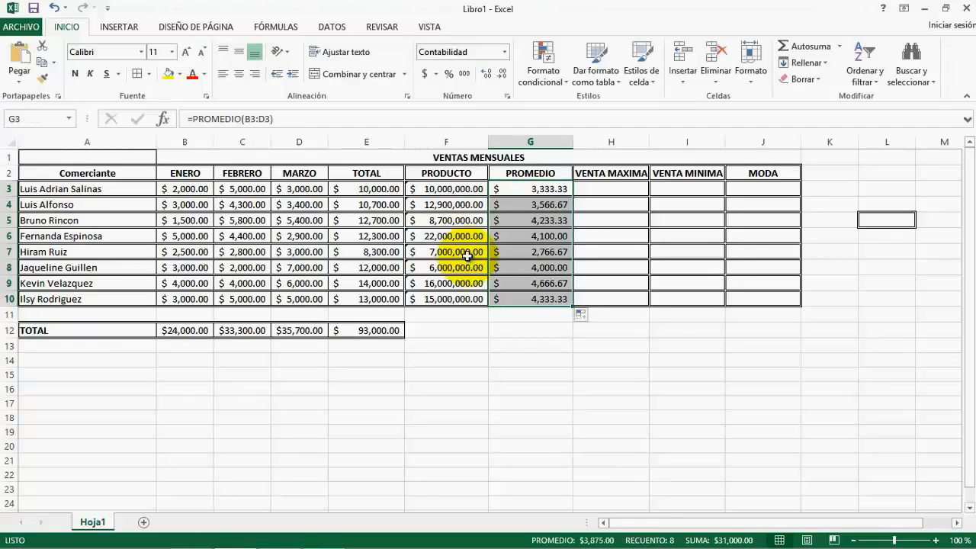
Review the copied average formulas row by row in the PROMEDIO column, ending back at G3.
key(Down)
key(Down)
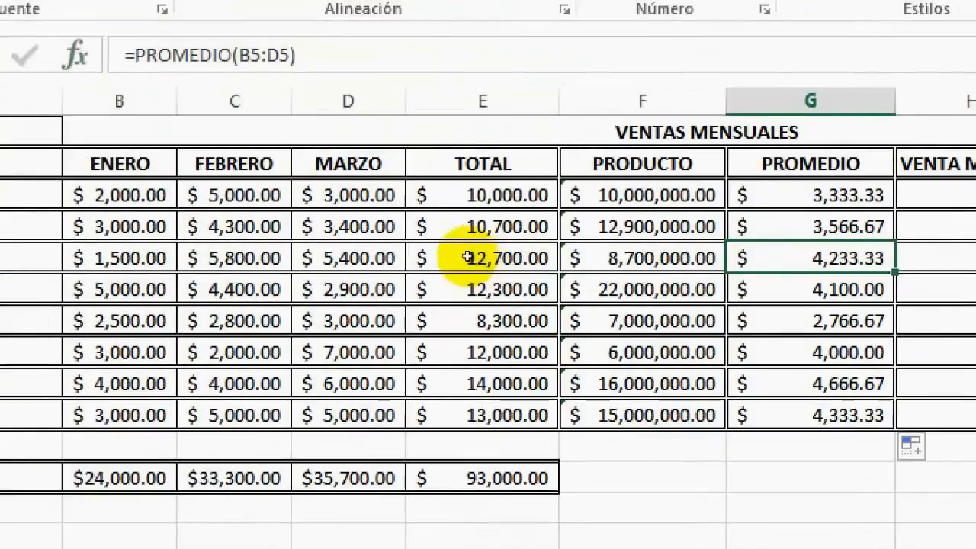
key(Down)
key(Down)
key(Down)
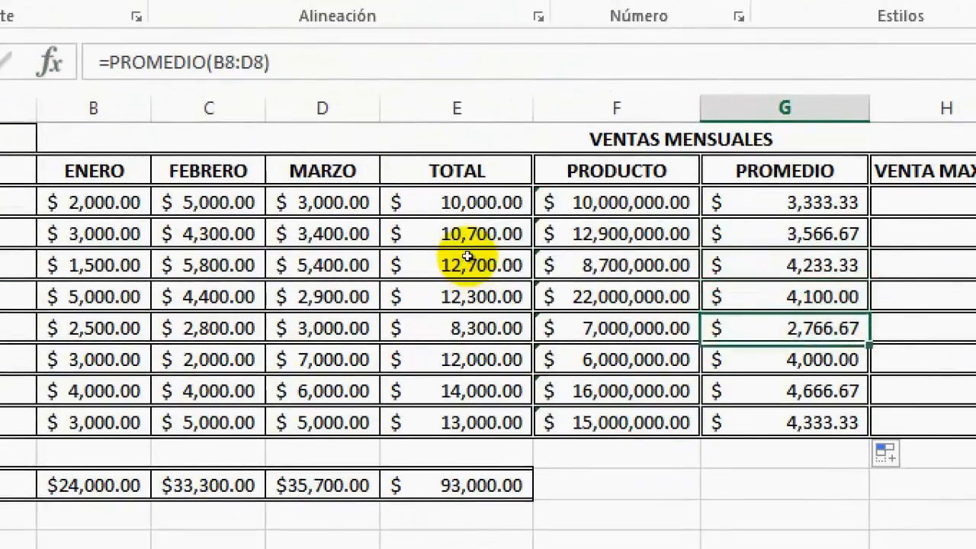
key(Up)
key(Up)
key(Up)
key(Up)
key(Up)
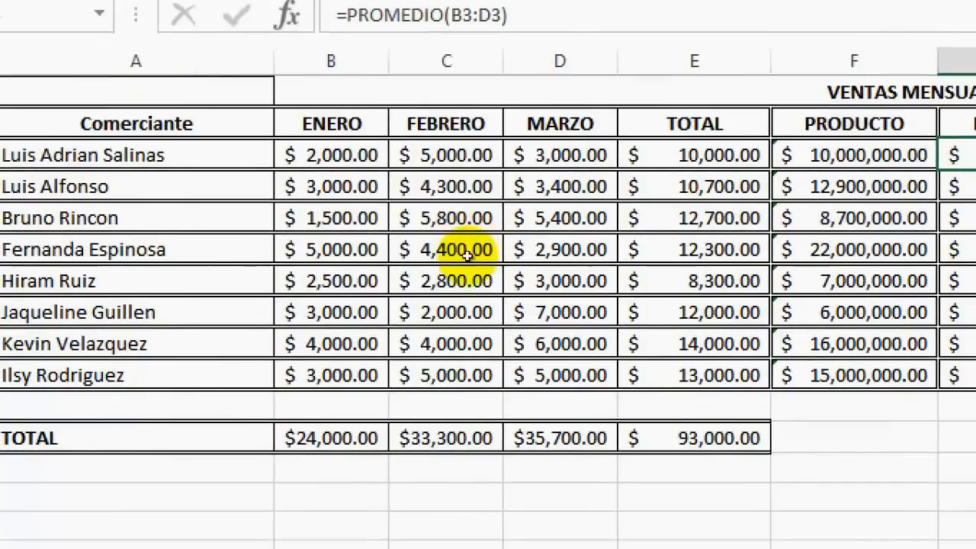
Calculate the ENERO average in B14, below the monthly totals, with =PROMEDIO(B4:B10).
click(331, 497)
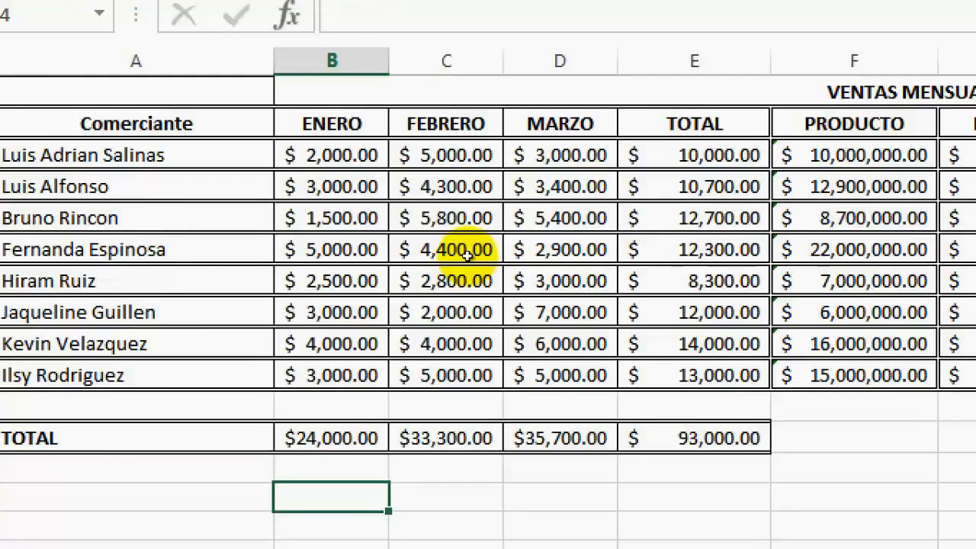
text(=PRO)
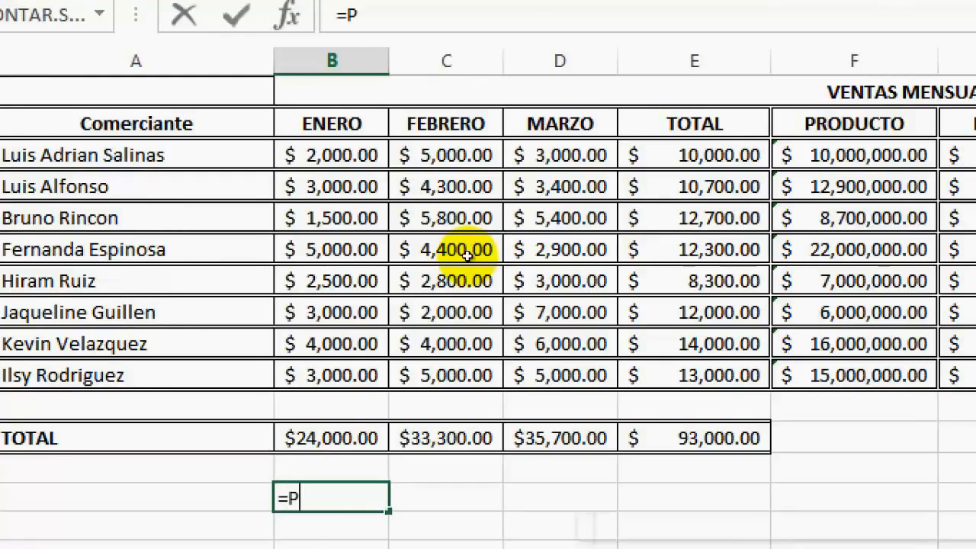
text(MEDIO)
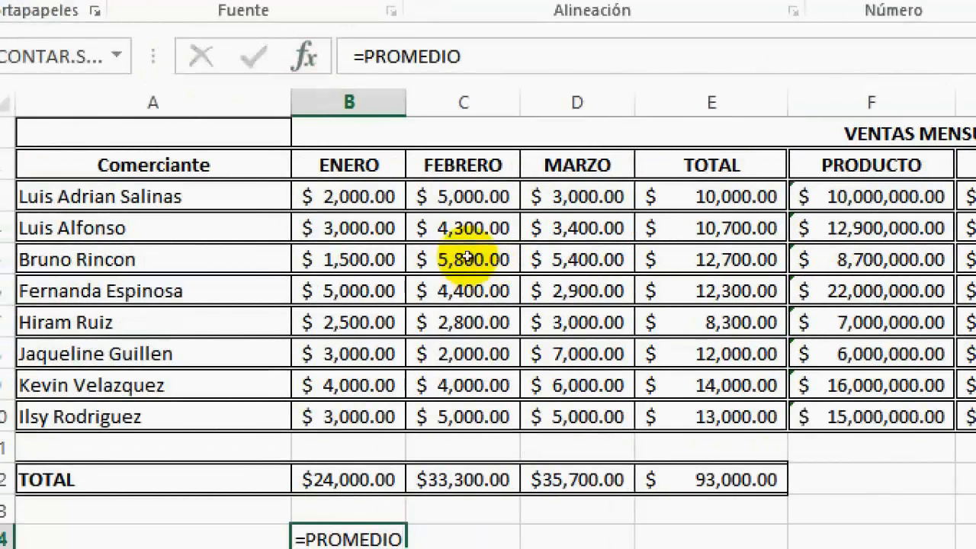
drag(349, 197, 349, 416)
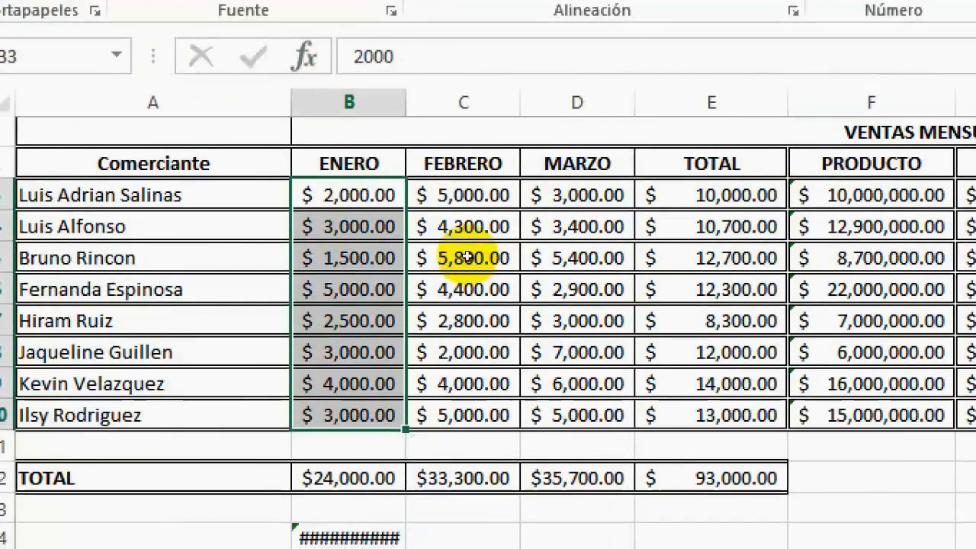
scroll(468, 257, down, 1)
click(348, 445)
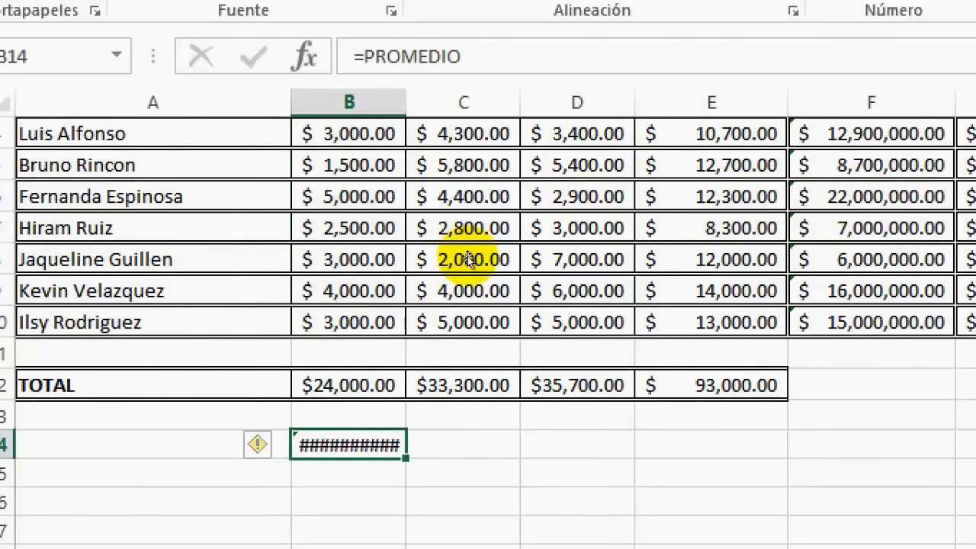
key(F2)
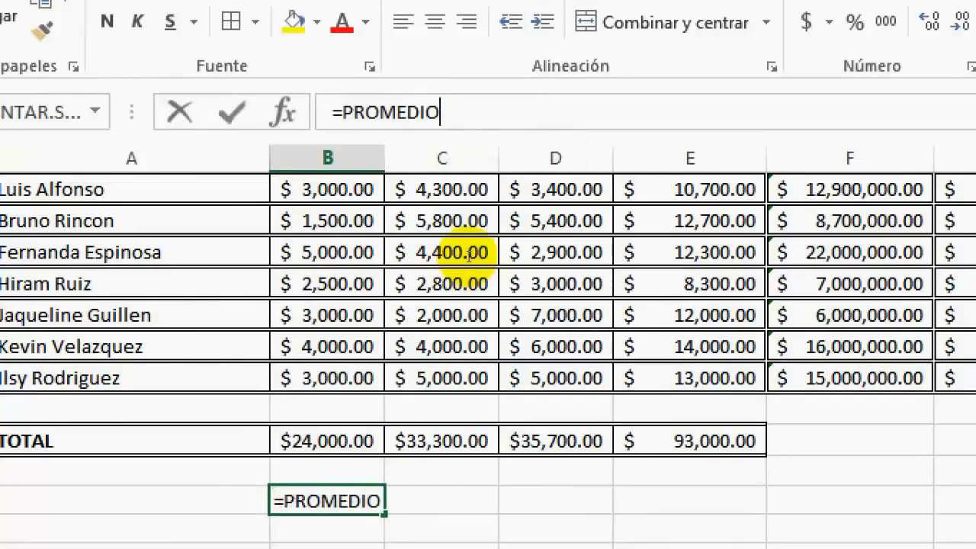
text(()
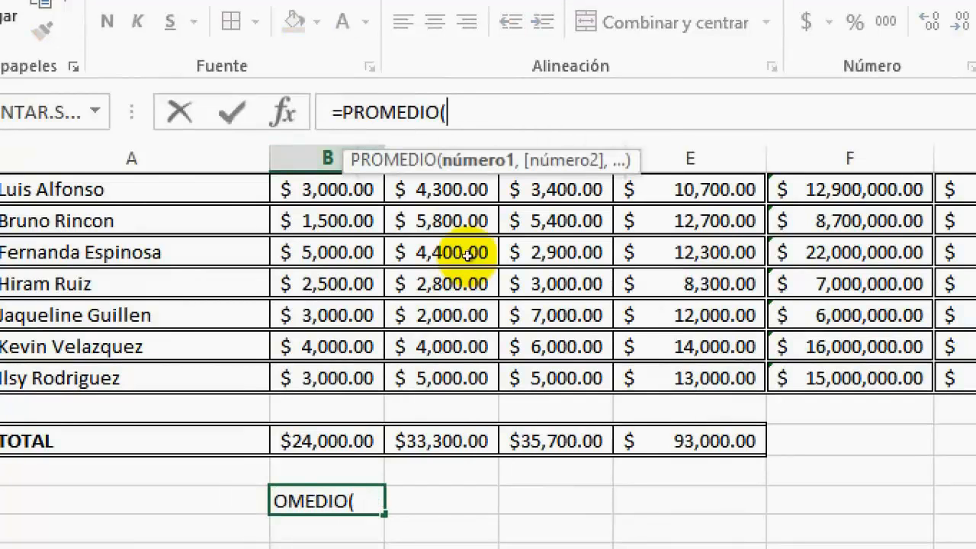
drag(328, 189, 328, 378)
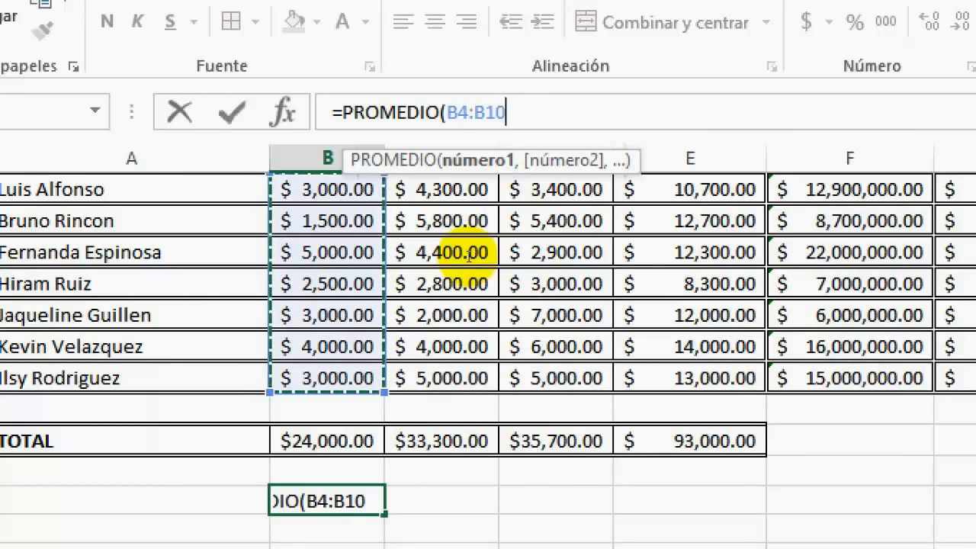
text())
key(Return)
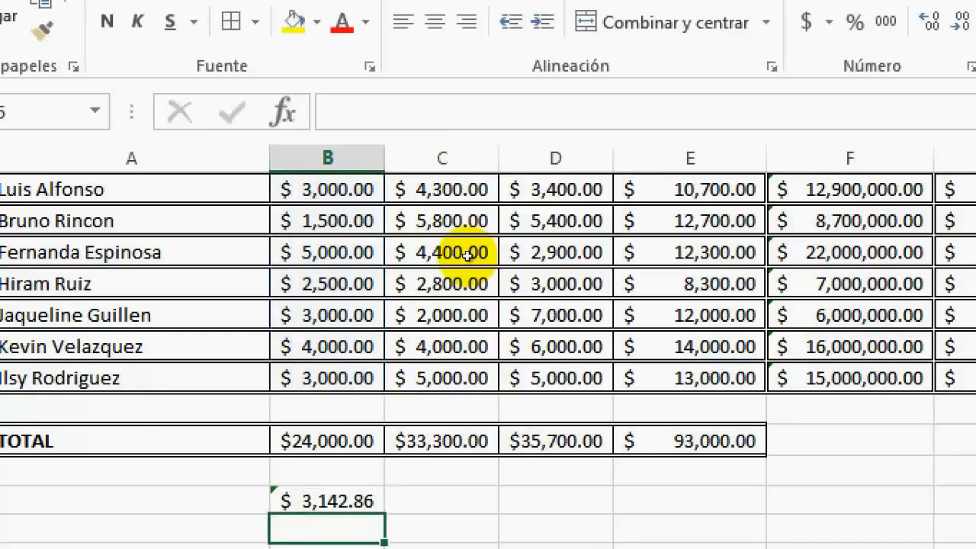
Copy the ENERO average formula from B14 across to the FEBRERO and MARZO columns, through D14.
key(Up)
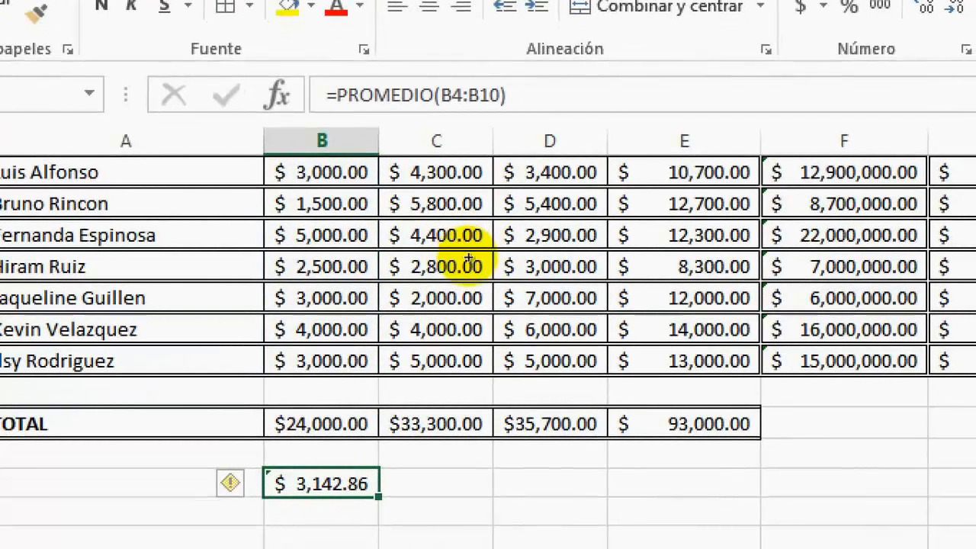
drag(378, 497, 586, 492)
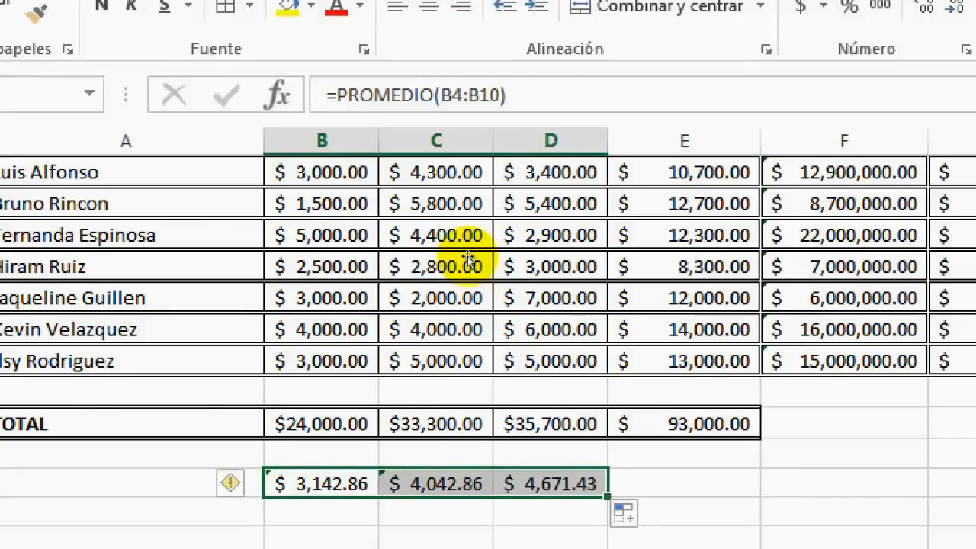
scroll(469, 257, up, 1)
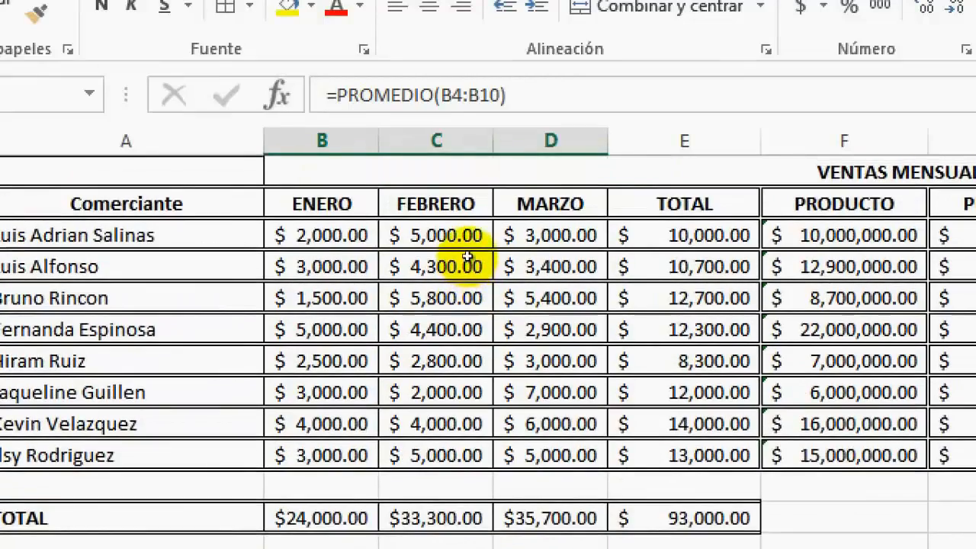
scroll(469, 257, down, 1)
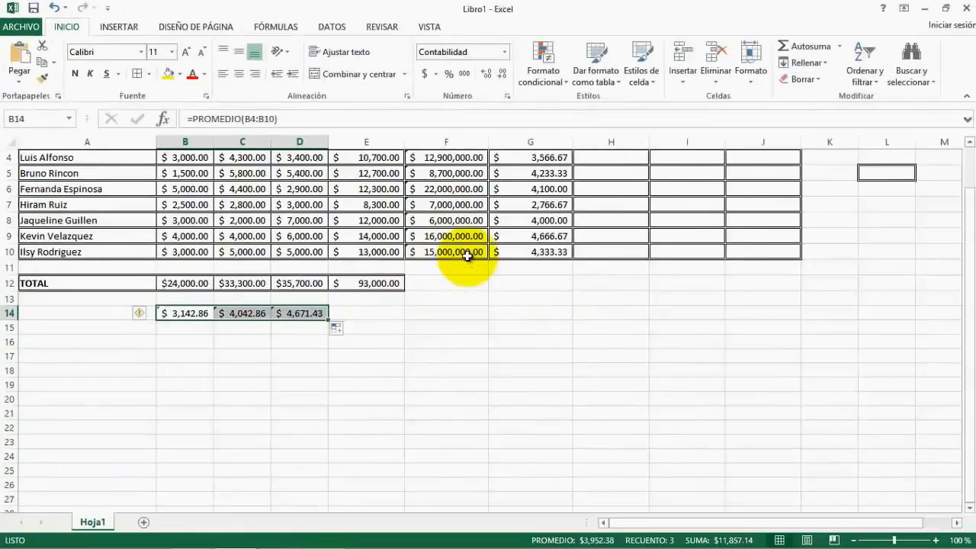
scroll(543, 456, up, 1)
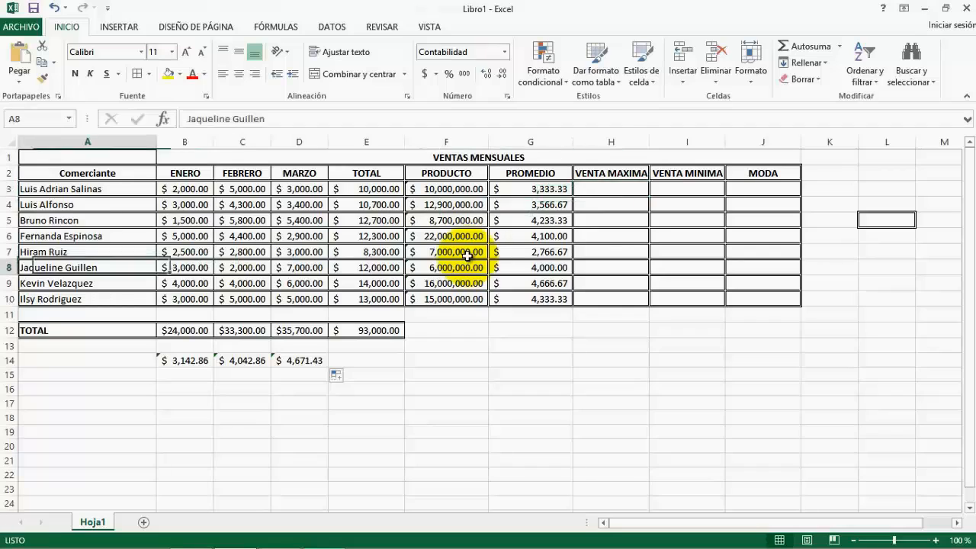
Examine the ENERO to MARZO sales of the merchant in row 8, B8:D8.
key(Right)
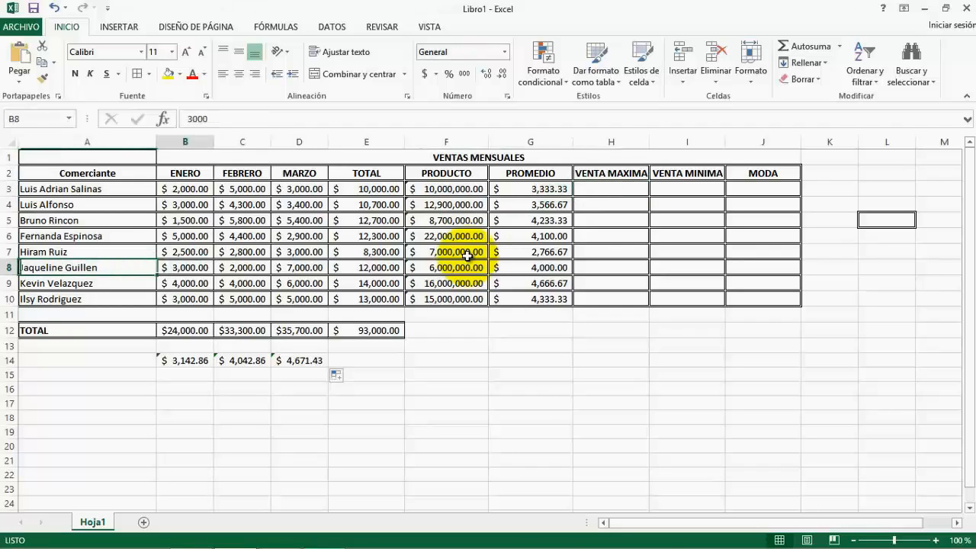
key(shift+Right)
key(shift+Right)
key(shift+Left)
key(shift+Left)
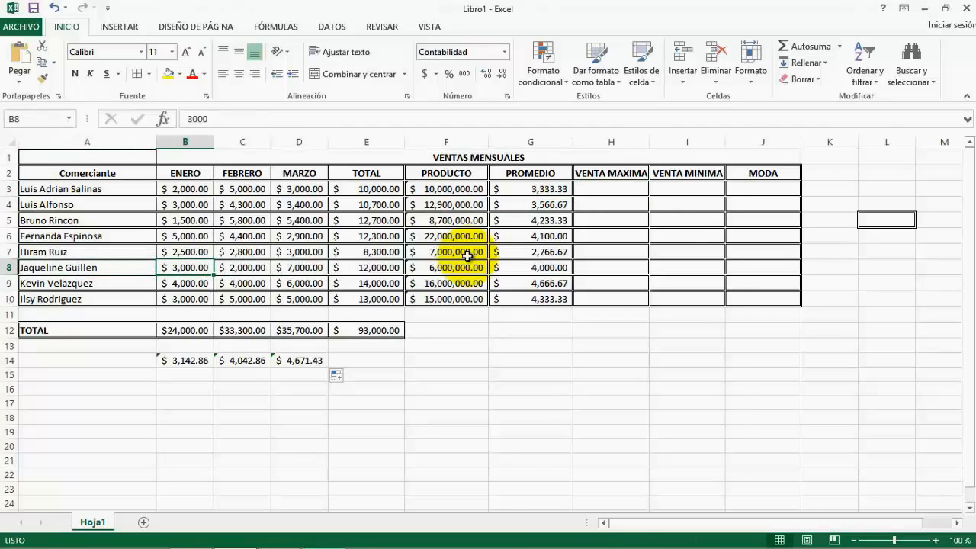
Calculate the row 8 merchant's maximum sale in H8, under VENTA MAXIMA, with =MAX(B8:D8).
key(Right)
key(Right)
key(Right)
key(Right)
key(Right)
key(Right)
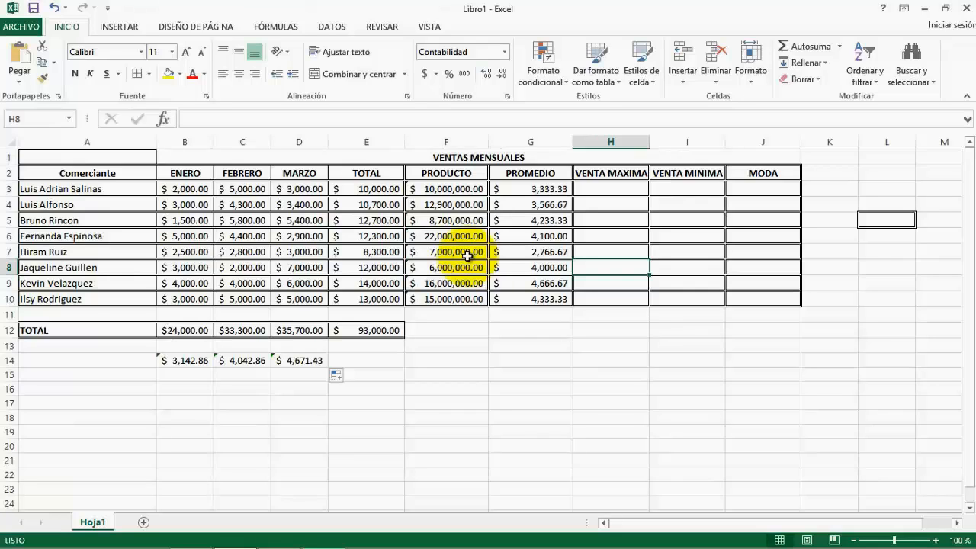
text(=MA)
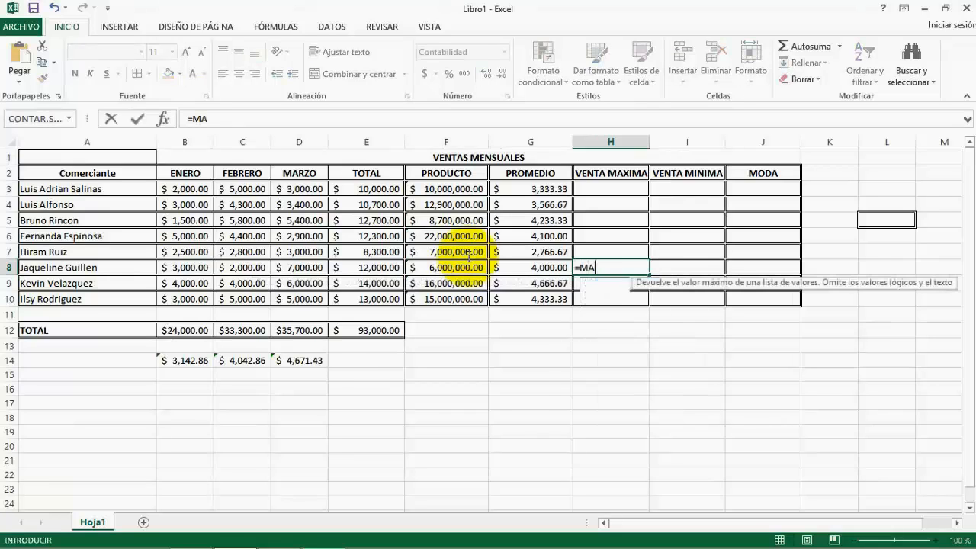
text(X)
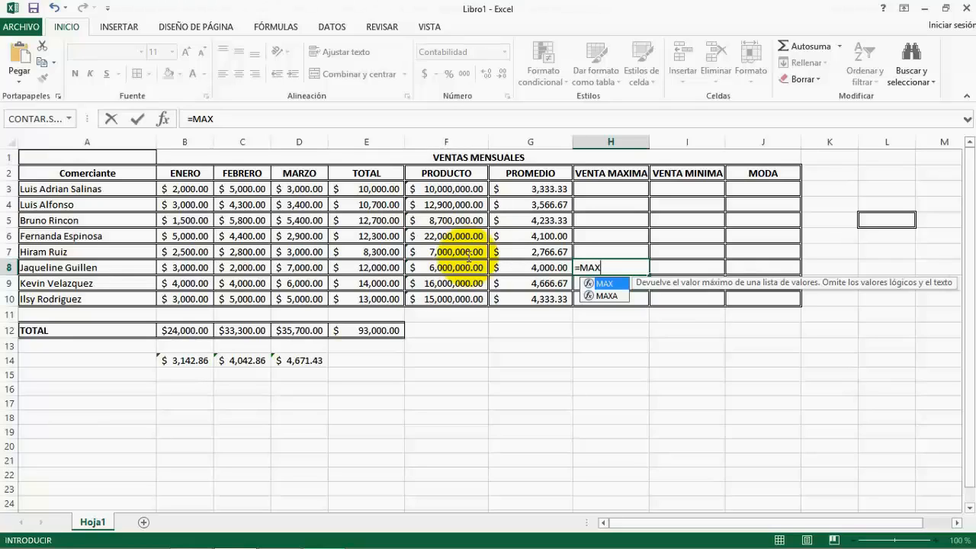
text(()
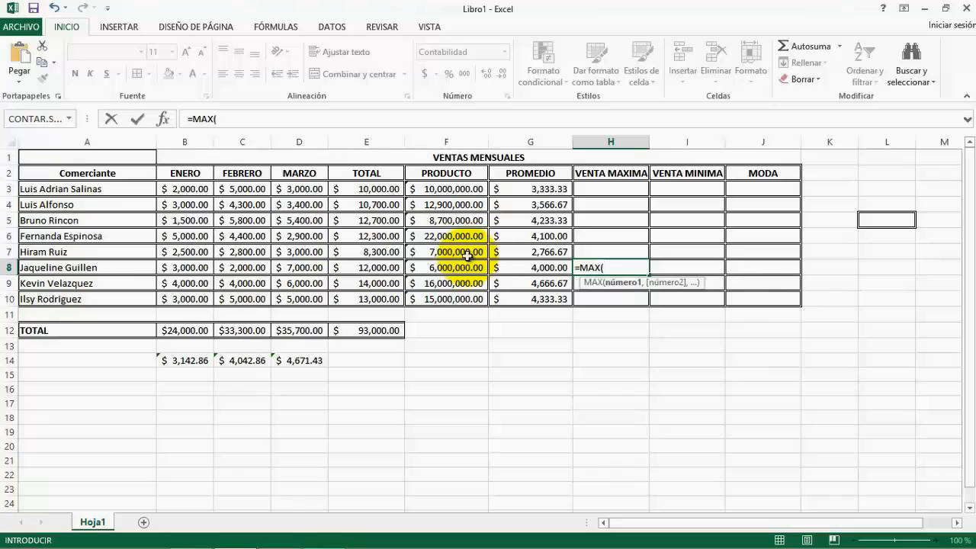
key(Left)
key(Left)
key(Left)
key(Left)
key(Left)
key(Left)
key(shift+Right)
key(shift+Right)
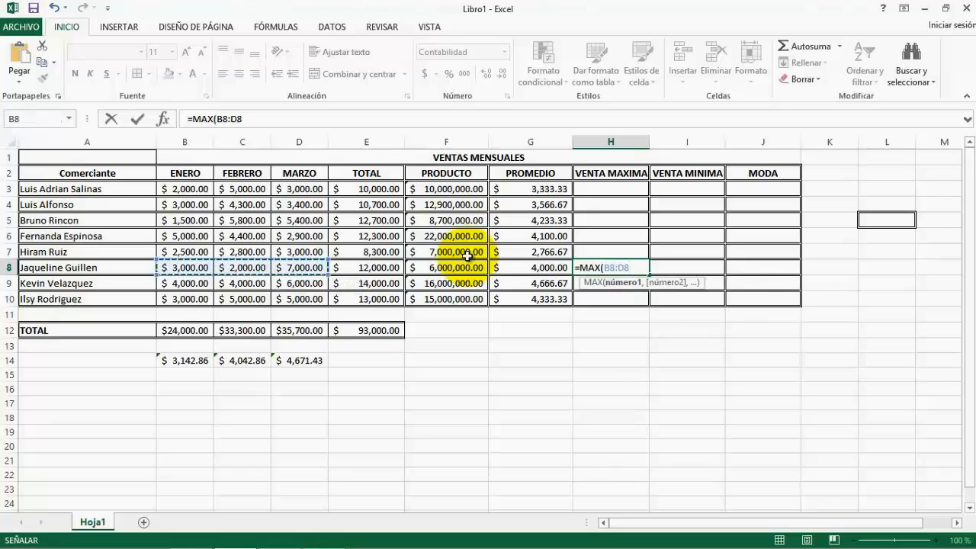
key(Return)
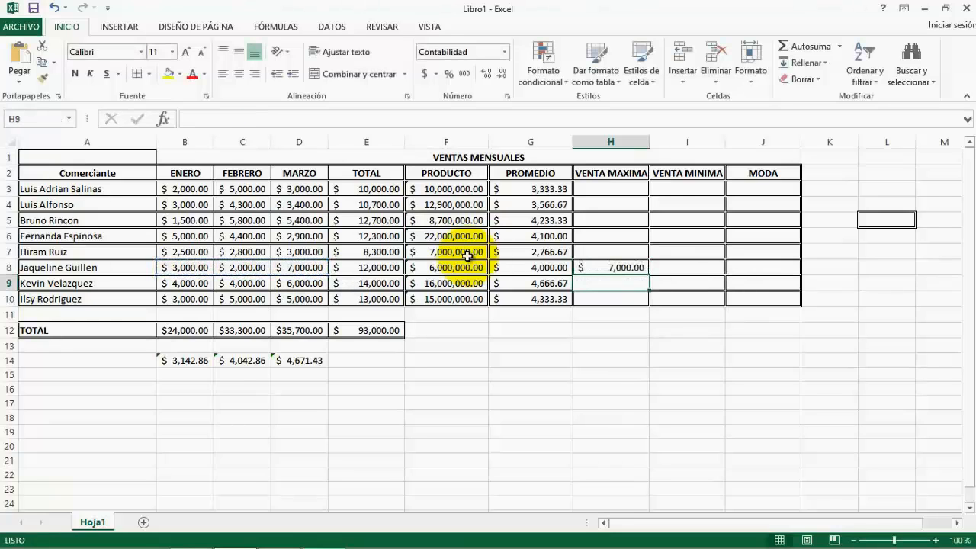
Copy the maximum formula from H8 up to H3 and down to H10, and check the copies in H3 to H5.
key(Up)
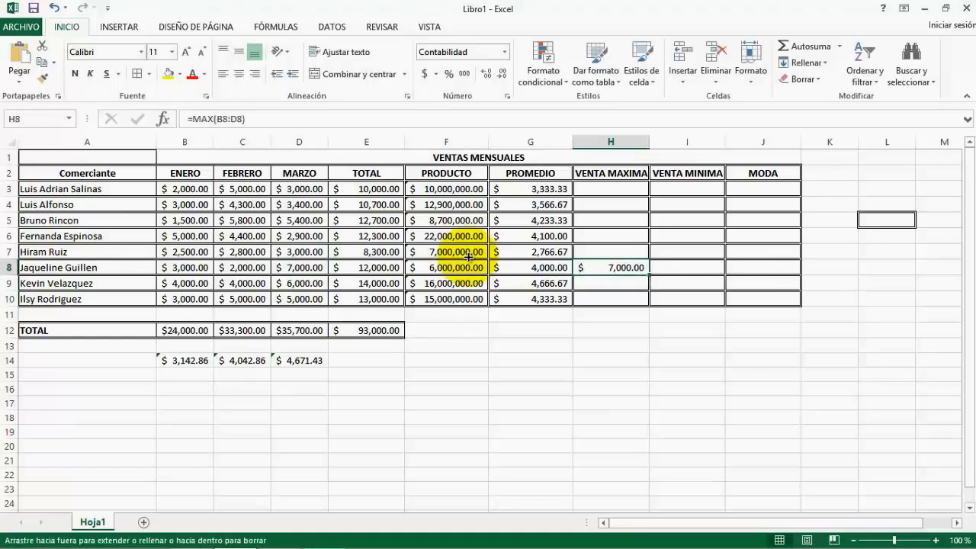
drag(610, 217, 611, 185)
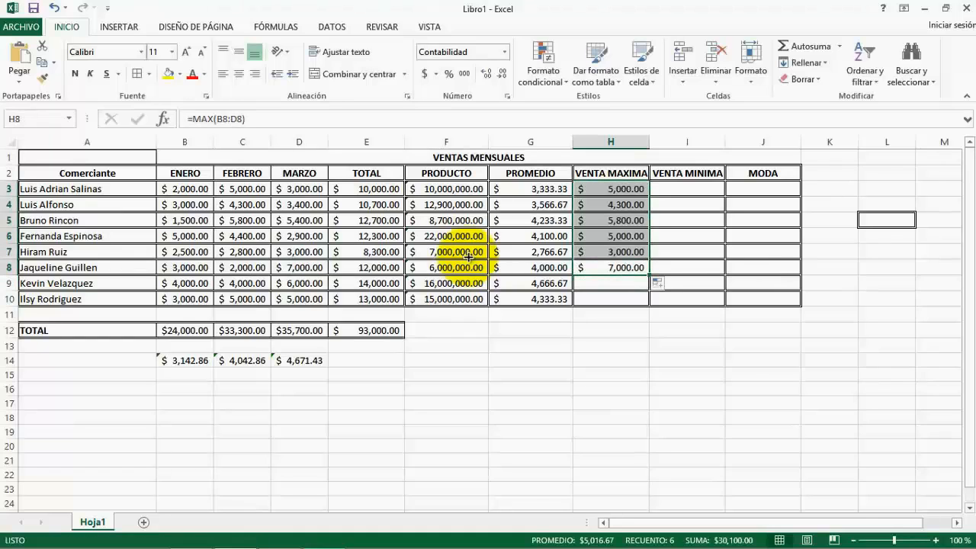
drag(649, 275, 649, 300)
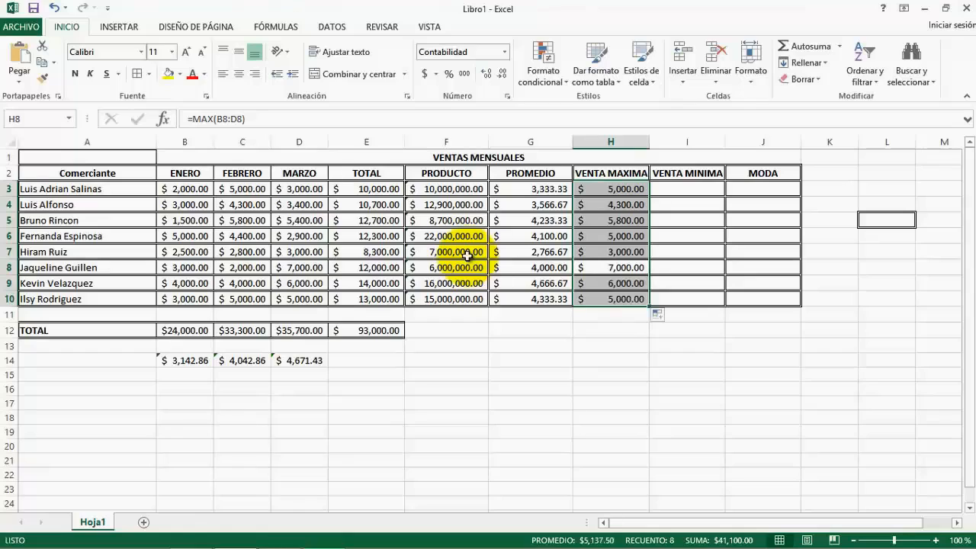
click(611, 189)
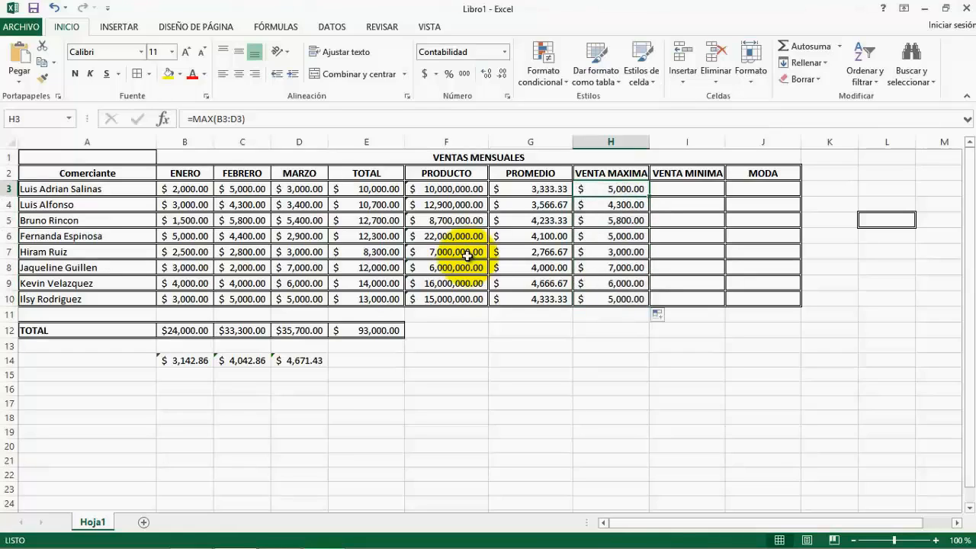
key(Down)
key(Down)
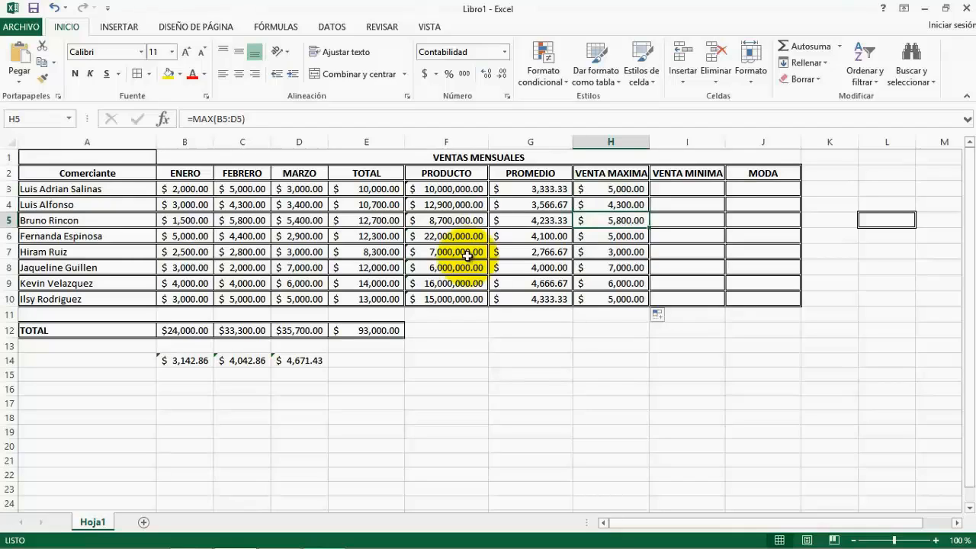
Calculate the highest sale across all merchants and months in B16 with =MAX(B3:D10) and compare it with H8.
click(184, 389)
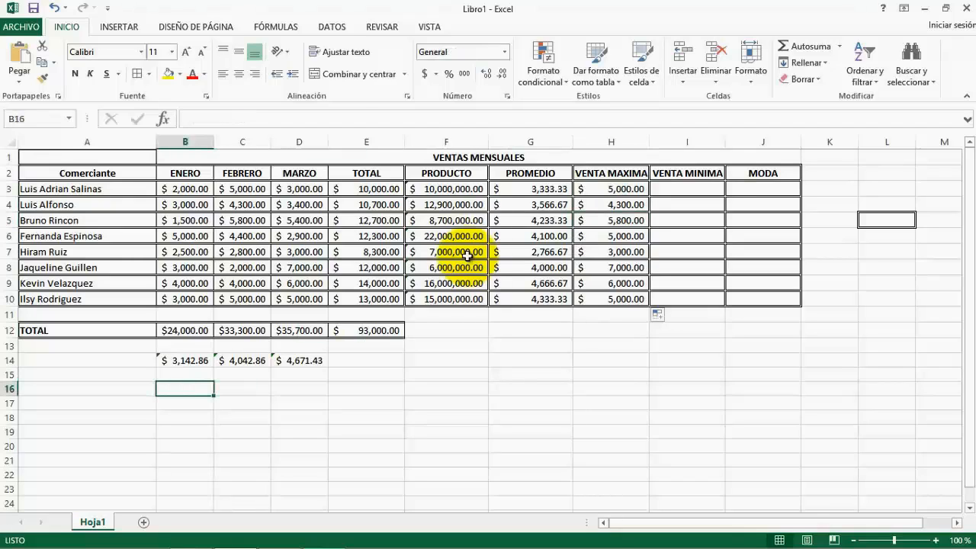
mouse_move(184, 189)
mouse_down()
mouse_move(366, 299)
mouse_move(299, 299)
mouse_up()
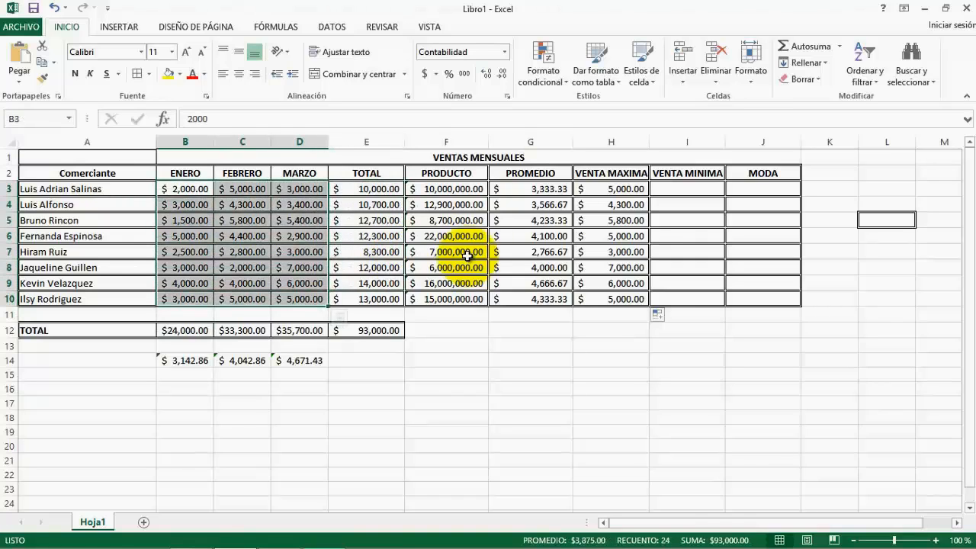
click(185, 389)
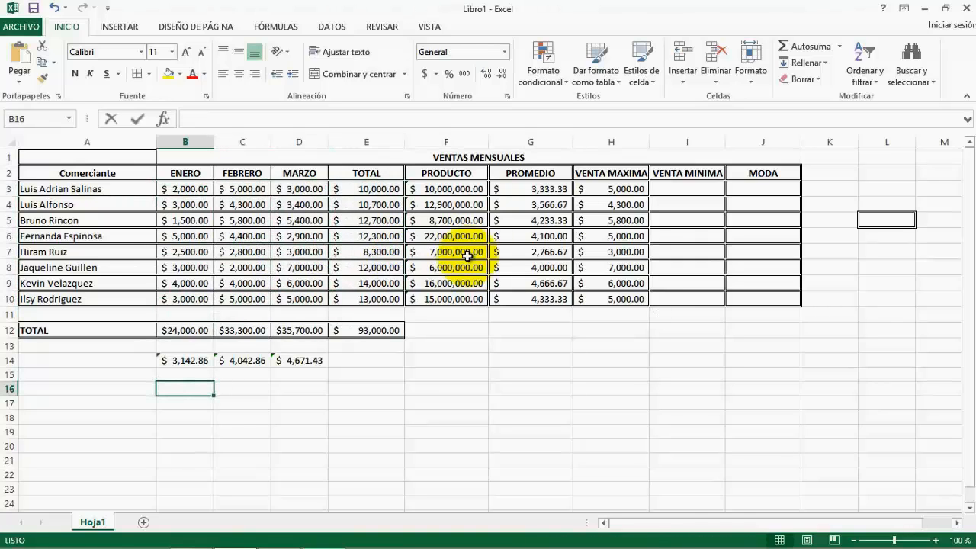
text(=MAX)
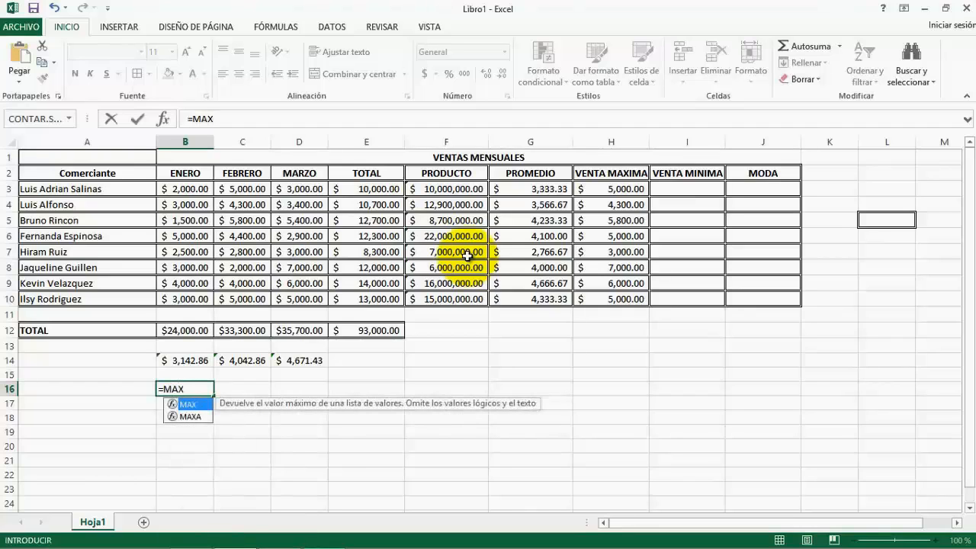
text(()
drag(184, 188, 299, 299)
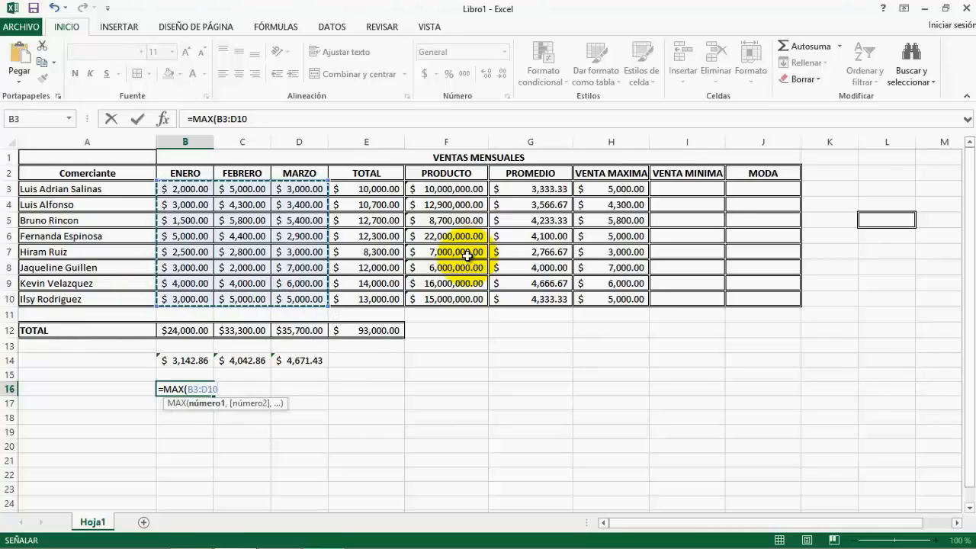
text())
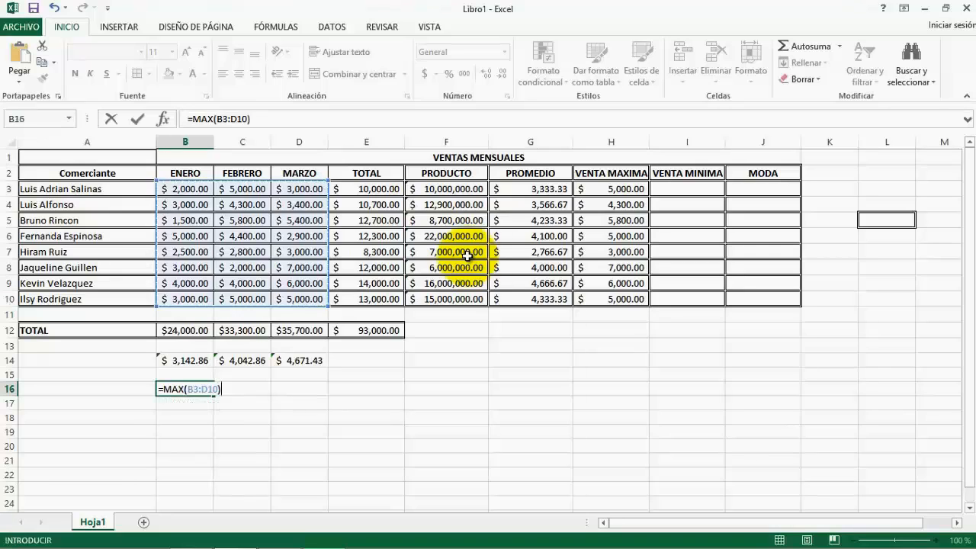
key(Return)
key(Up)
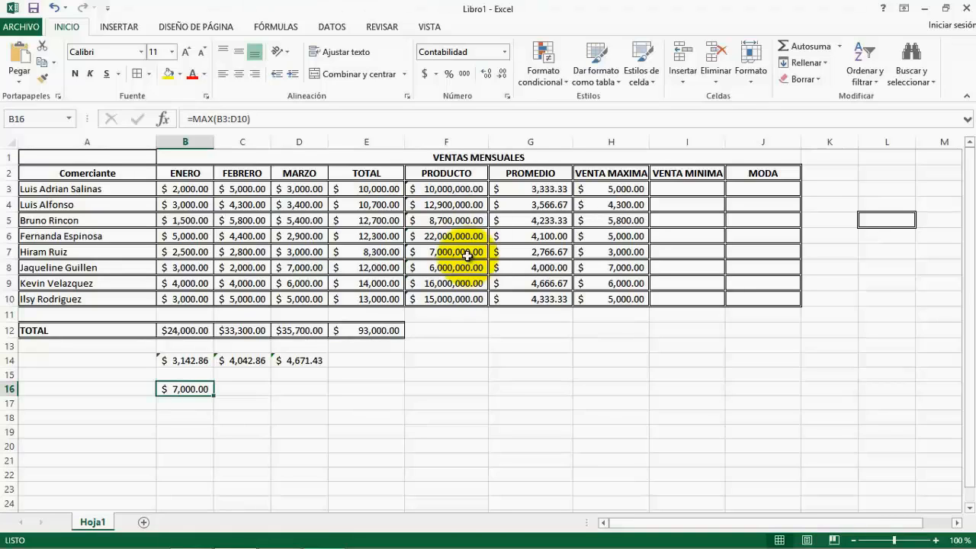
click(611, 268)
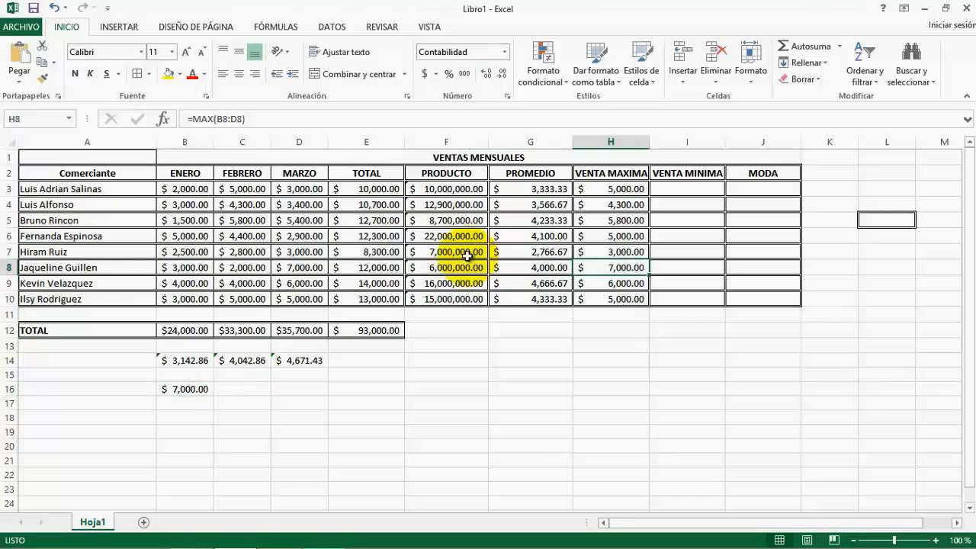
Calculate the row 3 merchant's minimum sale in I3, under VENTA MINIMA, with =MIN(B3:D3).
click(185, 389)
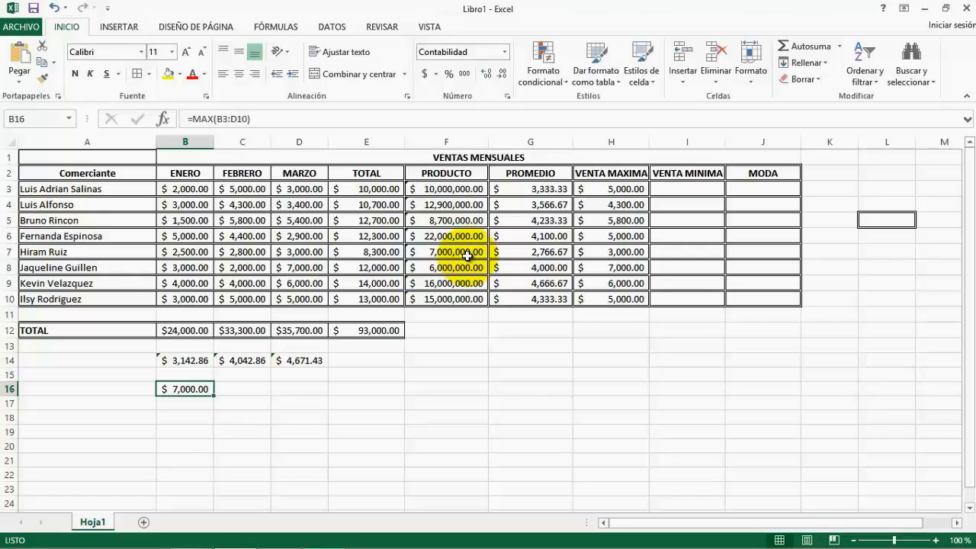
click(687, 189)
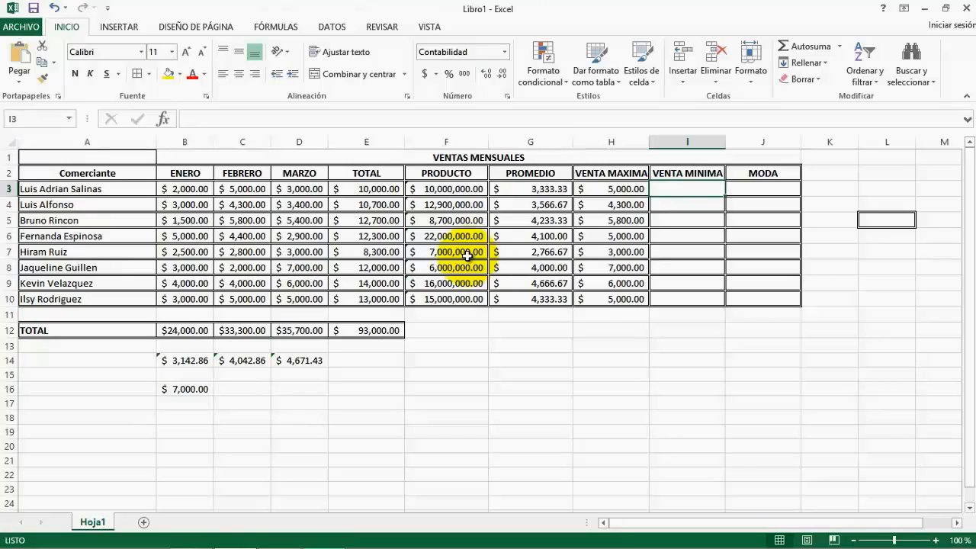
text(=)
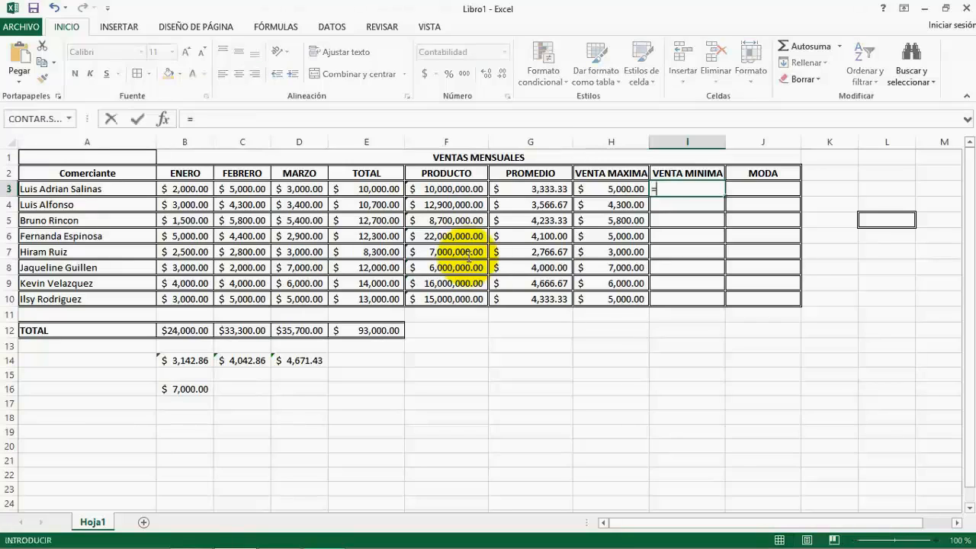
text(M)
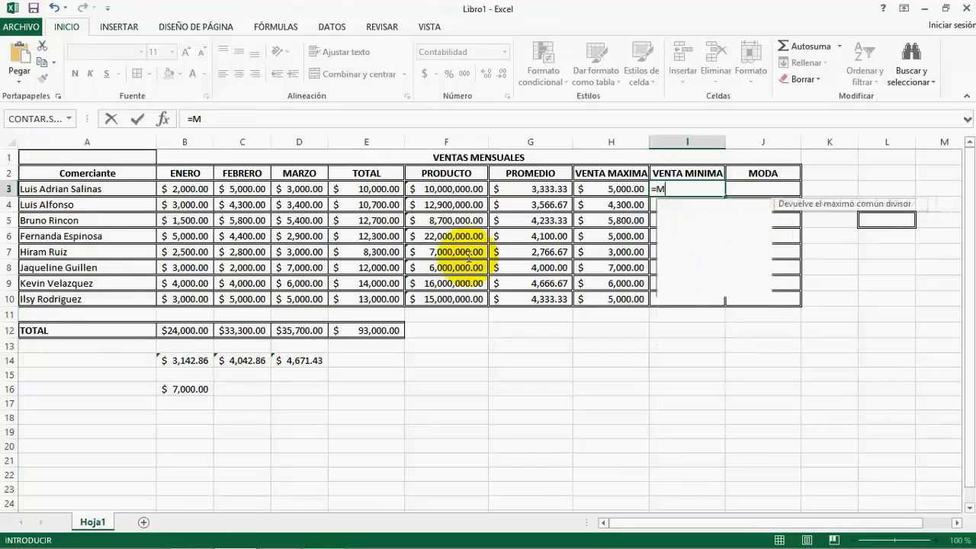
text(IN()
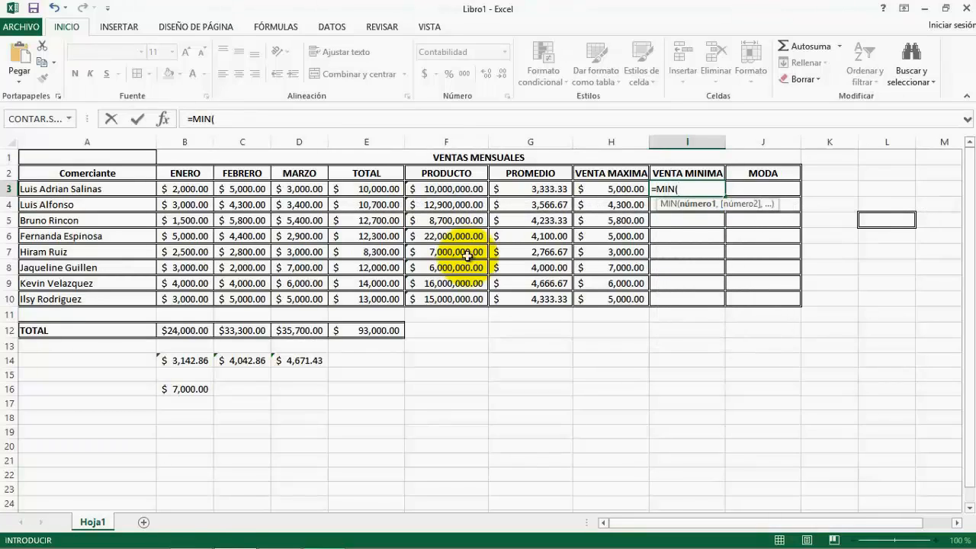
click(185, 189)
key(shift+Right)
key(shift+Right)
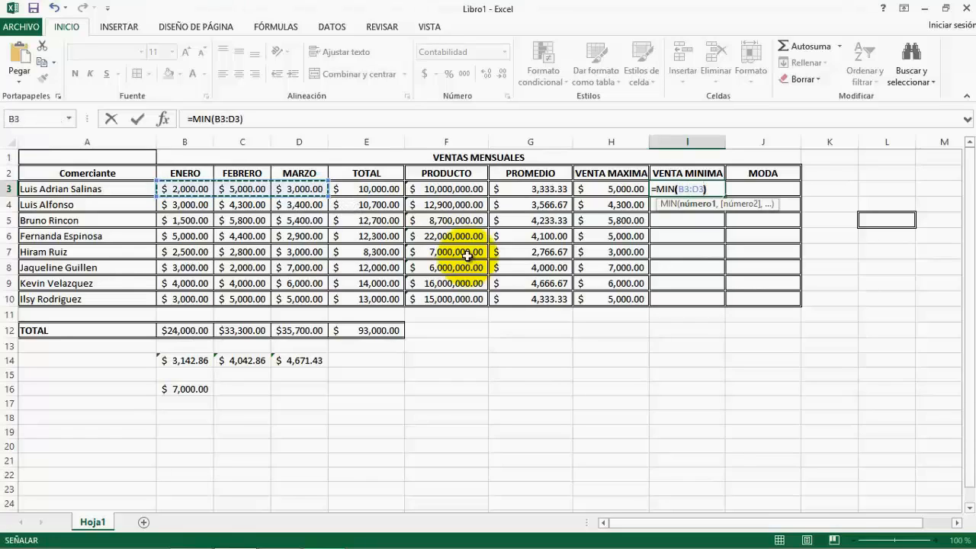
text())
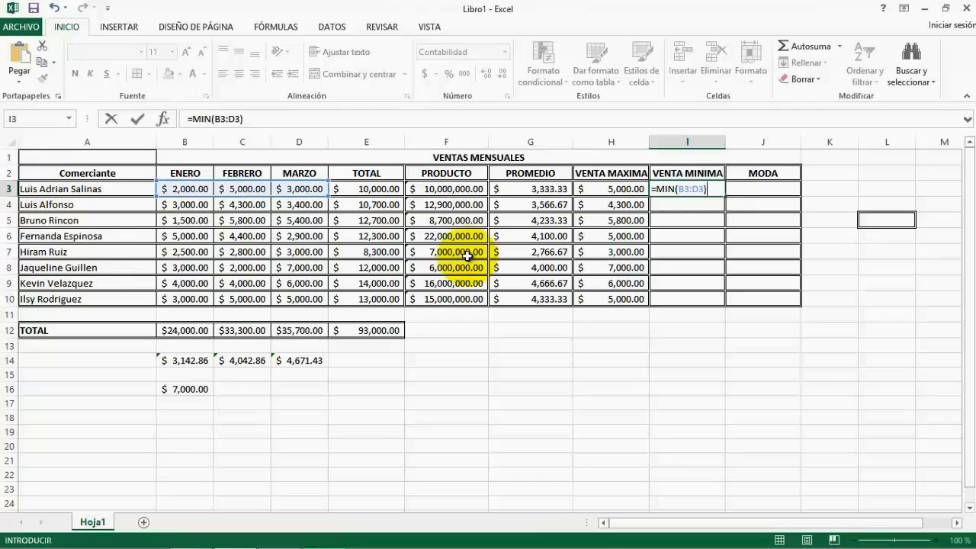
key(Return)
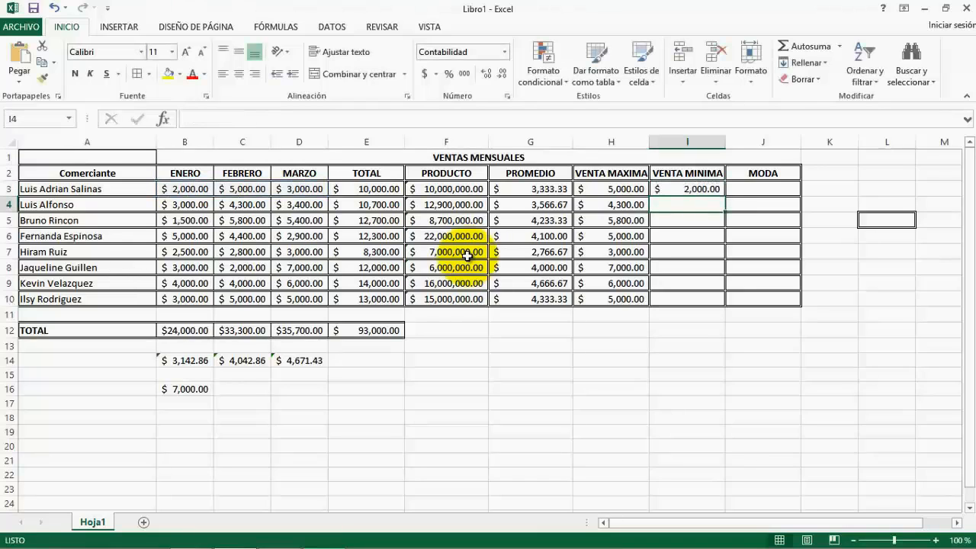
Copy the minimum formula from I3 down to I10 and check the copy in I5 against the ENERO sale in B5.
drag(185, 190, 299, 190)
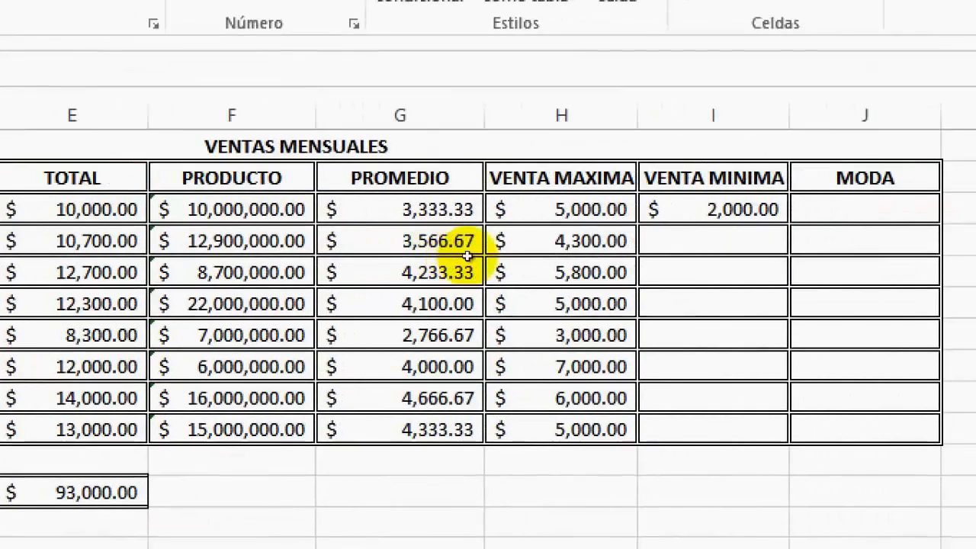
click(714, 209)
drag(789, 223, 789, 444)
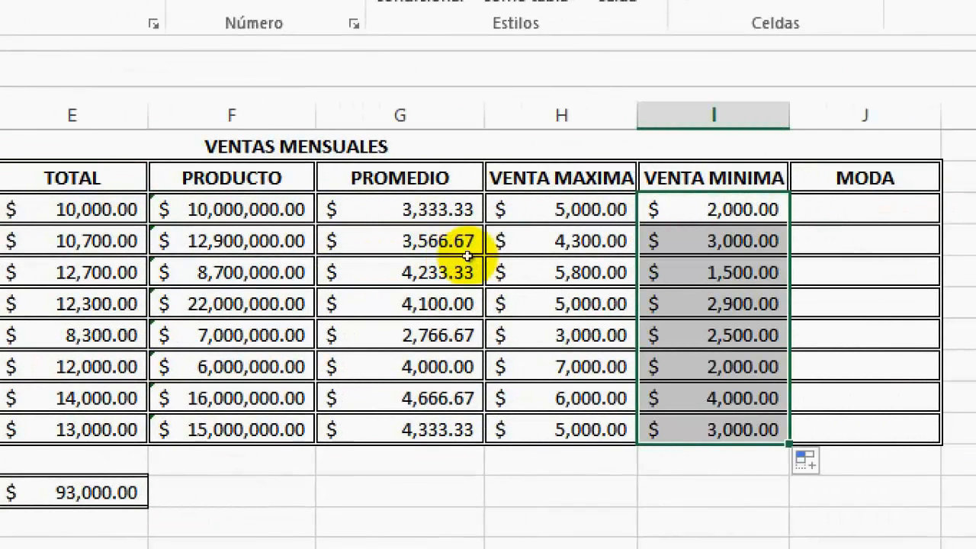
click(713, 273)
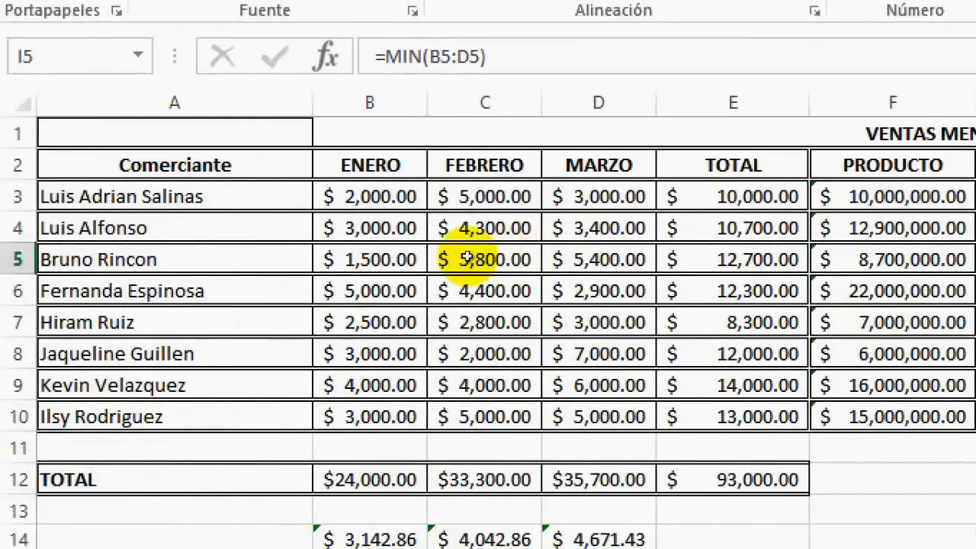
click(371, 260)
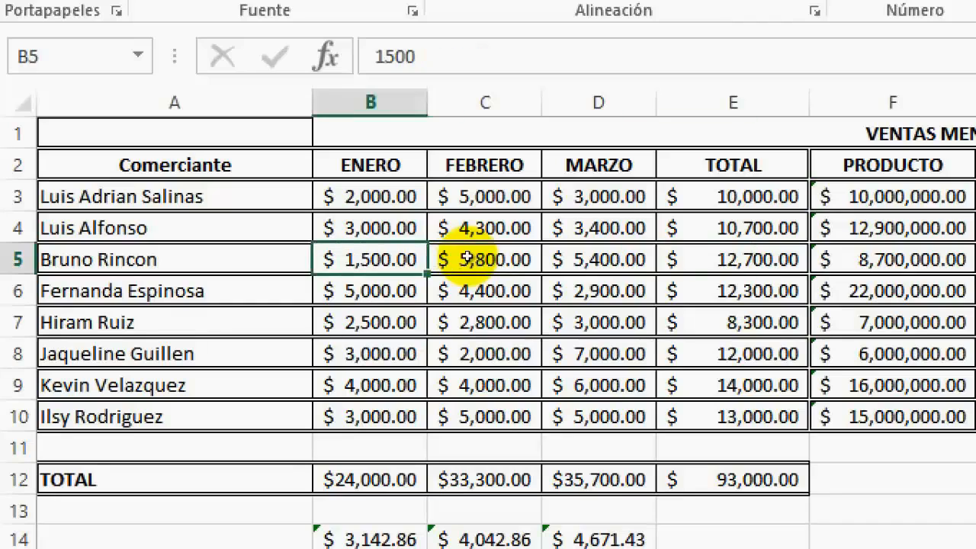
key(F2)
key(Return)
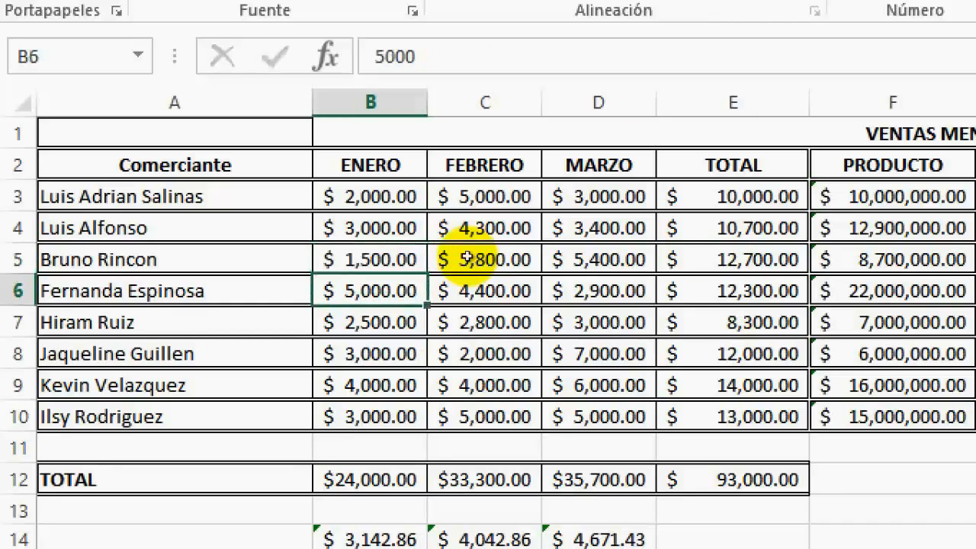
Calculate the lowest sale across all merchants and months in C16 with =MIN(B3:D10).
scroll(467, 256, down, 3)
click(485, 314)
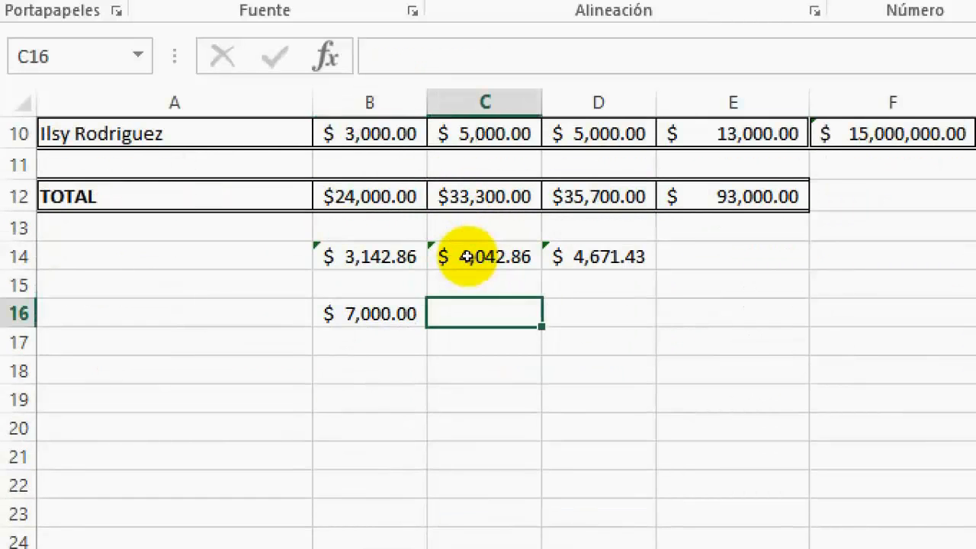
scroll(467, 256, up, 1)
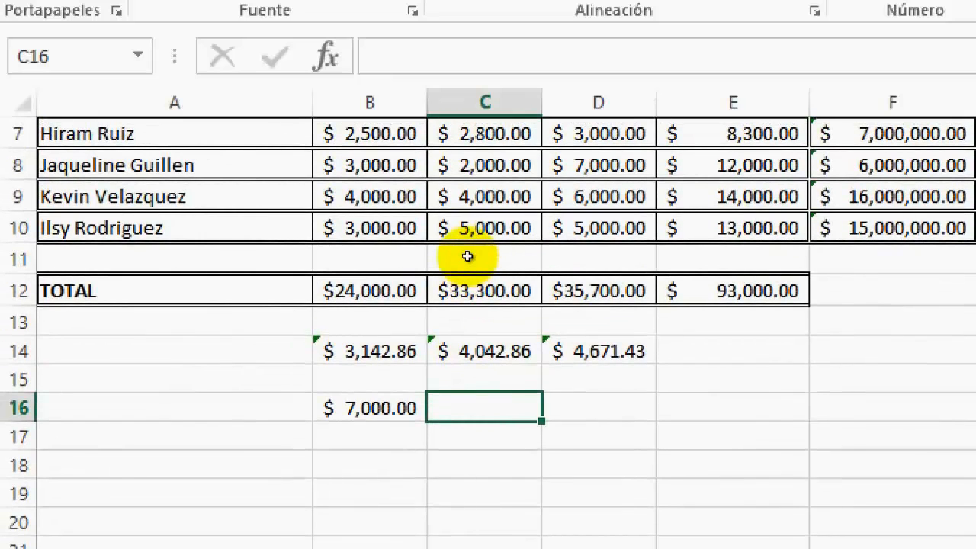
text(=MIN()
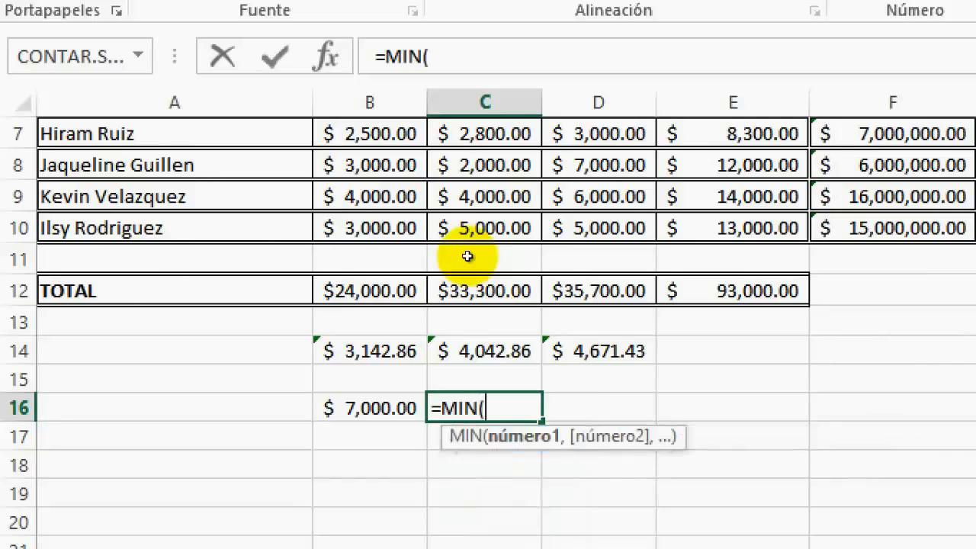
scroll(468, 256, up, 2)
drag(370, 196, 633, 419)
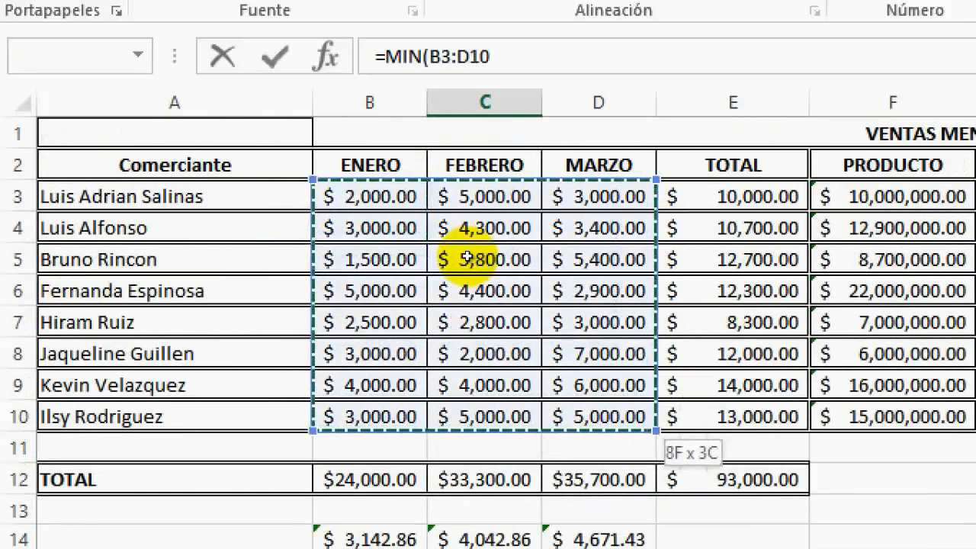
scroll(466, 257, down, 3)
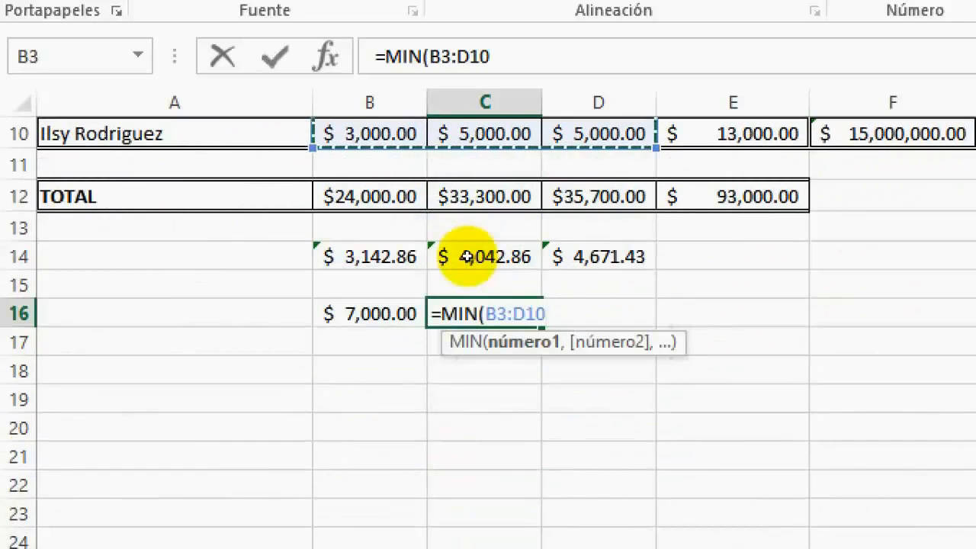
key(Return)
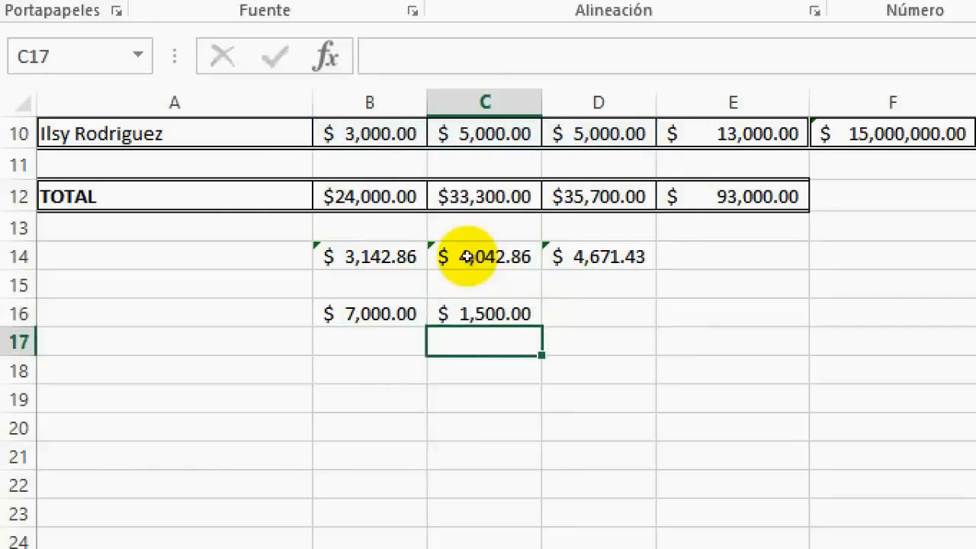
Compare the overall minimum in C16 with the merchants' monthly sales, including the ENERO sale in B5.
key(Up)
scroll(467, 256, up, 3)
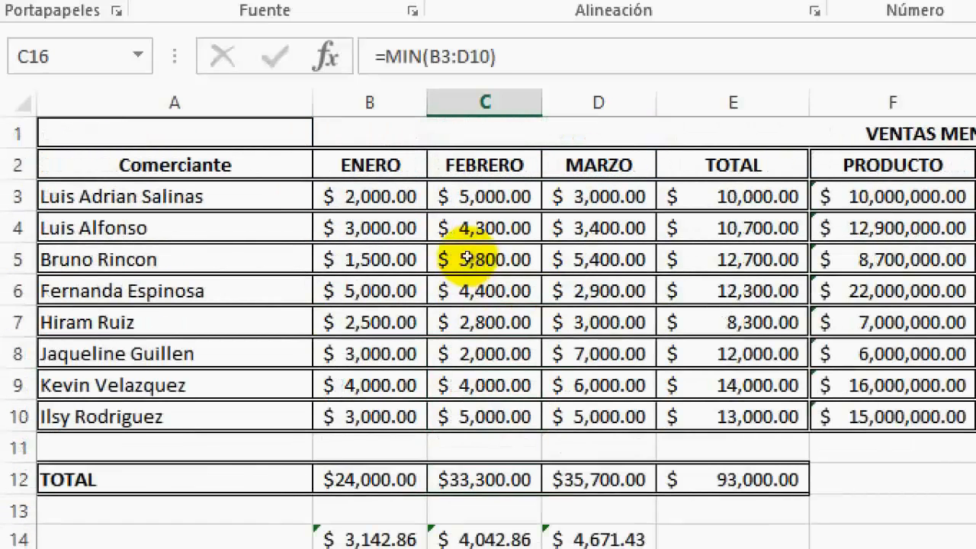
mouse_move(174, 197)
mouse_down()
mouse_move(173, 322)
mouse_move(485, 448)
mouse_up()
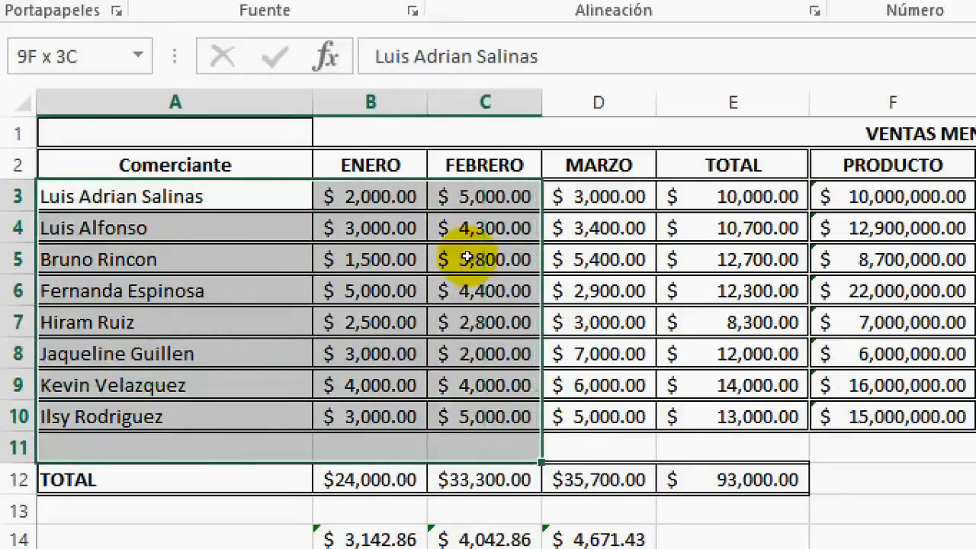
click(485, 385)
click(370, 259)
scroll(466, 258, down, 3)
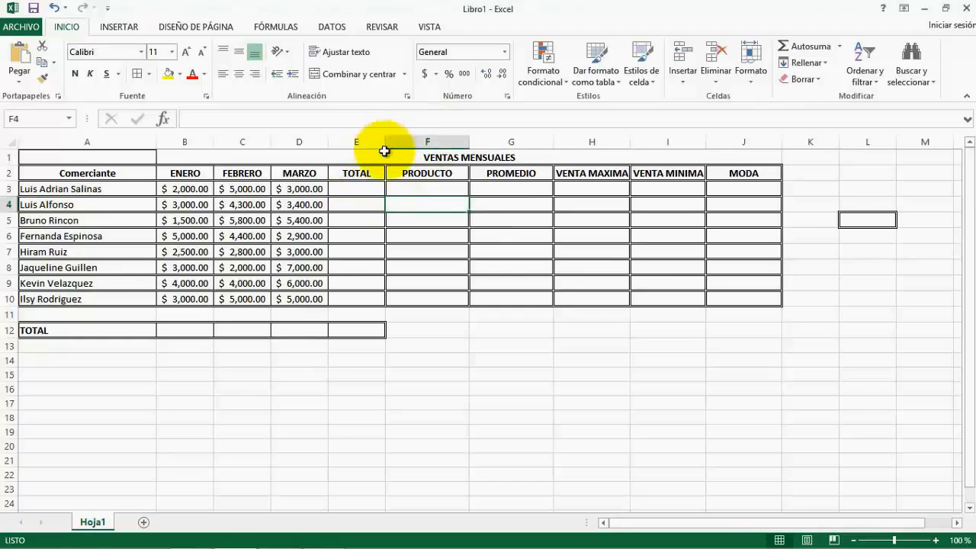
Widen column E, headed TOTAL, and select the row 3 merchant's total cell, E3.
drag(385, 146, 404, 145)
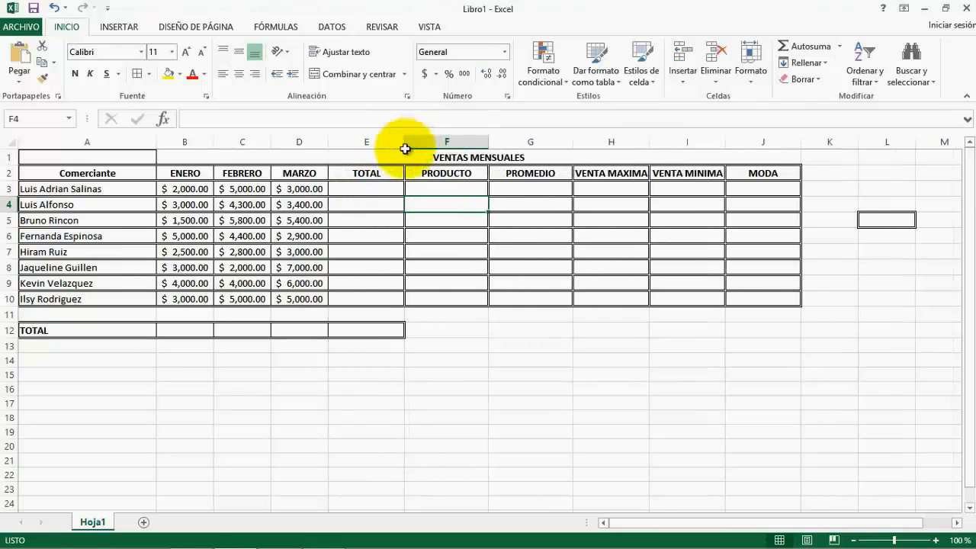
click(385, 190)
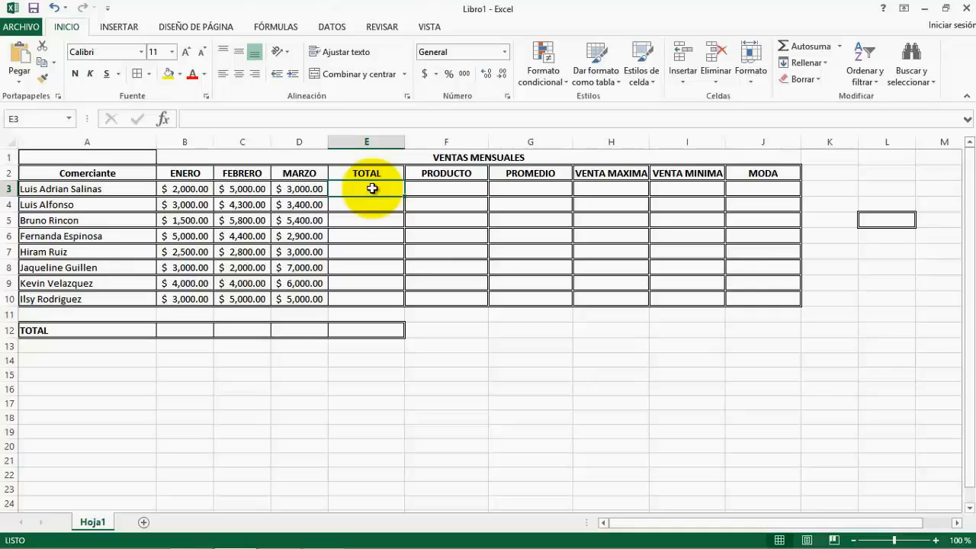
text(=)
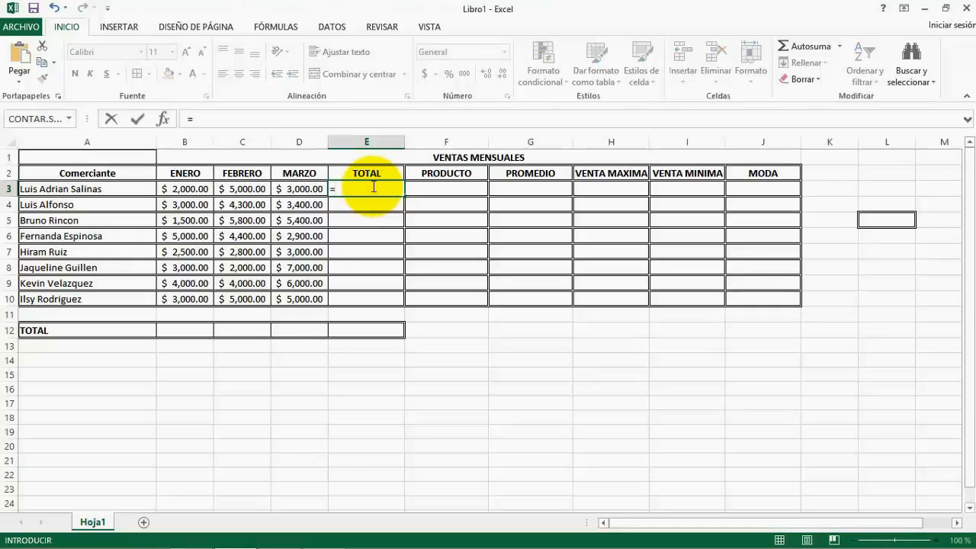
text())
key(BackSpace)
text(()
click(195, 189)
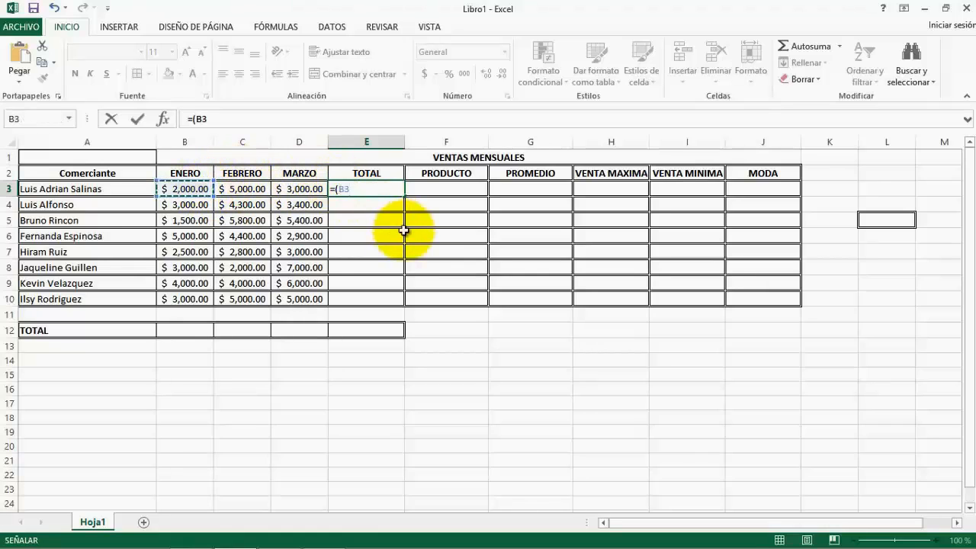
text(+)
click(251, 189)
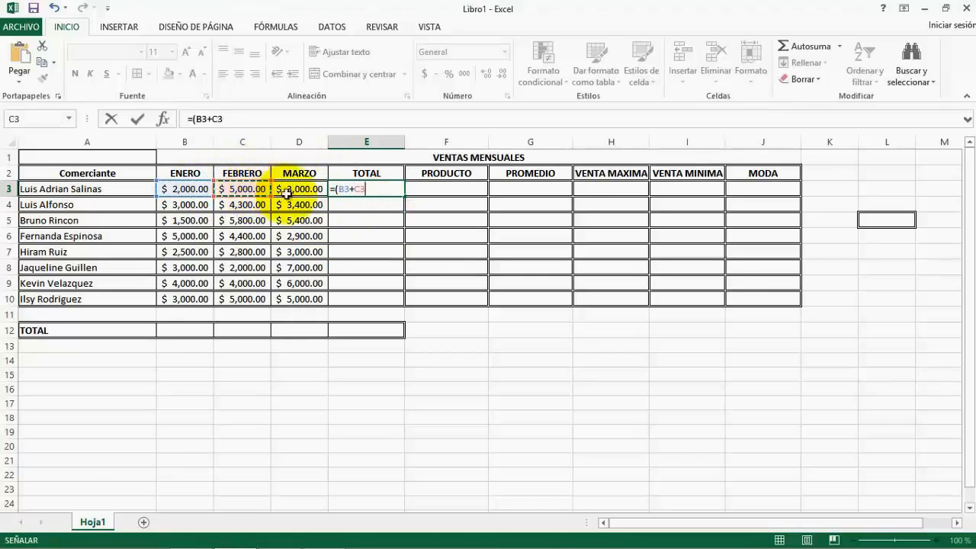
text(+)
click(309, 193)
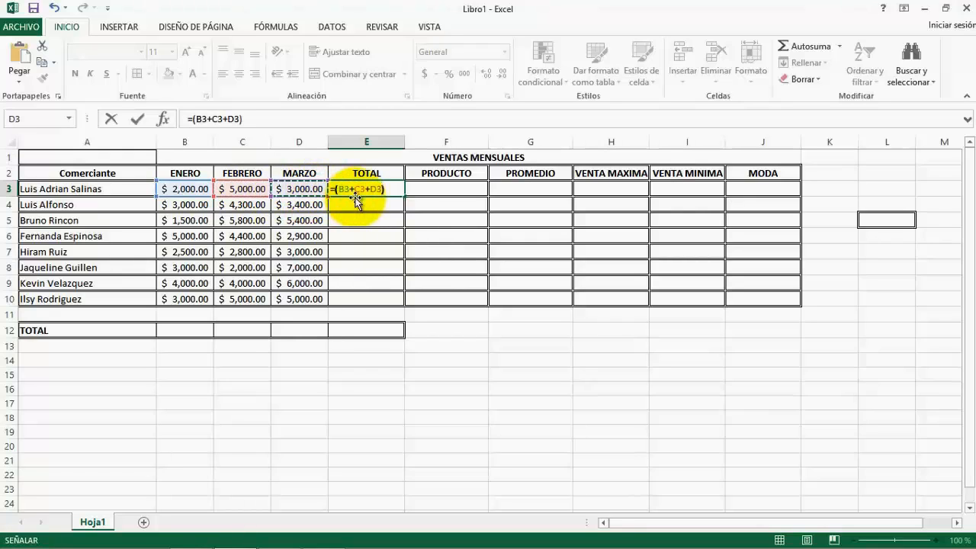
text())
key(BackSpace)
key(BackSpace)
key(BackSpace)
key(BackSpace)
key(BackSpace)
key(BackSpace)
key(BackSpace)
key(BackSpace)
key(BackSpace)
key(BackSpace)
key(BackSpace)
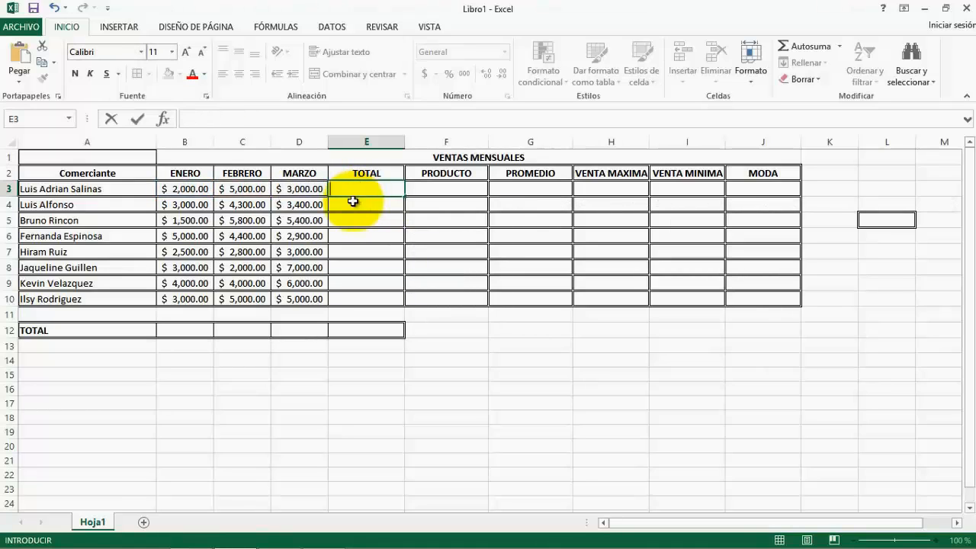
text(=)
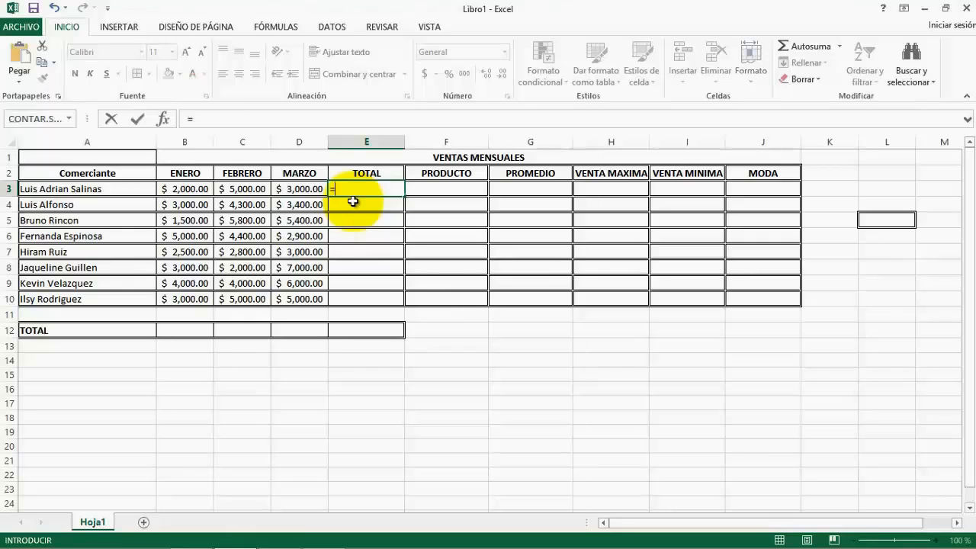
key(BackSpace)
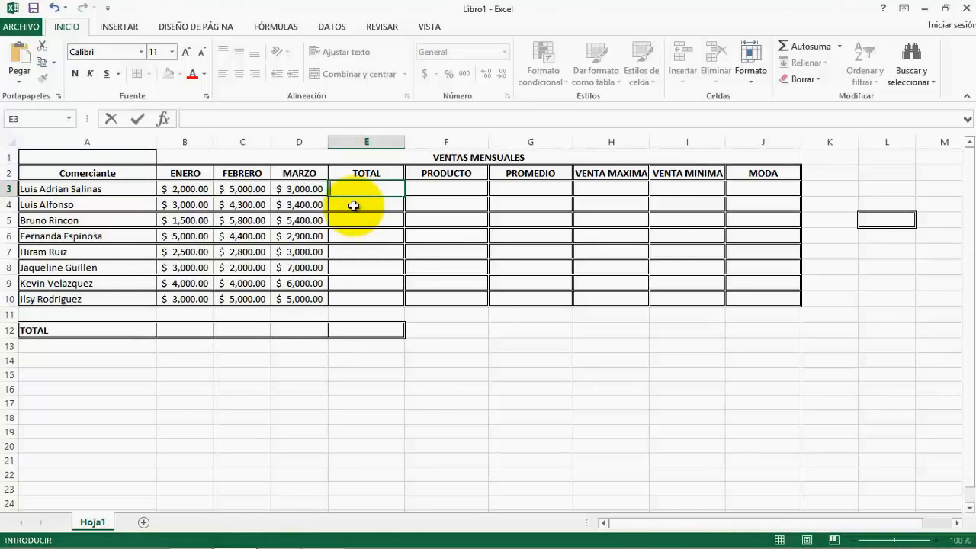
Calculate the row 3 merchant's total sales in E3 with =SUMA(B3:D3).
text(=)
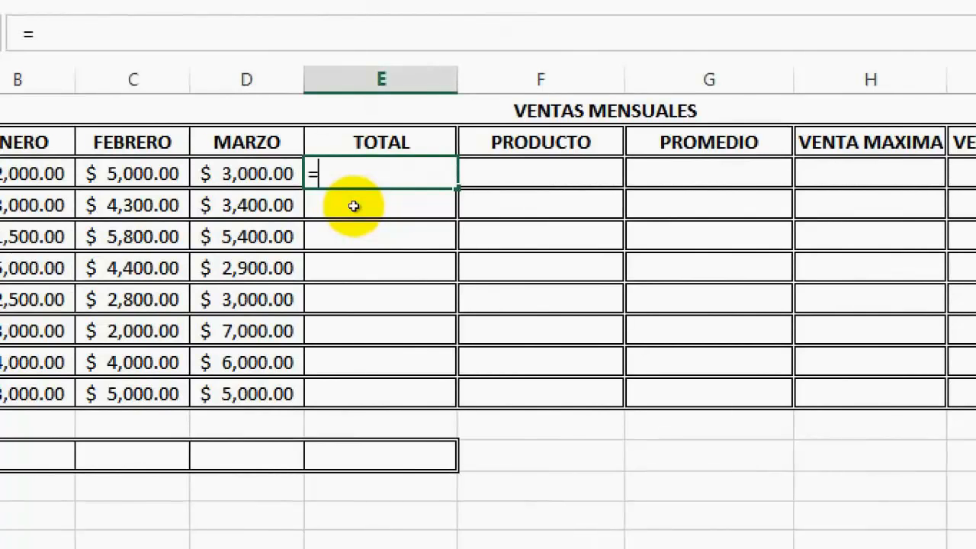
text(SUMA)
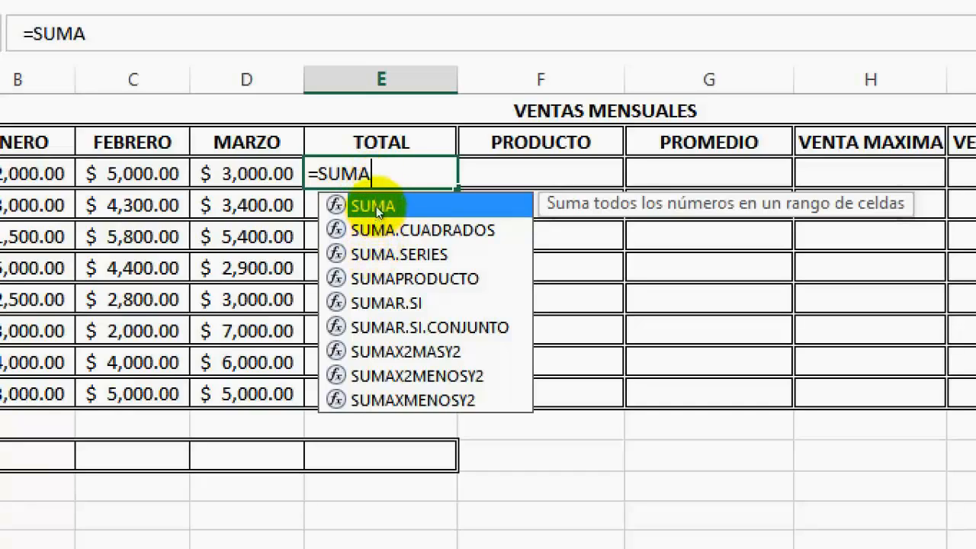
double_click(376, 206)
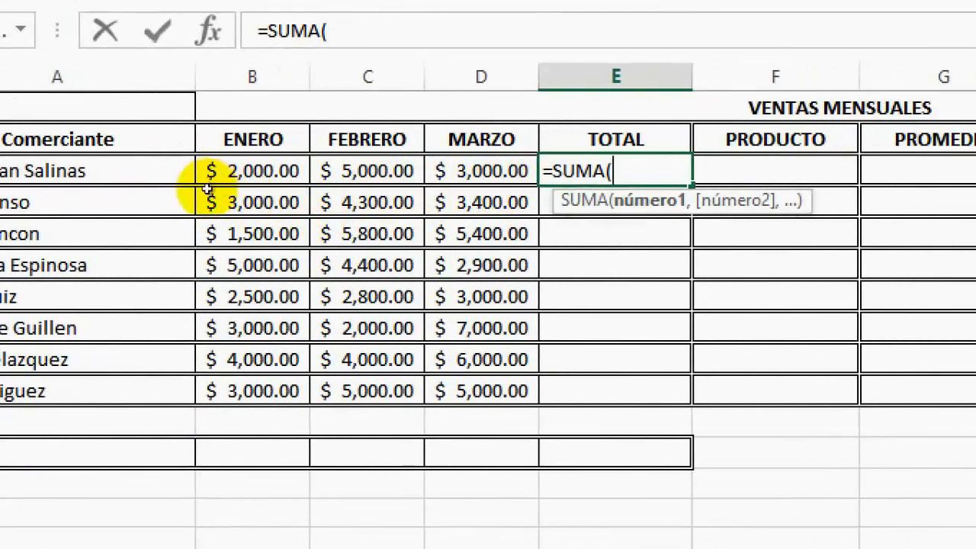
click(207, 186)
drag(208, 186, 284, 195)
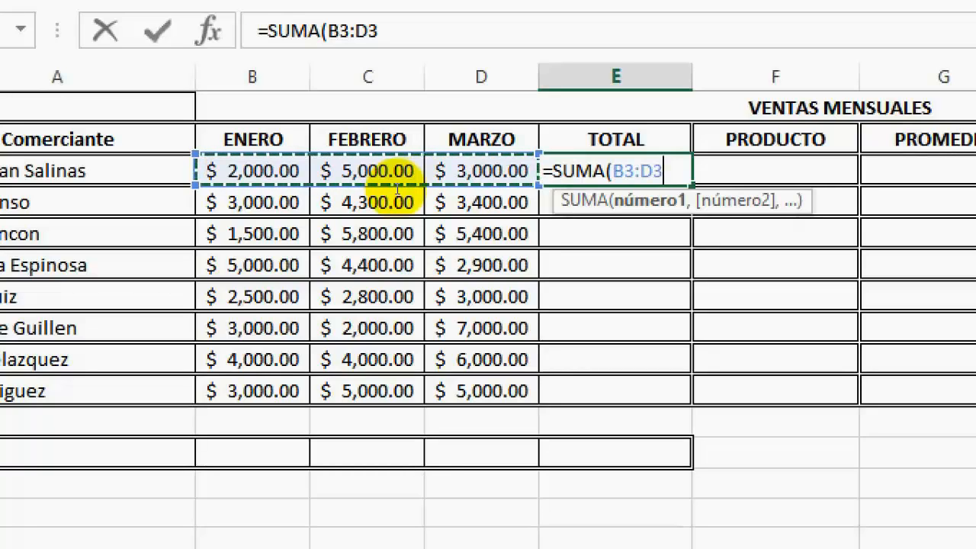
text())
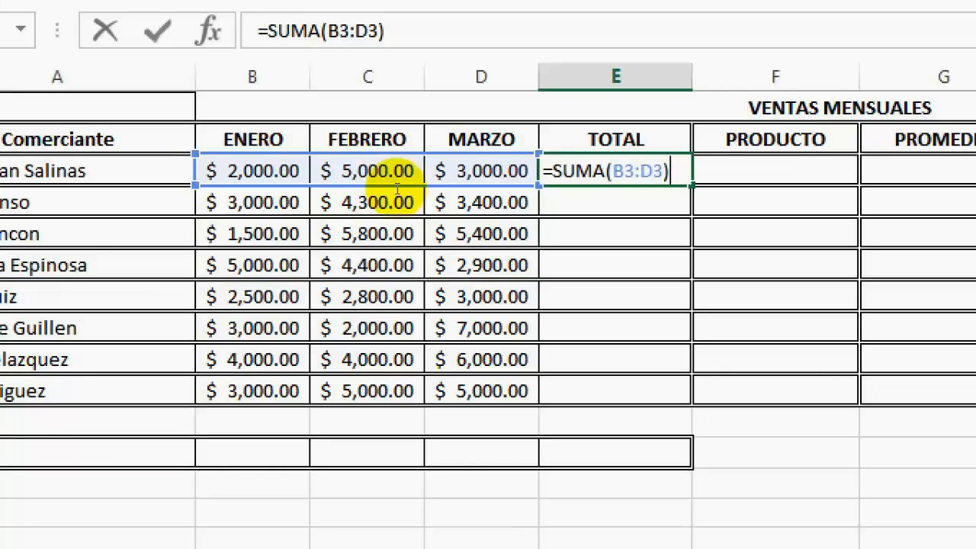
key(Return)
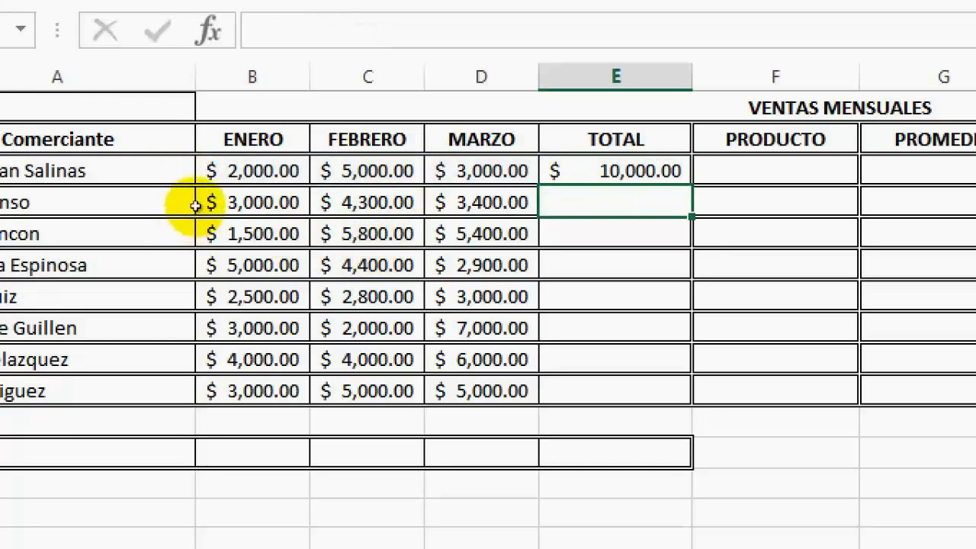
Copy the total formula from E3 down to E10 for the remaining merchants.
key(Up)
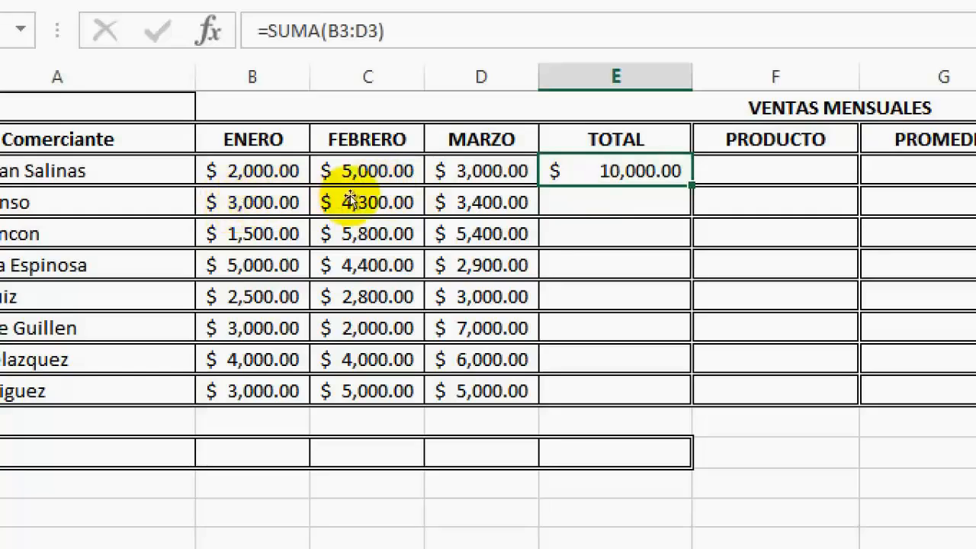
drag(200, 177, 488, 174)
key(Right)
key(Right)
key(Right)
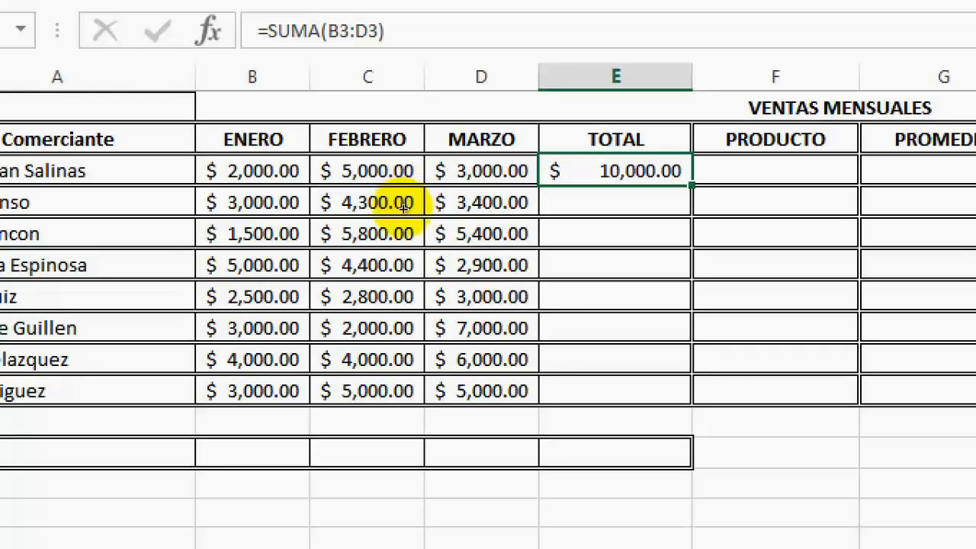
drag(692, 186, 693, 391)
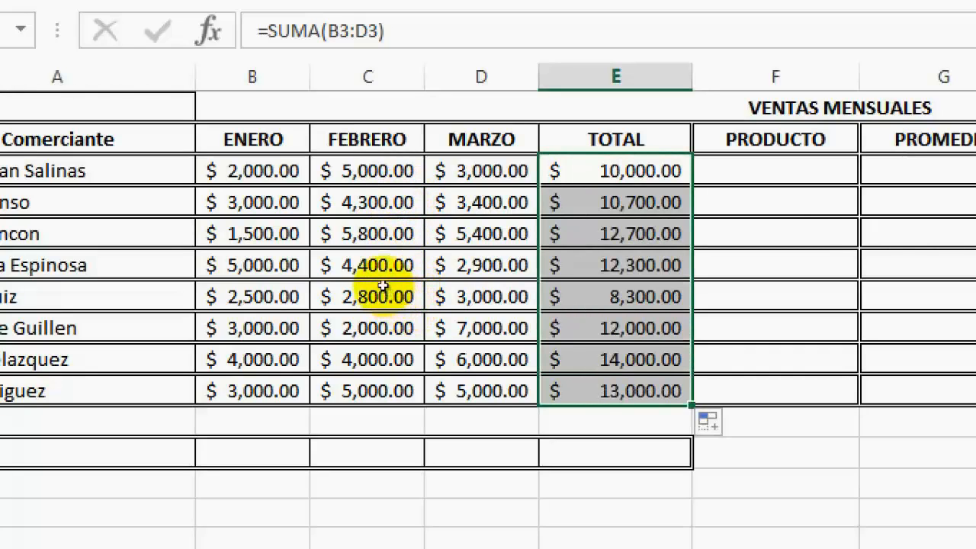
key(shift+BackSpace)
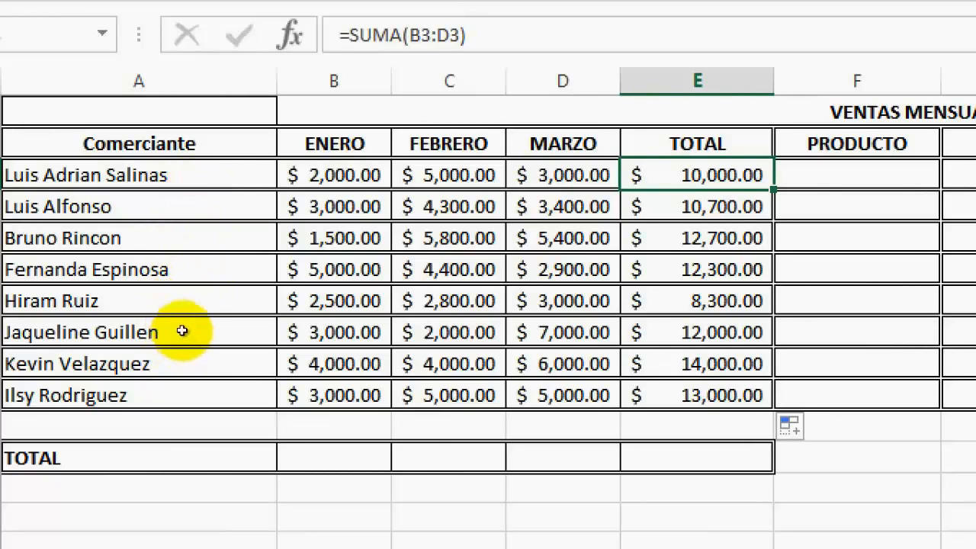
Calculate the ENERO sales total in B12 with =SUMA(B3:B10).
click(334, 457)
text(=)
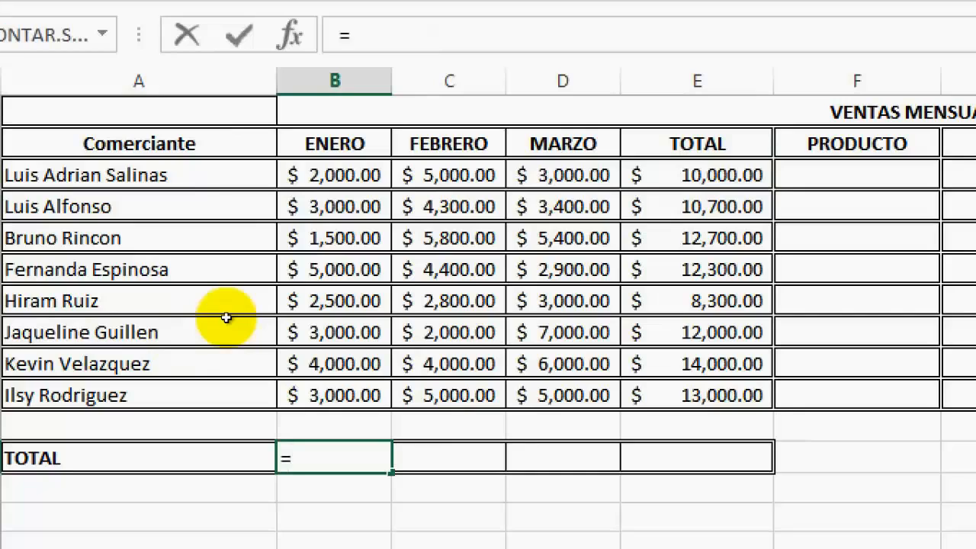
text(SUMA()
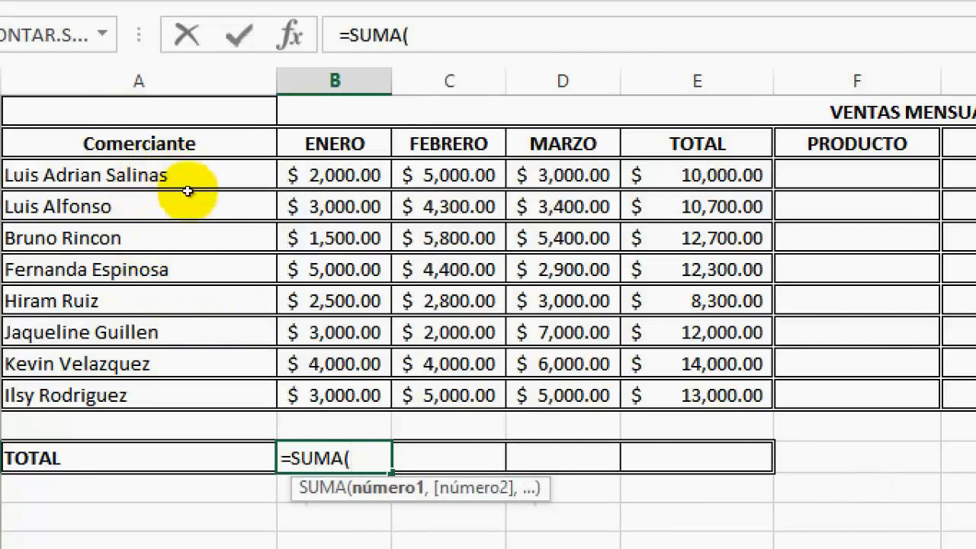
drag(359, 175, 351, 390)
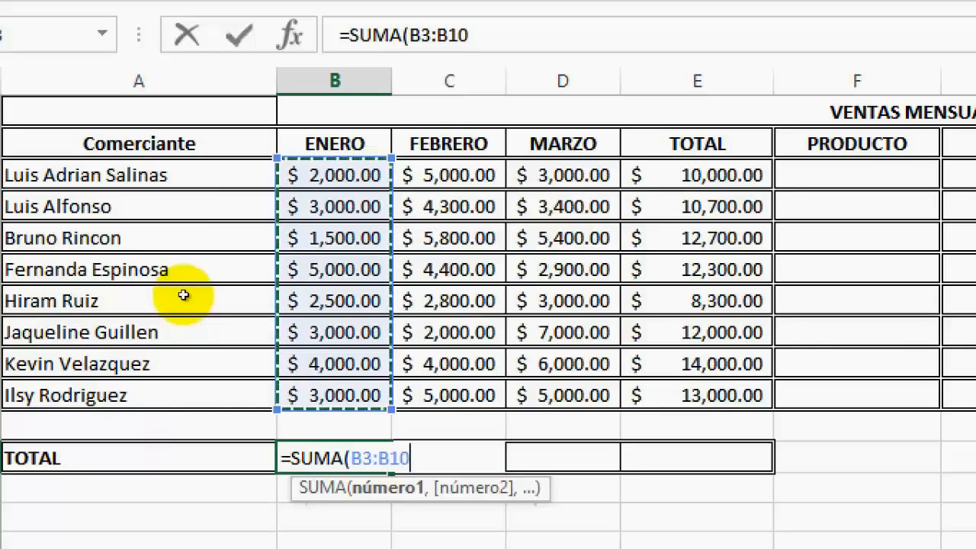
text())
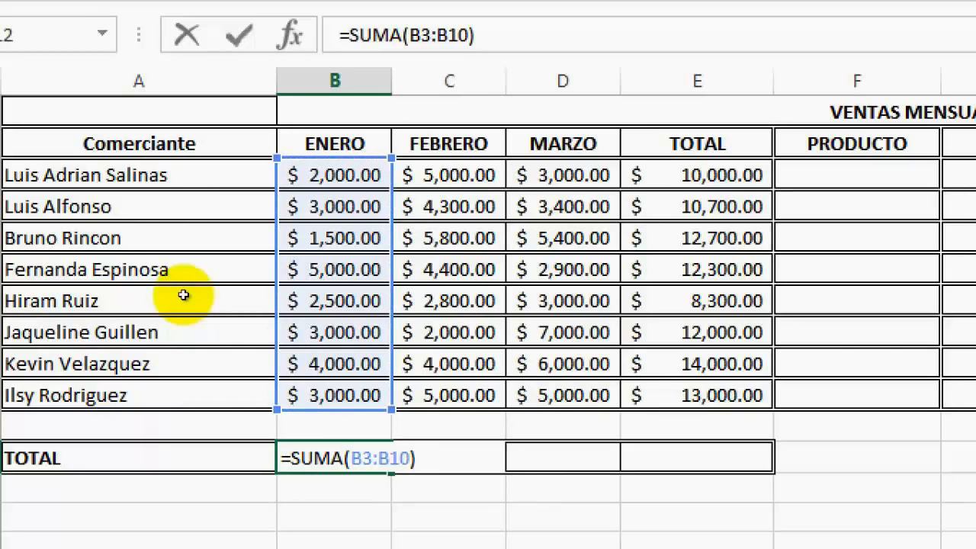
key(Return)
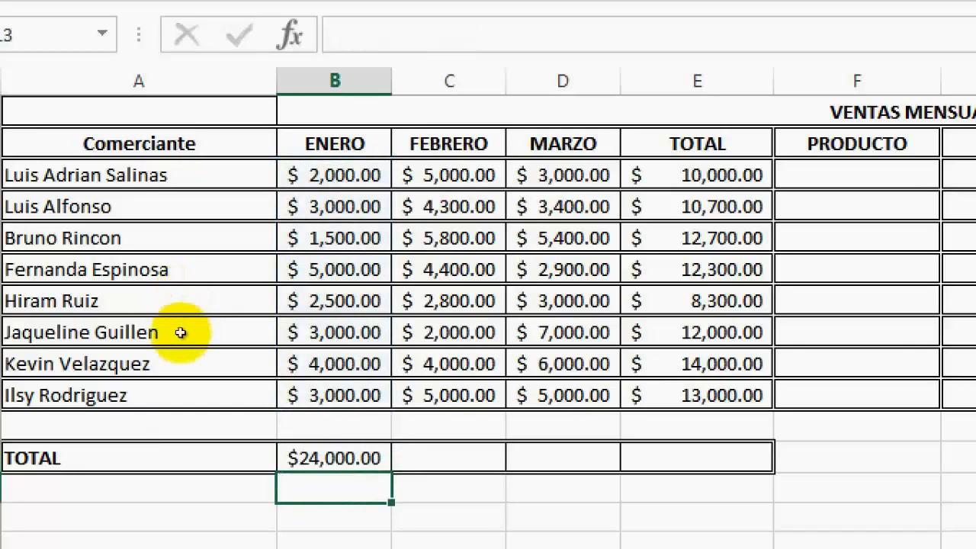
Copy the column total formula from B12 across to E12 and check the grand total against the TOTAL column.
key(Up)
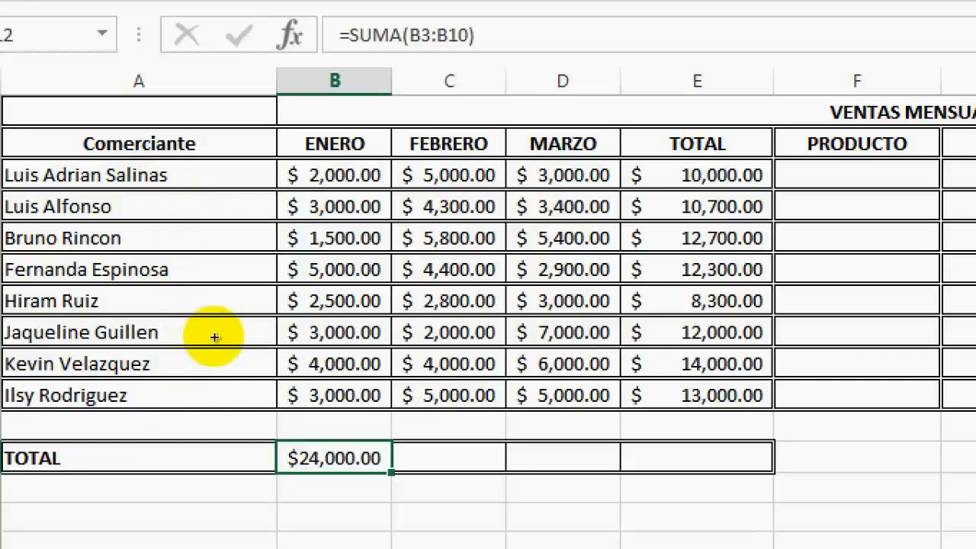
key(shift+Right)
key(shift+Right)
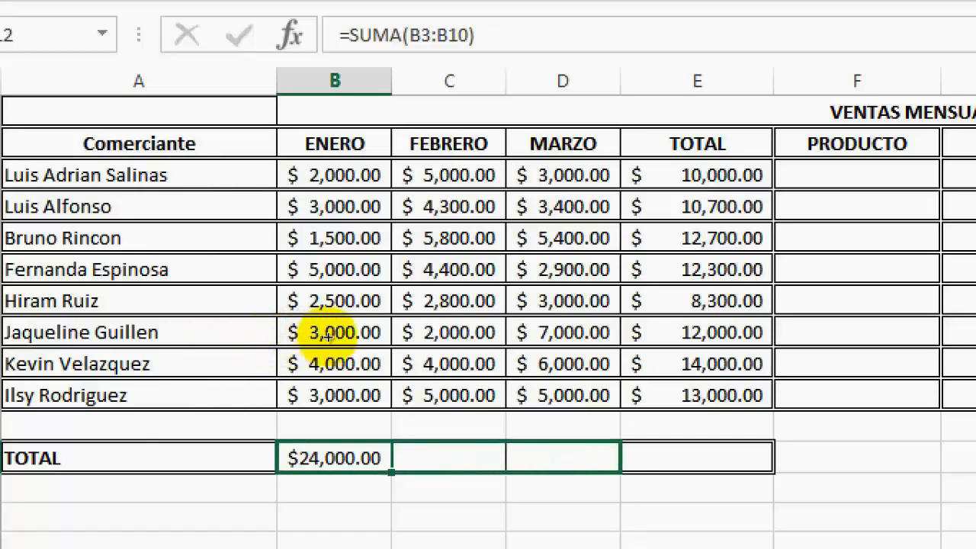
key(ctrl+r)
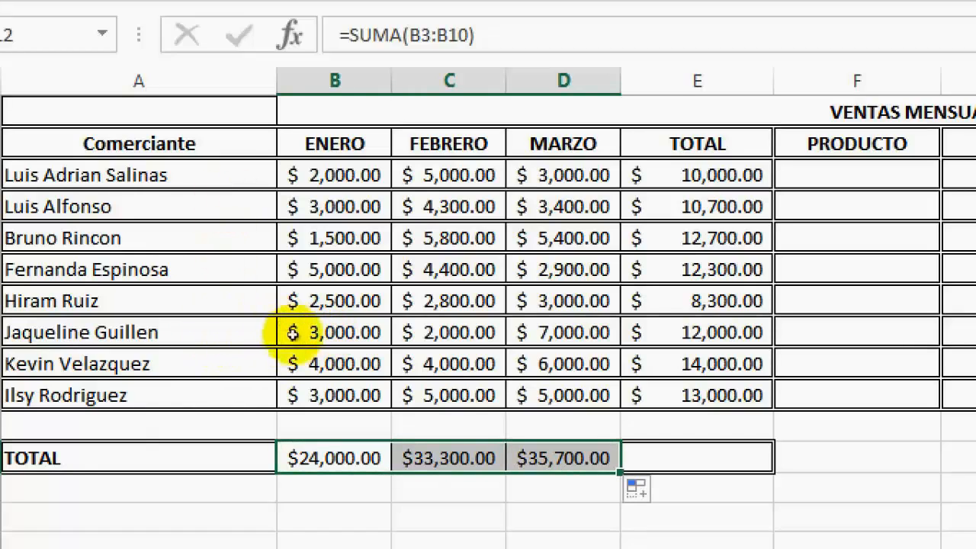
key(shift+Right)
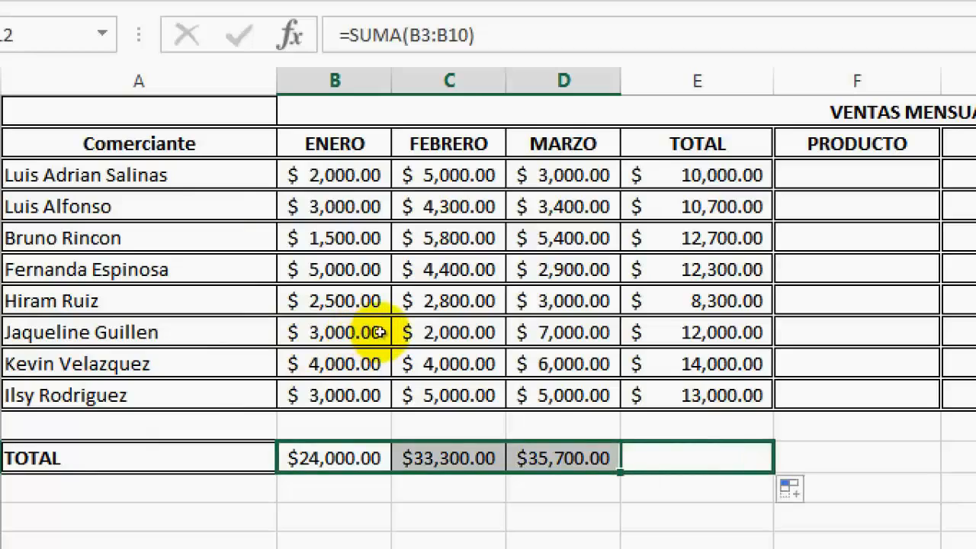
key(ctrl+r)
drag(698, 175, 698, 459)
click(698, 458)
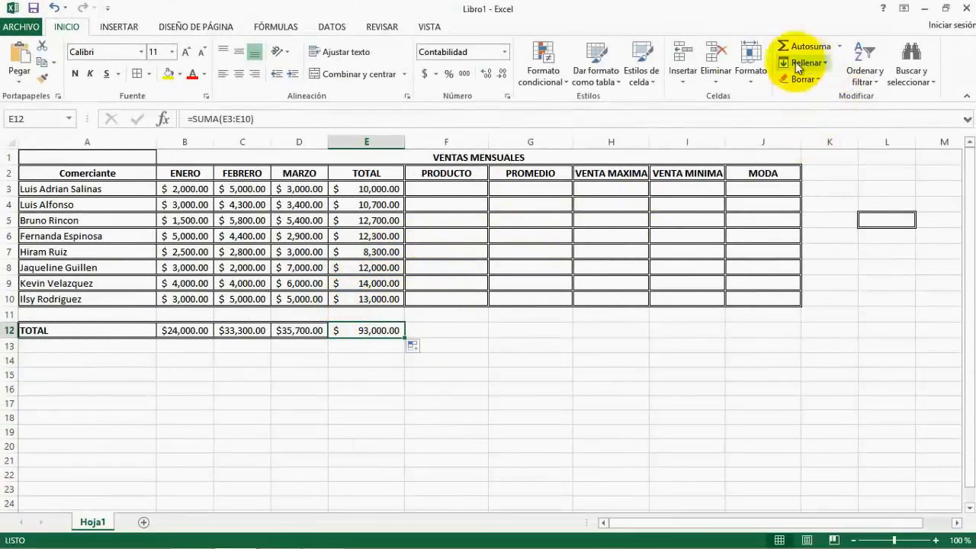
Clear the row 3 merchant's total from E3 and keep that cell selected.
click(403, 189)
key(Delete)
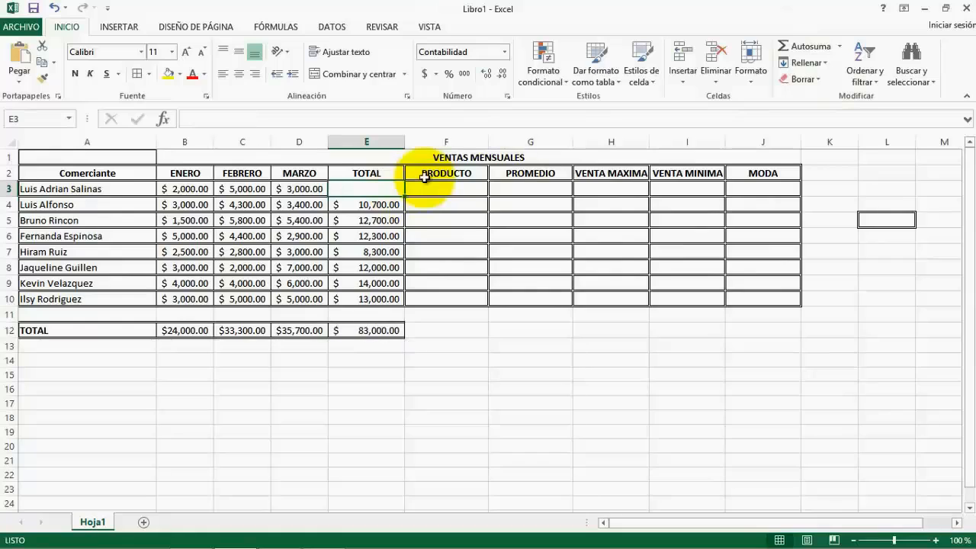
click(392, 205)
click(385, 191)
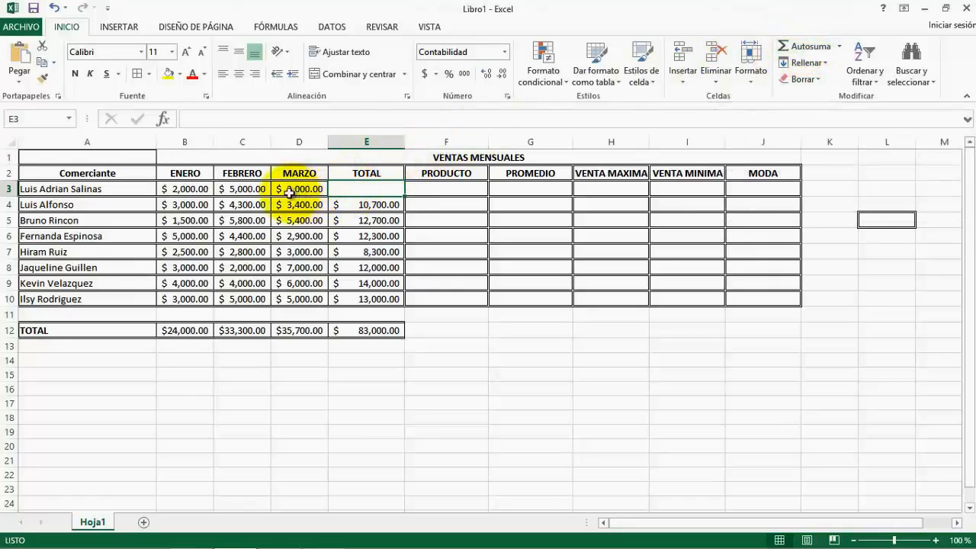
click(351, 203)
click(353, 191)
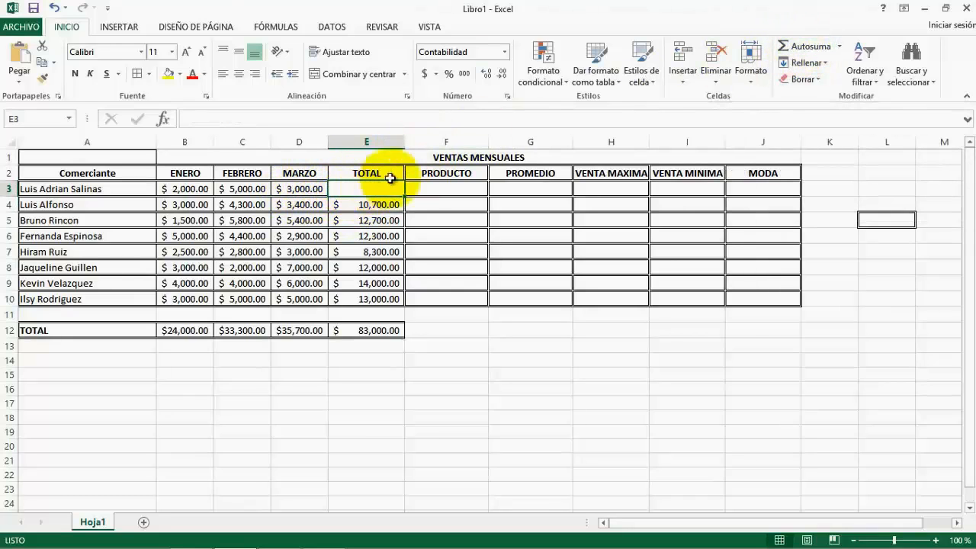
Insert the total in E3 with AutoSum, reselecting B3:D3 as the range to add.
click(799, 48)
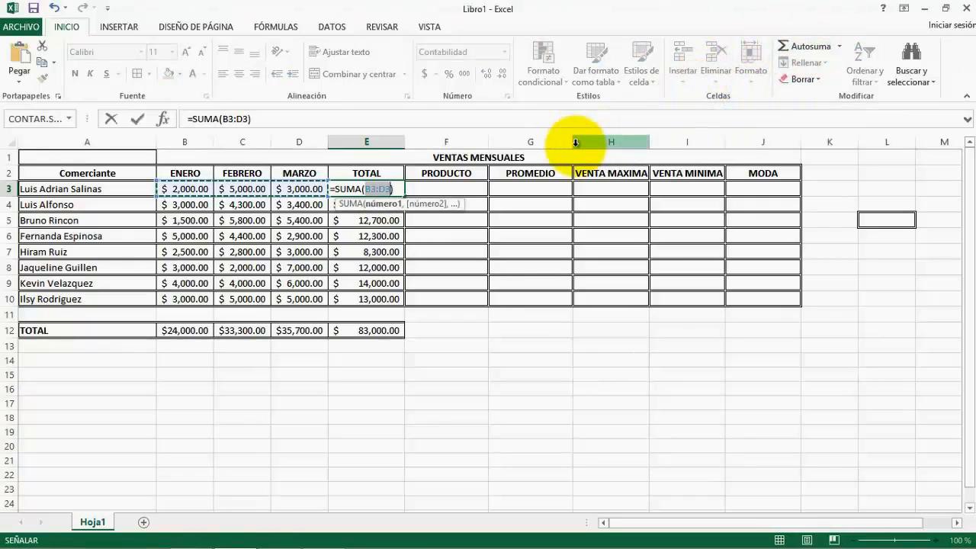
key(BackSpace)
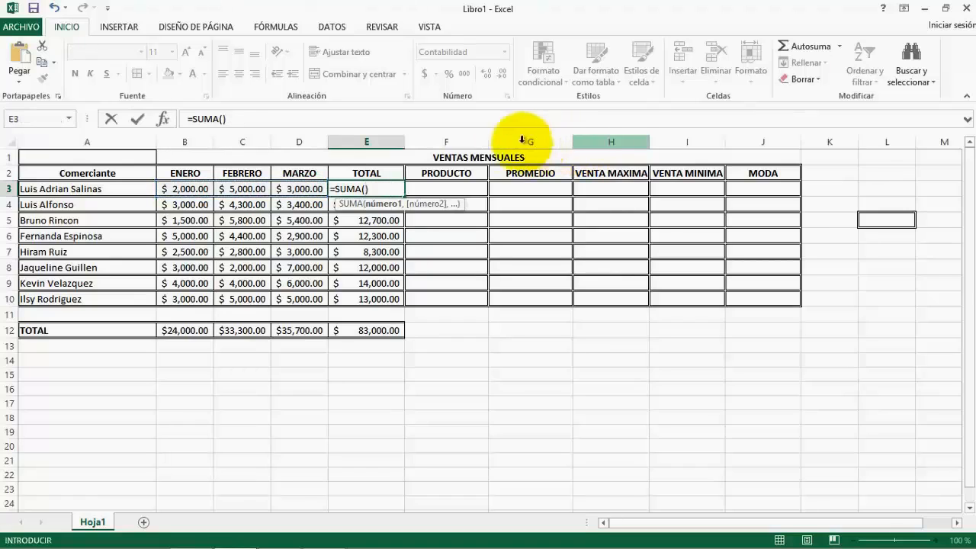
drag(190, 190, 283, 189)
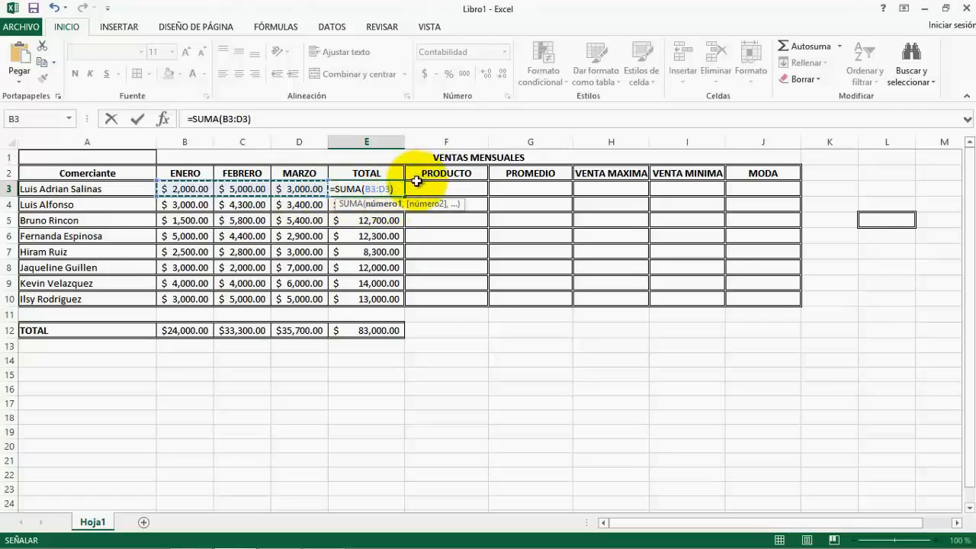
key(Return)
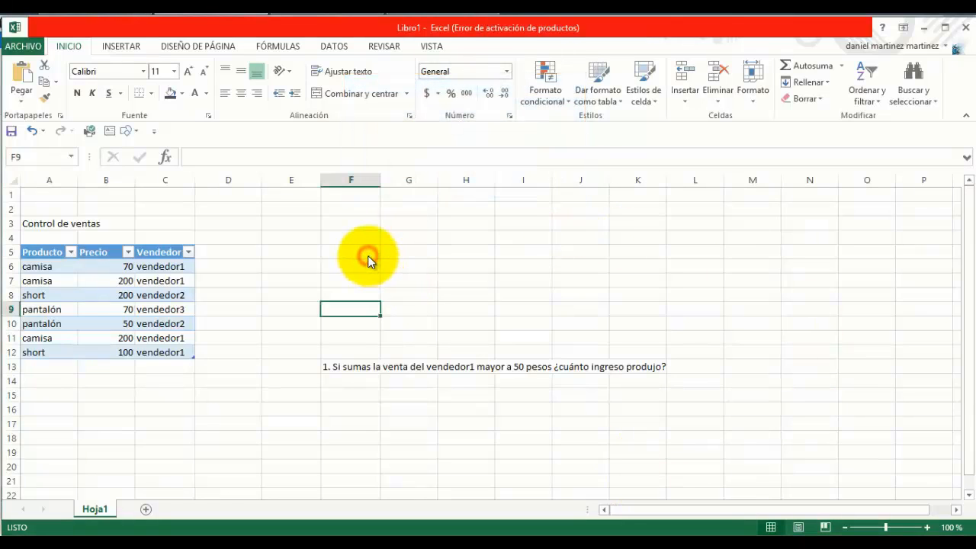
In the Control de ventas sheet, enter "sumar.si.conjunto" in F5 and the description "suma casillas con varios criterios" in G6.
key(Up)
key(Up)
key(Up)
key(Up)
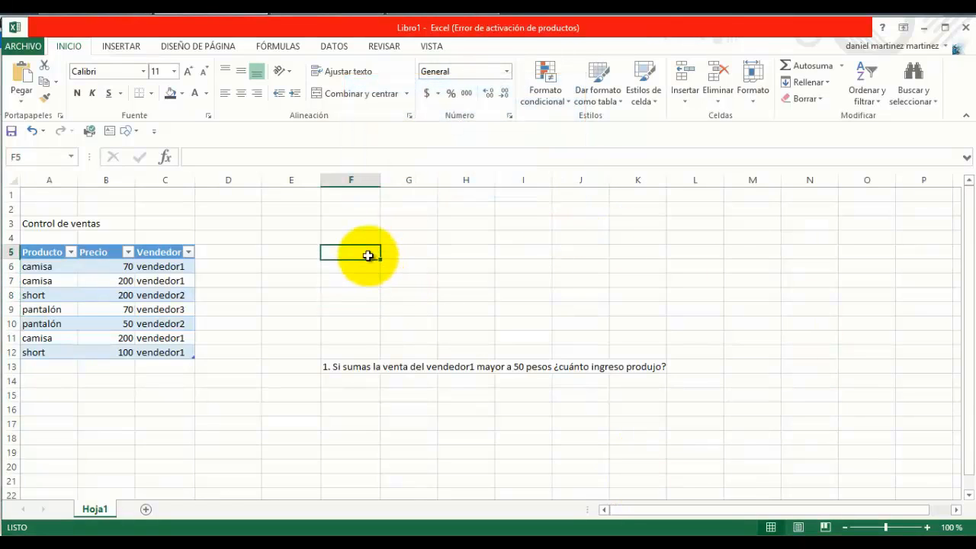
text(sumar.si.conjunto)
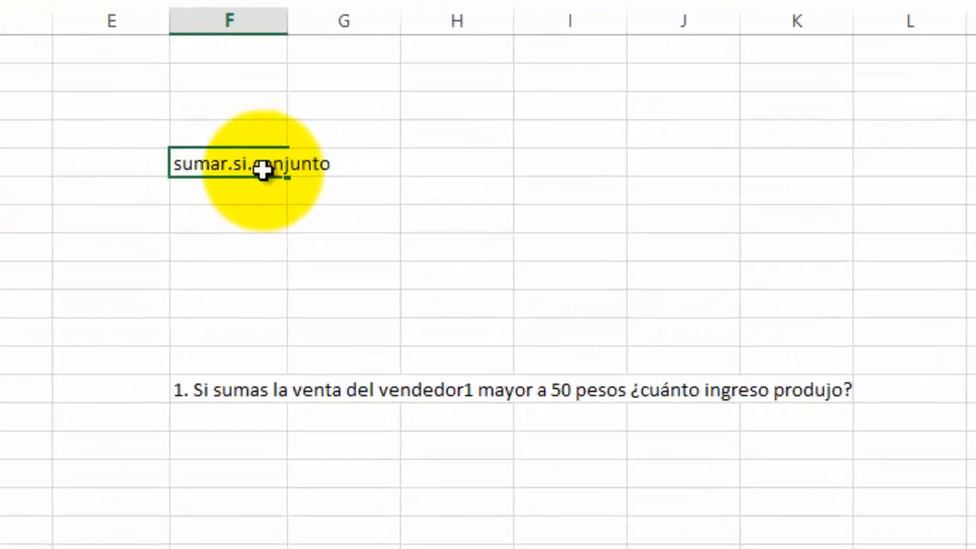
key(Return)
key(Right)
text(suma)
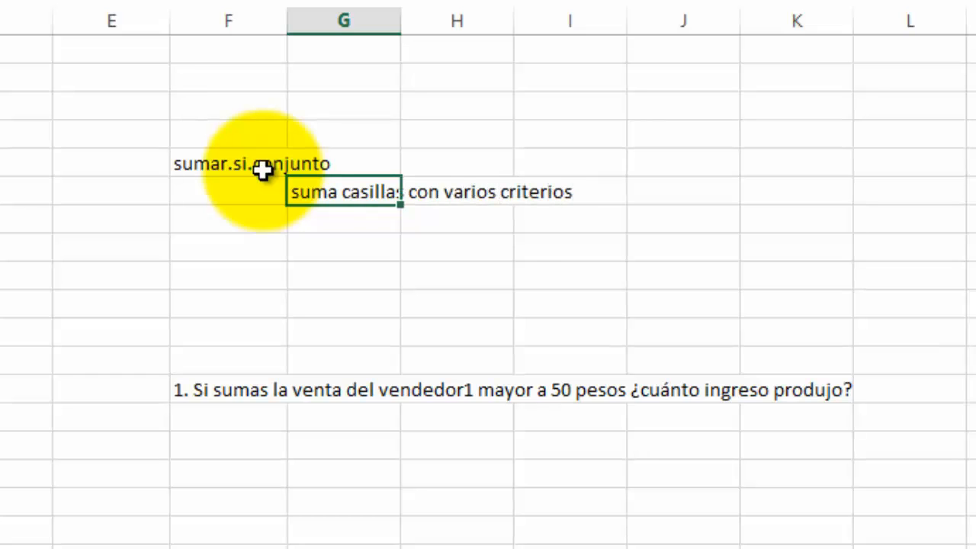
key(Return)
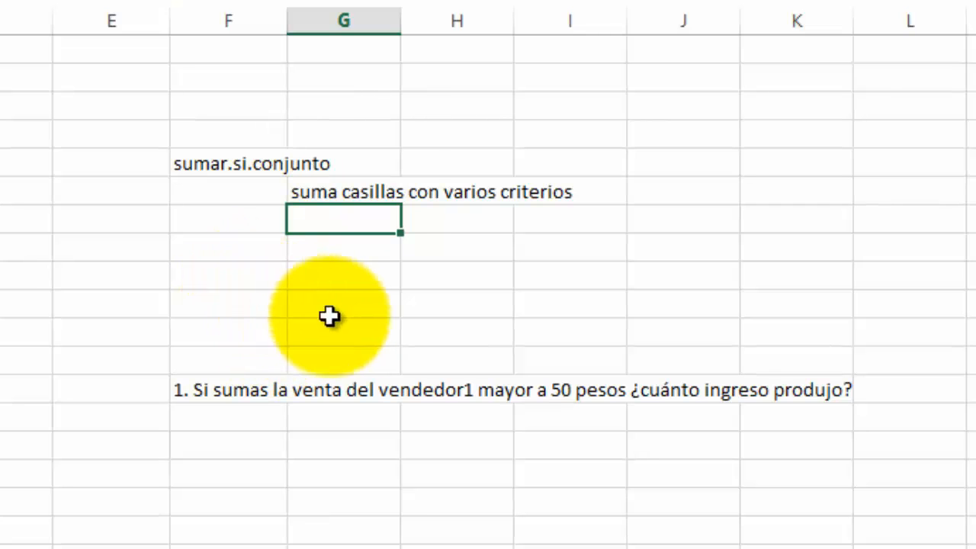
Add the note "esta función es diferente a contar-si-conjunto" in G7, below the function's description.
click(339, 193)
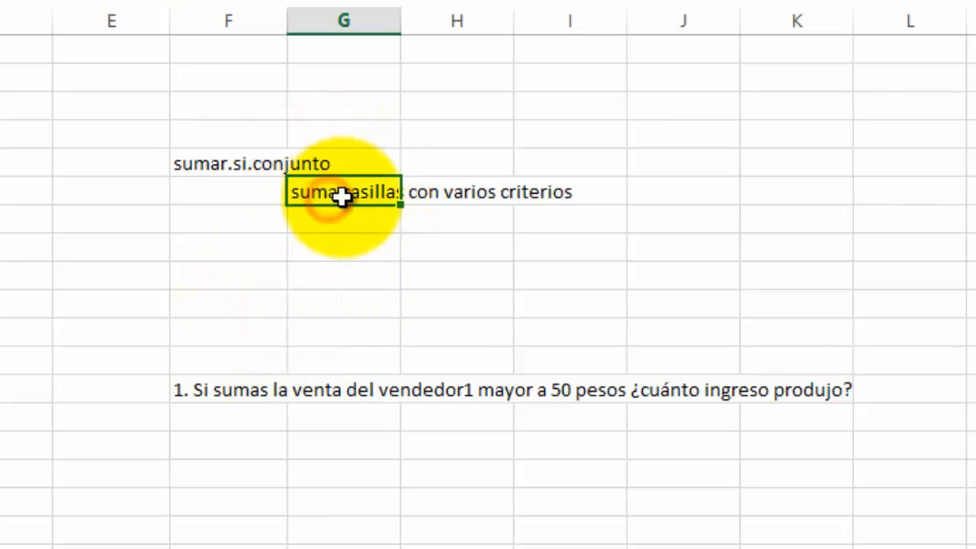
click(460, 192)
click(529, 194)
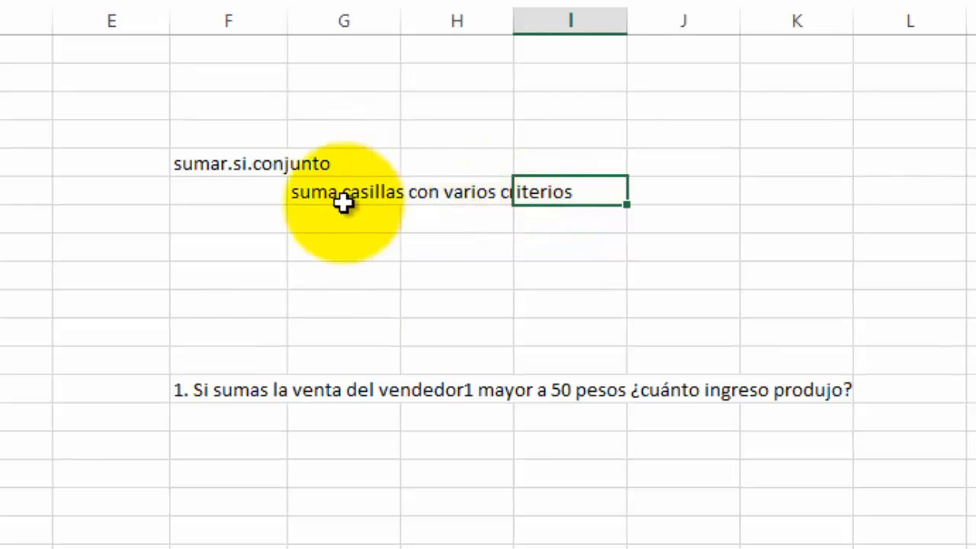
click(341, 200)
key(Return)
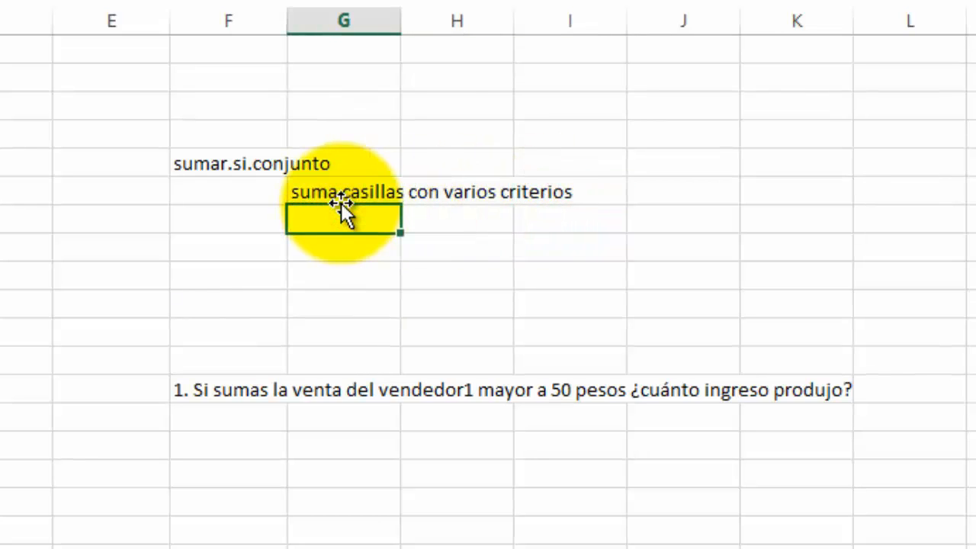
text(esta función)
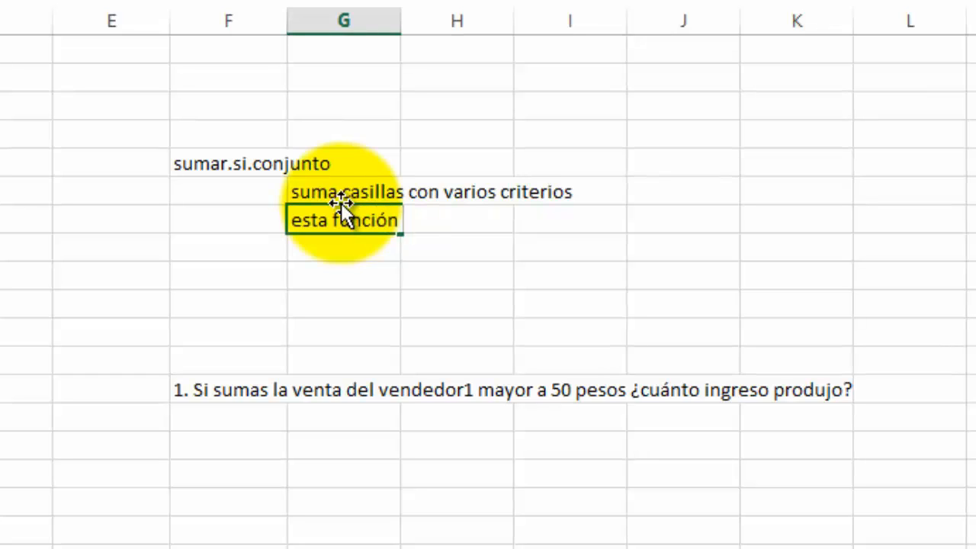
text( es diferente a contar-si-)
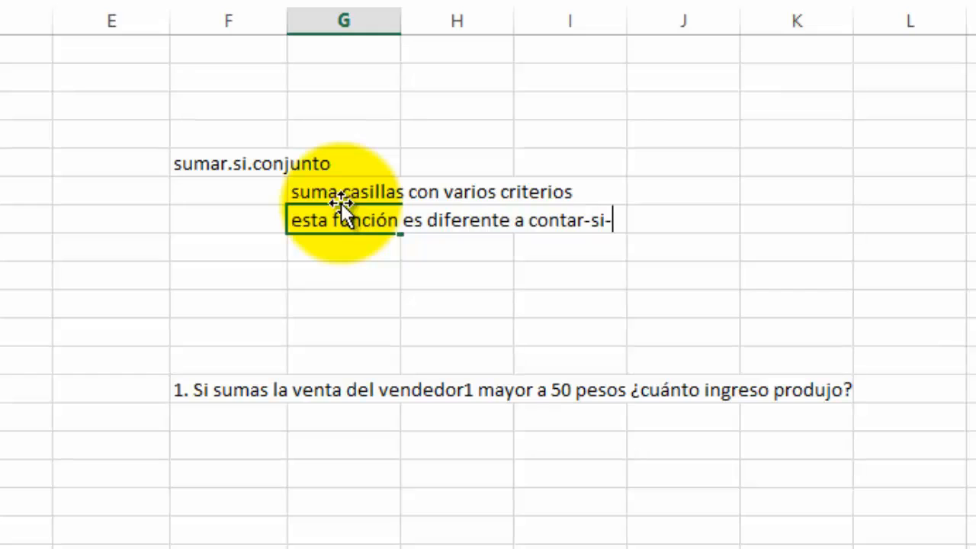
text(conjunto)
key(Return)
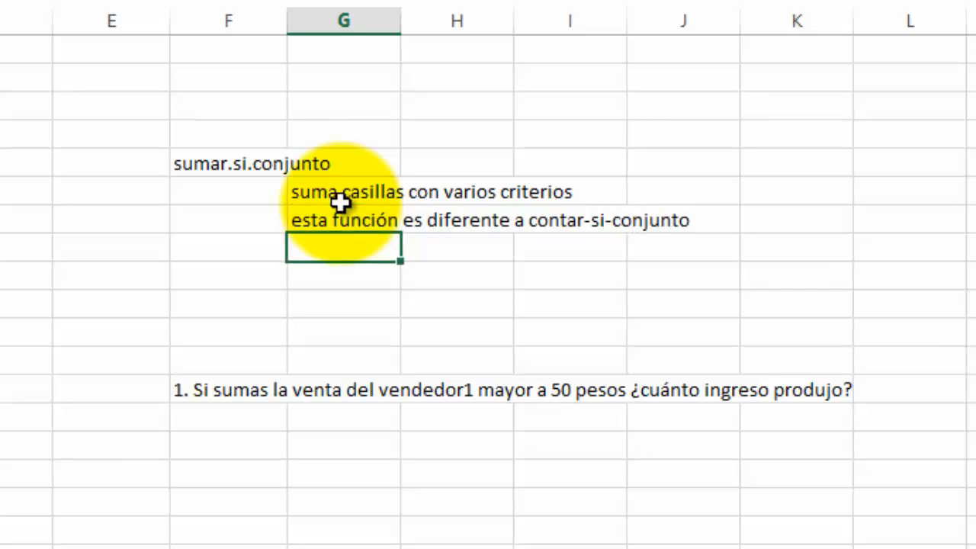
Enter the heading "sintaxis" in F8 and the first argument "rango de la suma" in G9.
key(Left)
text(sinta)
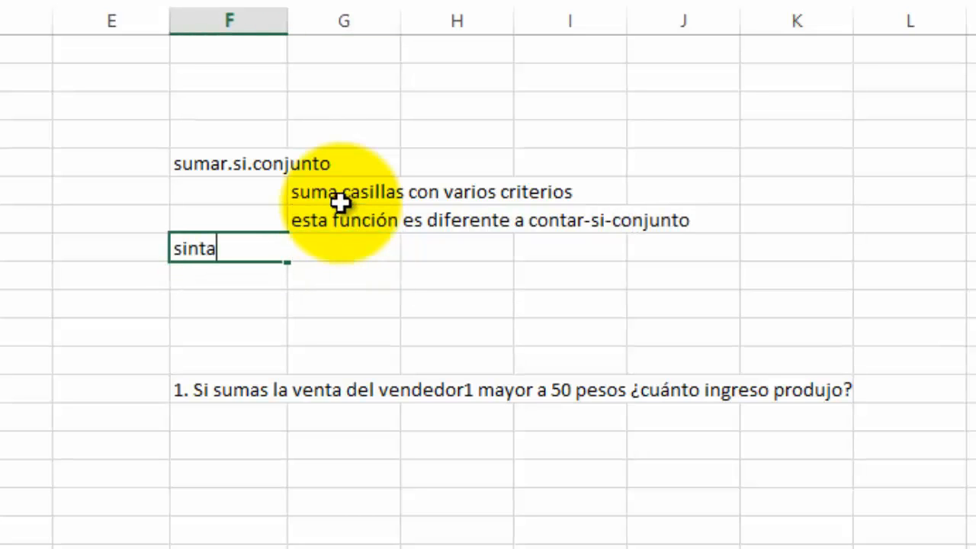
key(Return)
key(Right)
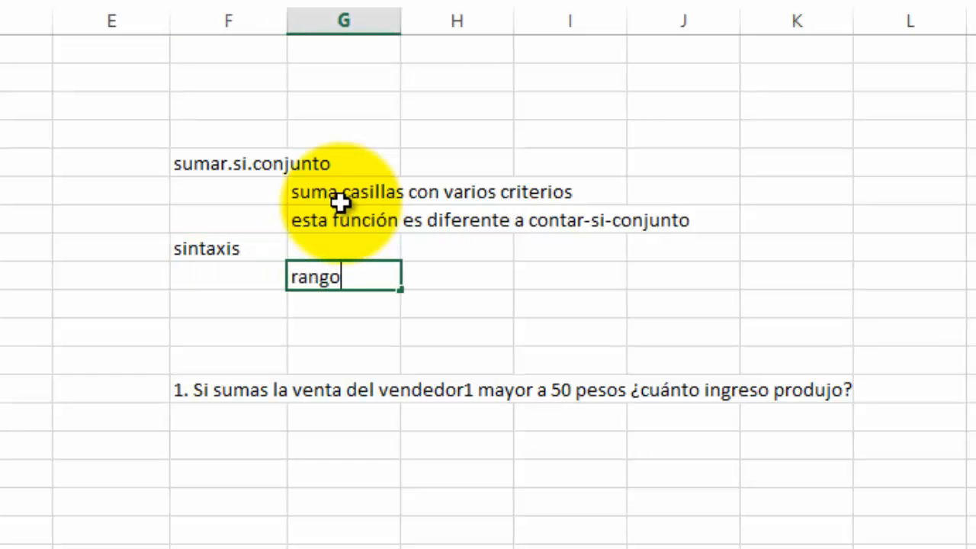
text(rango)
key(Return)
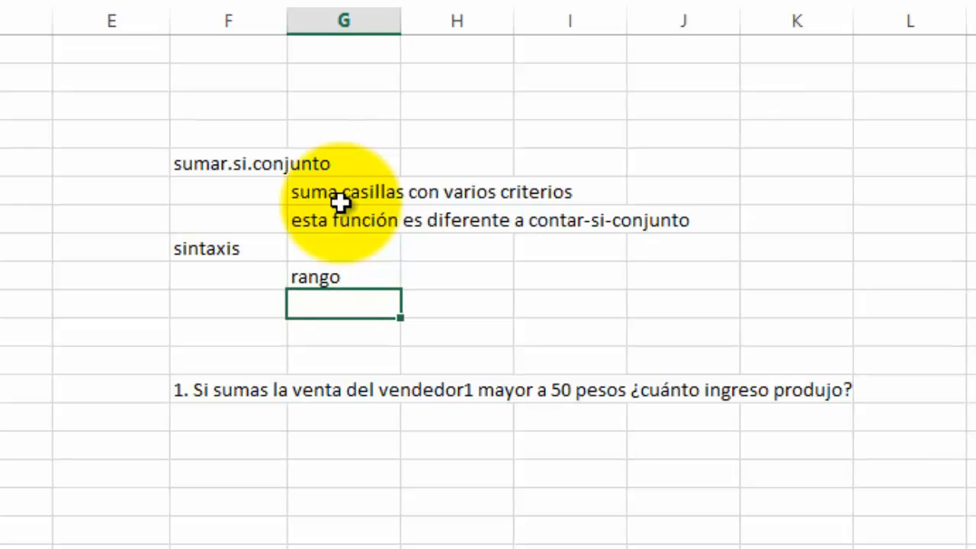
key(Up)
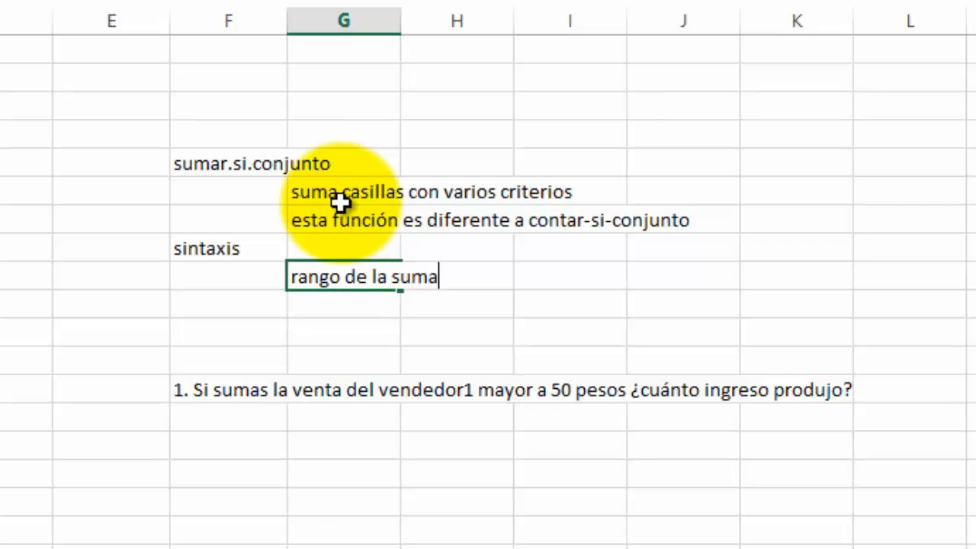
key(Return)
List the arguments "rango del primer criterio" in G10 and "primer criterio" in G11.
text(rango del primer criterio)
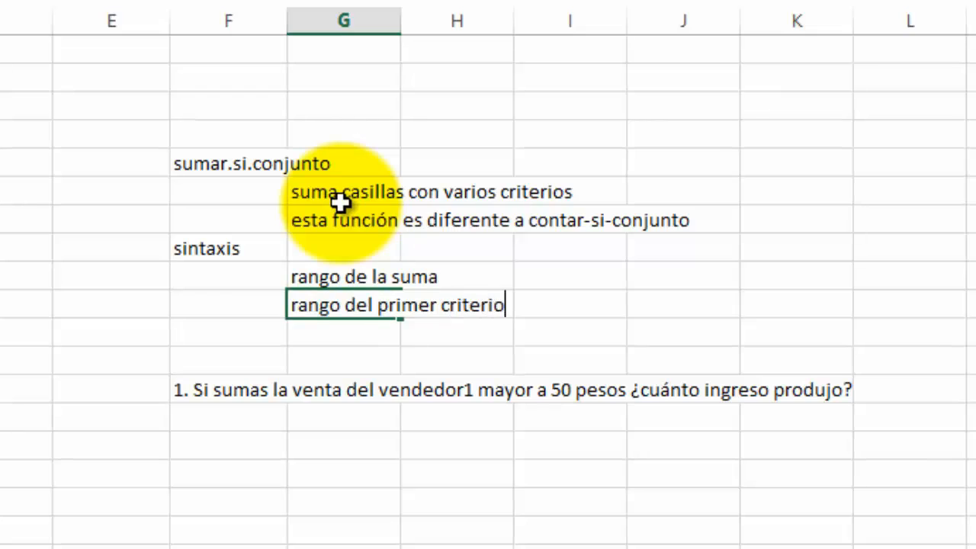
key(Return)
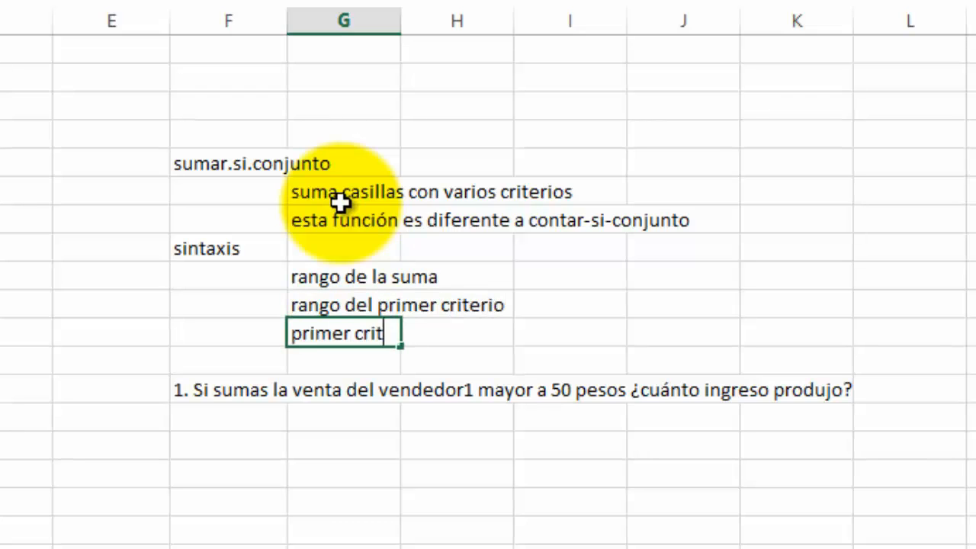
key(Return)
key(Up)
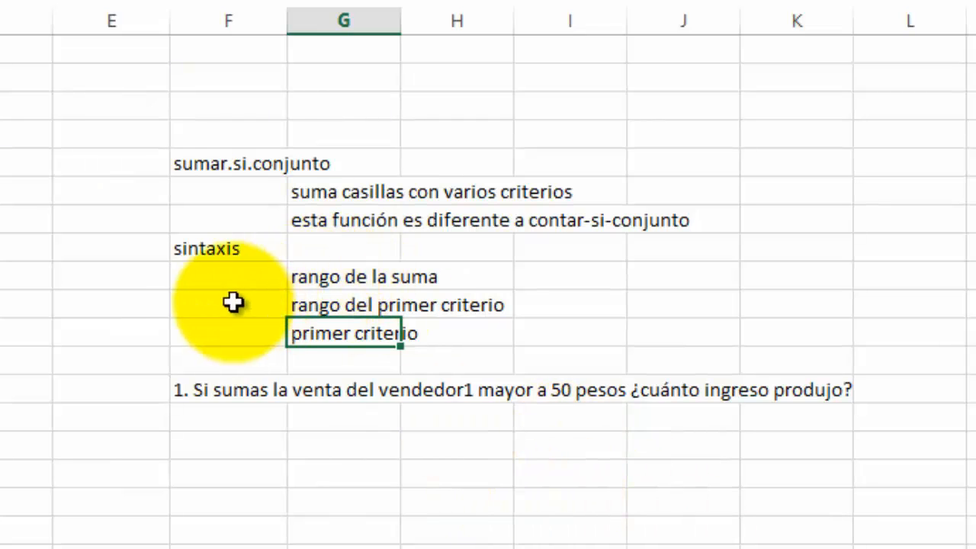
Review the sumar.si.conjunto notes, comparing the argument list with the description and the contar-si-conjunto remark.
click(139, 167)
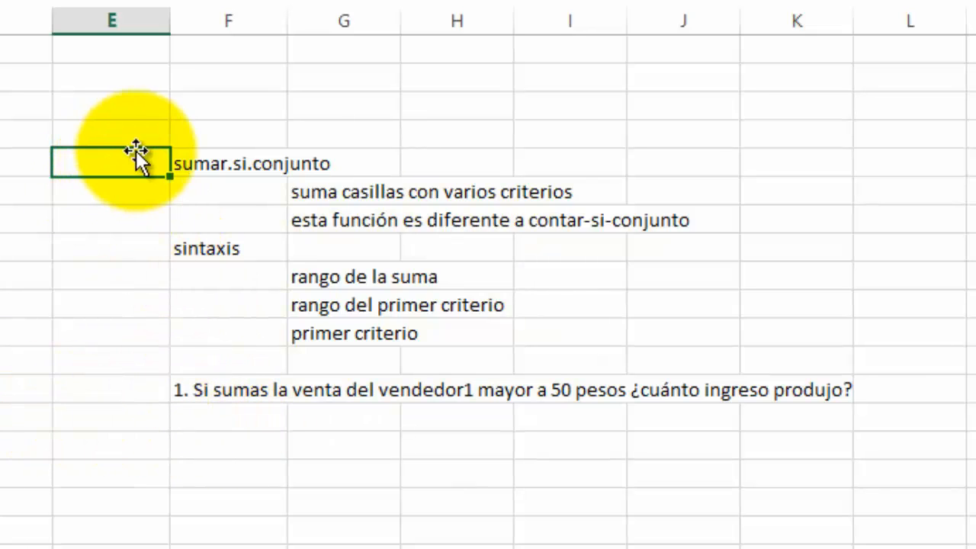
click(382, 278)
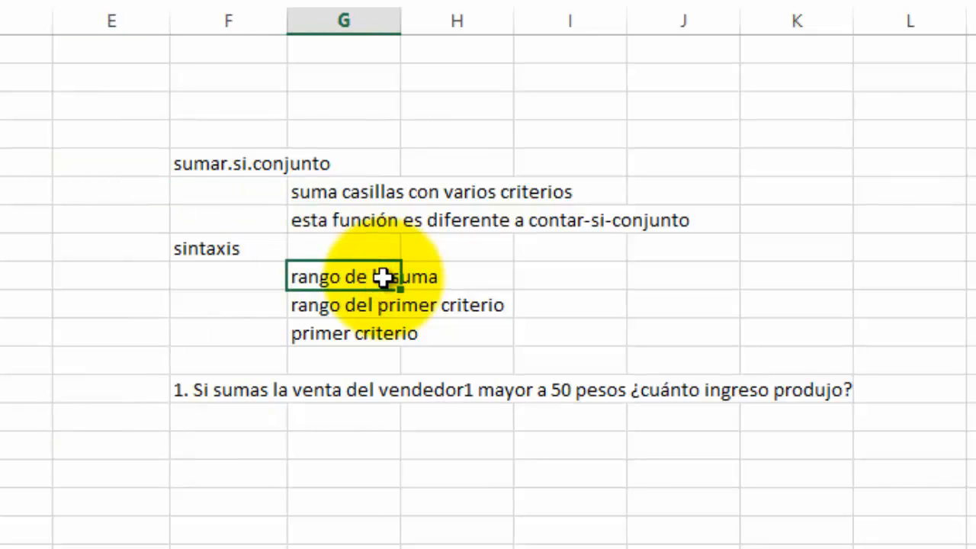
click(320, 191)
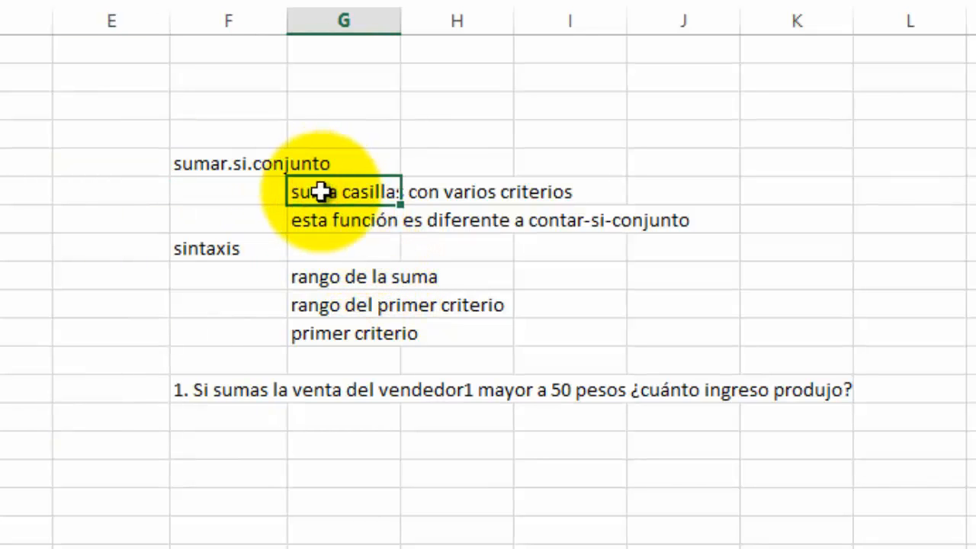
click(343, 219)
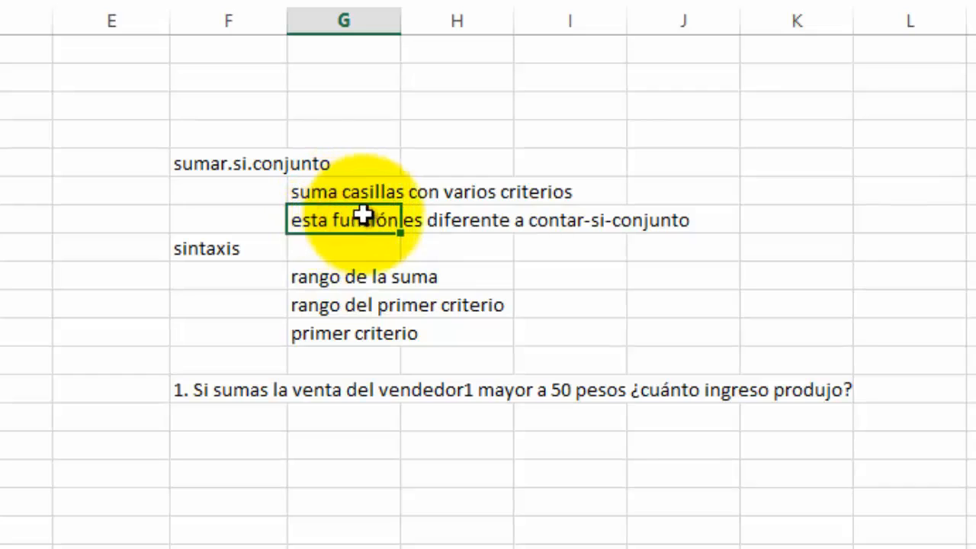
click(542, 201)
key(Down)
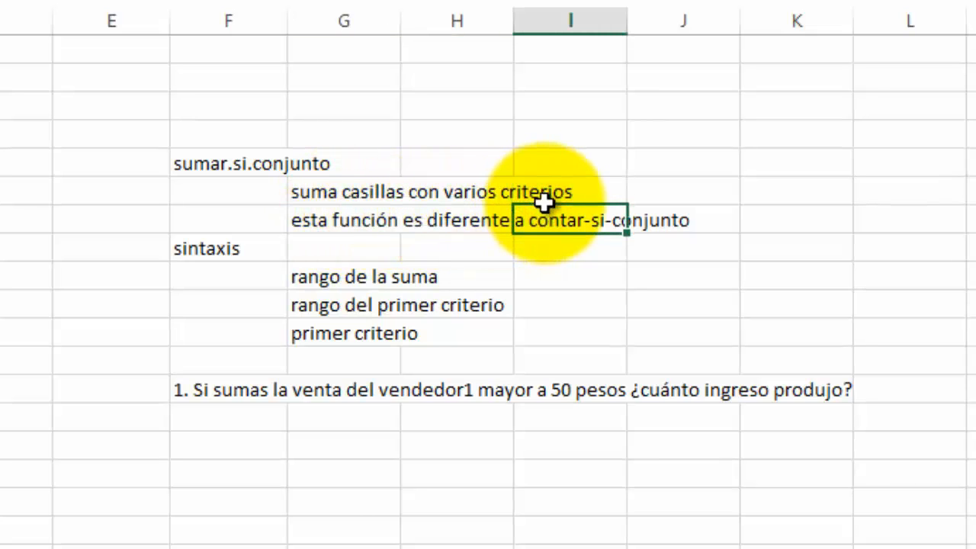
key(Left)
key(Left)
key(Up)
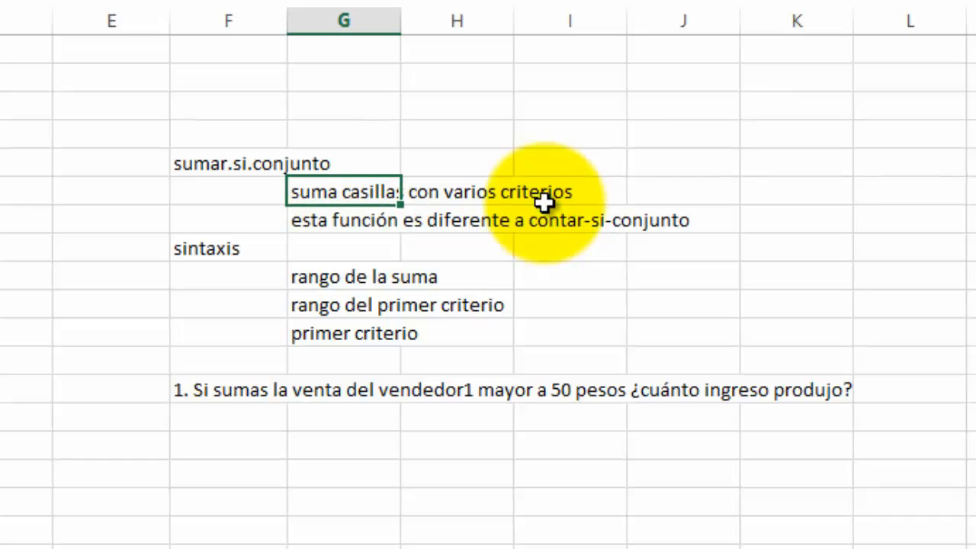
key(Up)
key(Left)
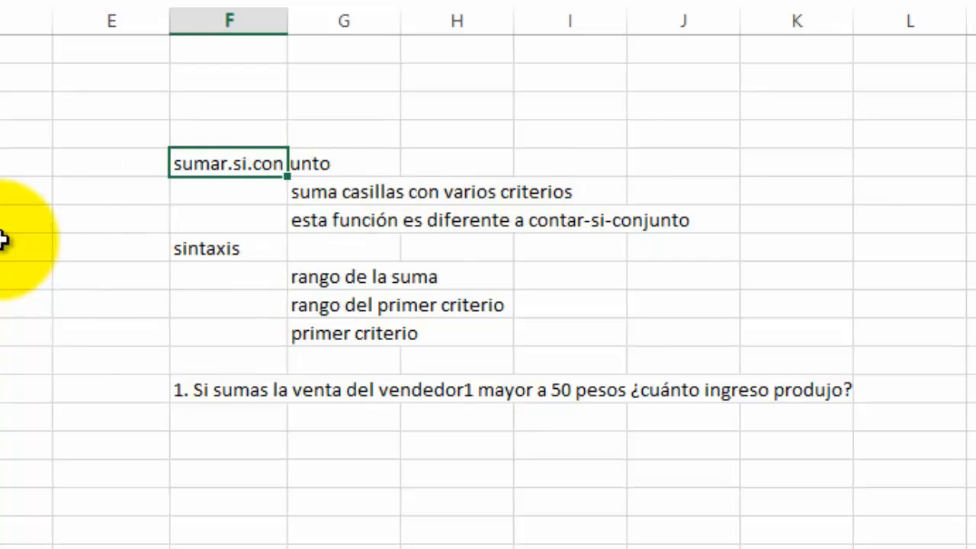
Clear the explanatory notes about the function from E4:K12, keeping the question in row 13.
key(Up)
key(Left)
key(shift+Right)
key(shift+Right)
key(shift+Right)
key(shift+Right)
key(shift+Right)
key(shift+Right)
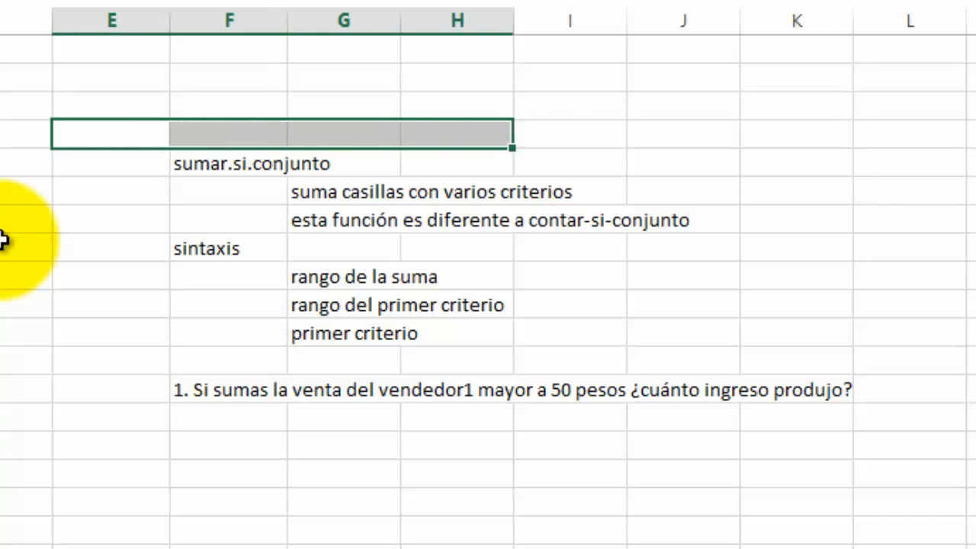
key(shift+Down)
key(shift+Down)
key(shift+Down)
key(shift+Down)
key(shift+Down)
key(shift+Down)
key(shift+Down)
key(shift+Down)
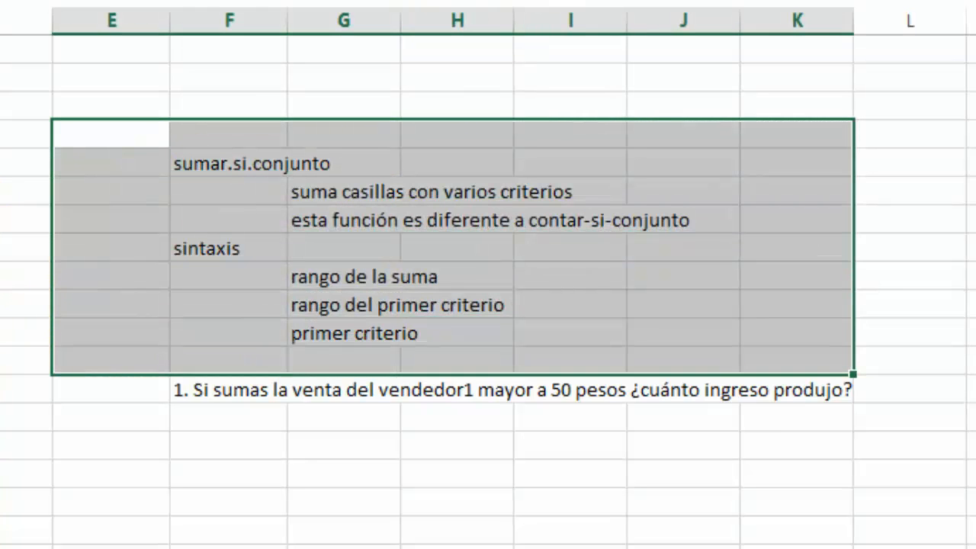
key(Delete)
key(Left)
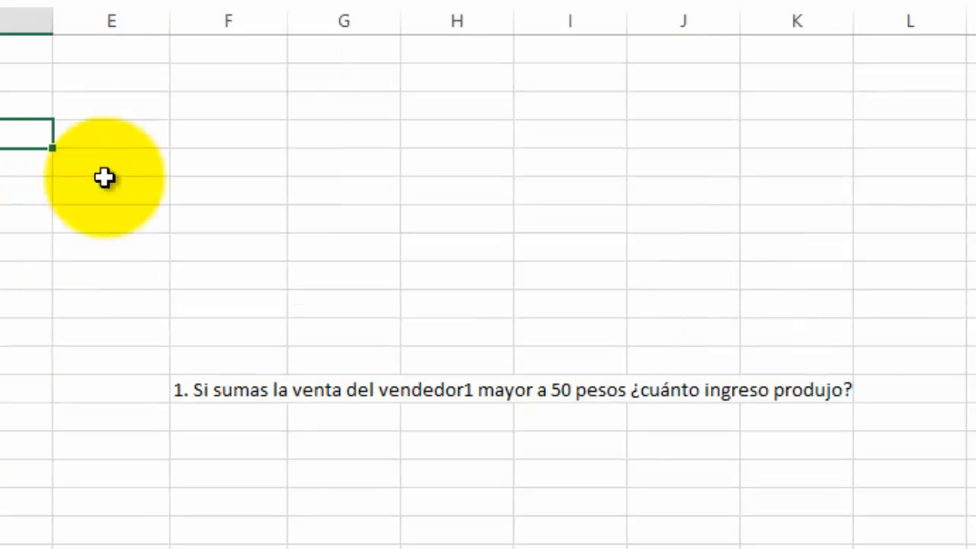
Highlight the Producto column, A5:A12, of the Control de ventas table to examine its entries.
click(144, 370)
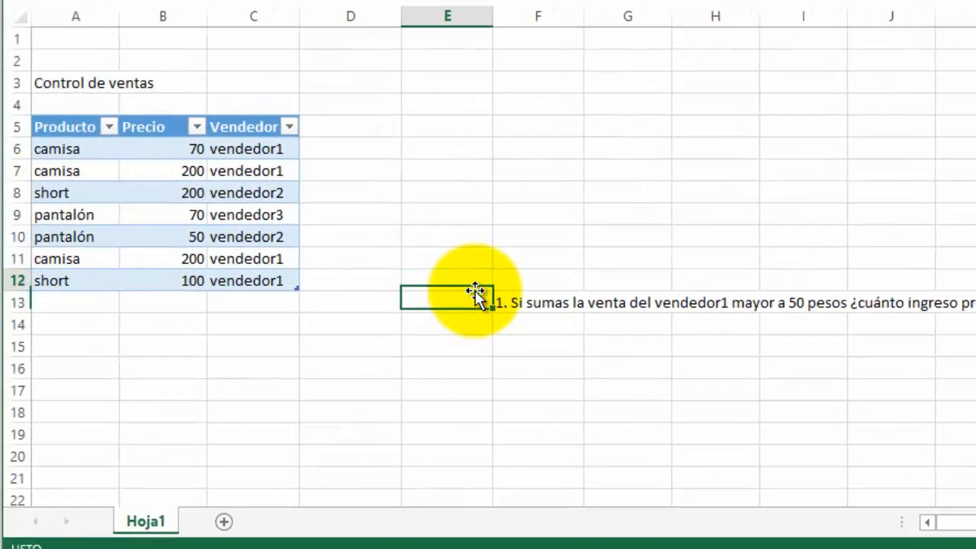
click(67, 123)
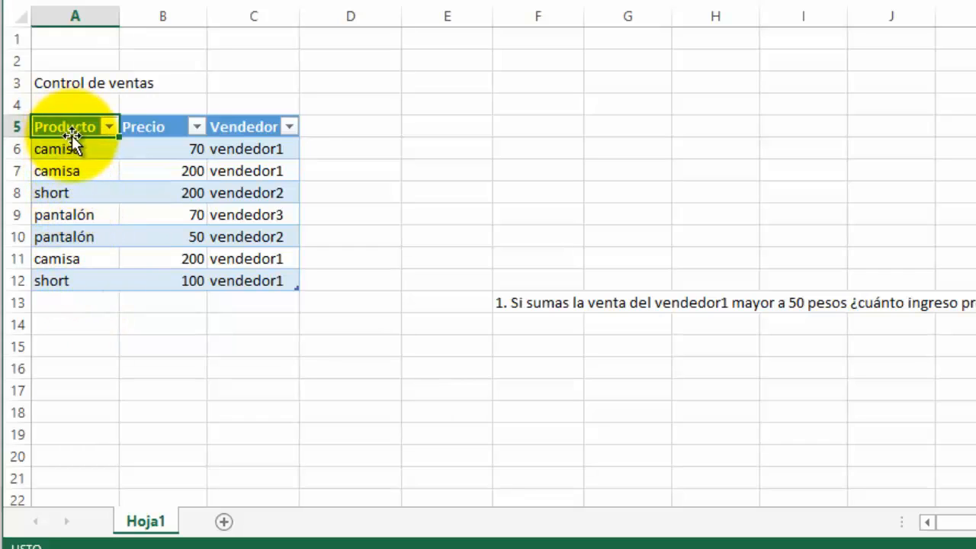
key(shift+Down)
key(shift+Down)
key(shift+Down)
key(shift+Down)
key(shift+Down)
key(shift+Down)
key(shift+Down)
key(shift+Down)
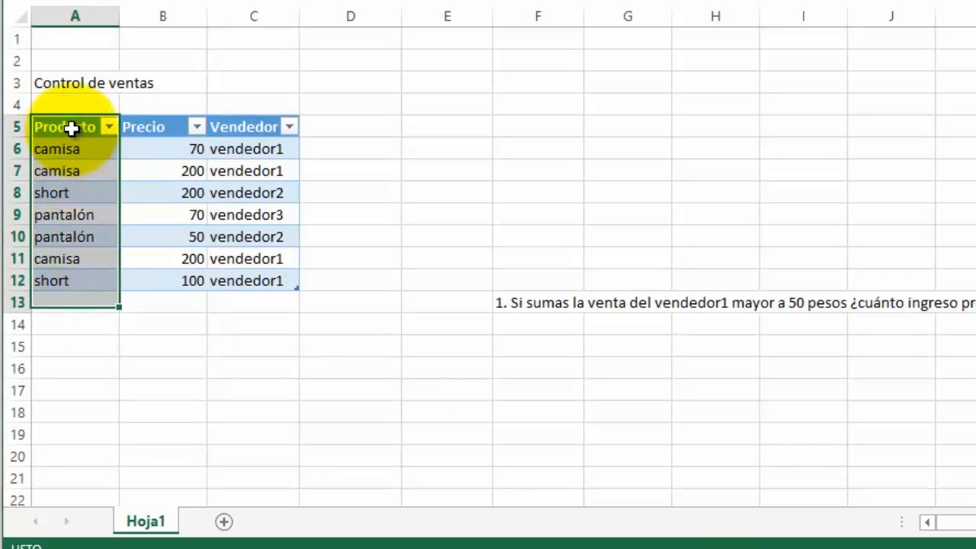
key(shift+Up)
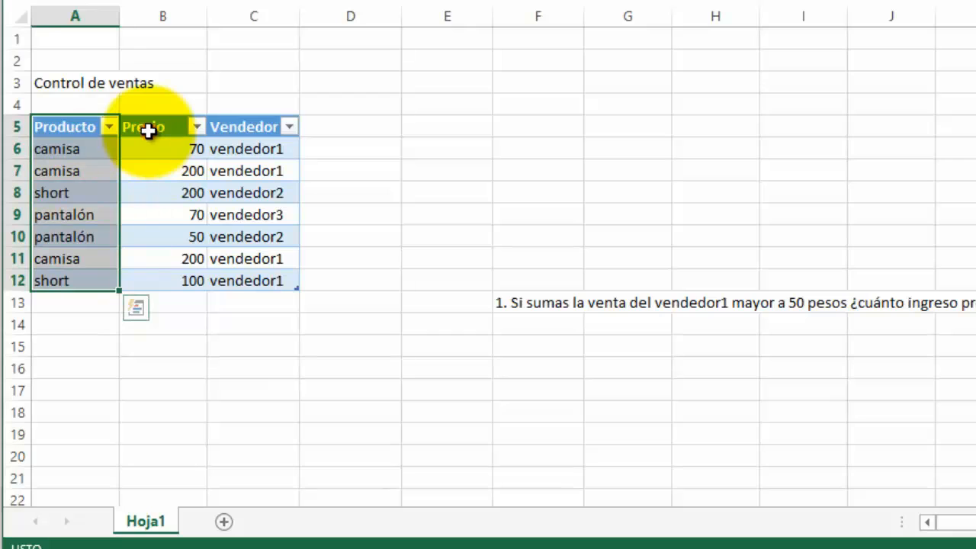
Highlight the Precio column, B5:B12, to examine the prices in the table.
click(148, 131)
key(shift+Down)
key(shift+Down)
key(shift+Down)
key(shift+Down)
key(shift+Down)
key(shift+Down)
key(shift+Down)
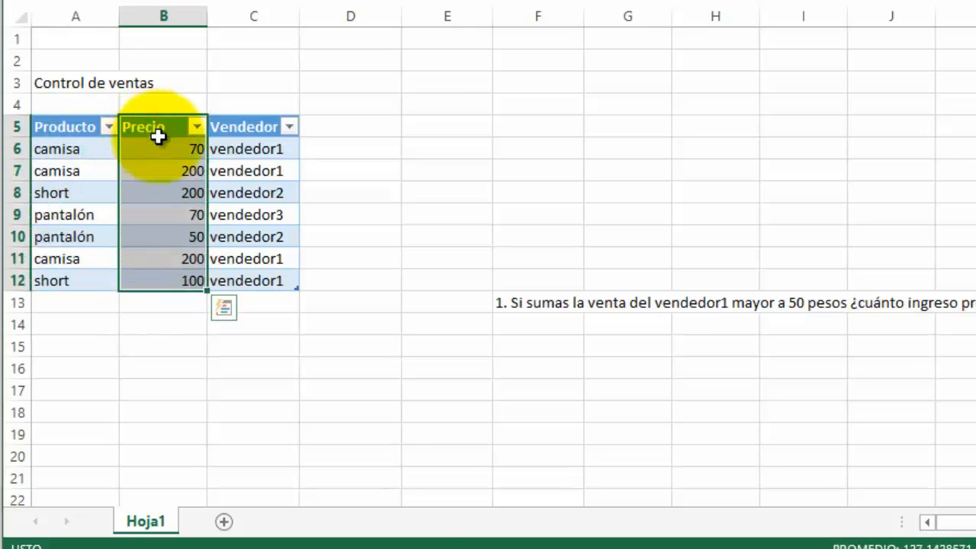
Highlight the Vendedor column, C5:C12, to examine which seller made each sale.
click(230, 125)
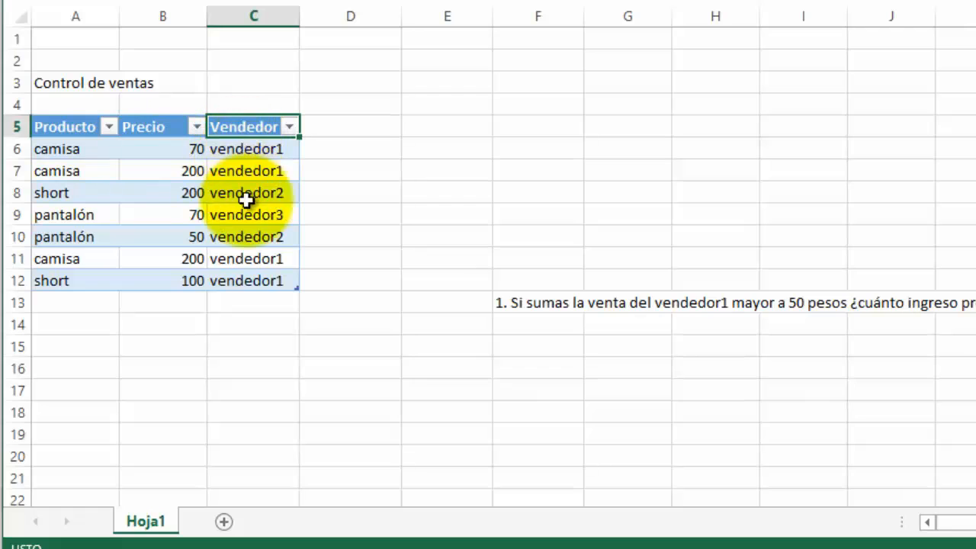
key(shift+Down)
key(shift+Down)
key(shift+Down)
key(shift+Down)
key(shift+Down)
key(shift+Down)
key(shift+Down)
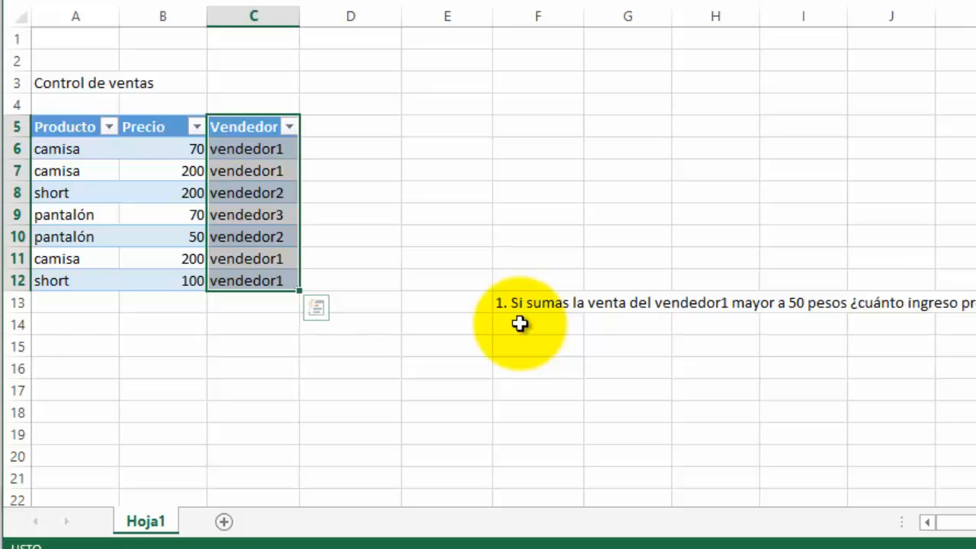
Read question 1 in row 13 about vendedor1's sales over 50 pesos and select F14 directly below it.
click(537, 331)
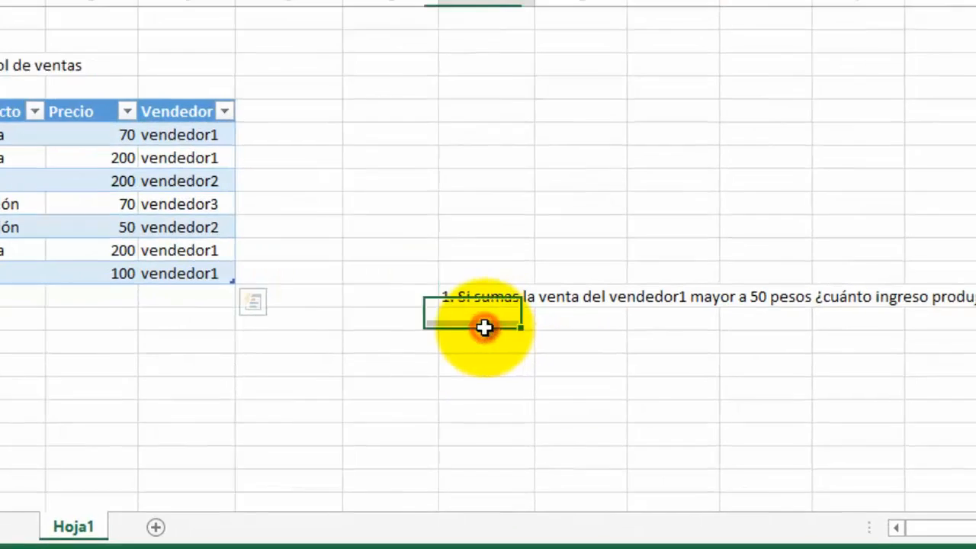
click(471, 300)
key(Right)
key(Right)
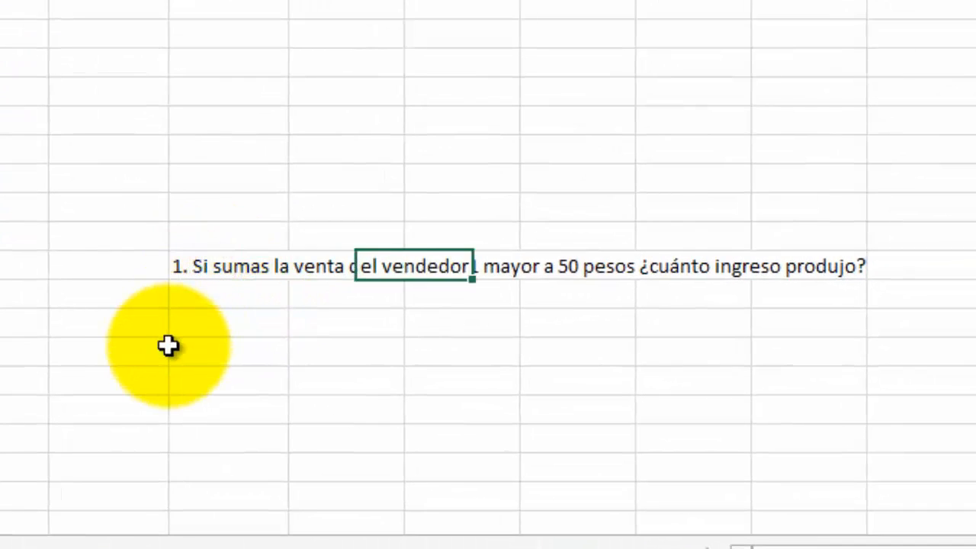
key(Right)
key(Right)
key(Right)
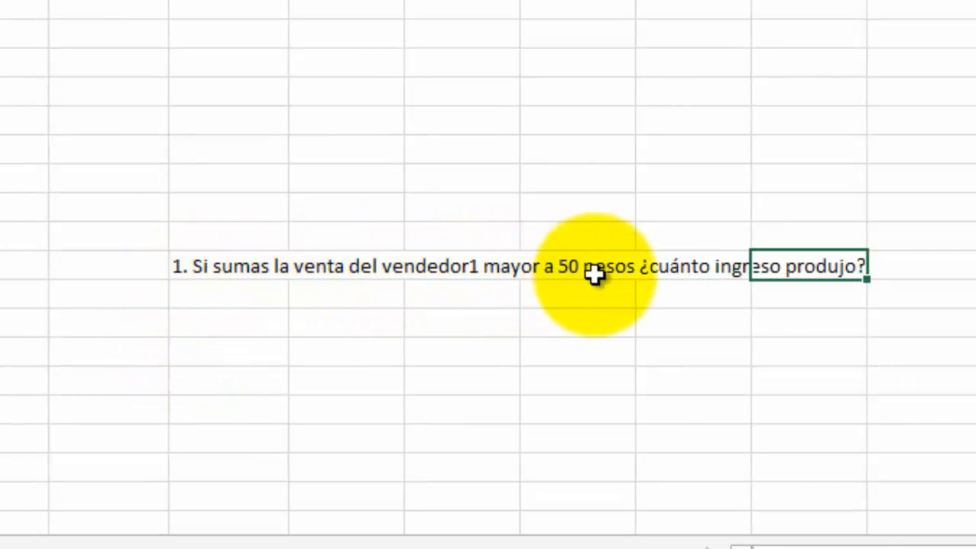
key(Down)
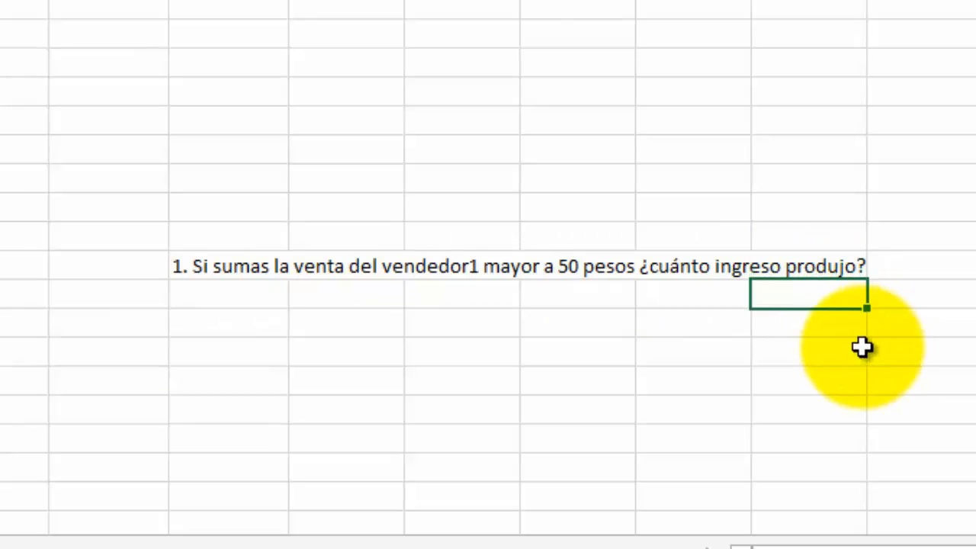
key(Left)
key(Left)
key(Left)
key(Left)
key(Left)
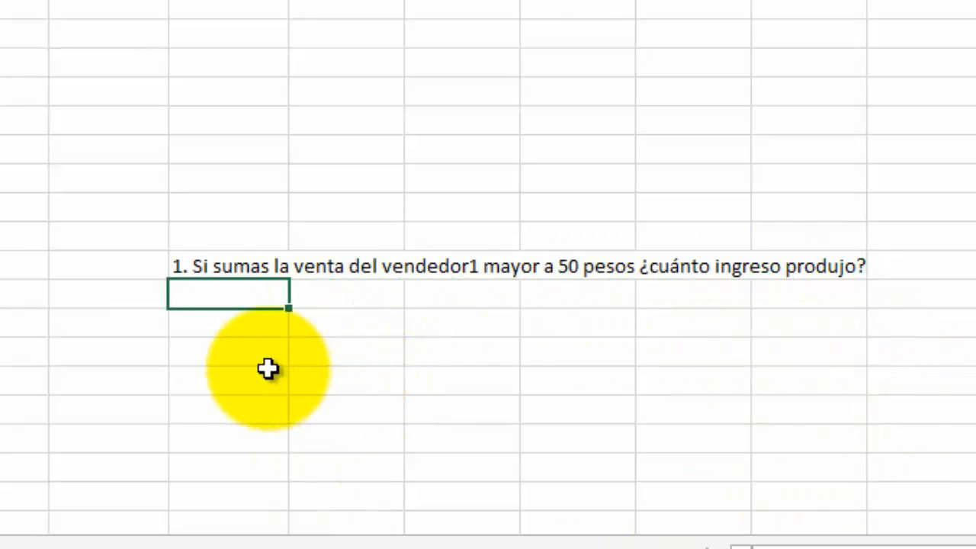
Start a SUMAR.SI.CONJUNTO formula in F14 with the table's Precio column, Tabla3[Precio], as the sum range.
text(=suamr)
key(BackSpace)
key(BackSpace)
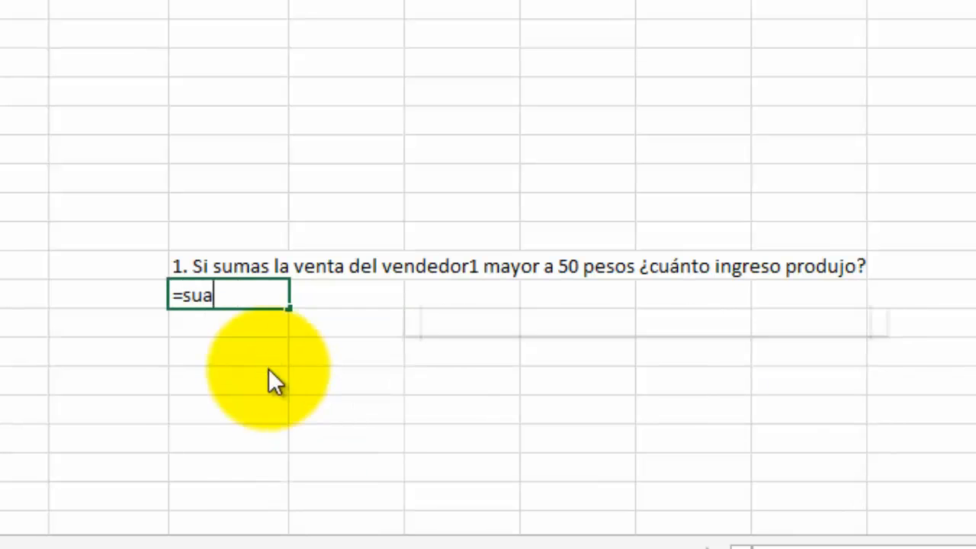
key(BackSpace)
text(mar.si.)
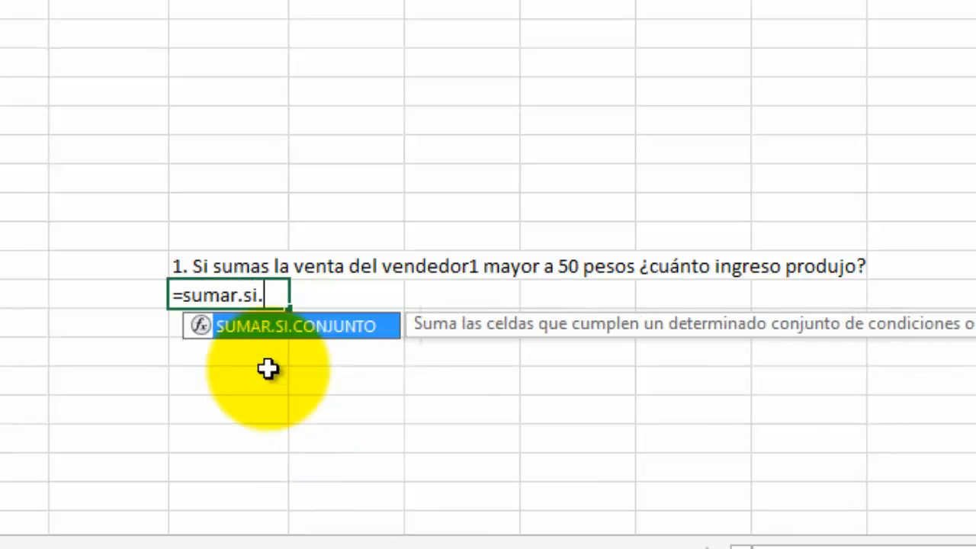
text(conj)
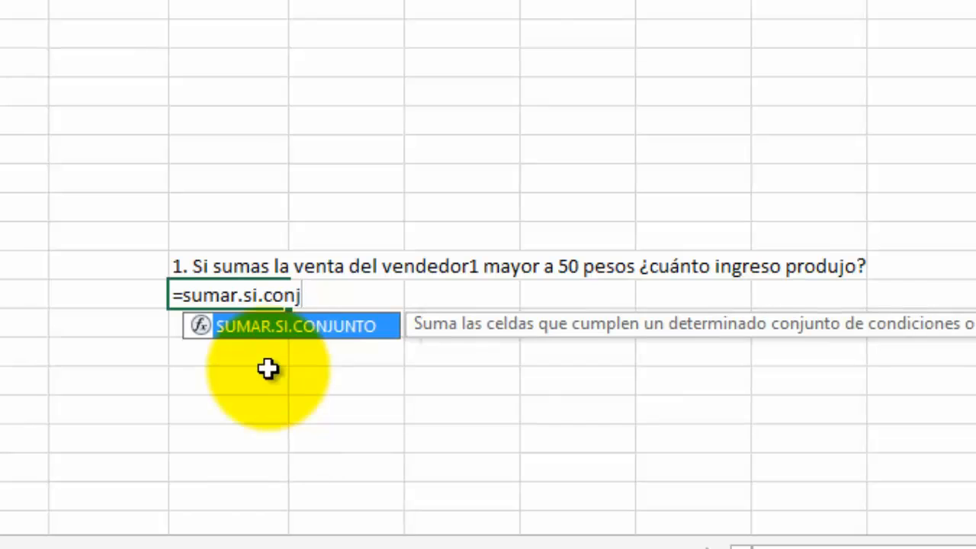
text(untp)
key(BackSpace)
text(o)
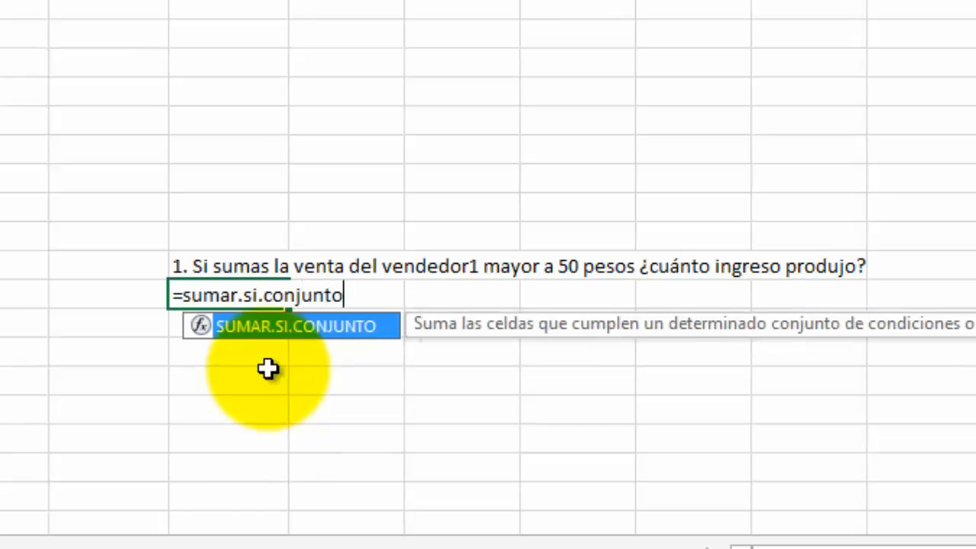
text(()
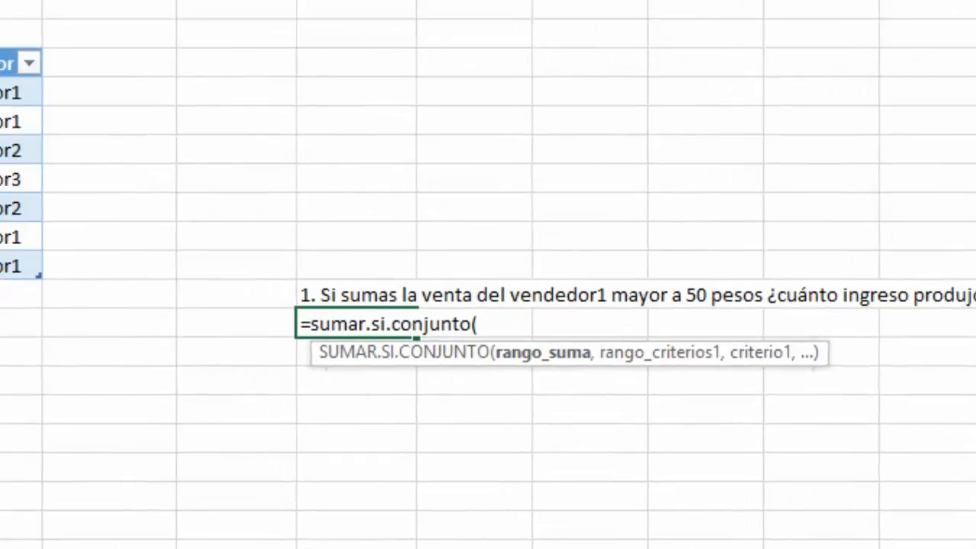
drag(122, 148, 239, 344)
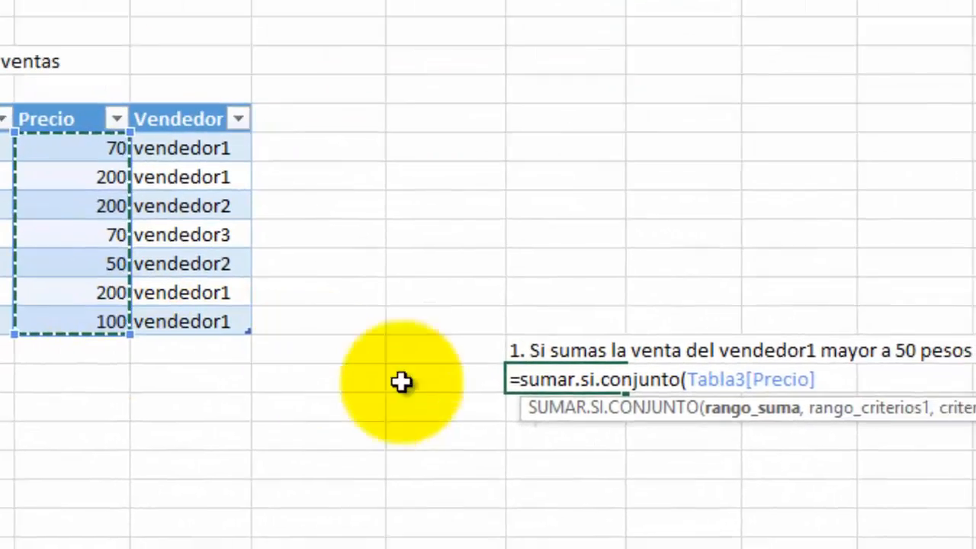
text(,)
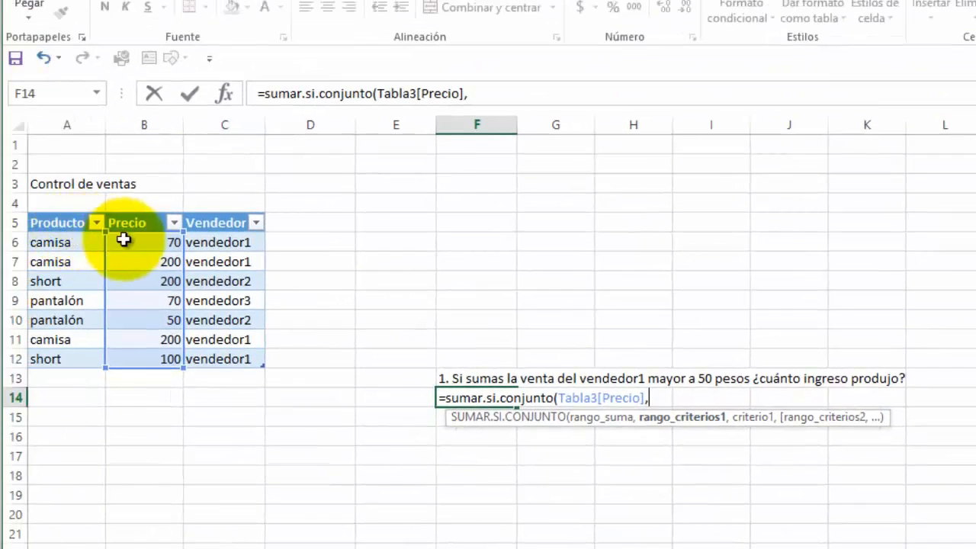
Add the first condition to the formula, using Tabla3[Precio] as the criteria range and ">50" as the criterion.
drag(130, 246, 135, 359)
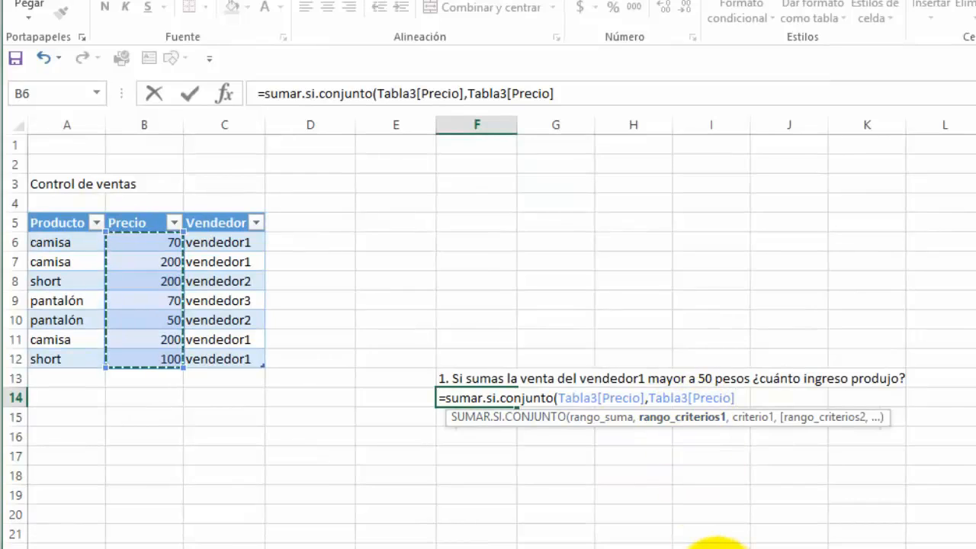
text(,)
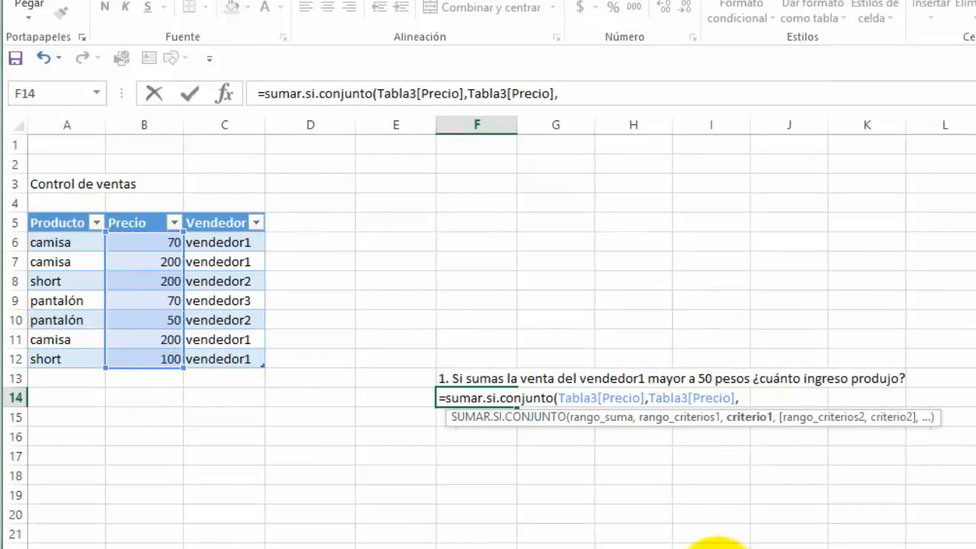
text("<)
key(BackSpace)
text(>50")
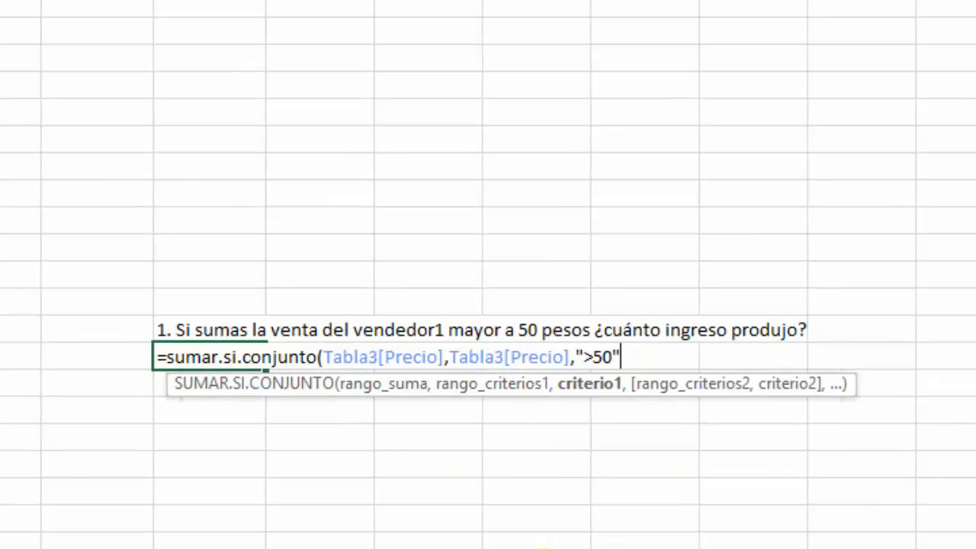
text(,)
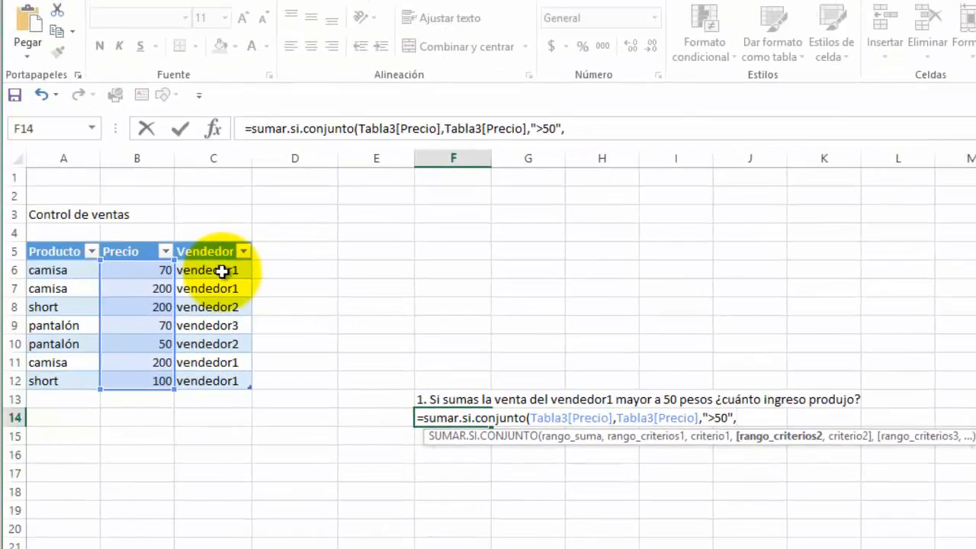
Add Tabla3[Vendedor] with the criterion "vendedor1" as the second condition, complete the formula and reselect F14.
drag(222, 271, 212, 378)
text(,")
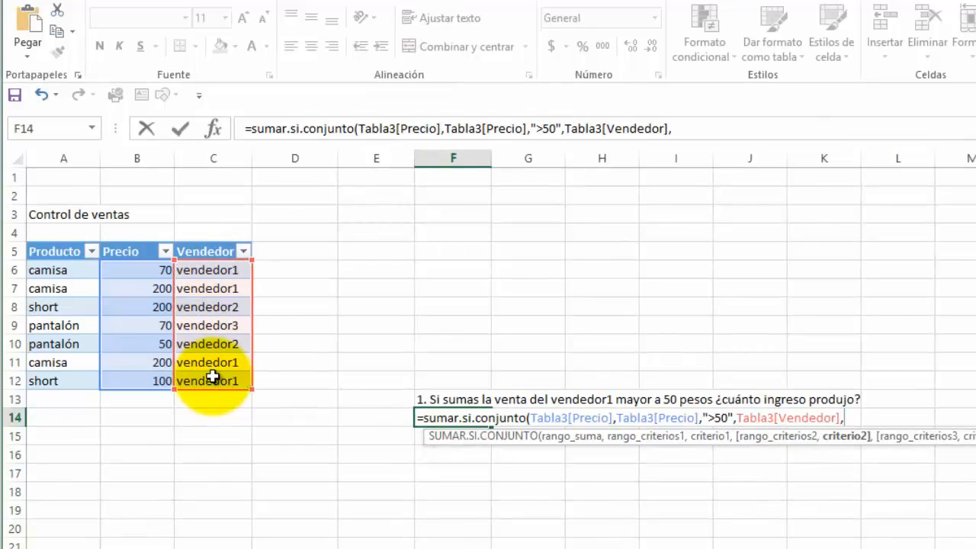
text(Ve)
key(BackSpace)
key(BackSpace)
text(vendedor2)
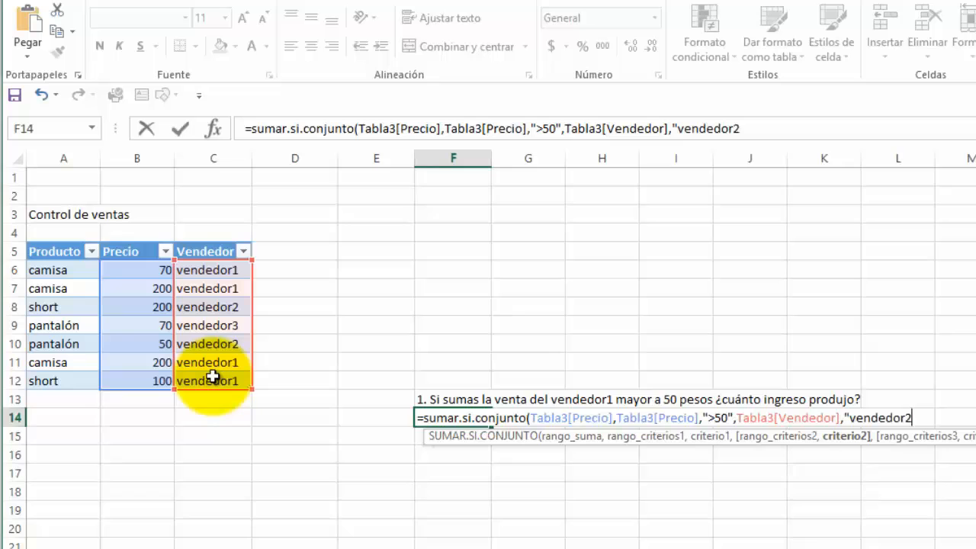
key(BackSpace)
text(1)
text(")
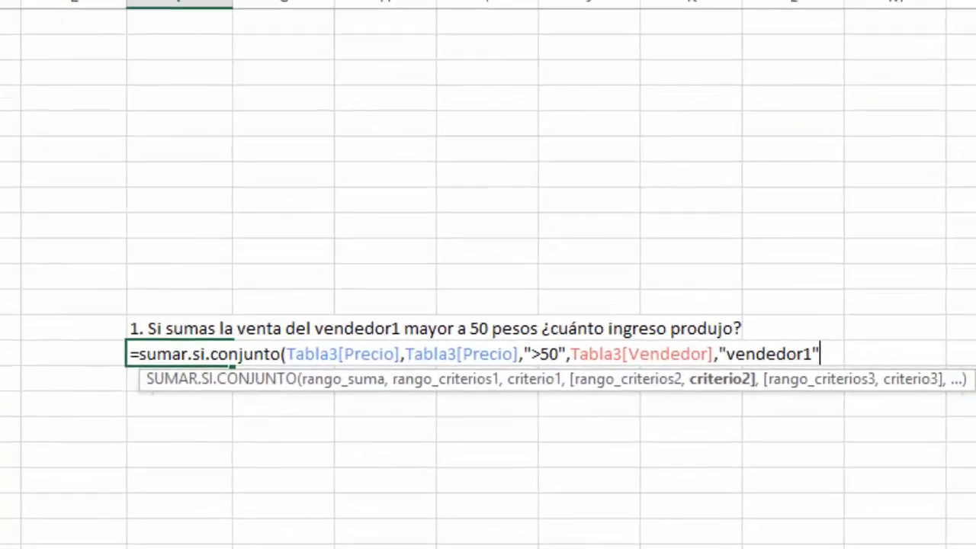
text())
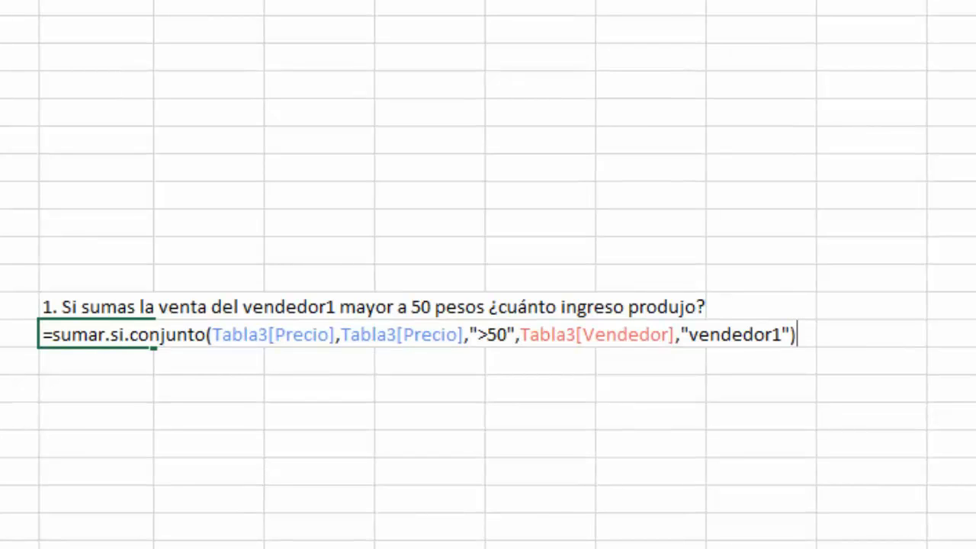
key(Return)
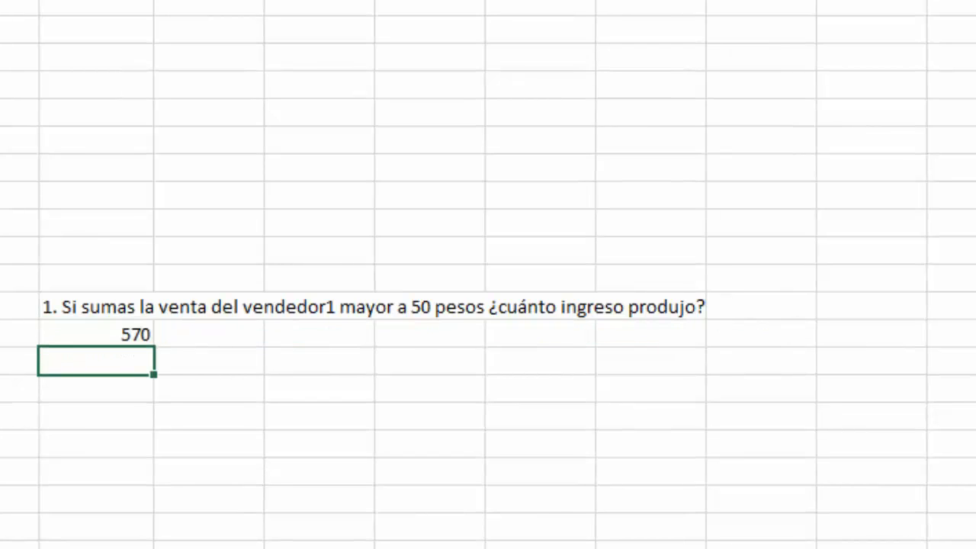
click(96, 334)
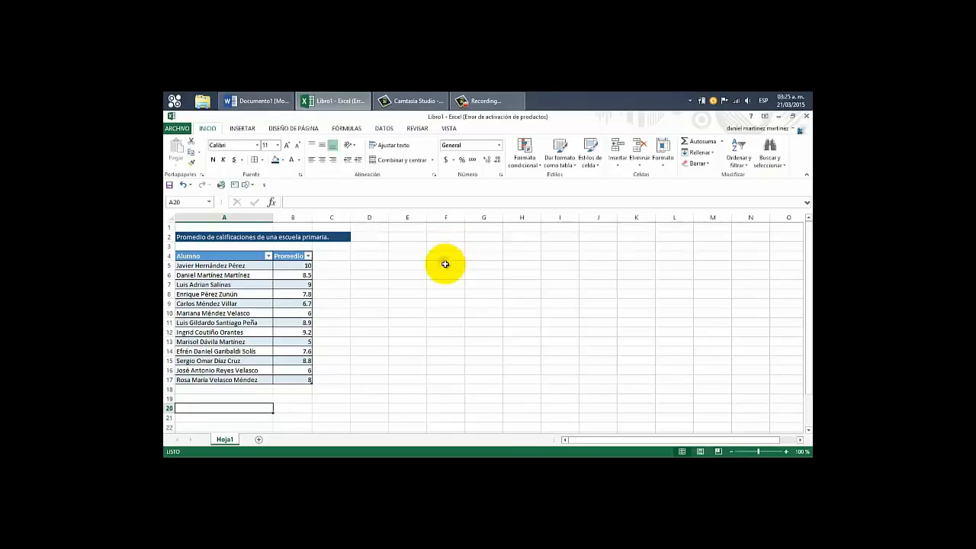
Enter the heading "sumar con condición" in E5, beside the table of primary school grade averages.
click(445, 264)
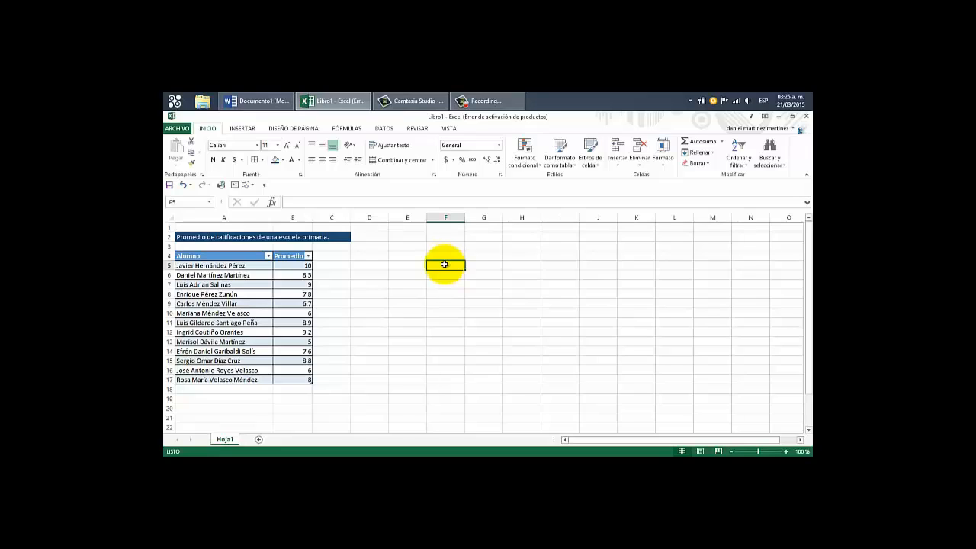
click(410, 267)
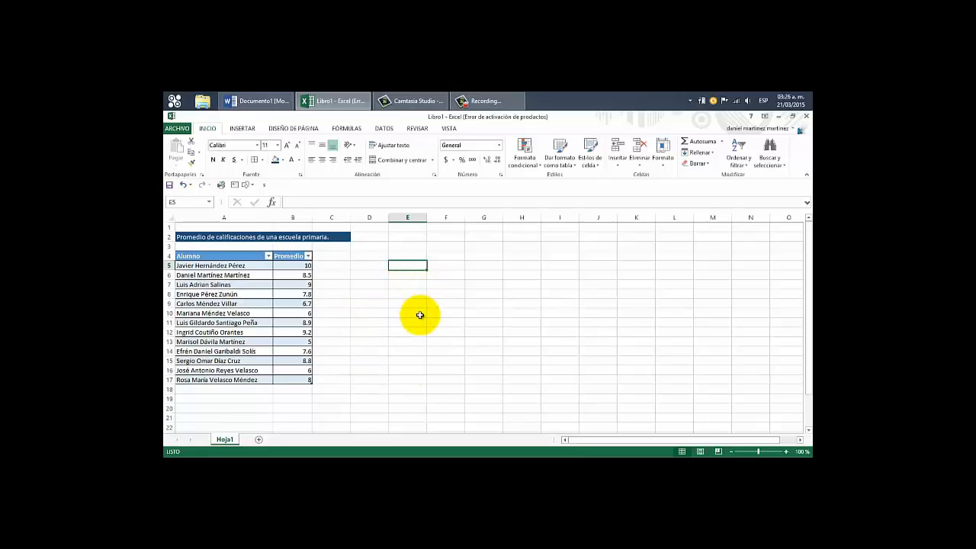
key(Up)
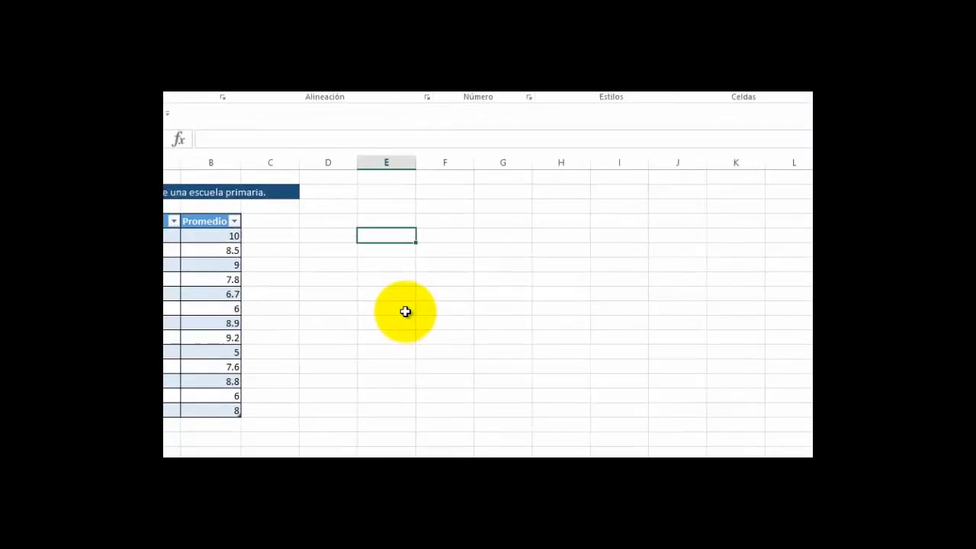
text(sumar )
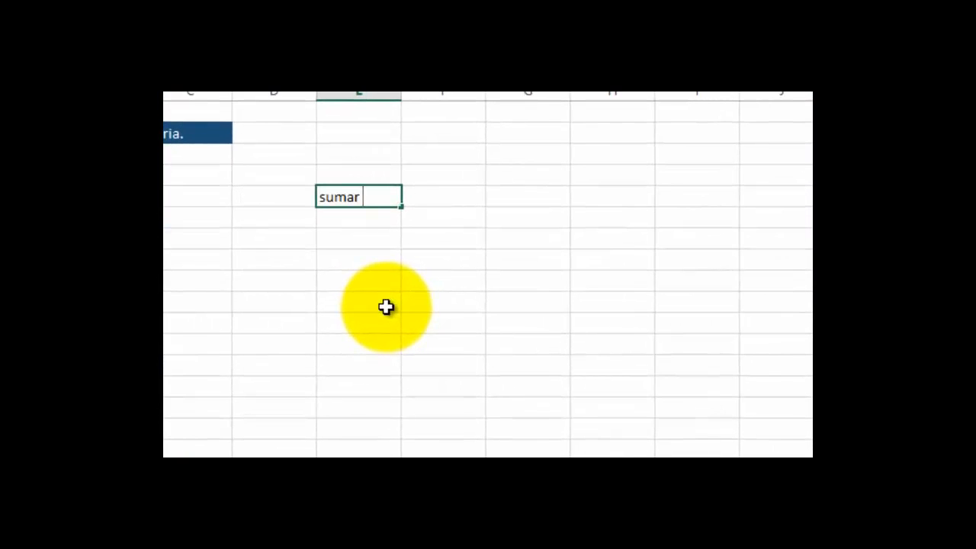
text(con condición)
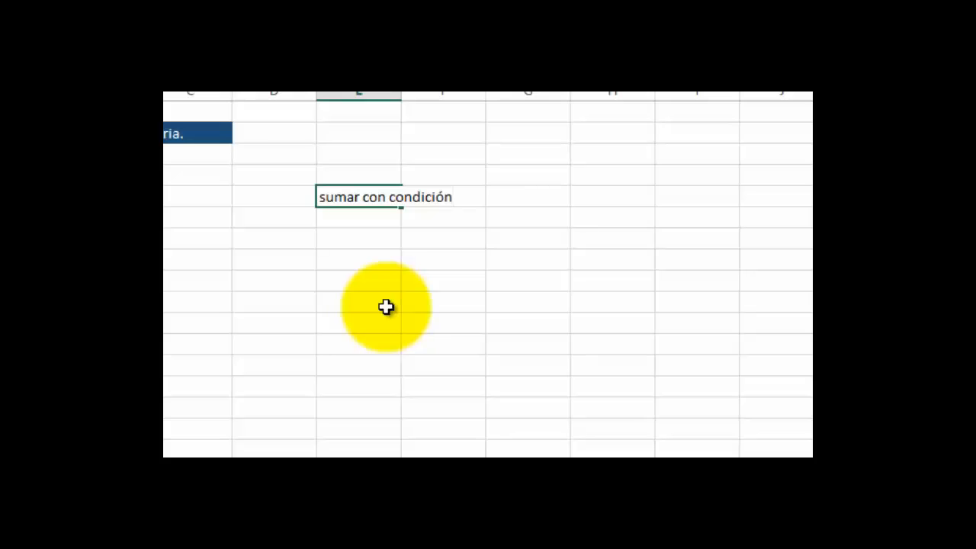
key(Return)
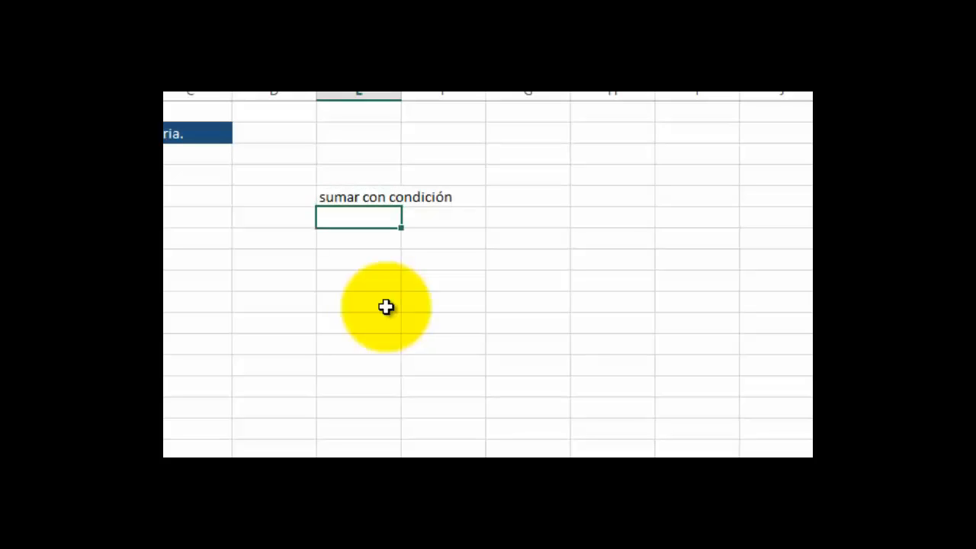
Enter the label "sintaxis" in E7, leaving one blank row beneath the "sumar con condición" heading.
key(Up)
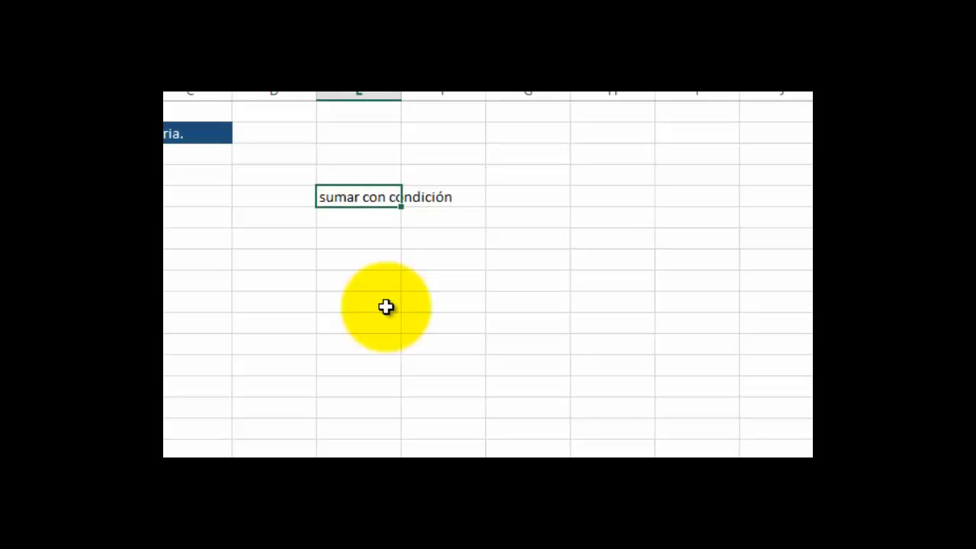
key(Down)
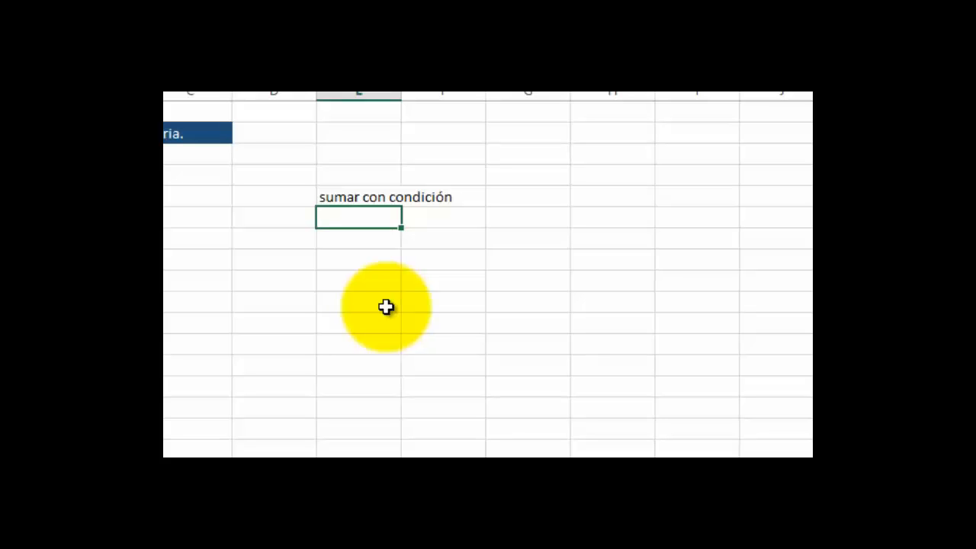
key(Down)
text(sintaxi)
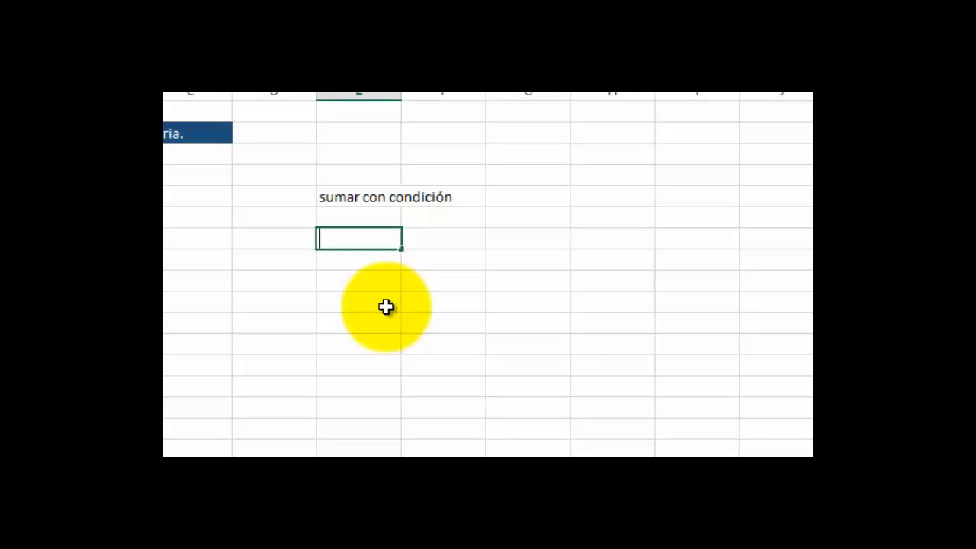
text(s)
key(Return)
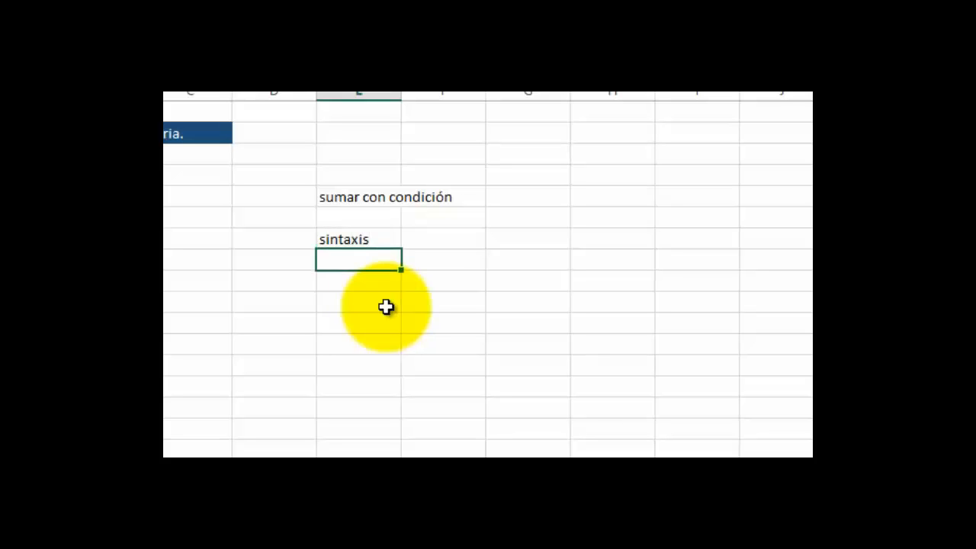
Enter the first syntax item, "1. rango", in E8 directly under the "sintaxis" label.
key(Right)
key(Down)
key(Left)
key(Up)
text(1. rango)
key(Return)
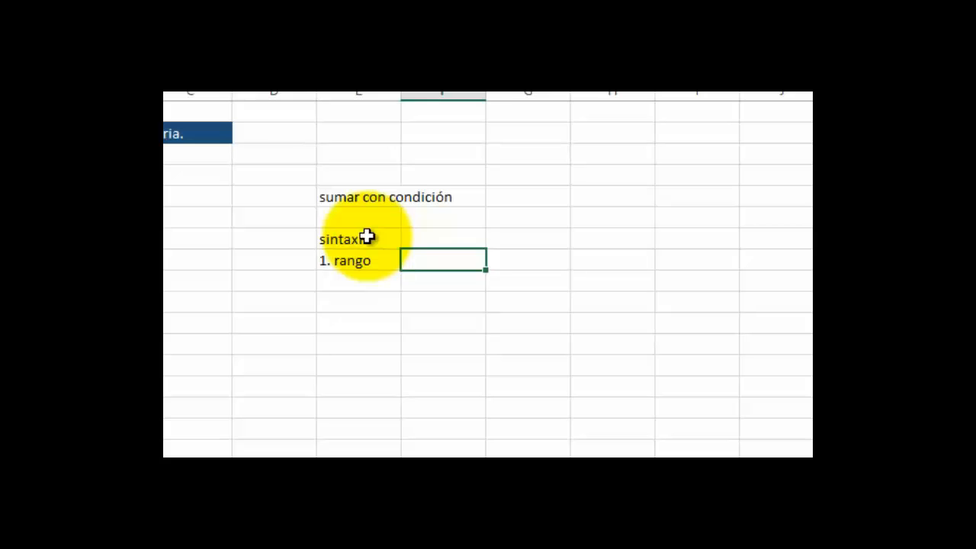
Describe the rango argument in F8 as "celda de inicio:celda de final o nombrar un rango" and select E8.
text(celda de )
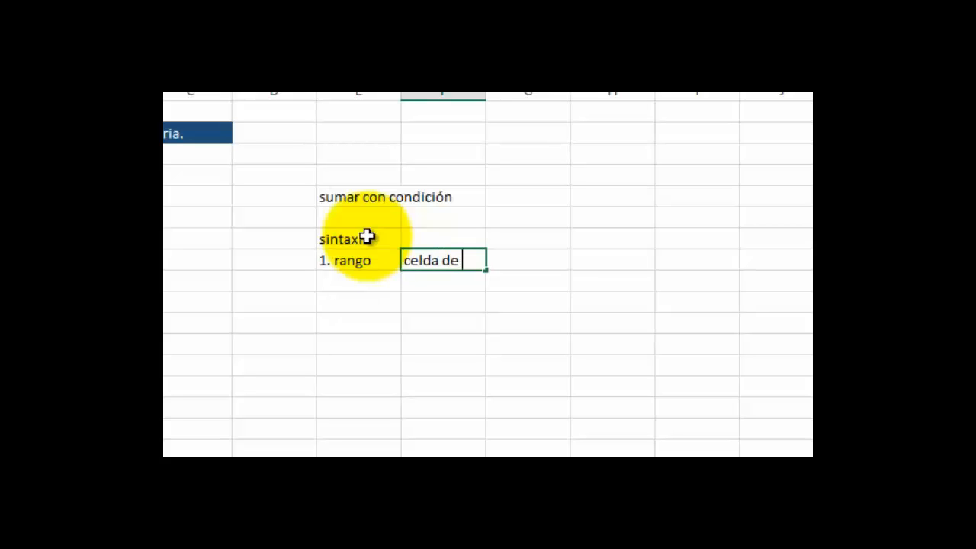
text(inicio y cel)
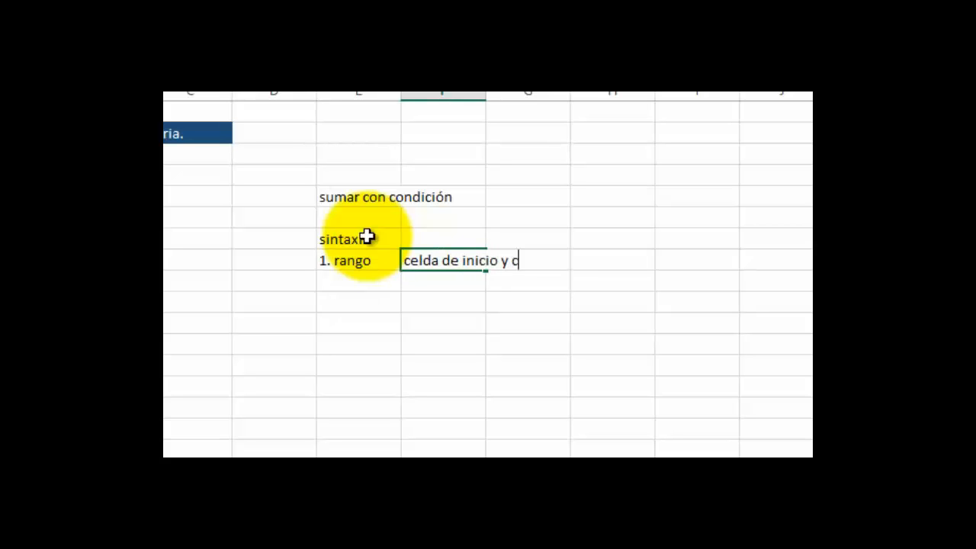
key(BackSpace)
key(BackSpace)
key(BackSpace)
key(BackSpace)
key(BackSpace)
key(BackSpace)
text(: cel)
key(BackSpace)
key(BackSpace)
key(BackSpace)
key(BackSpace)
text(celda de fina)
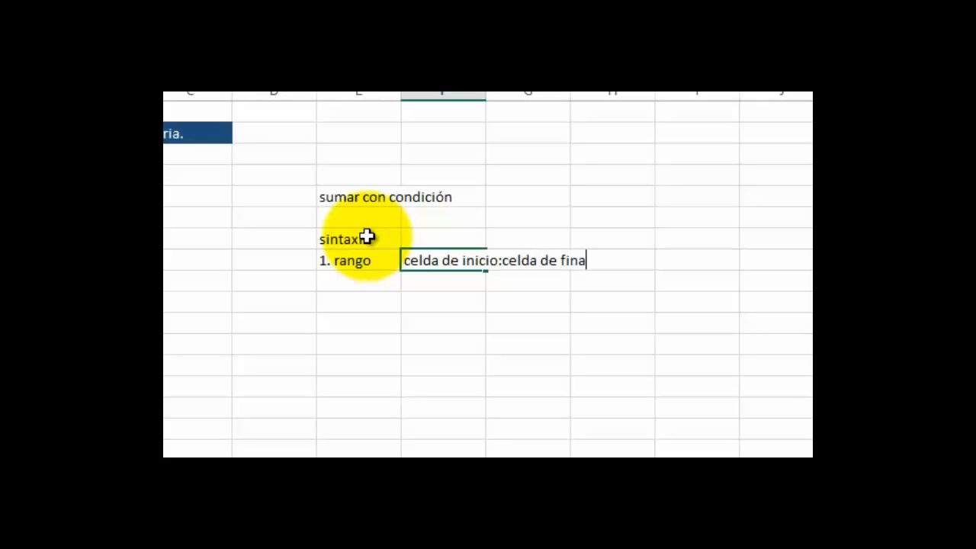
text(l o nombr)
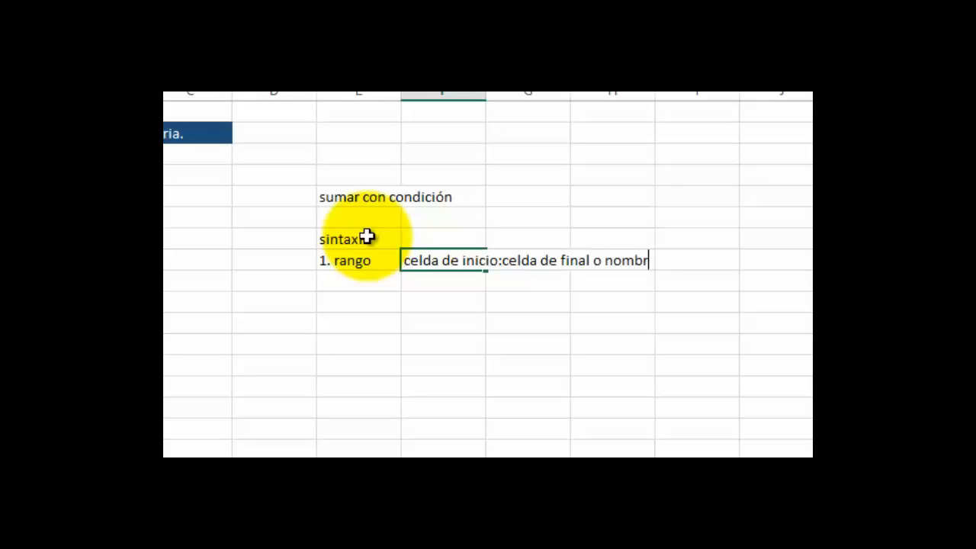
text(ar un rango)
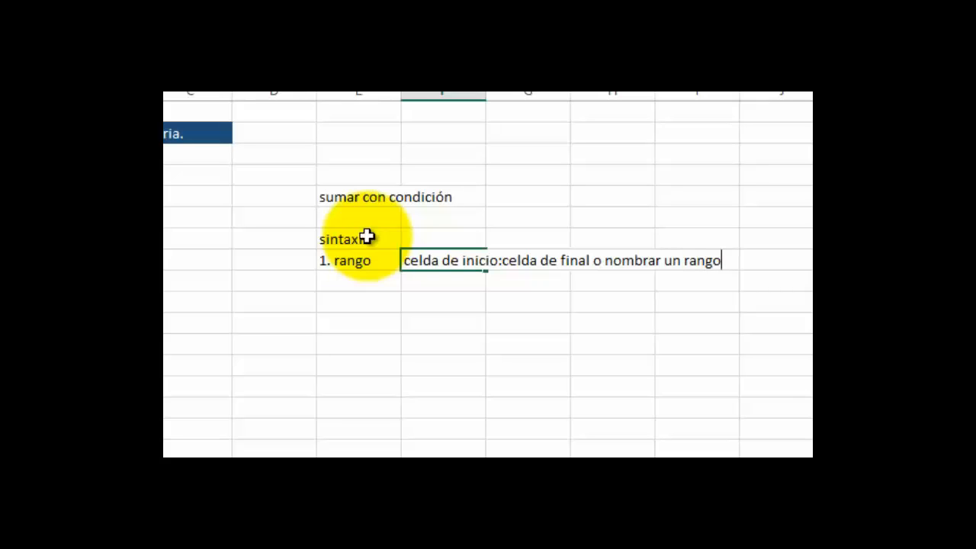
key(Return)
key(Left)
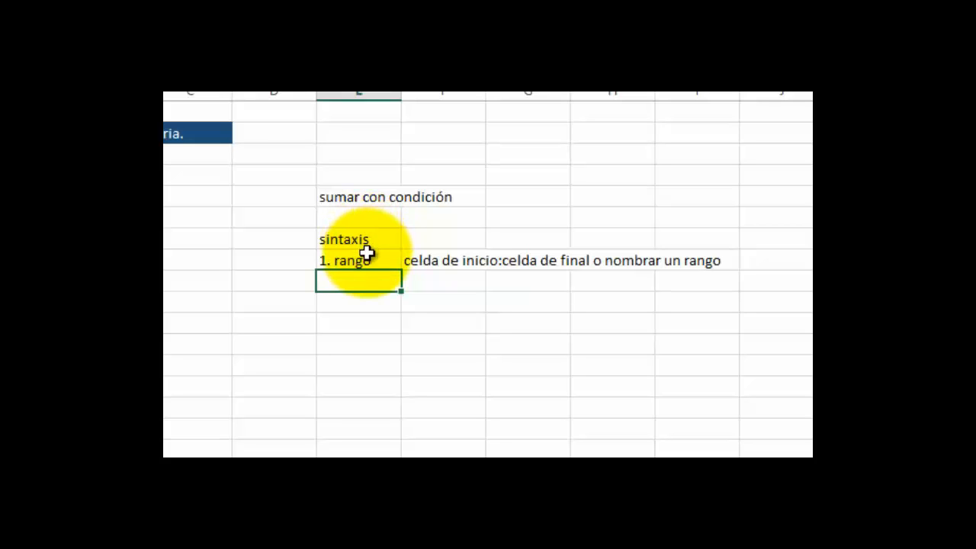
click(367, 260)
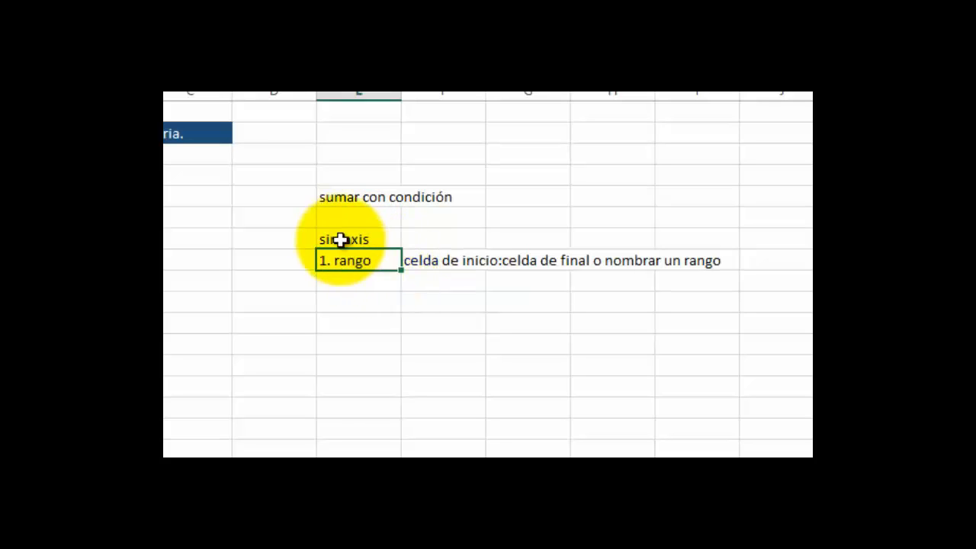
Enter the second syntax item, "2. criterio", in E9 and describe it in F9 as "solo un criterio".
click(358, 284)
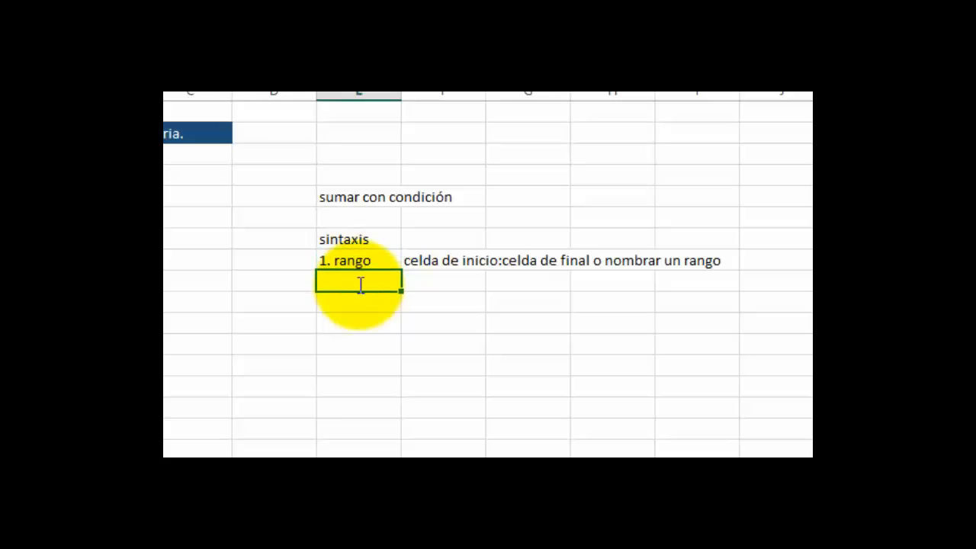
text(2. criterio)
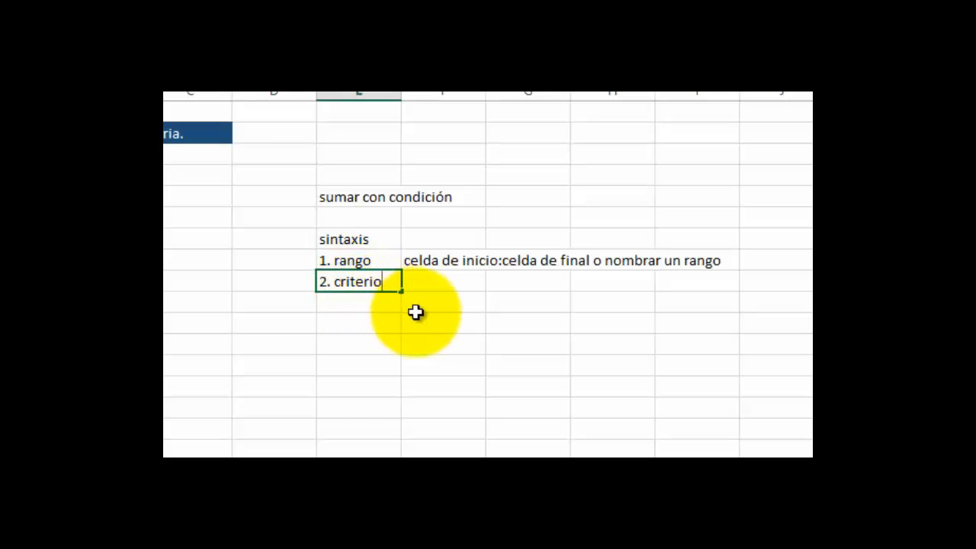
key(Tab)
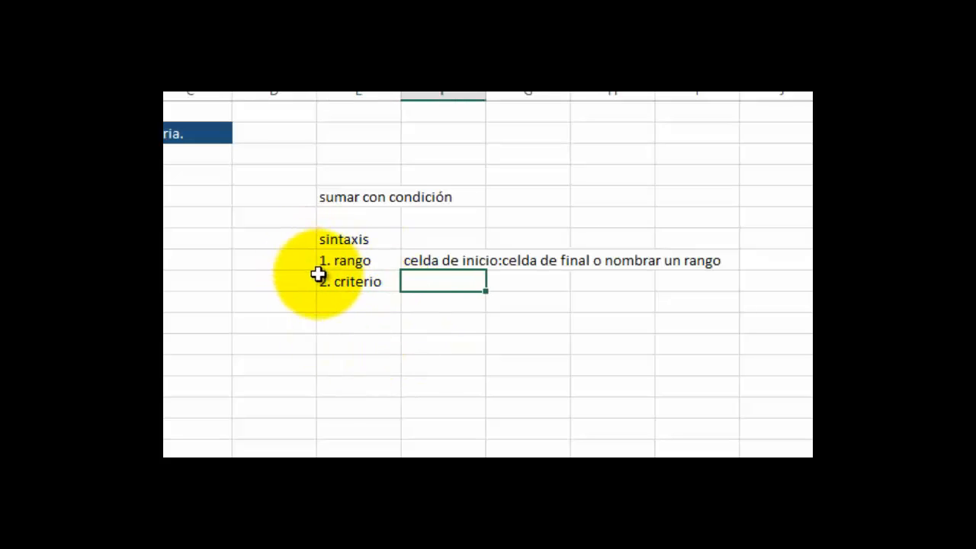
text(solo u)
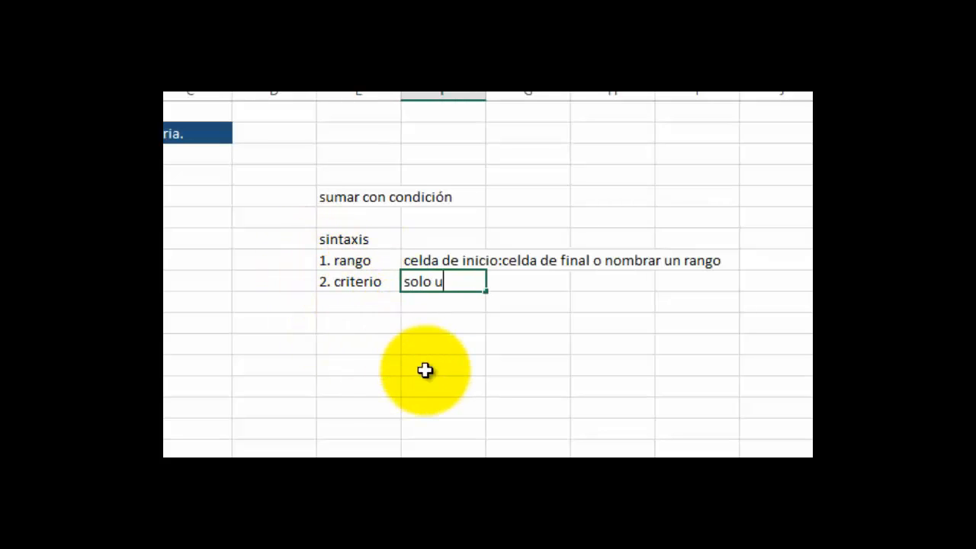
text(n criterio)
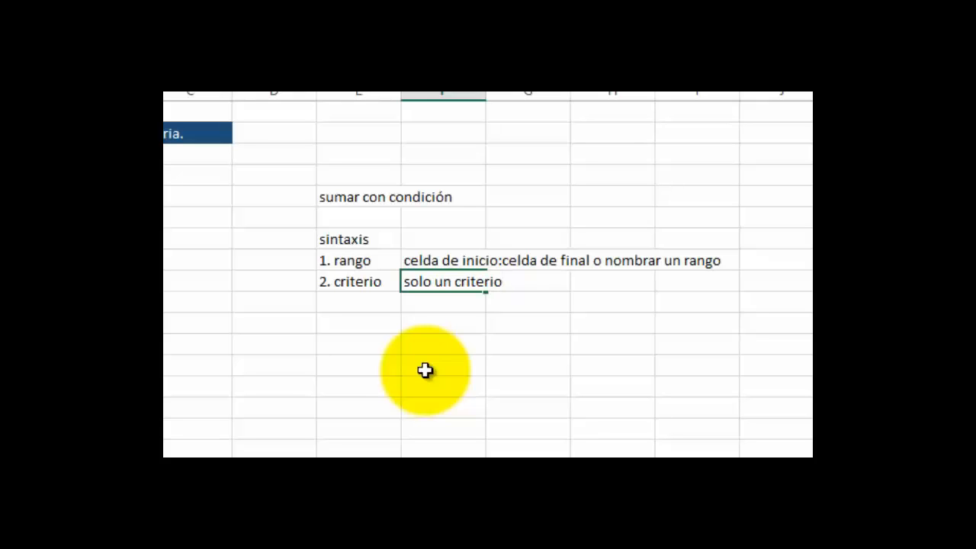
key(Return)
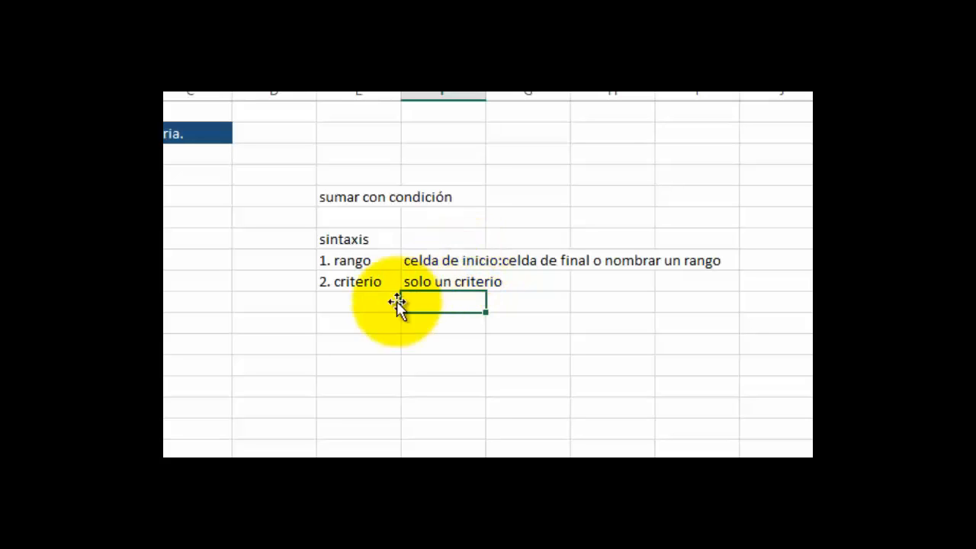
Delete the whole block of "sumar con condición" syntax notes in E5:I10.
click(340, 201)
key(shift+Right)
key(shift+Right)
key(shift+Right)
key(shift+Right)
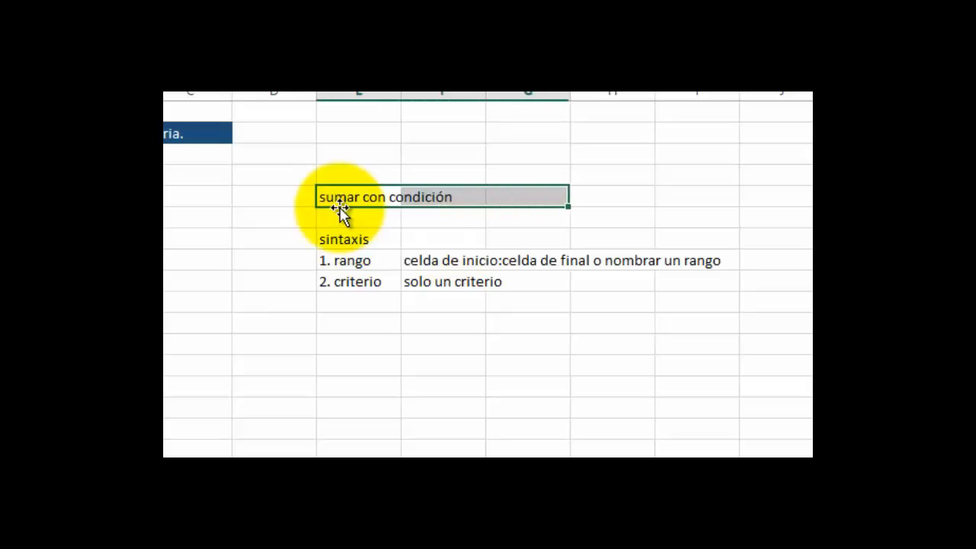
key(shift+Down)
key(shift+Down)
key(shift+Down)
key(shift+Down)
key(shift+Down)
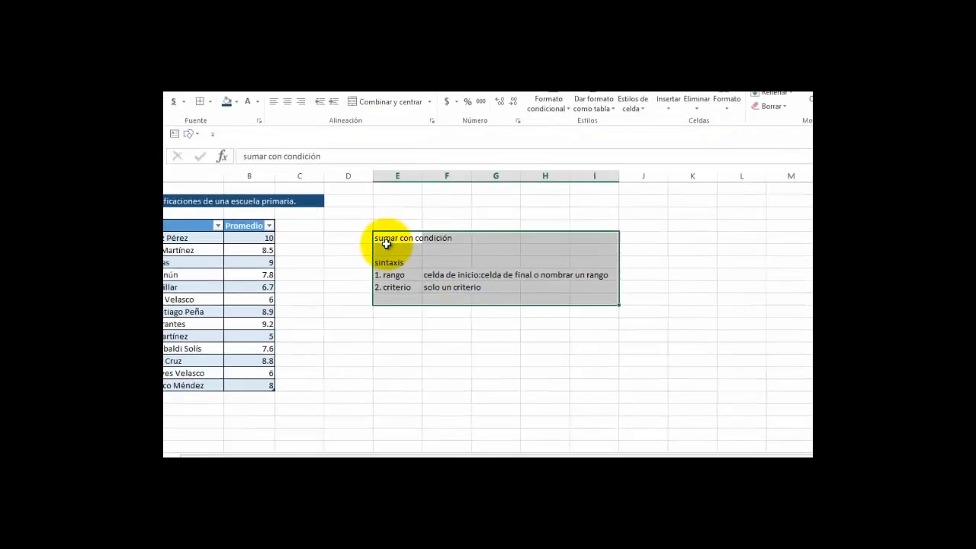
key(Delete)
key(Left)
key(Left)
key(Left)
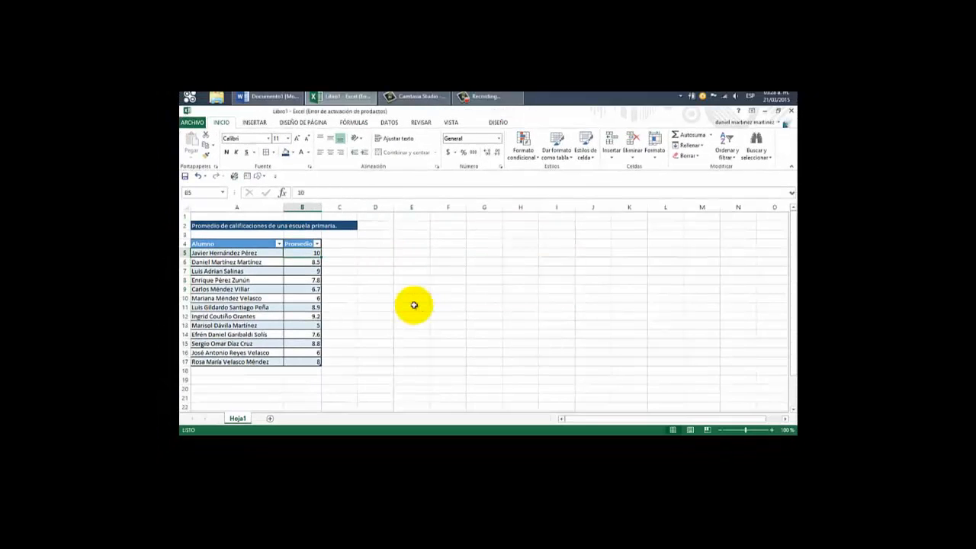
key(Left)
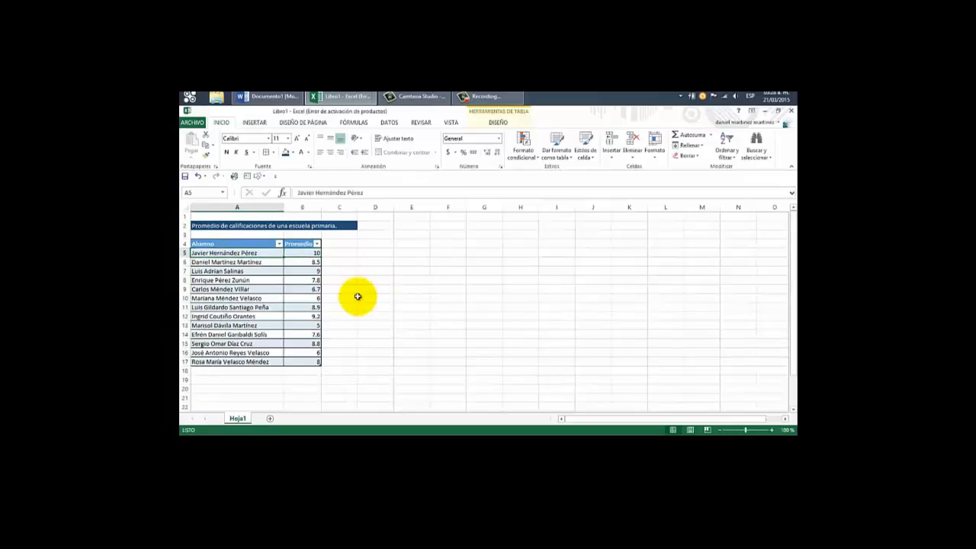
Begin a SUMAR.SI formula in D5 with the Promedio column of the grades table as its range.
click(355, 254)
click(373, 254)
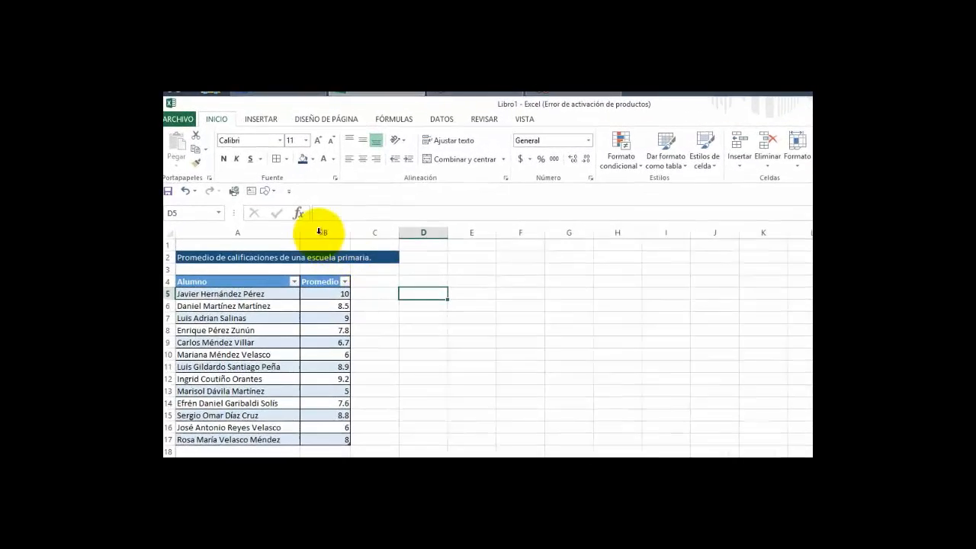
click(391, 120)
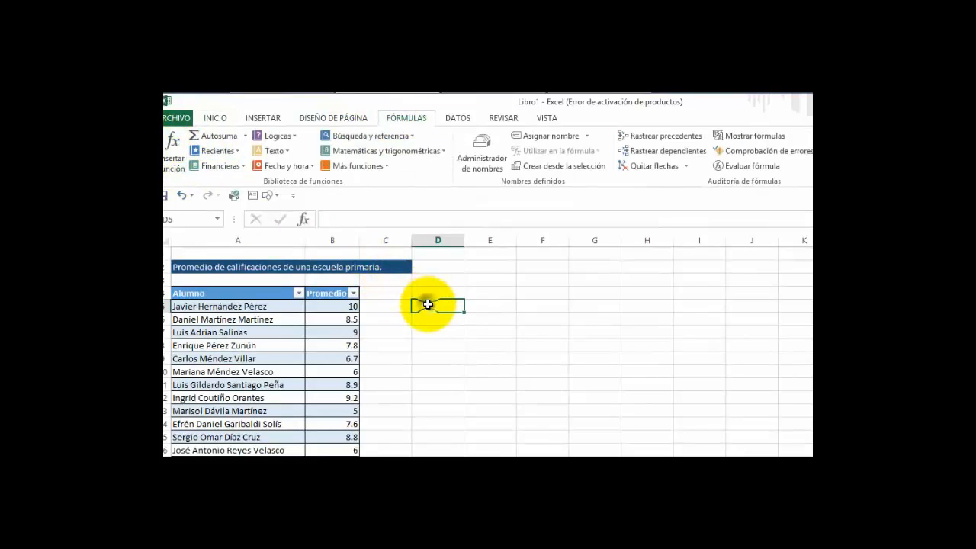
text(=sumar.si)
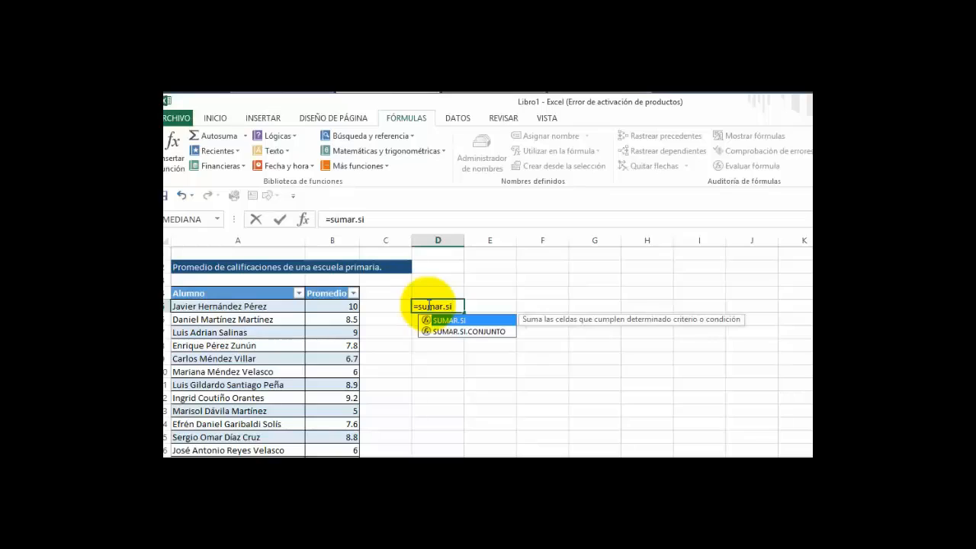
text(()
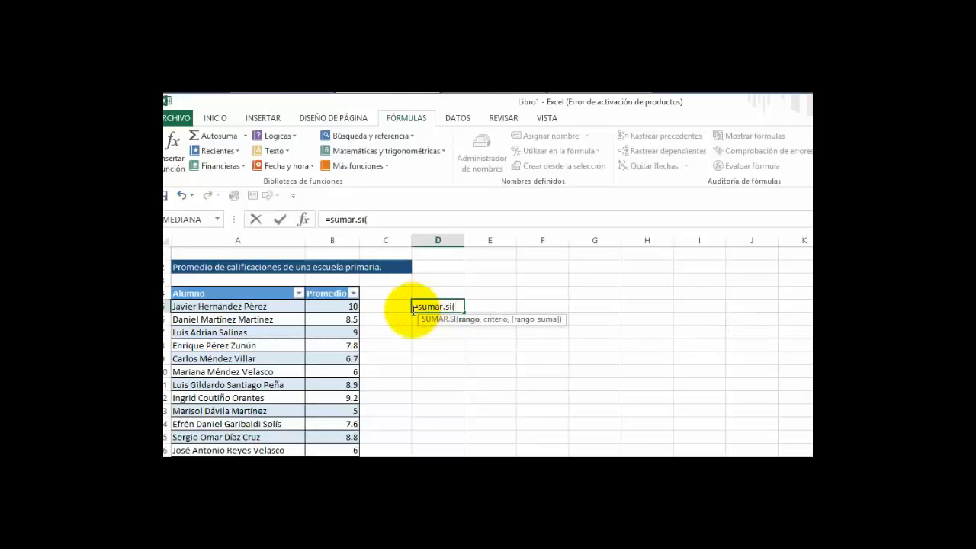
click(351, 308)
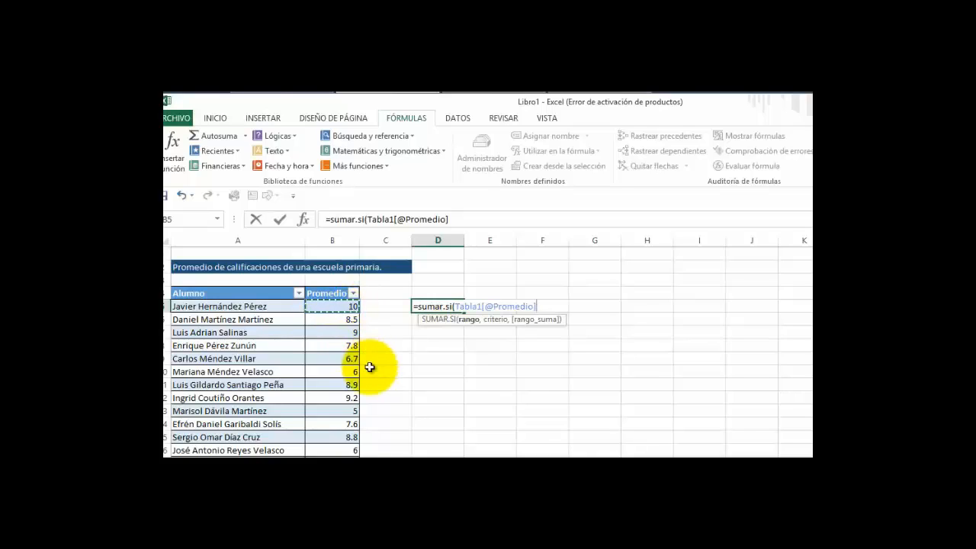
key(shift+Down)
key(shift+Down)
key(shift+Down)
key(shift+Down)
key(shift+Down)
key(shift+Down)
key(shift+Down)
key(shift+Down)
key(shift+Down)
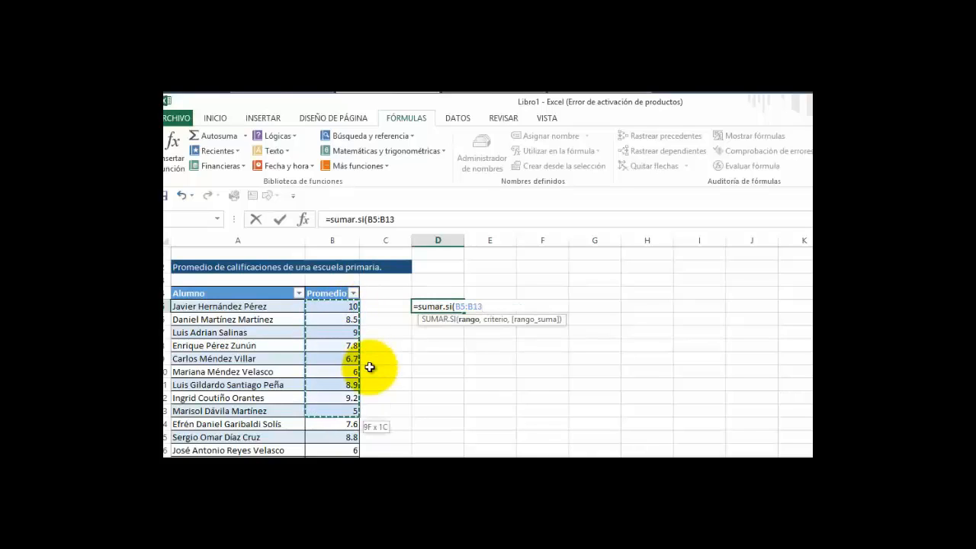
key(shift+Down)
key(shift+Down)
Complete the SUMAR.SI formula in D5 with the criterion ">5" and reselect the cell.
text(,">5)
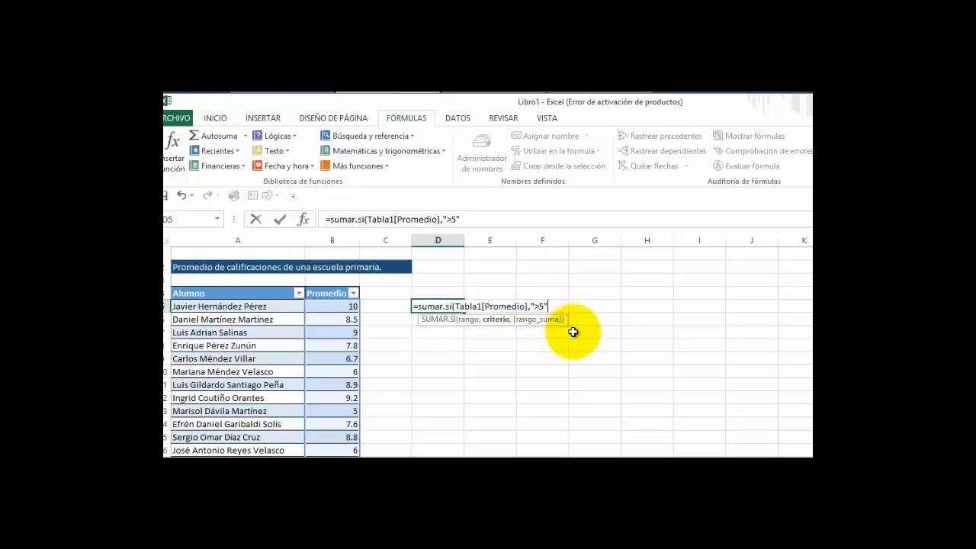
text())
key(Return)
key(Up)
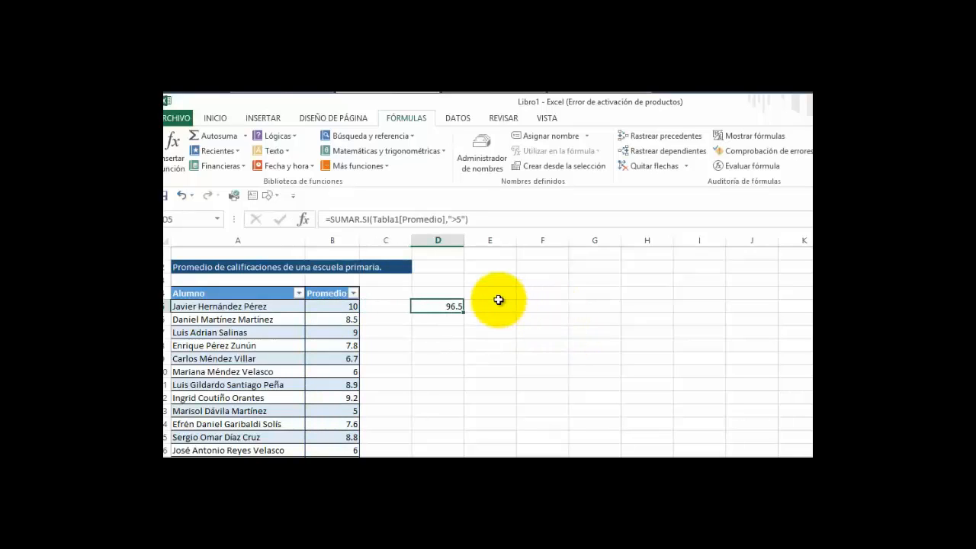
Reopen the SUMAR.SI formula in D5 to review its range and criterion, leaving it as entered.
click(454, 227)
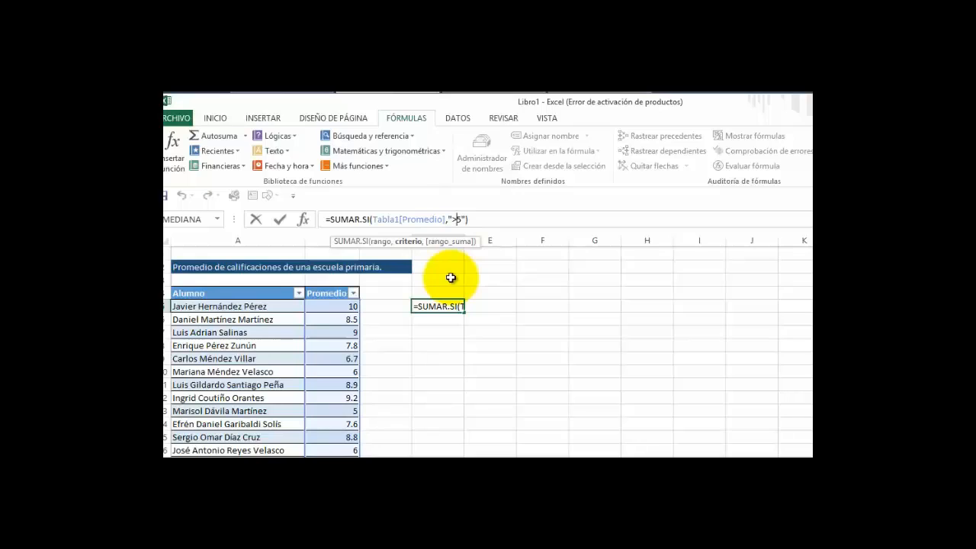
click(448, 305)
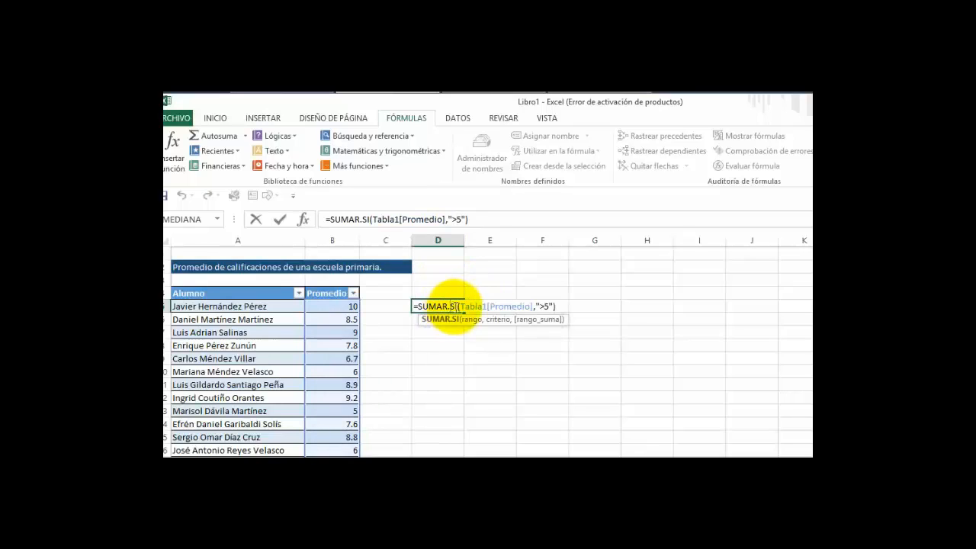
click(546, 306)
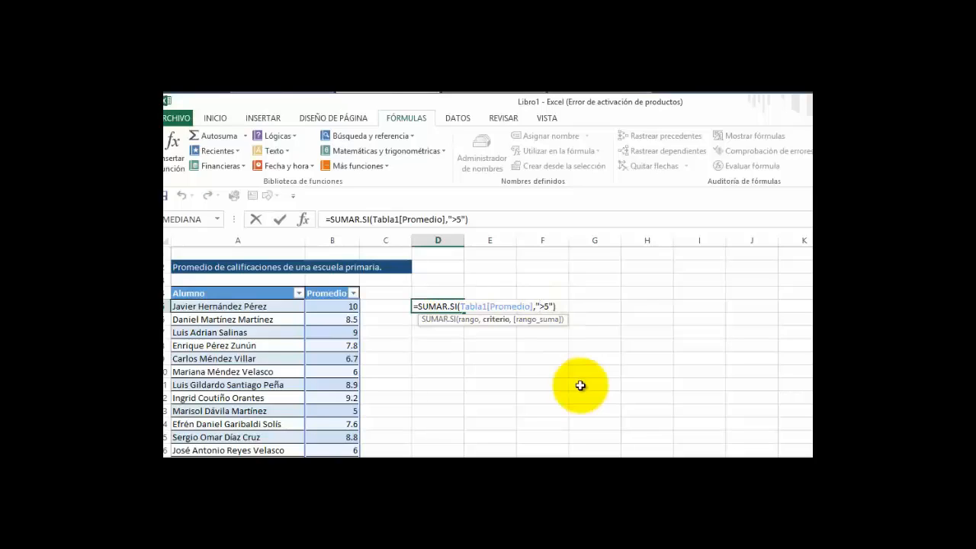
key(End)
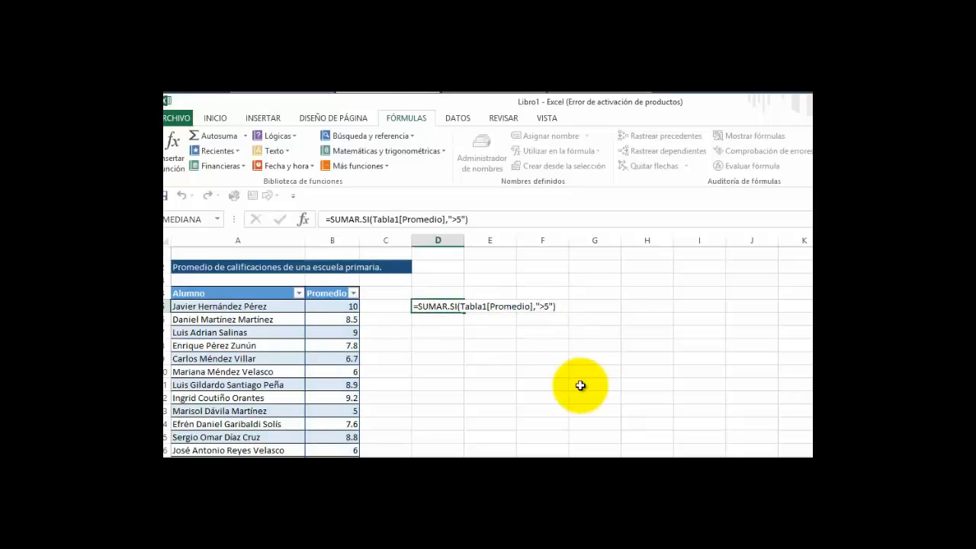
key(Return)
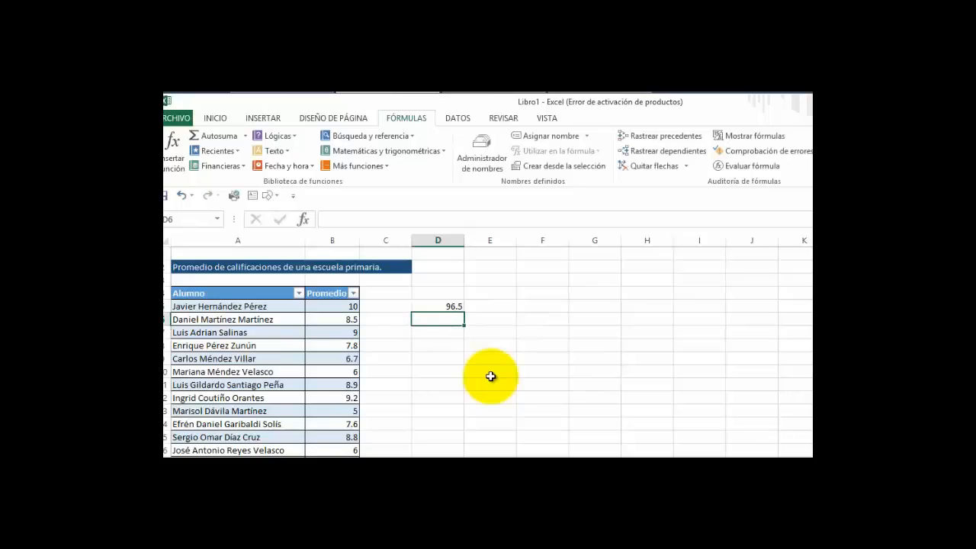
key(Up)
Examine the grades in the Promedio column that the formula evaluates, comparing them with the sum in D5.
click(328, 306)
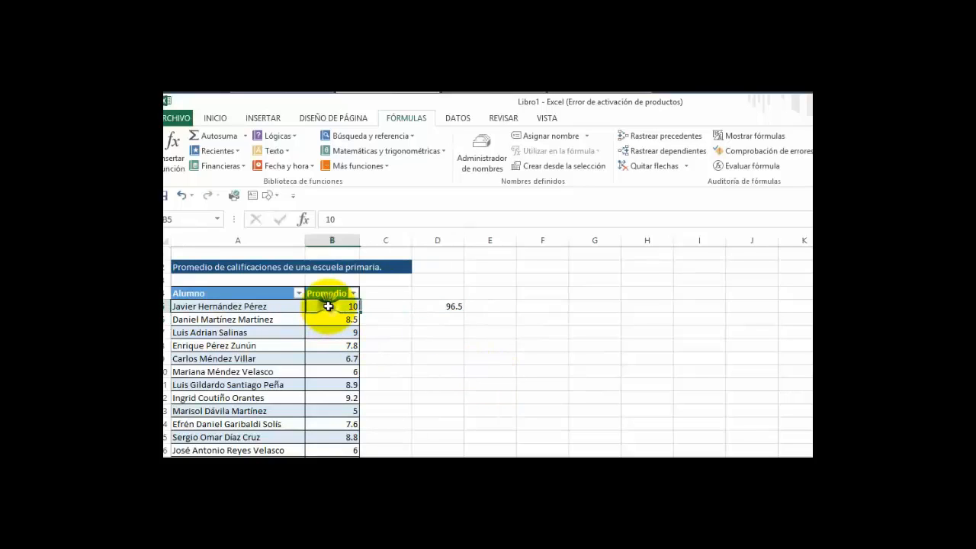
key(shift+Down)
key(shift+Down)
key(shift+Down)
key(shift+Down)
key(shift+Down)
key(shift+Down)
key(shift+Down)
key(shift+Down)
key(shift+Down)
key(shift+Down)
key(shift+Down)
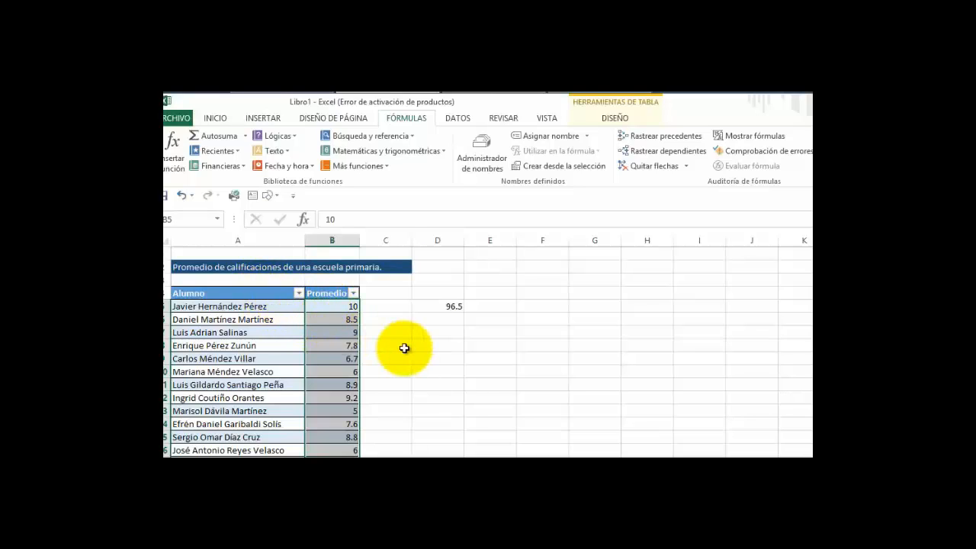
key(Left)
key(Right)
key(shift+Down)
key(shift+Down)
key(shift+Down)
key(shift+Down)
key(shift+Down)
key(shift+Down)
key(shift+Down)
key(shift+Down)
key(shift+Down)
key(shift+Down)
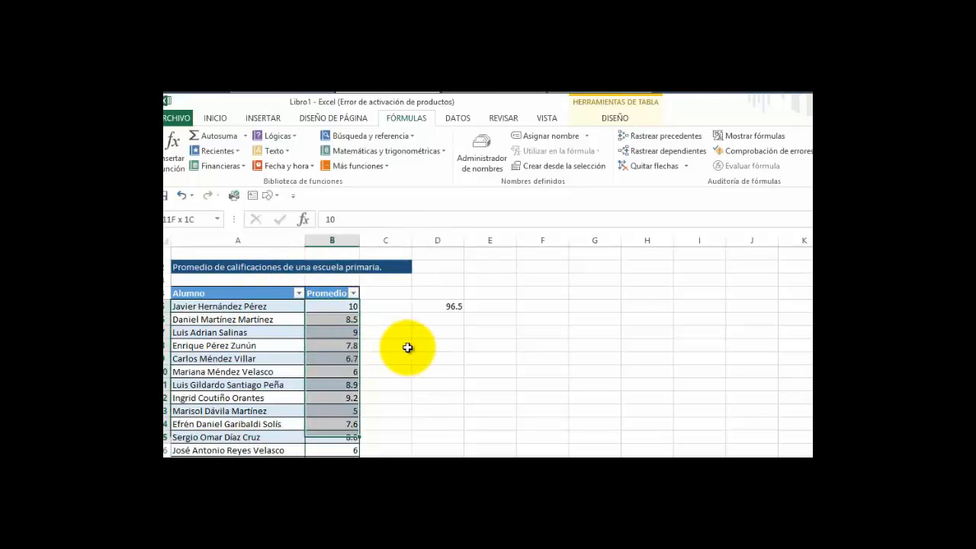
key(shift+Down)
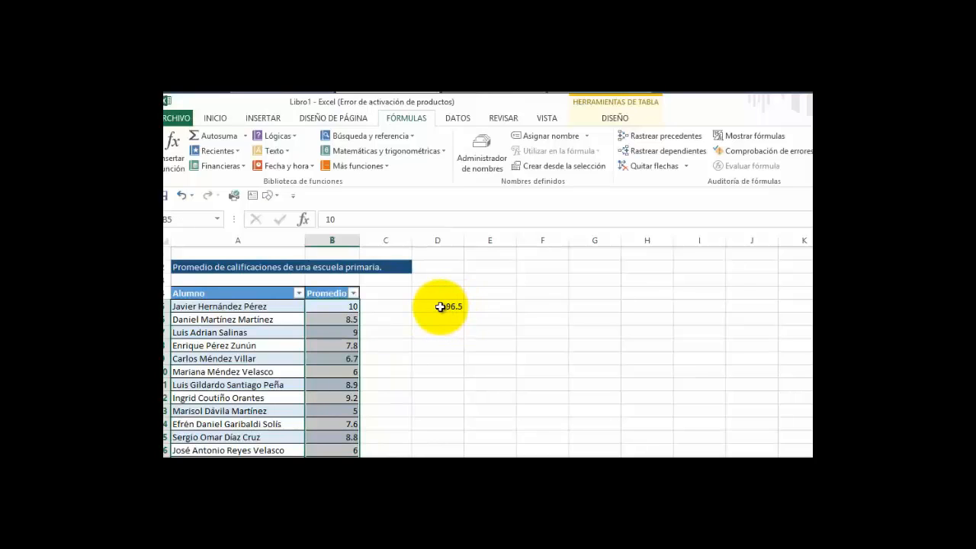
click(440, 307)
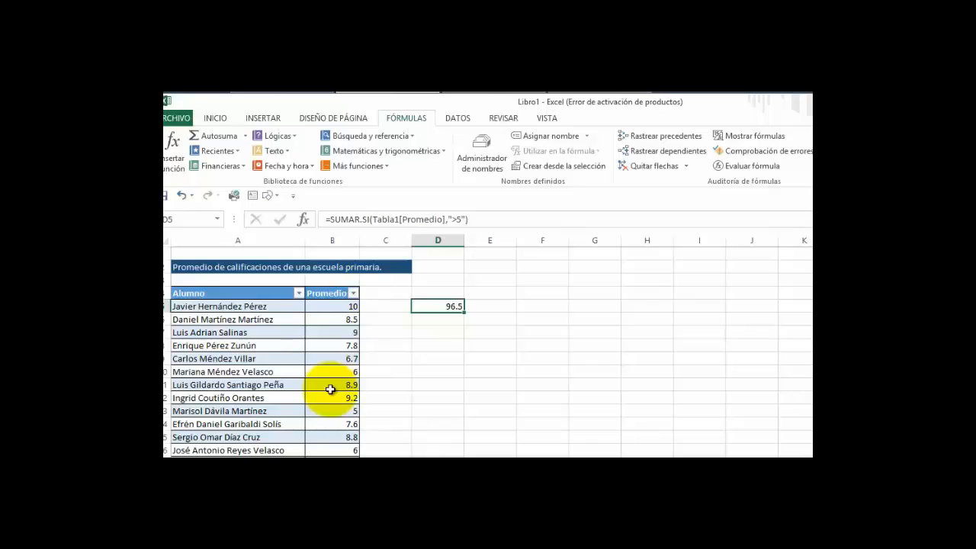
Define the name "promedio" for the range of grades in the Promedio column, starting at B5.
click(341, 307)
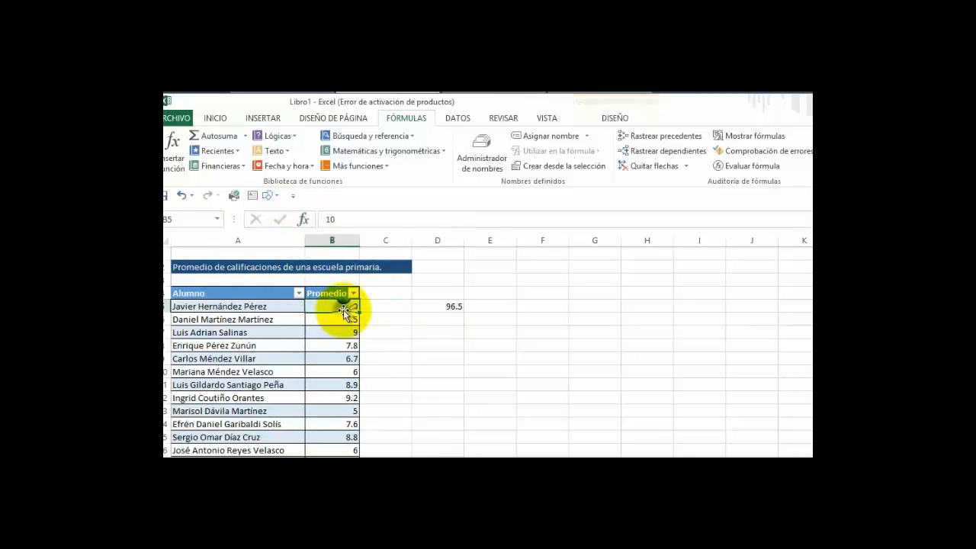
key(shift+Down)
key(shift+Down)
key(shift+Down)
key(shift+Down)
key(shift+Down)
key(shift+Down)
key(shift+Down)
key(shift+Down)
key(shift+Down)
key(shift+Down)
key(shift+Down)
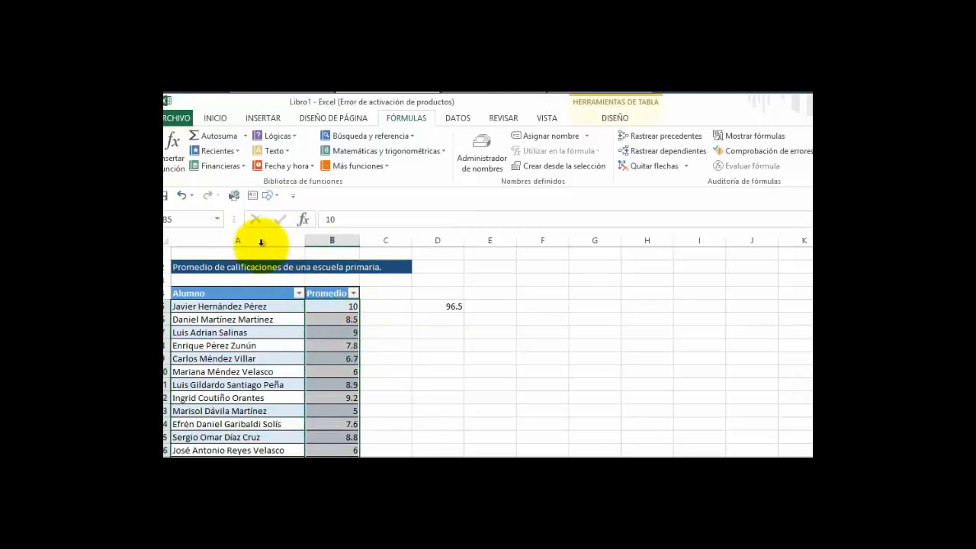
click(191, 219)
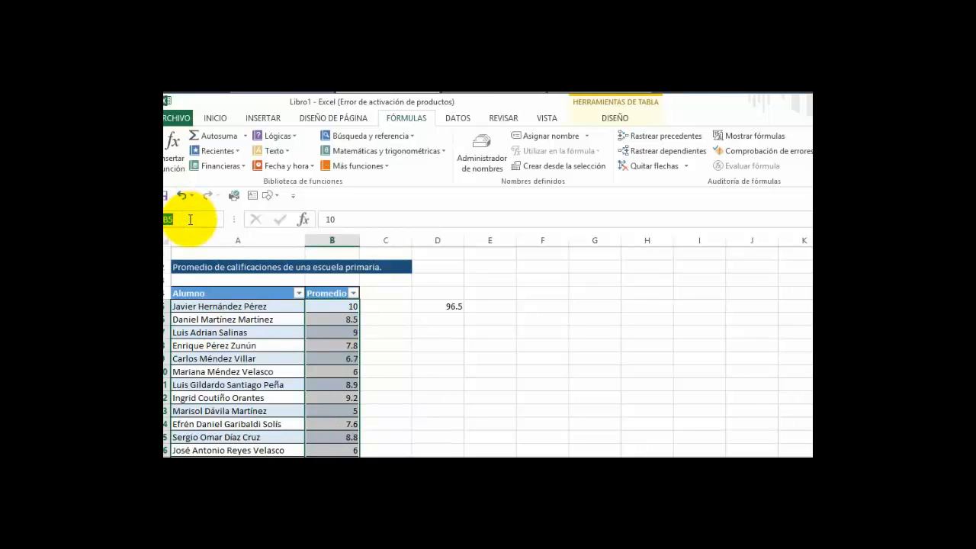
text(promedio)
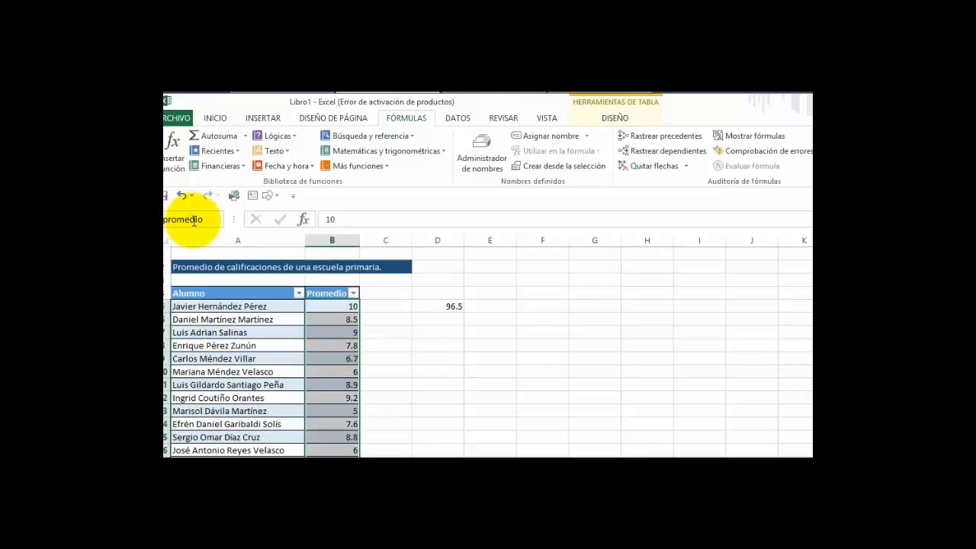
key(Escape)
Enter =SUMAR.SI(promedio,">5") in cell D7, using the named range promedio as the range, and reselect the cell.
click(444, 328)
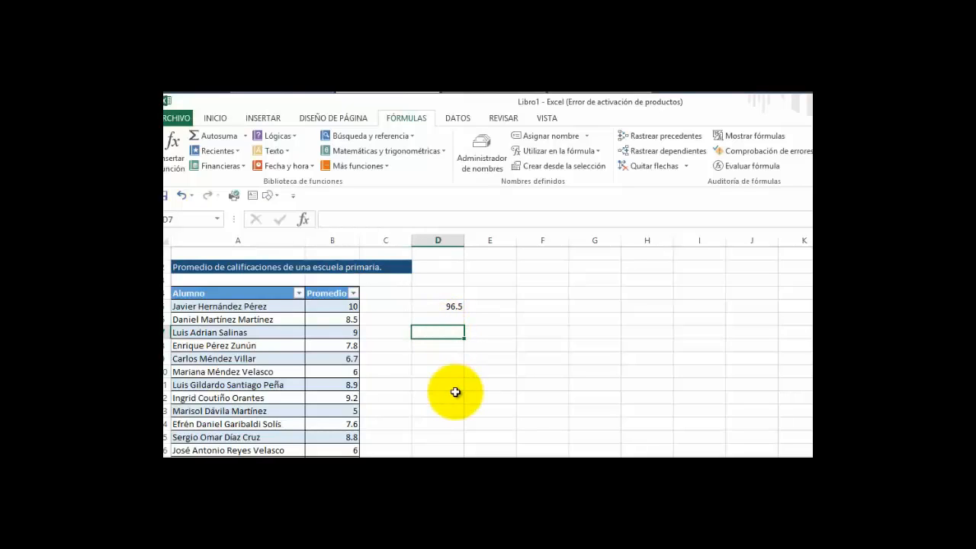
text(=s)
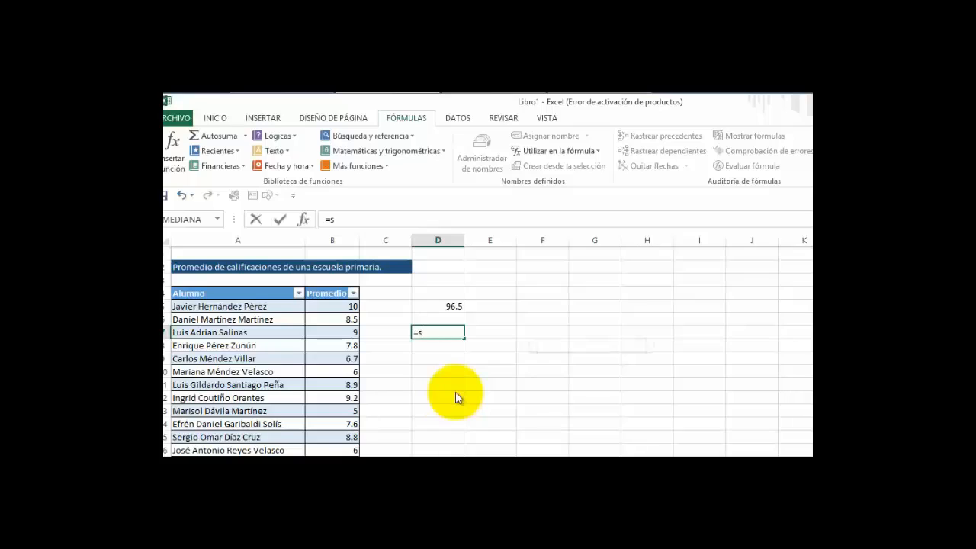
text(umar.si)
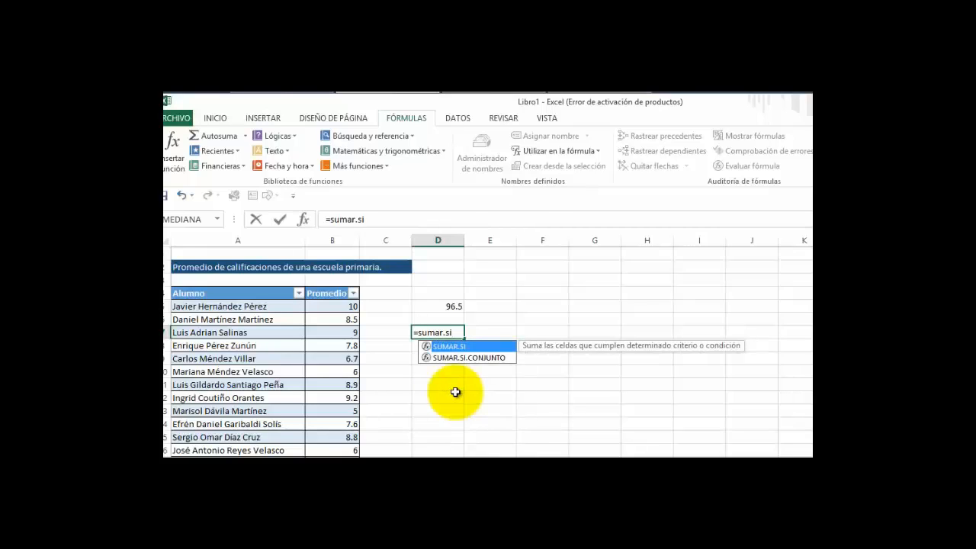
text((pro)
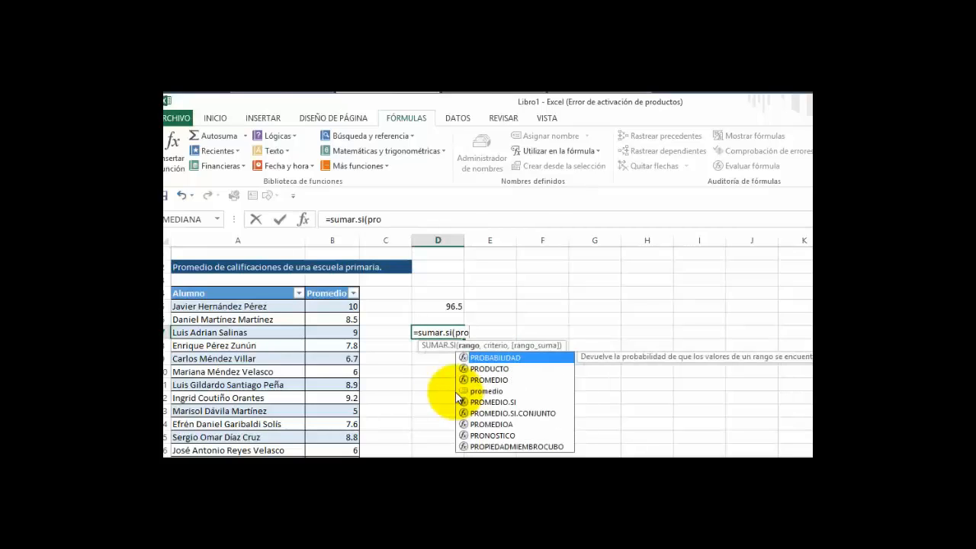
text(m)
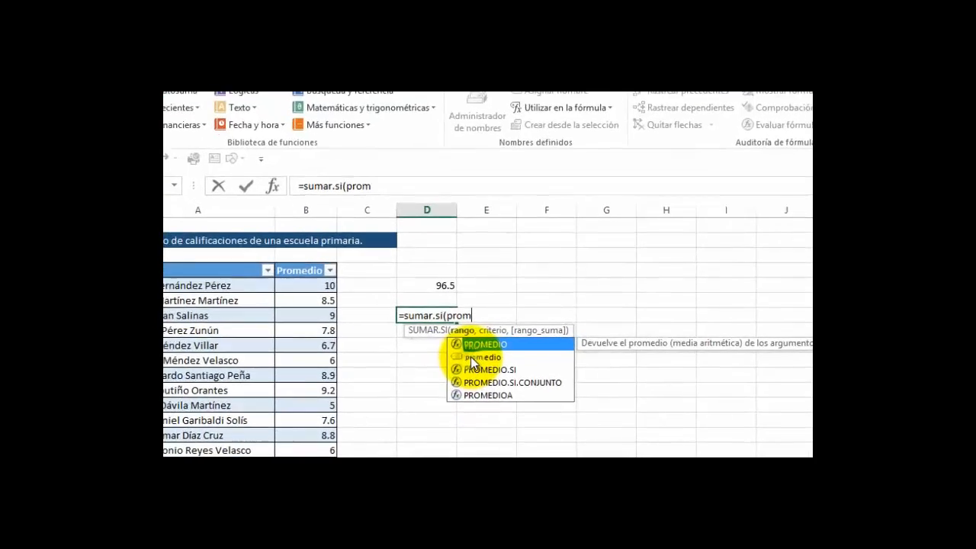
double_click(475, 370)
text(,)
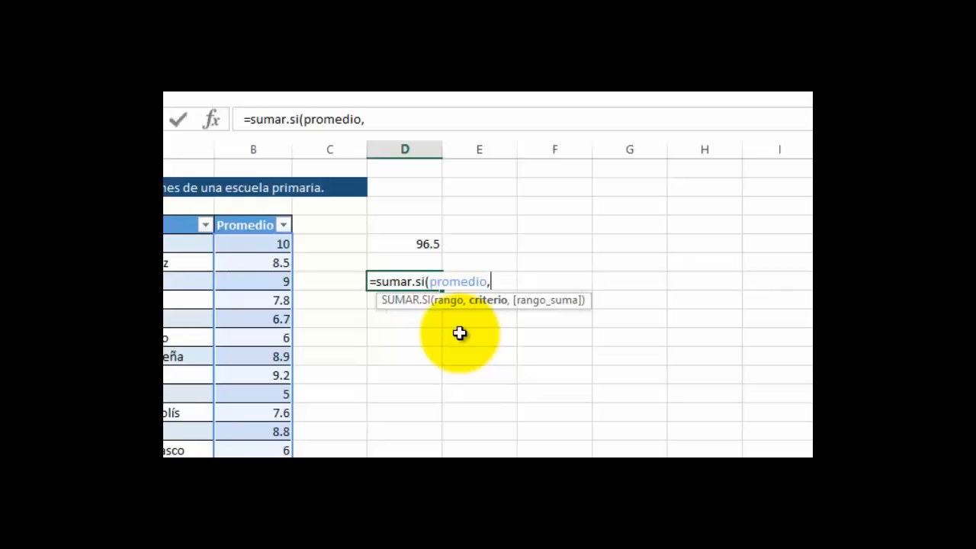
text(">5"))
key(Return)
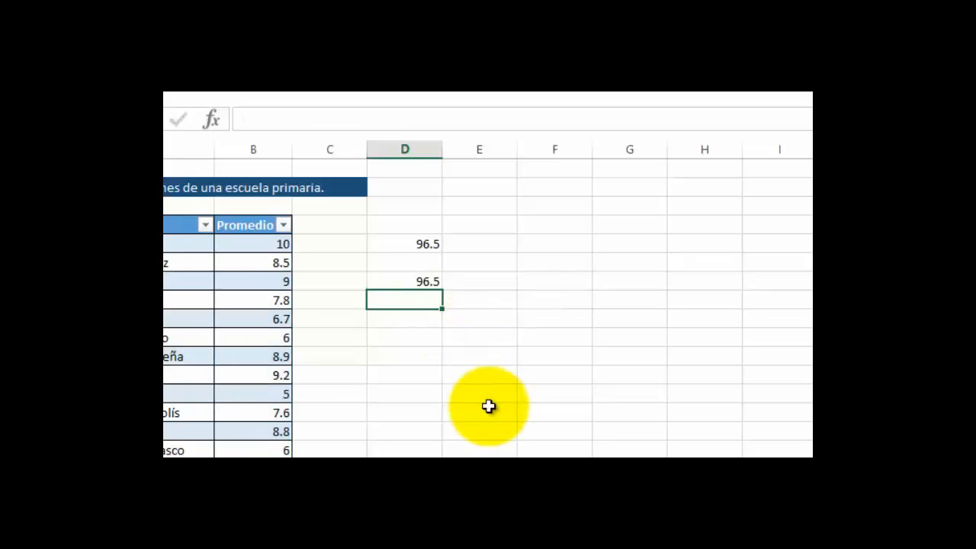
key(Up)
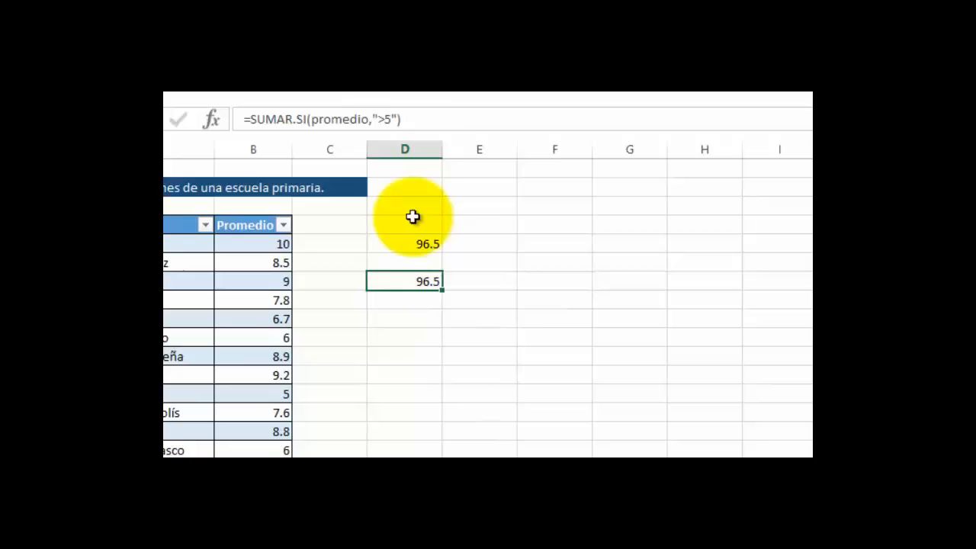
Change the criterion of the SUMAR.SI formula in D7 to "<5" and reselect the cell.
click(385, 120)
key(BackSpace)
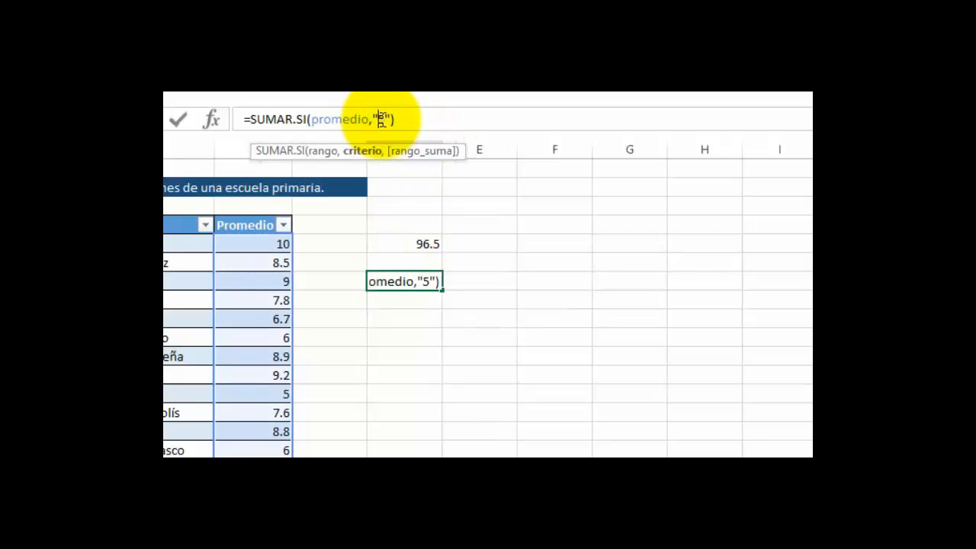
text(<)
key(Return)
key(Up)
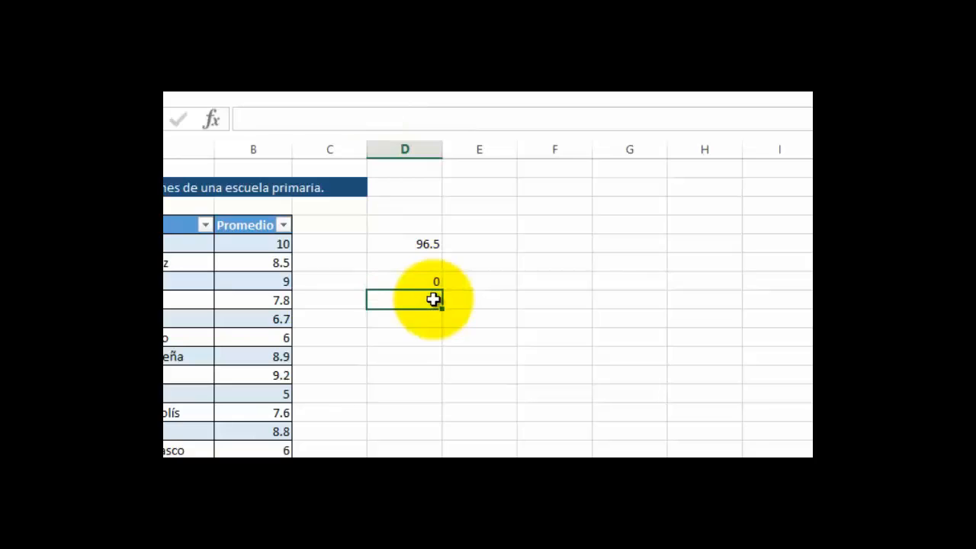
Set the criterion of the SUMAR.SI formula in D7 to "<10" and reselect the cell.
click(389, 120)
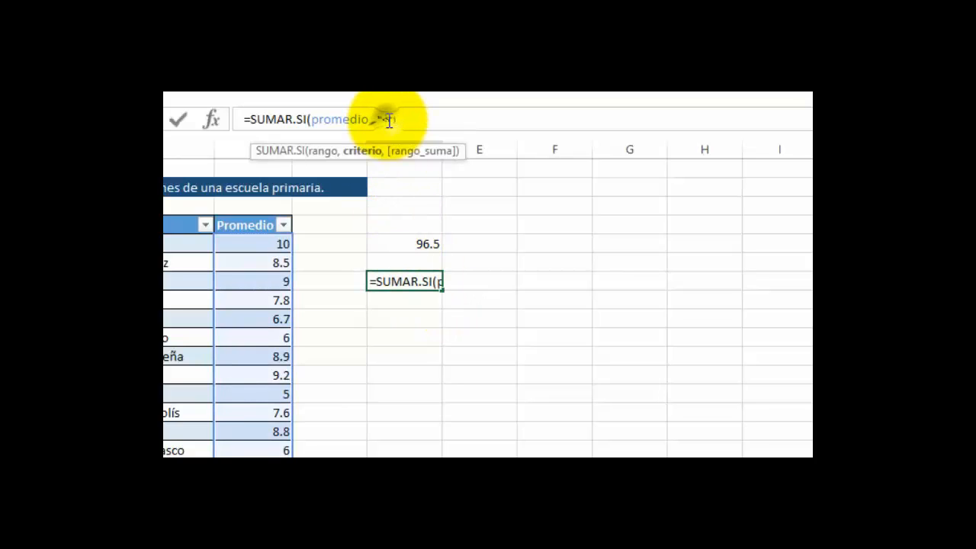
text(10)
key(Return)
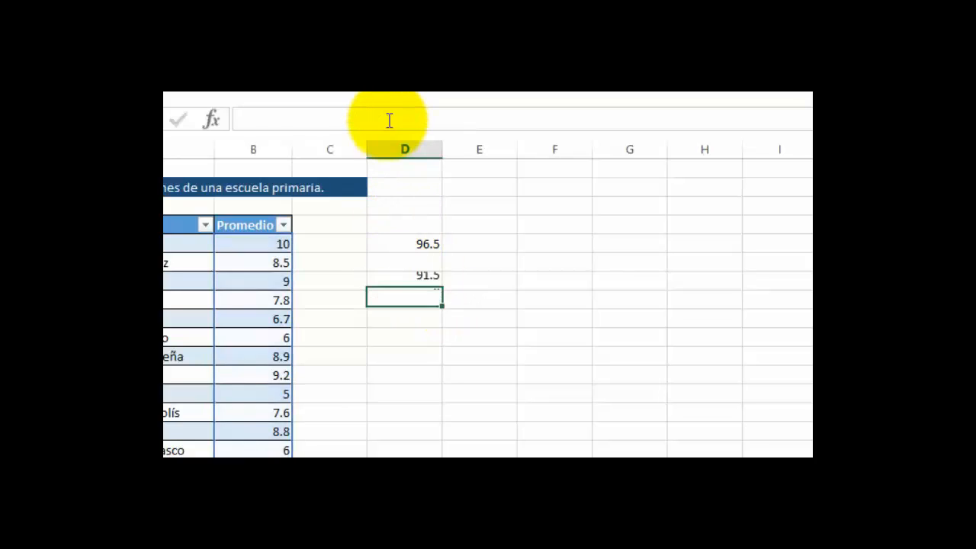
key(Up)
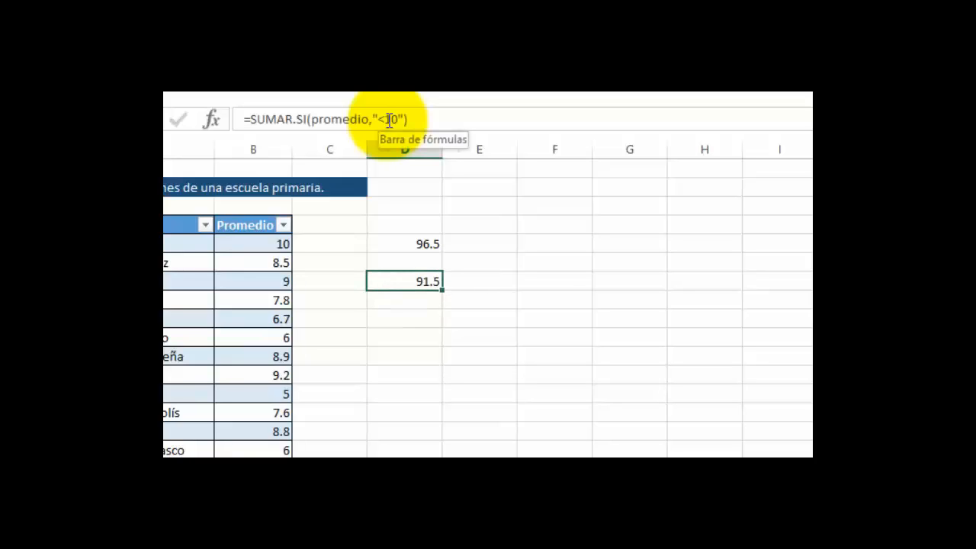